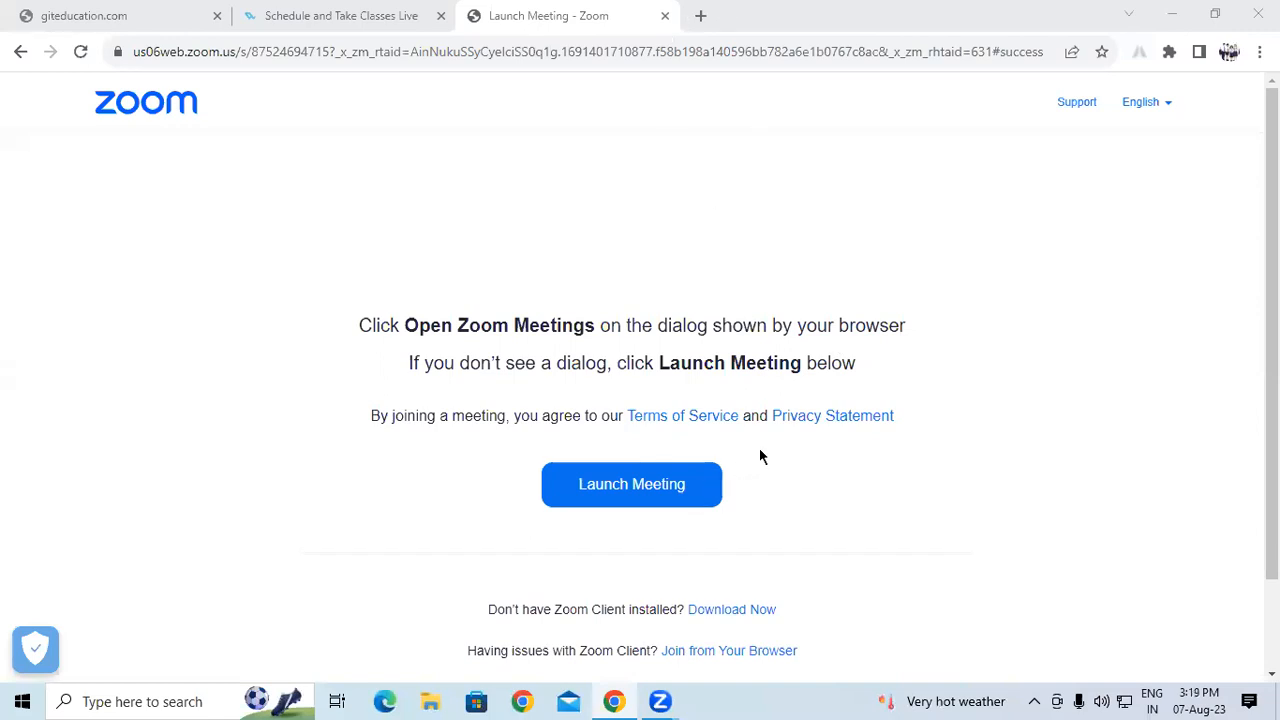
Launch Excel, create a blank workbook and maximize its window
key(super+r)
text(ex)
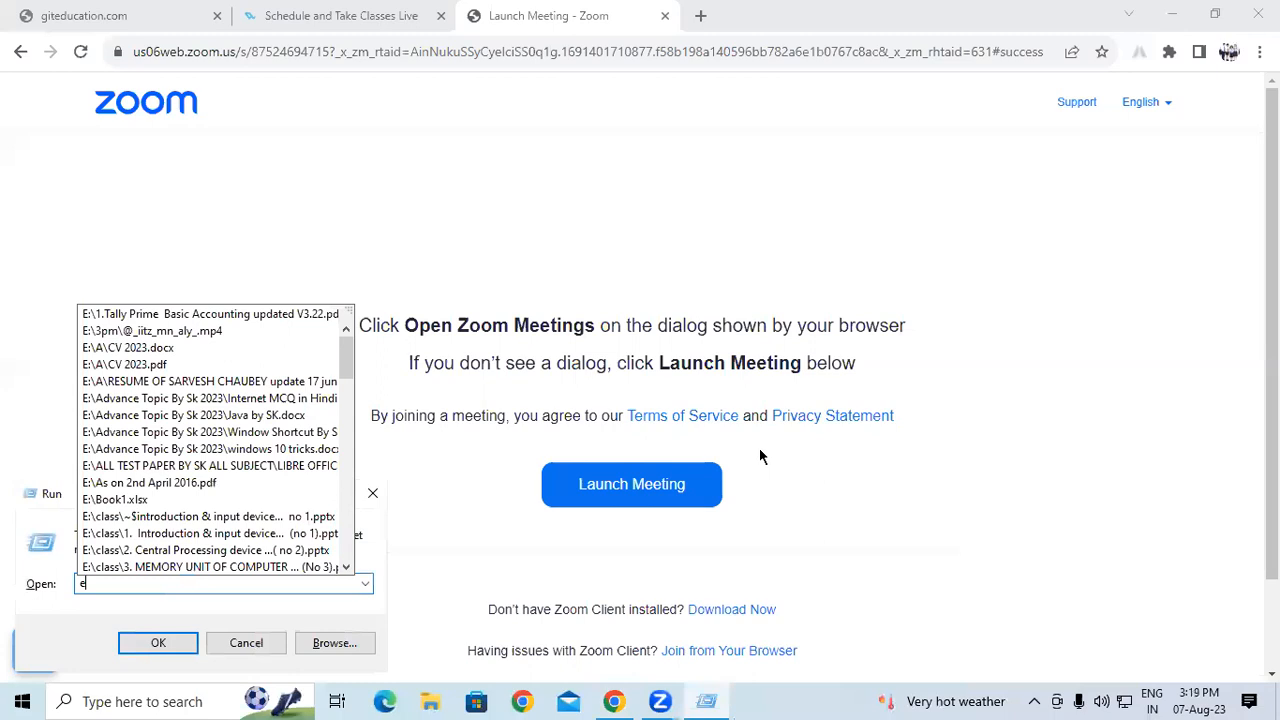
text(cel)
key(Return)
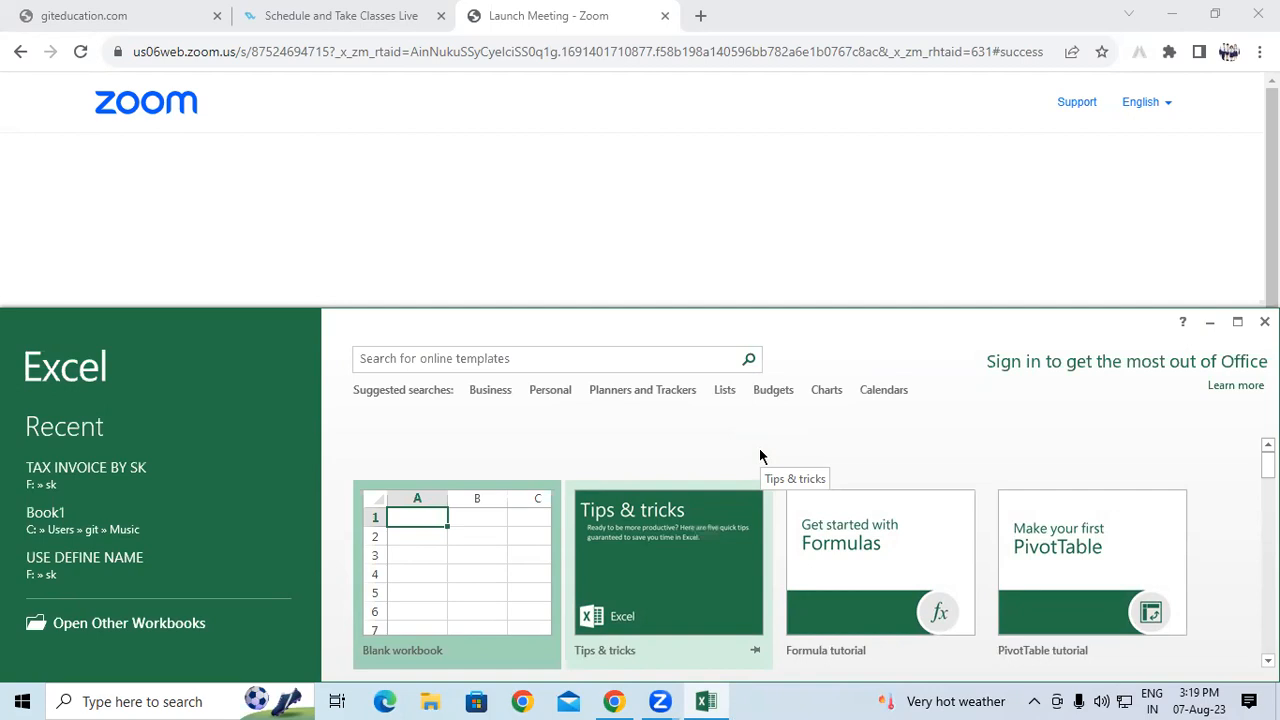
click(457, 571)
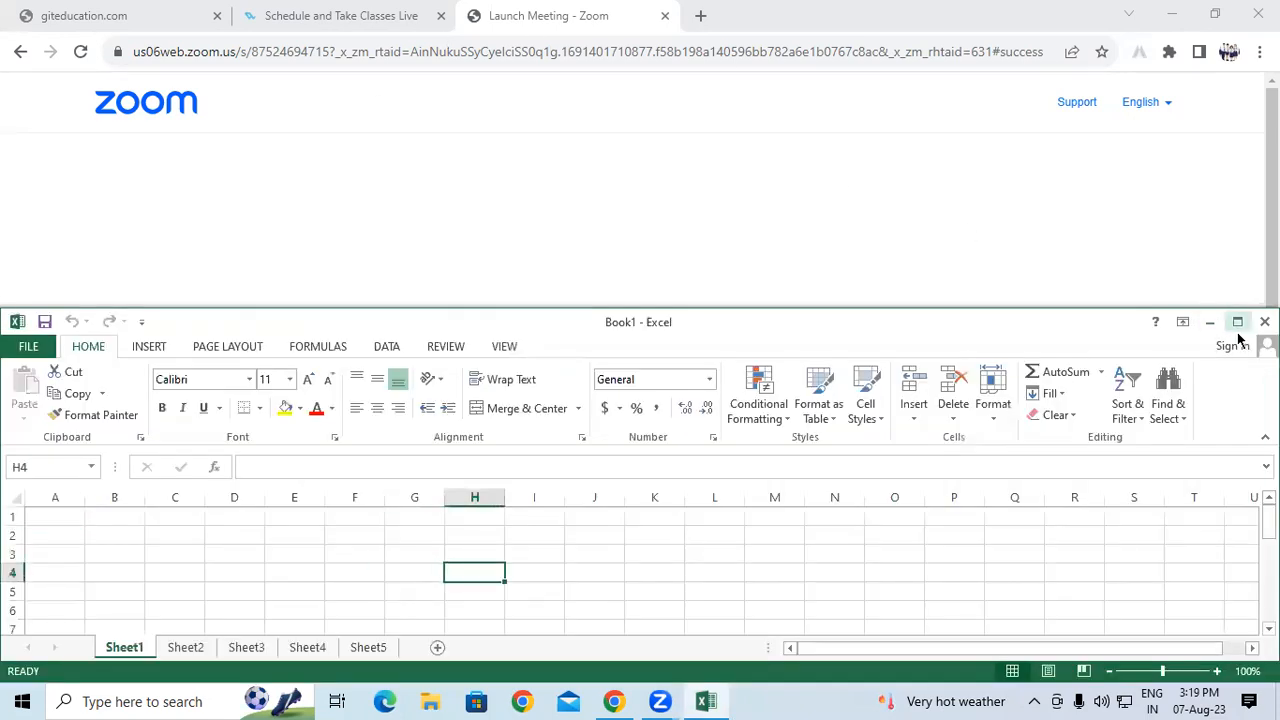
click(1237, 321)
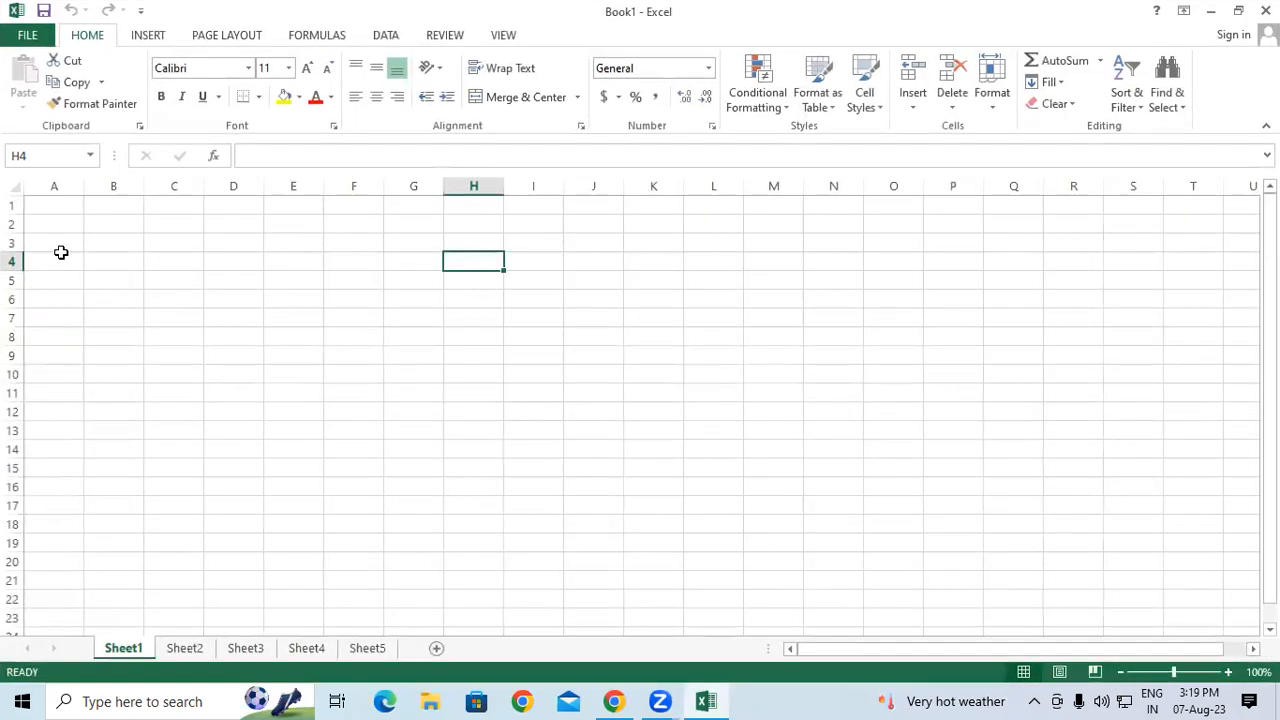
Enter the column headings SR.NO in A1 and STD NAME in B1 of Sheet1
click(64, 211)
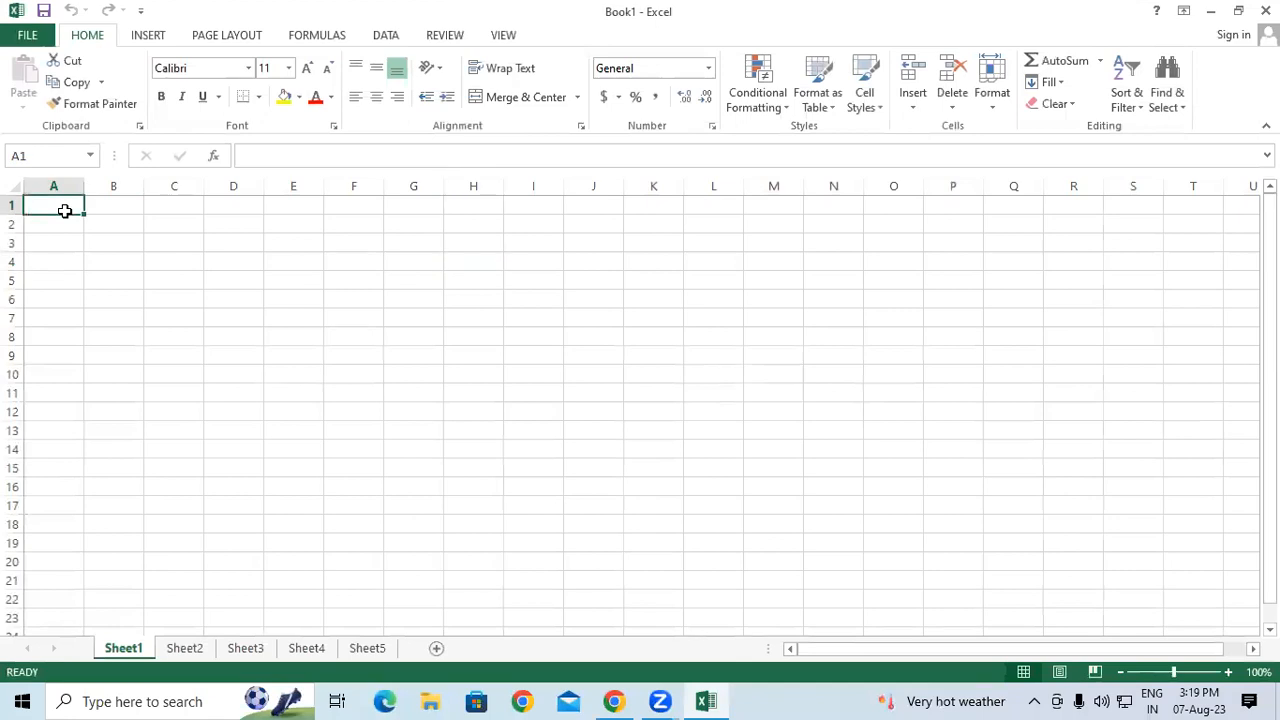
click(1228, 673)
click(1228, 673)
click(1228, 673)
click(1228, 673)
click(1228, 673)
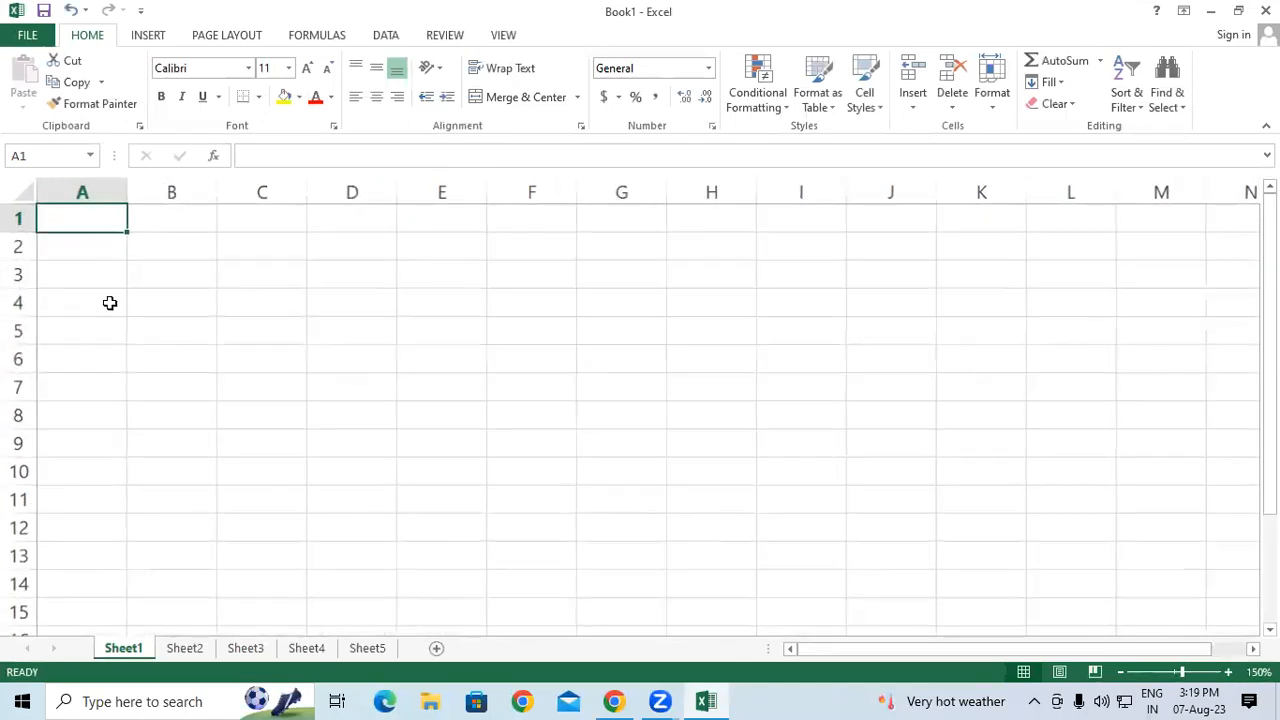
text(Sr)
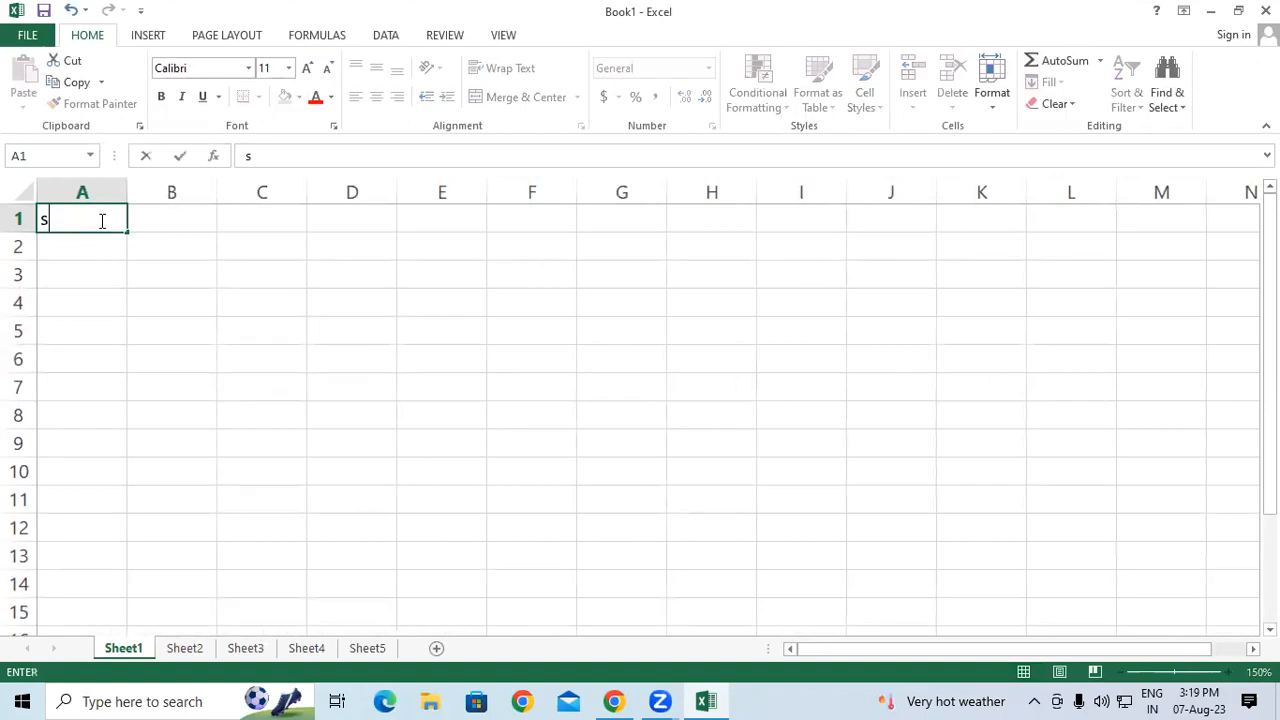
key(BackSpace)
key(BackSpace)
text(SR.NO)
key(Tab)
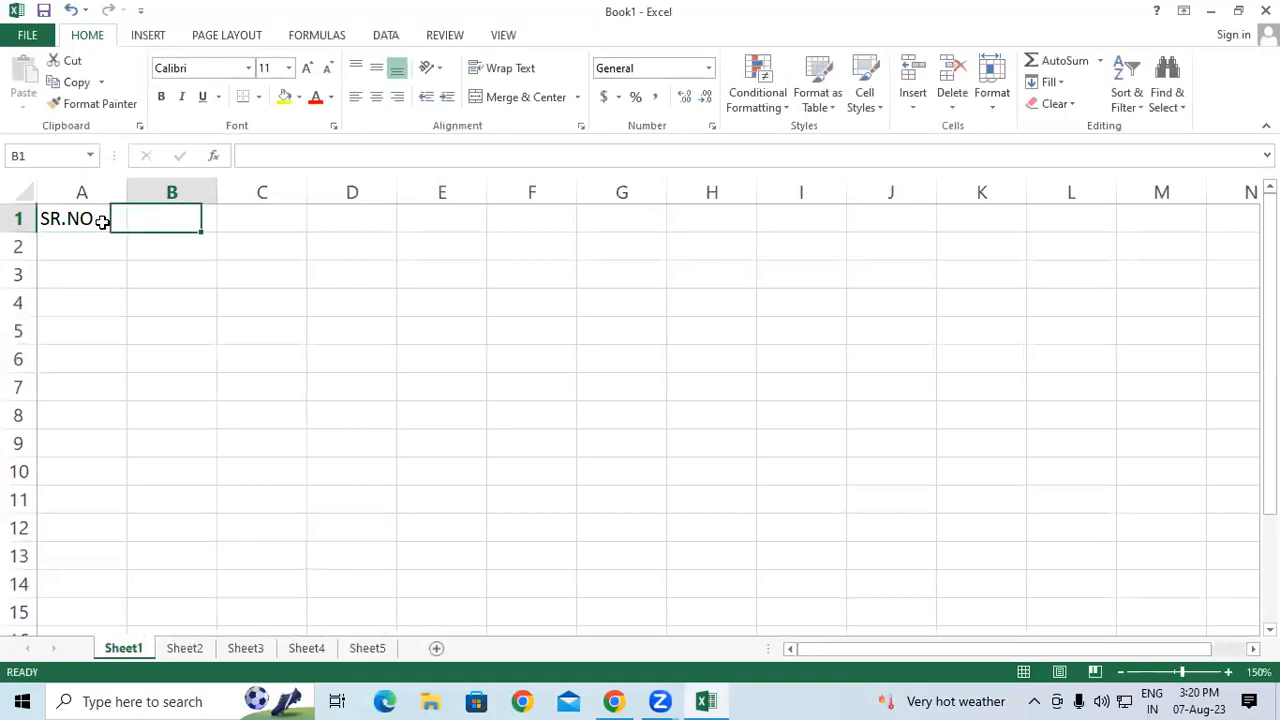
text(STD)
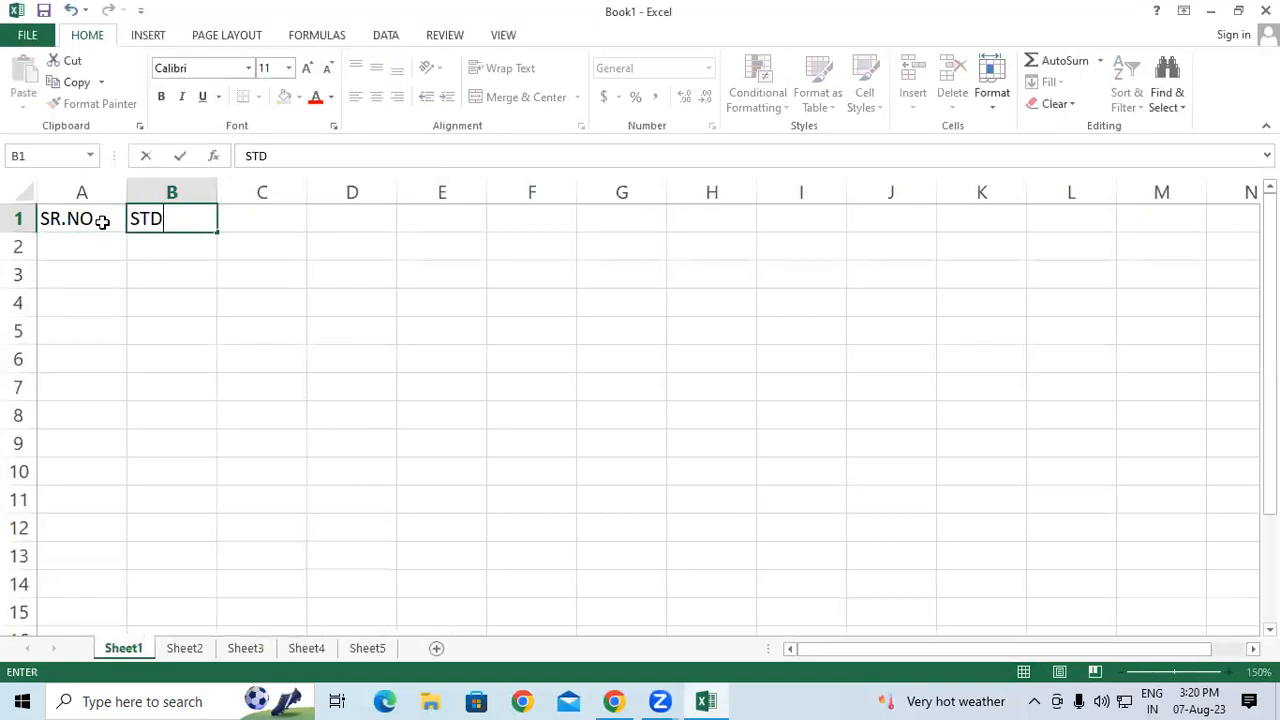
text( NAME)
key(Return)
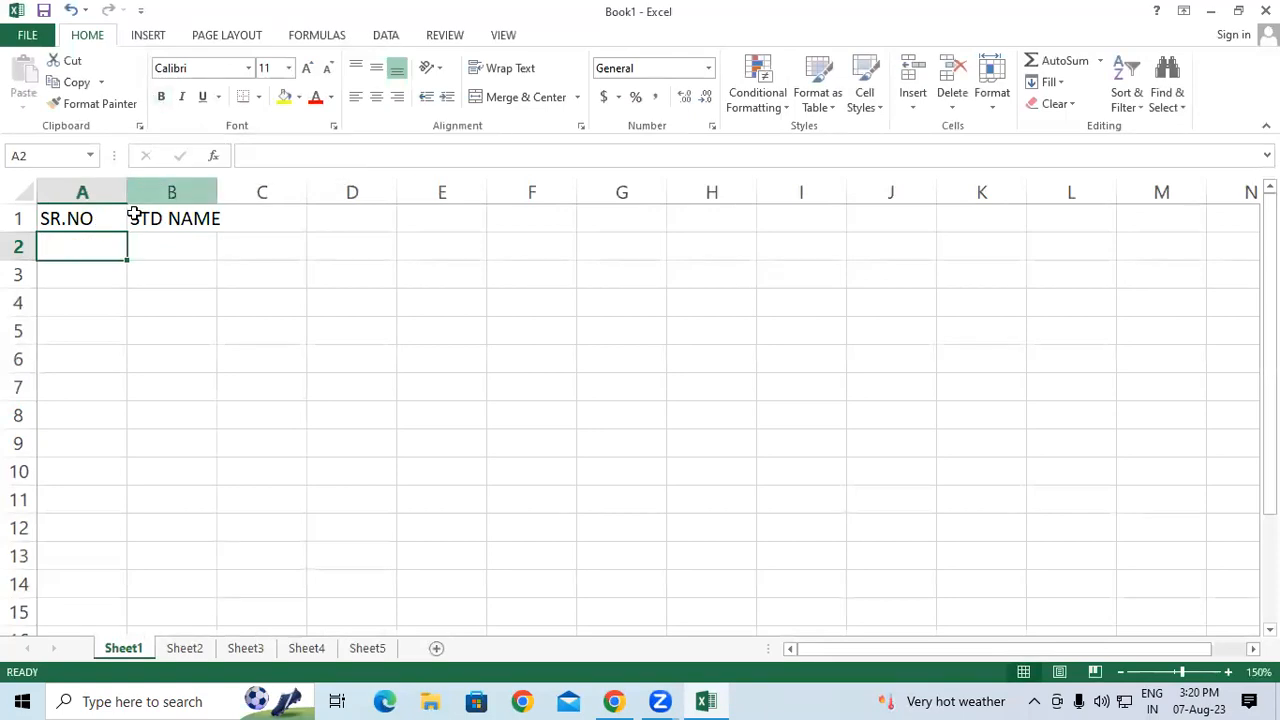
Enter the first four student names in uppercase under STD NAME, in cells B2 to B5
click(155, 246)
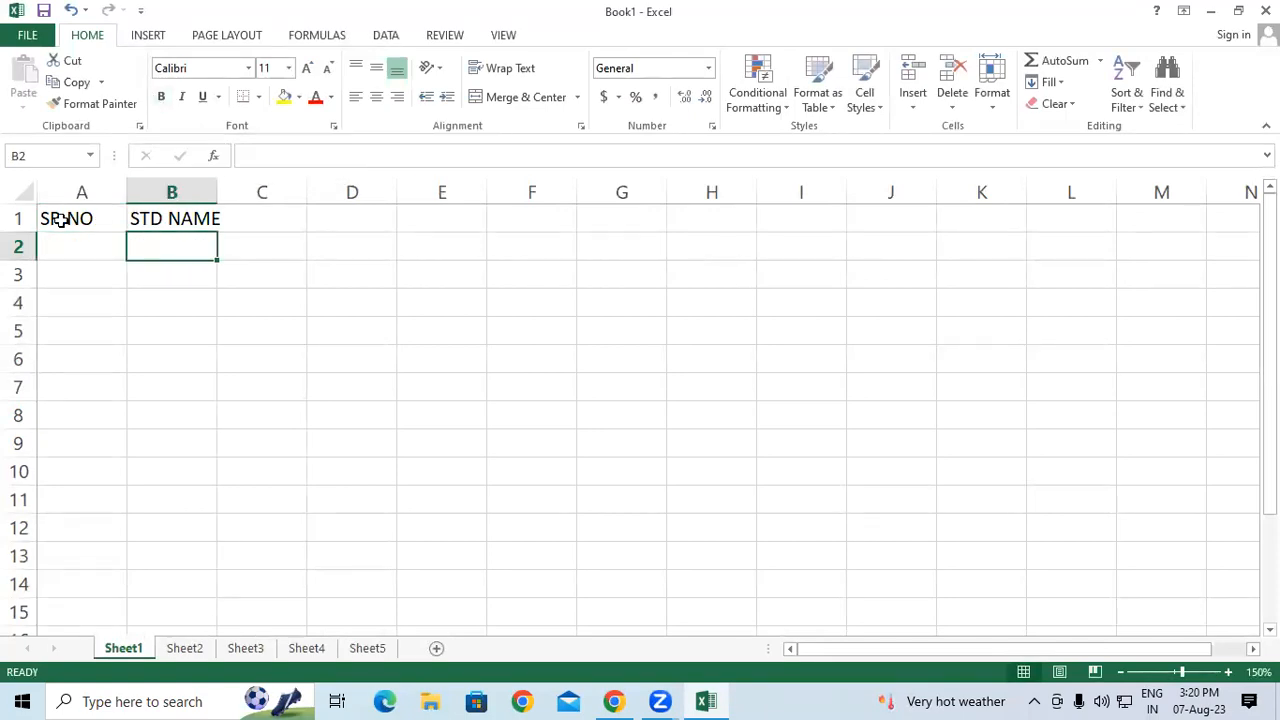
text(AAKIB)
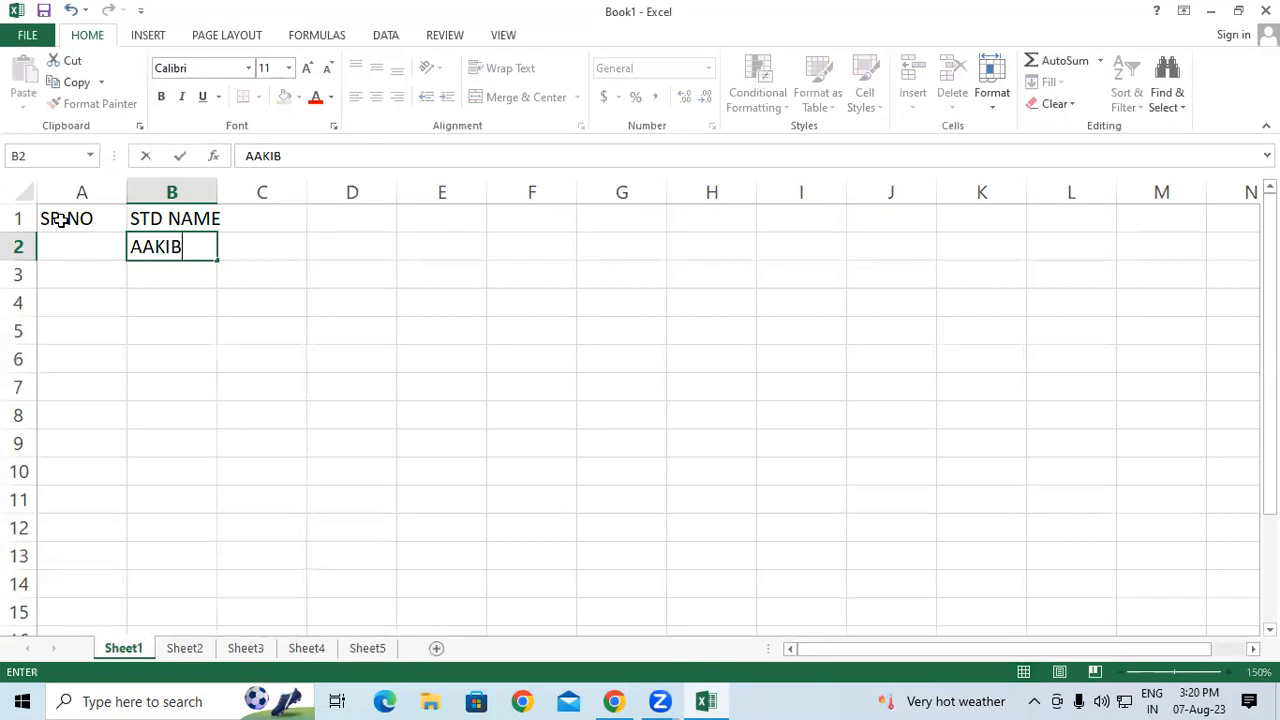
key(Return)
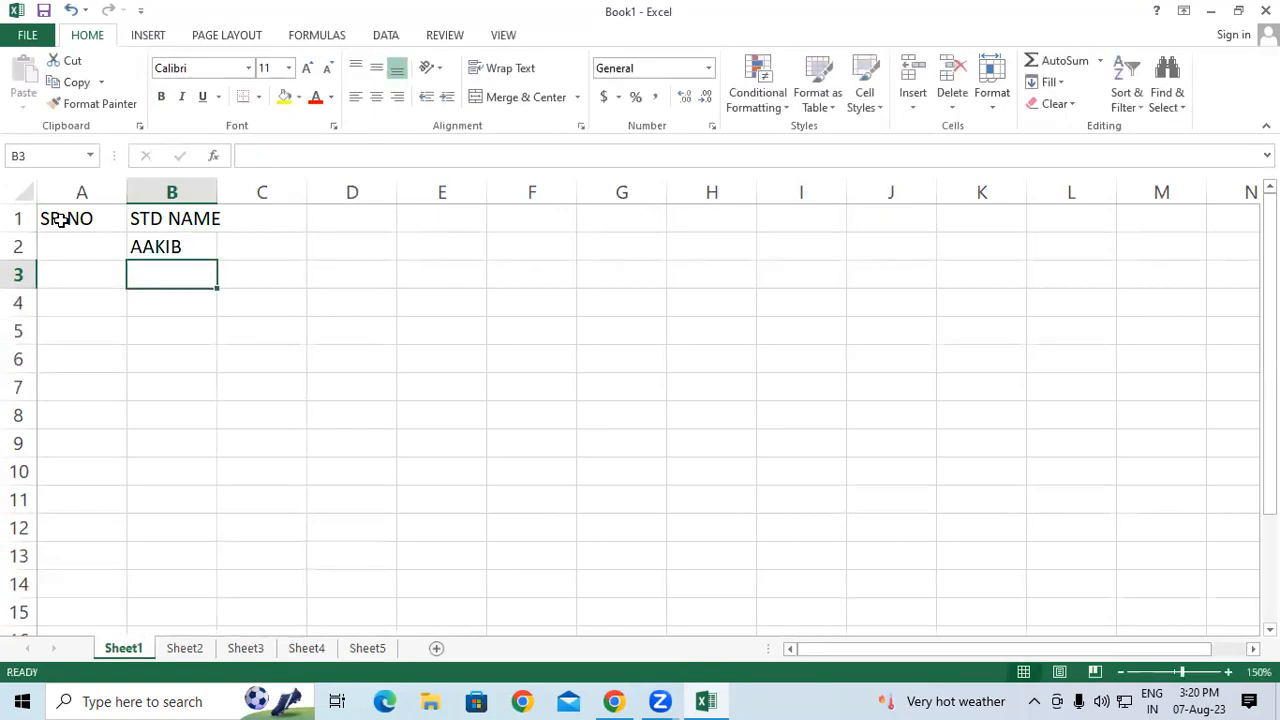
text(ARYAN)
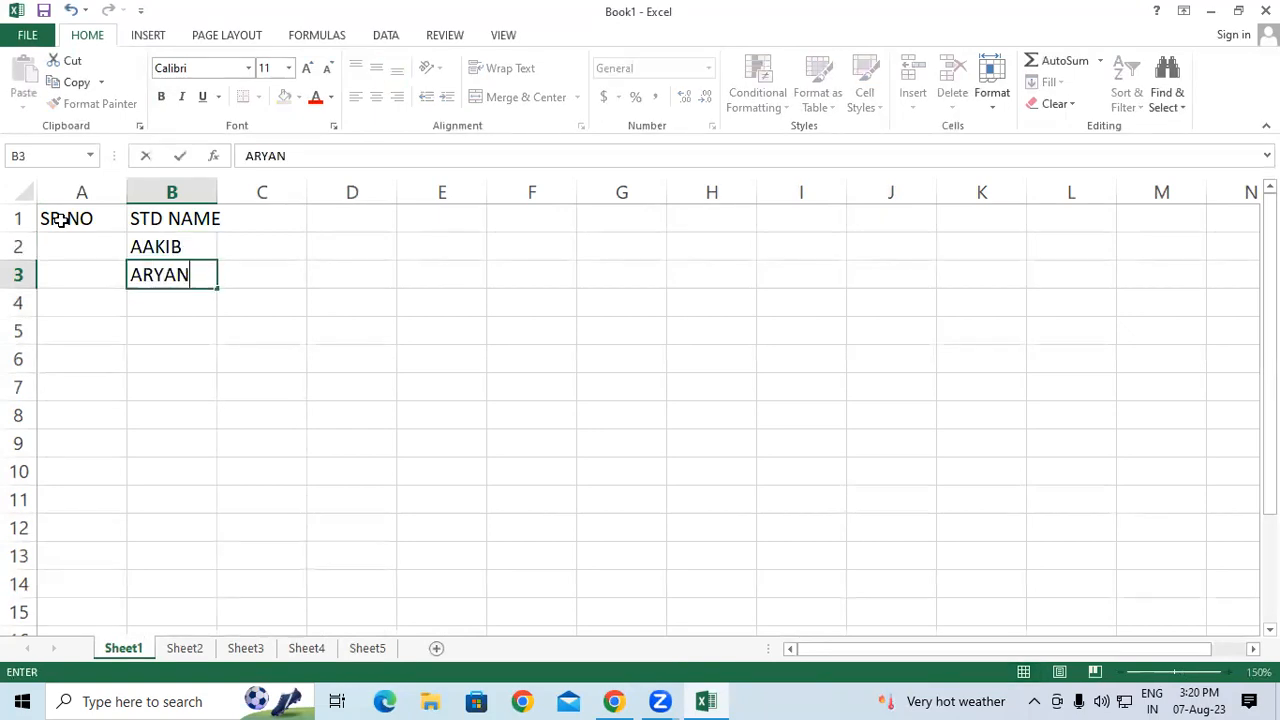
key(Return)
text(MONU)
key(Return)
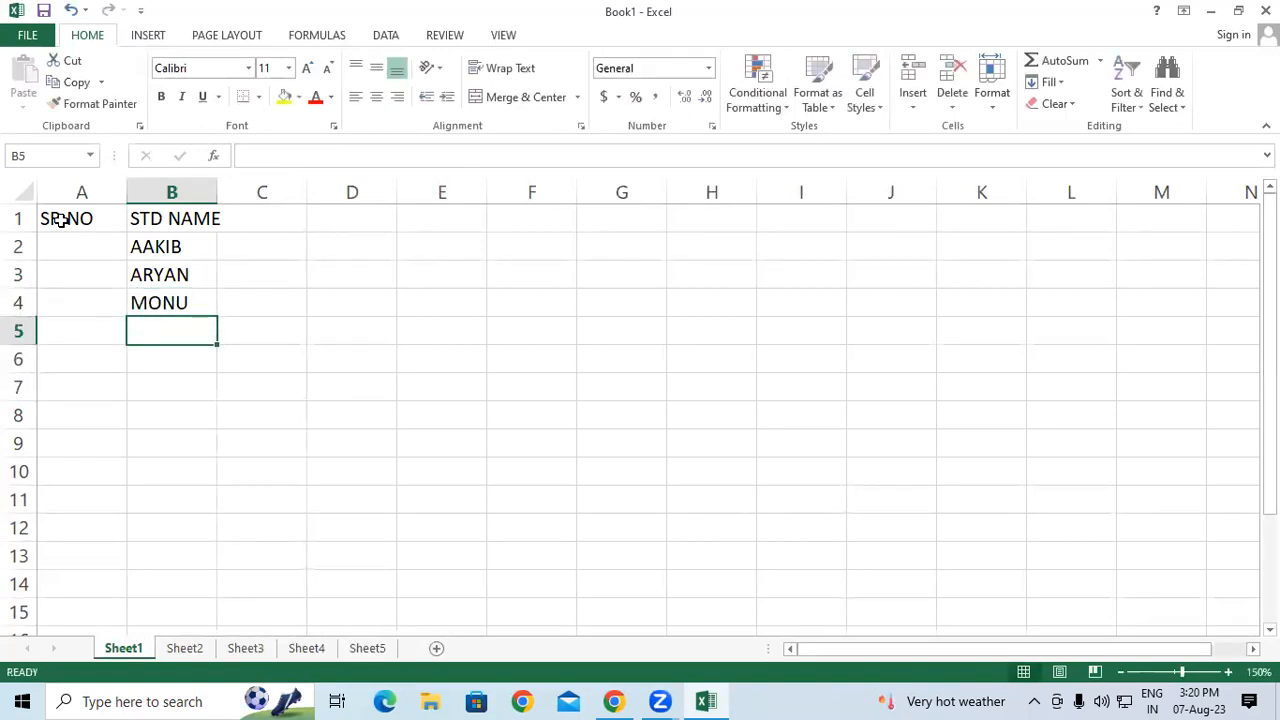
text(ANKIT)
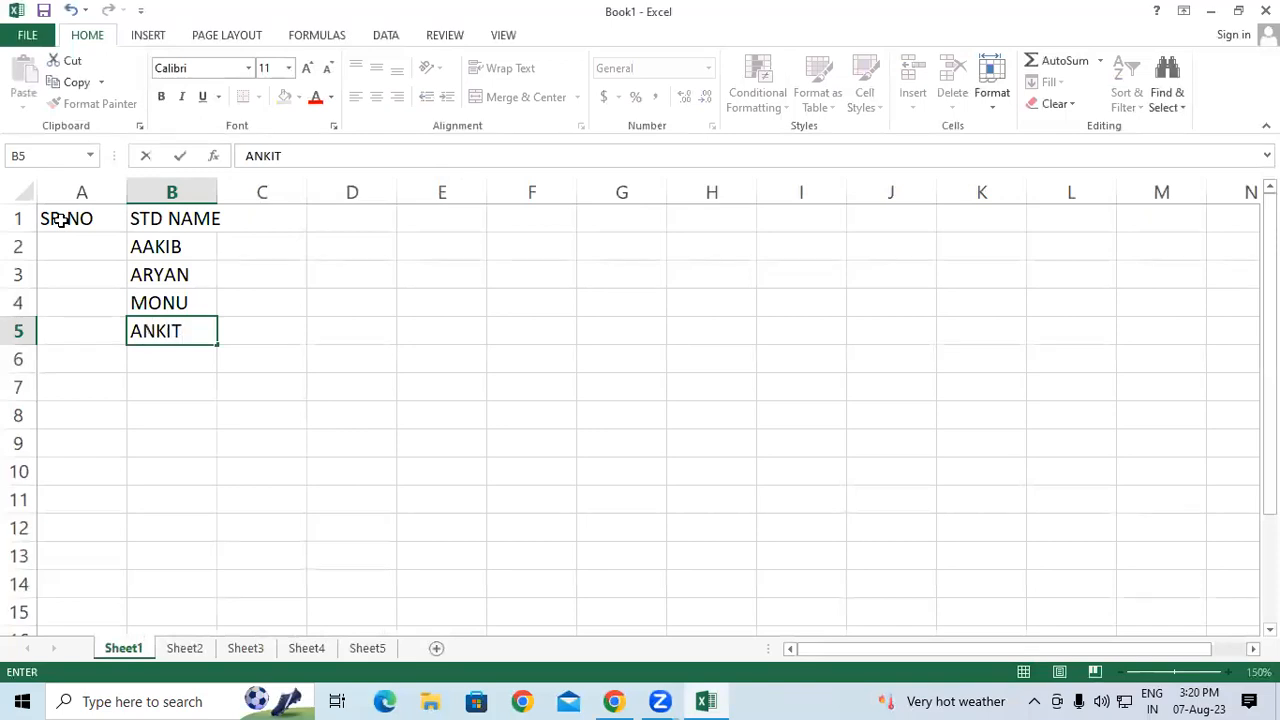
key(Return)
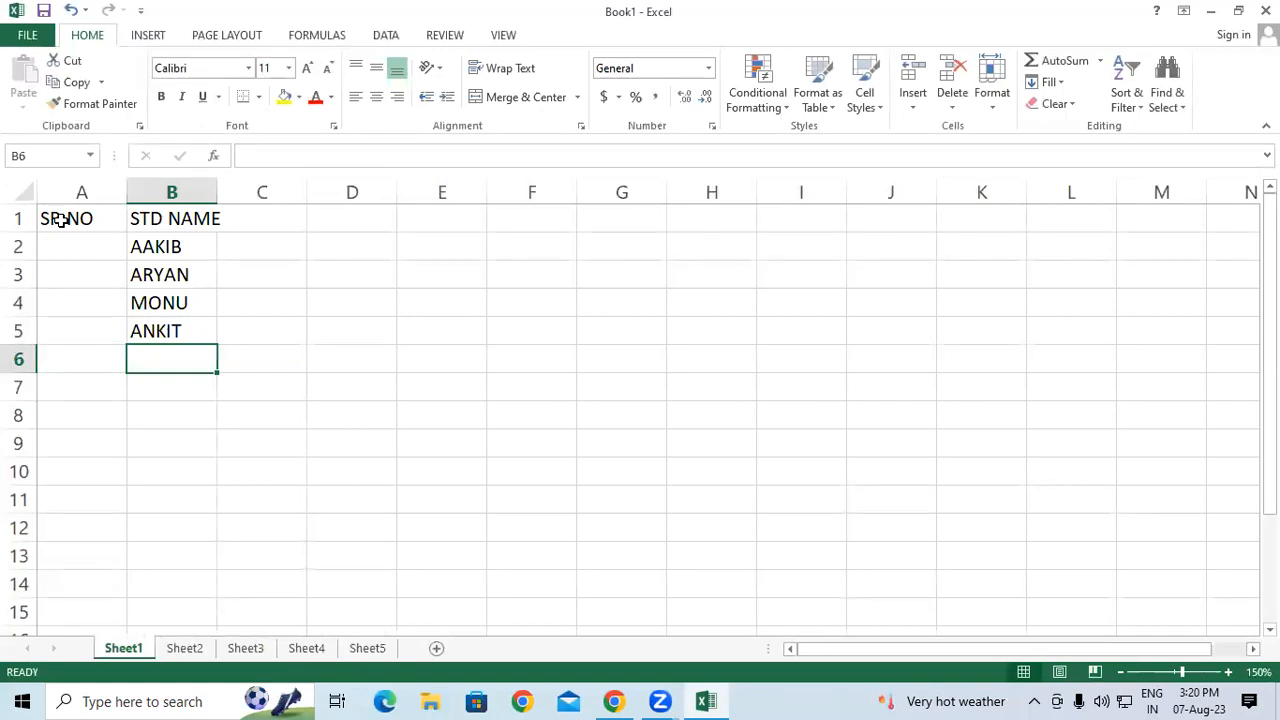
Add four more student names in uppercase to the STD NAME column, in cells B6 to B9
text(DHARMA)
key(Return)
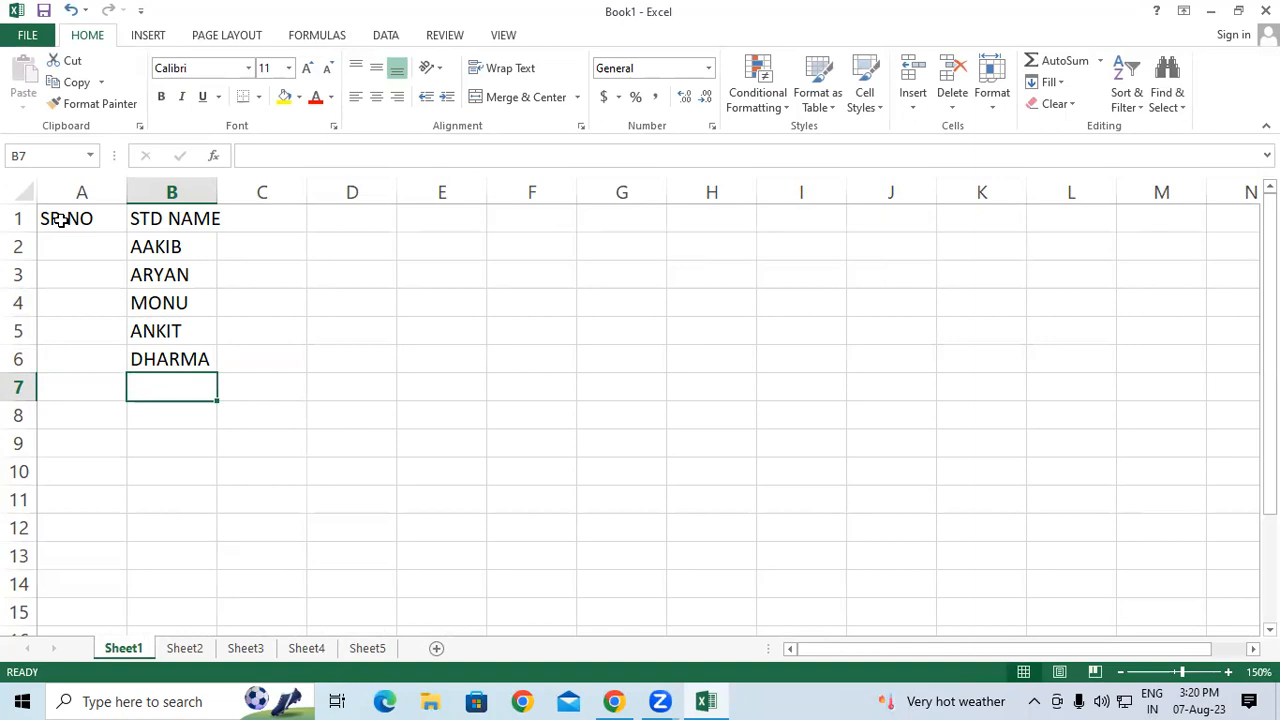
text(RAHAT)
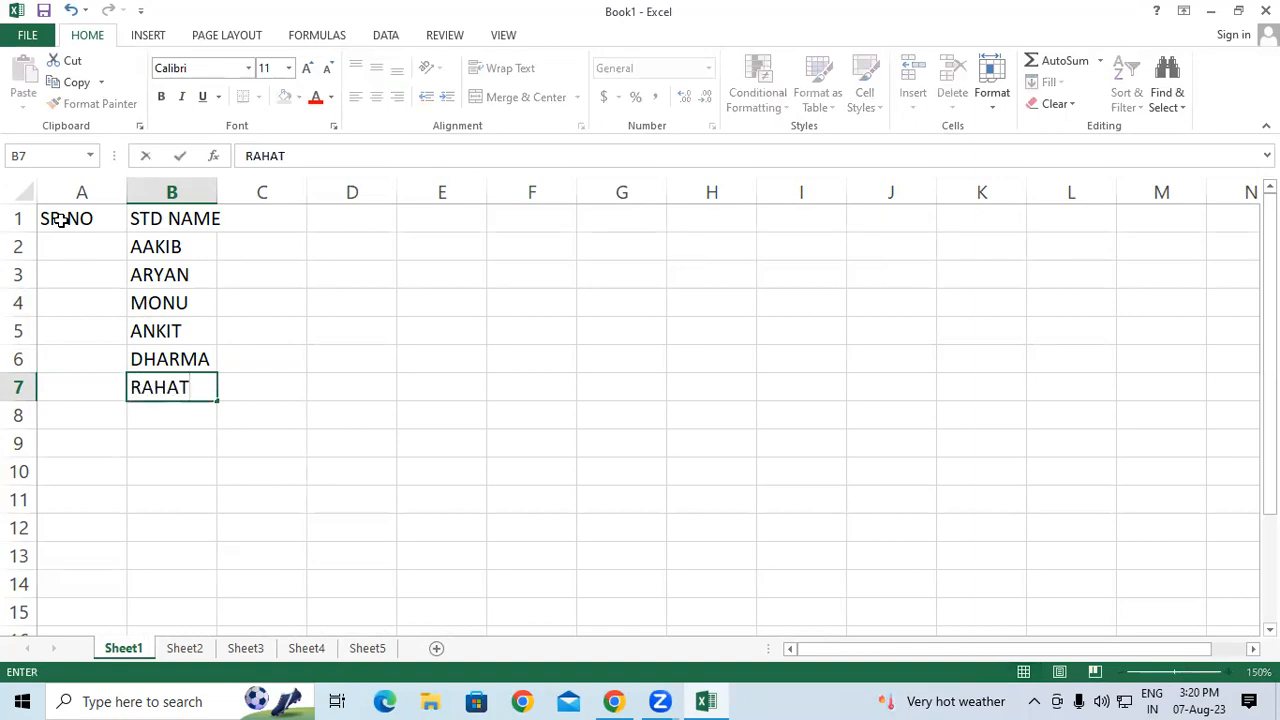
key(Return)
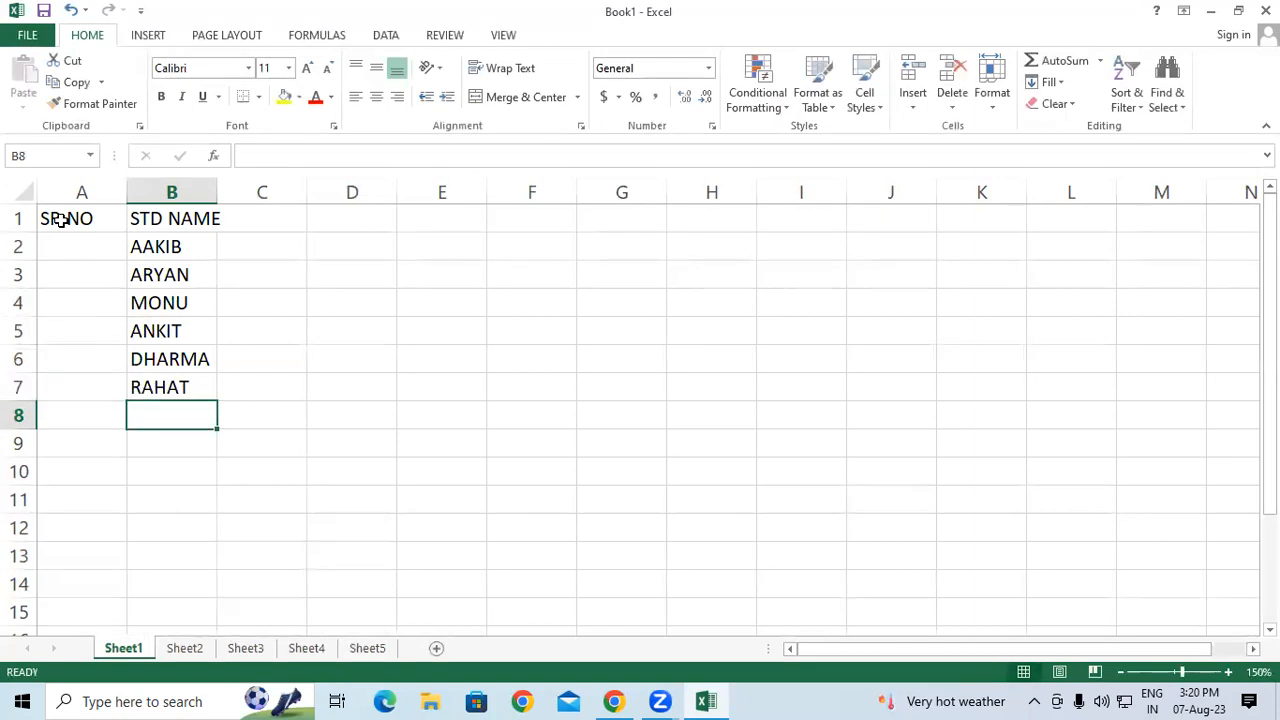
text(ABHI)
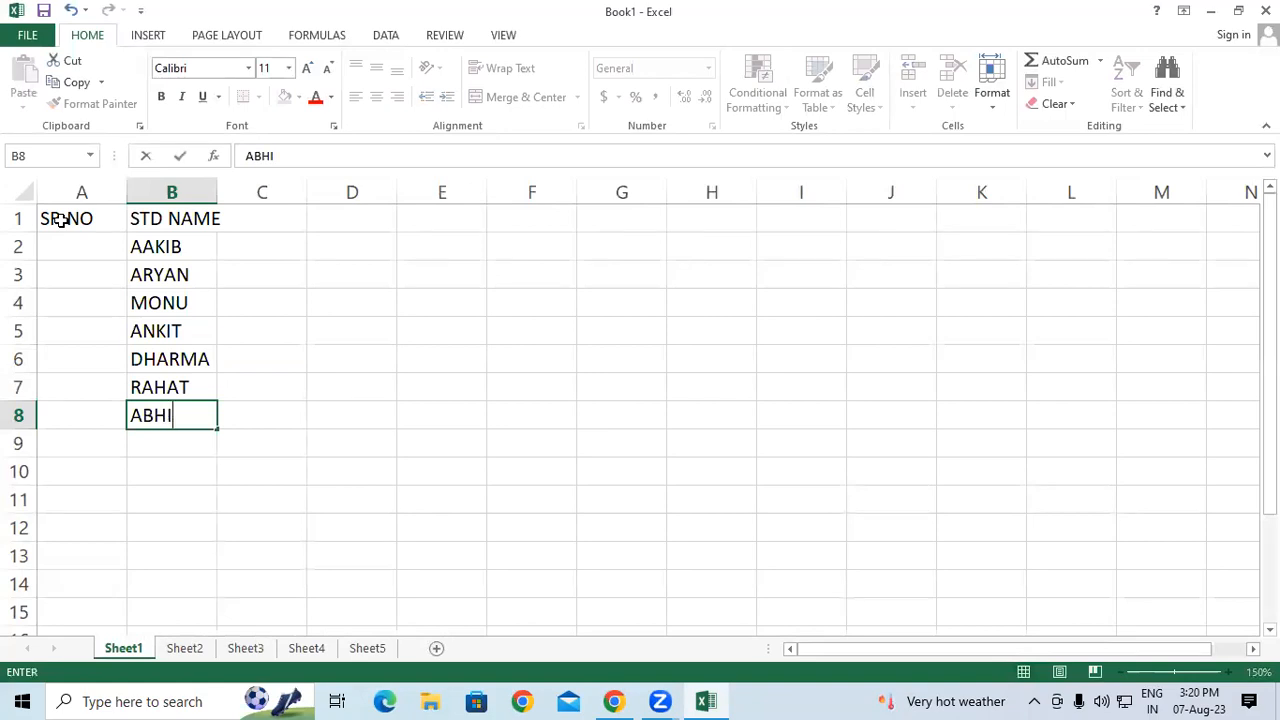
key(Return)
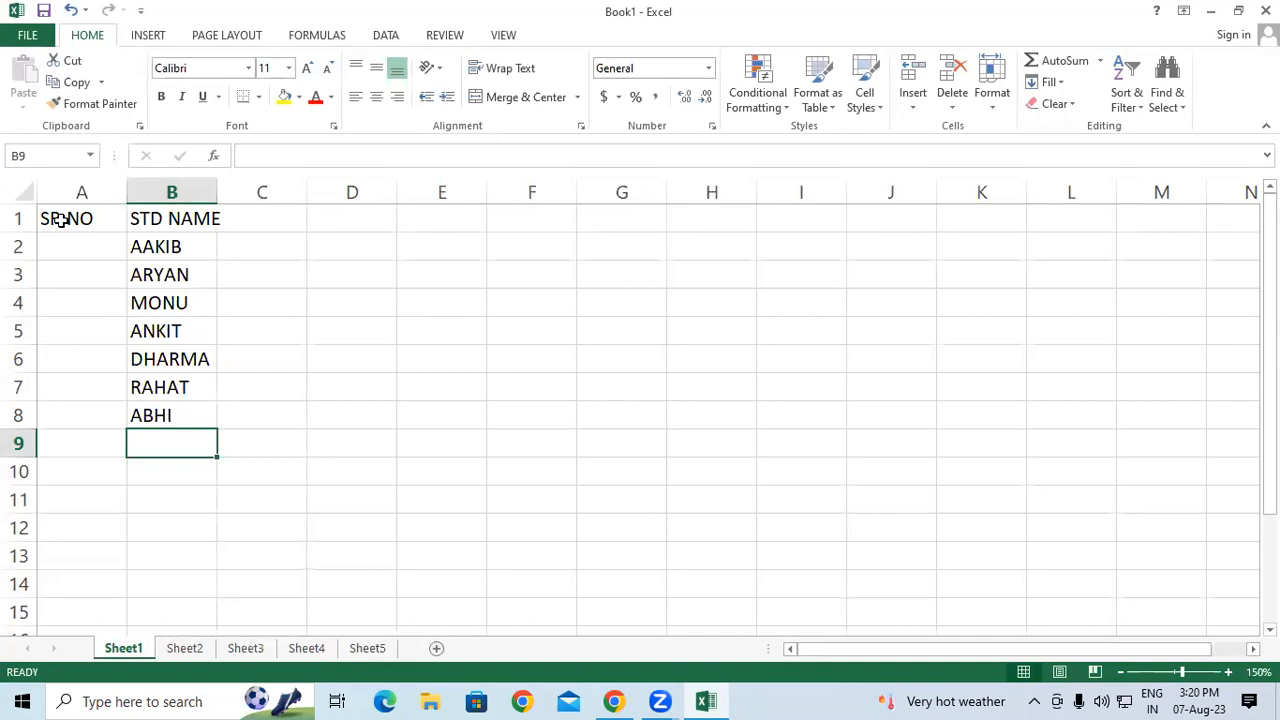
text(A)
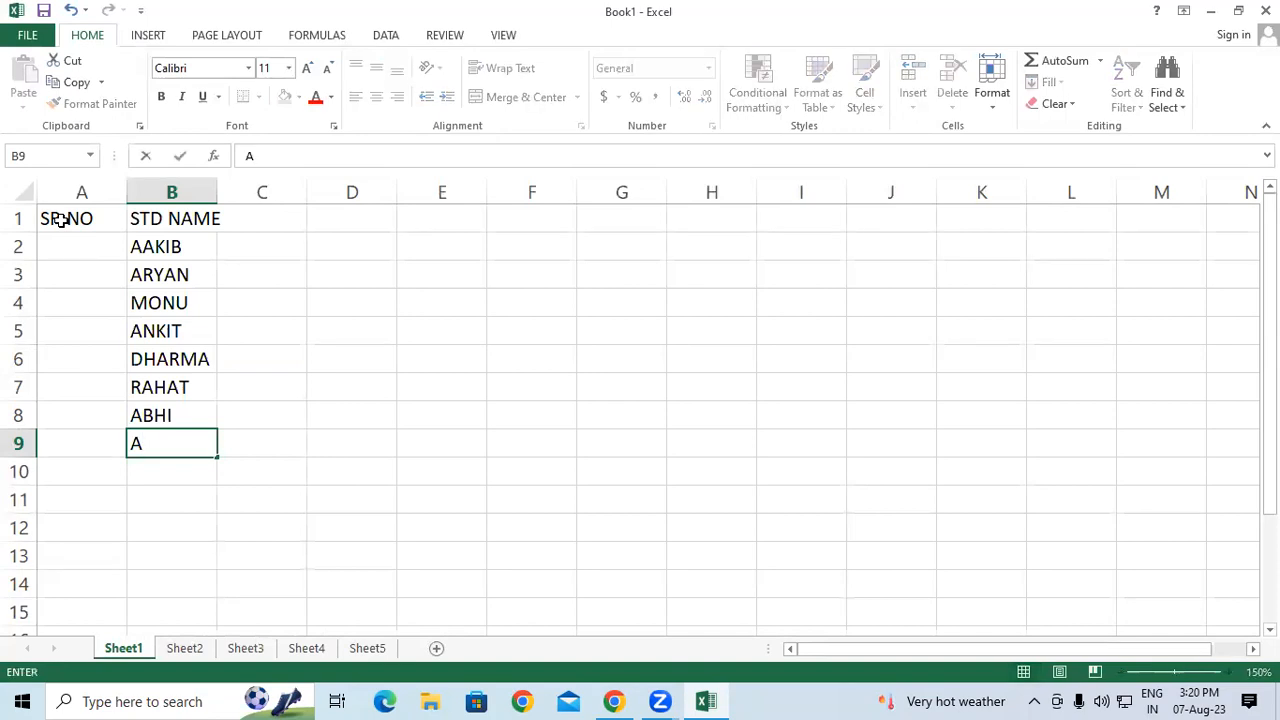
text(NAND)
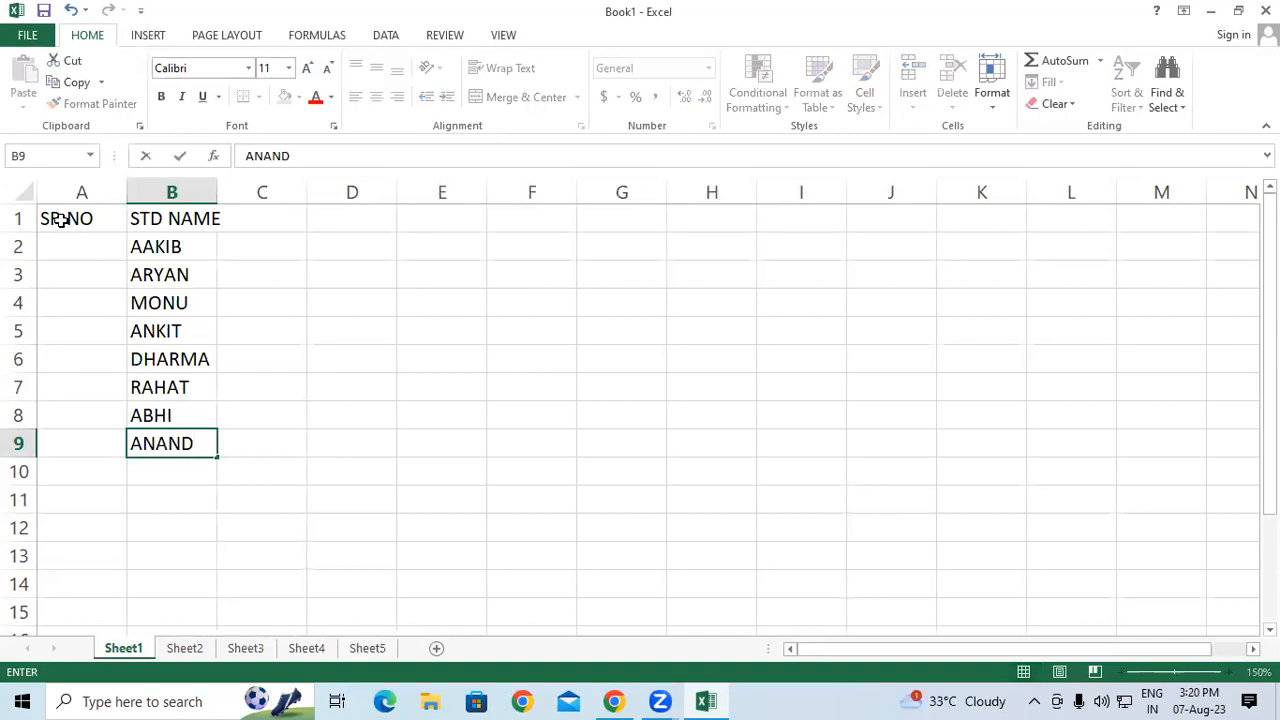
key(Return)
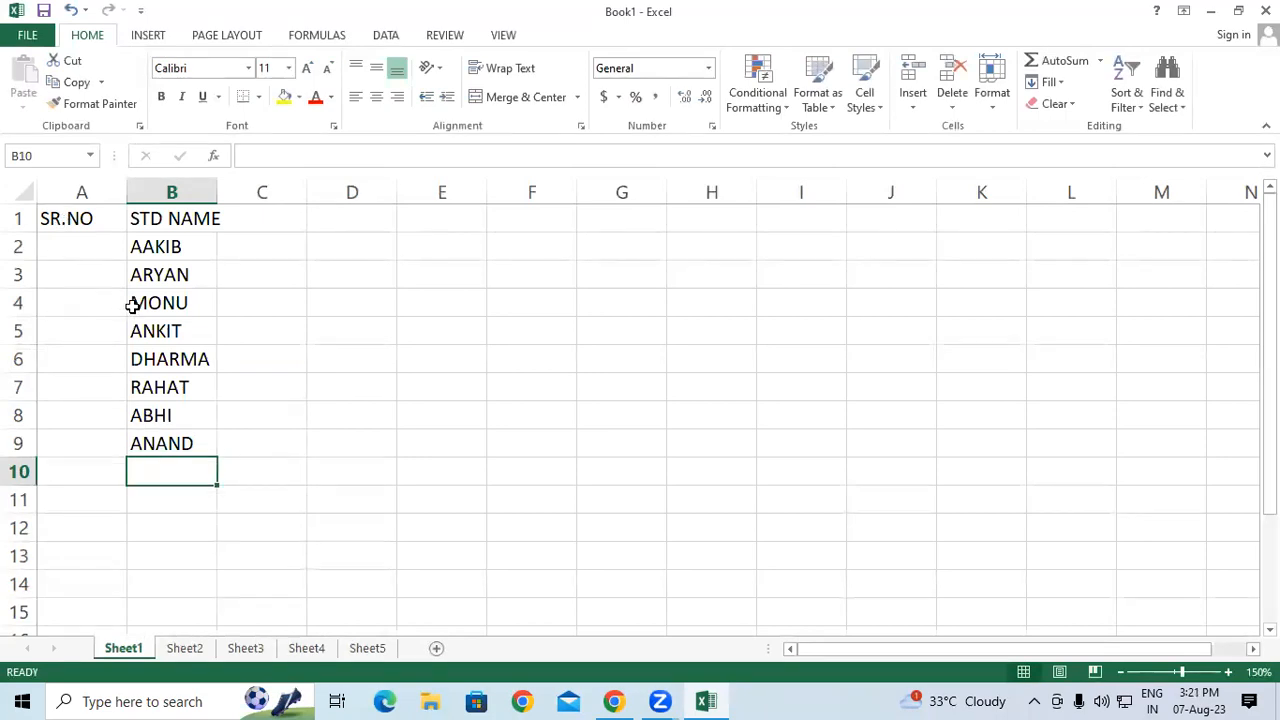
Enter 1 in A2 and 2 in A3, and fill the serial number series down to 8 in A9
click(76, 247)
text(1)
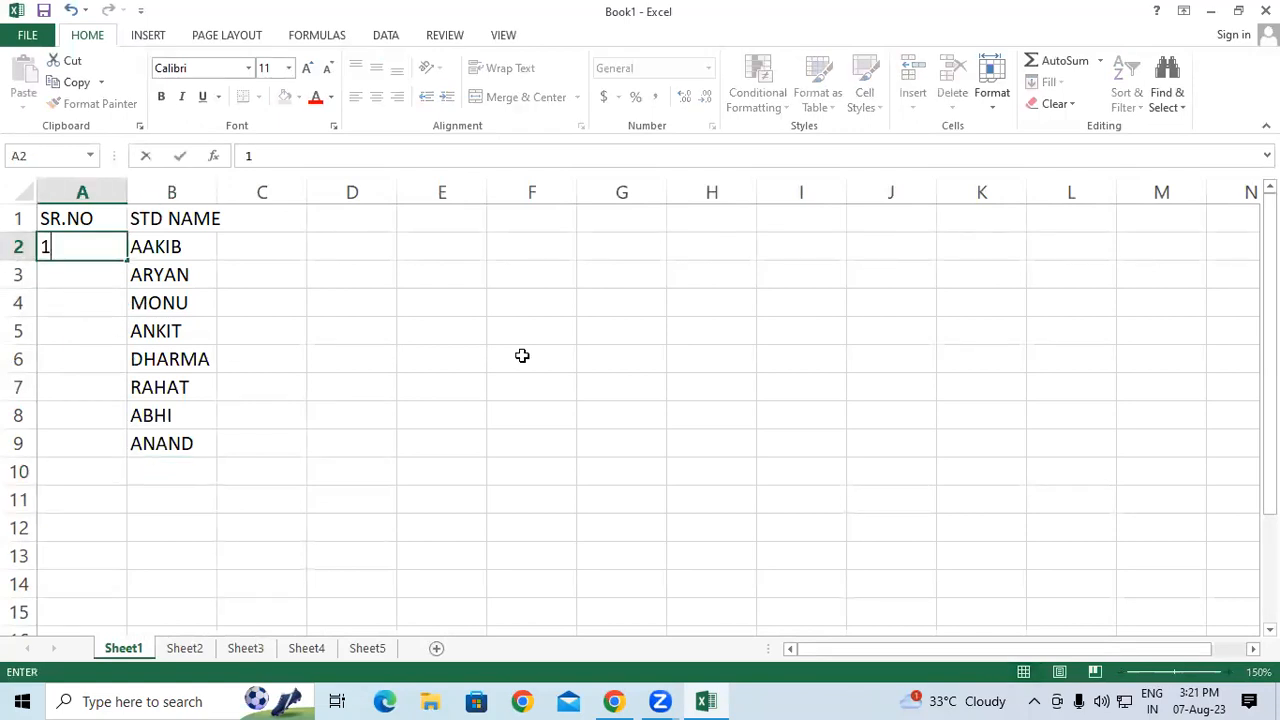
key(Return)
text(2)
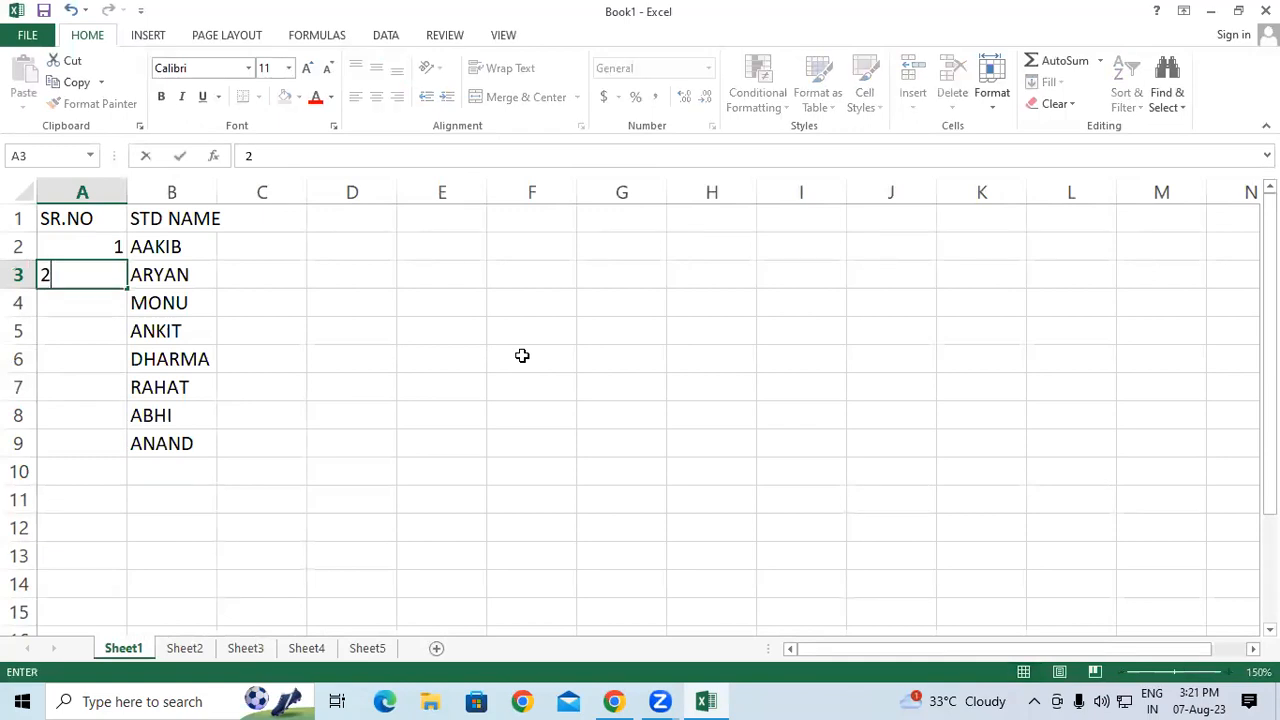
key(Return)
drag(104, 245, 100, 458)
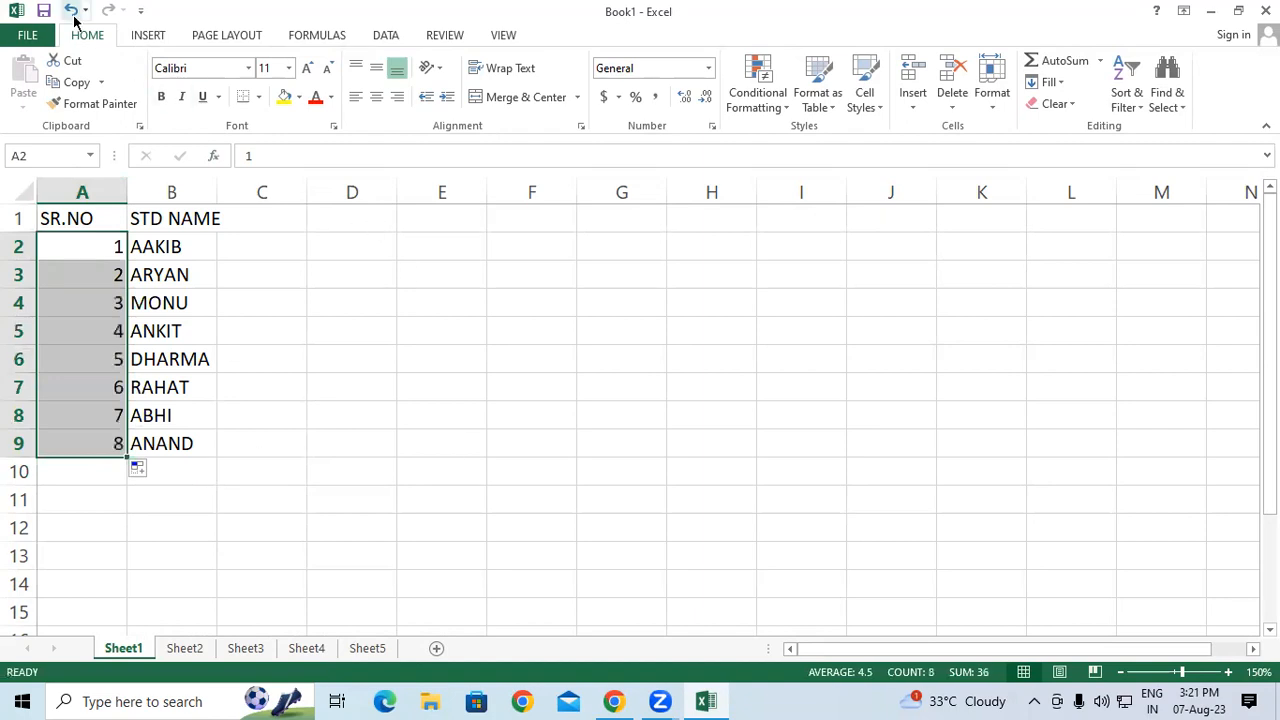
Increase the font size of the serial numbers in A2:A9 to 14
click(308, 68)
click(308, 68)
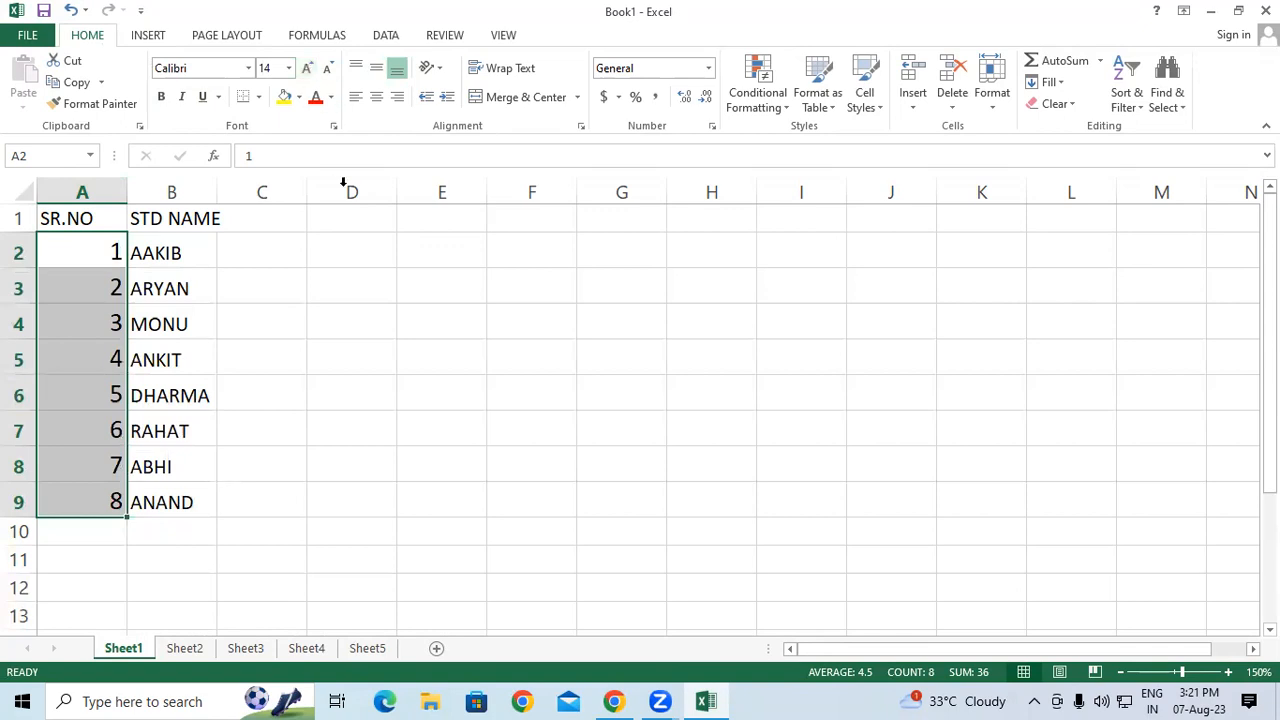
click(353, 271)
Apply All Borders to the student table in A1:B9
drag(104, 222, 195, 503)
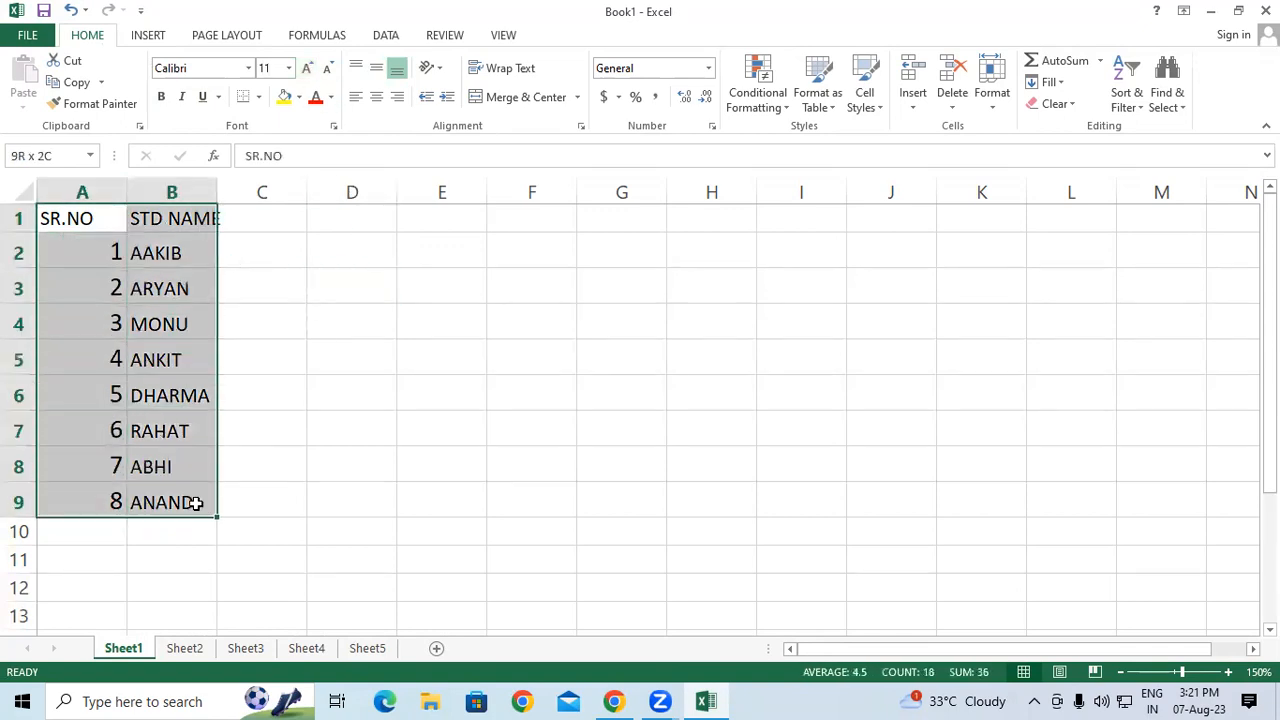
click(260, 97)
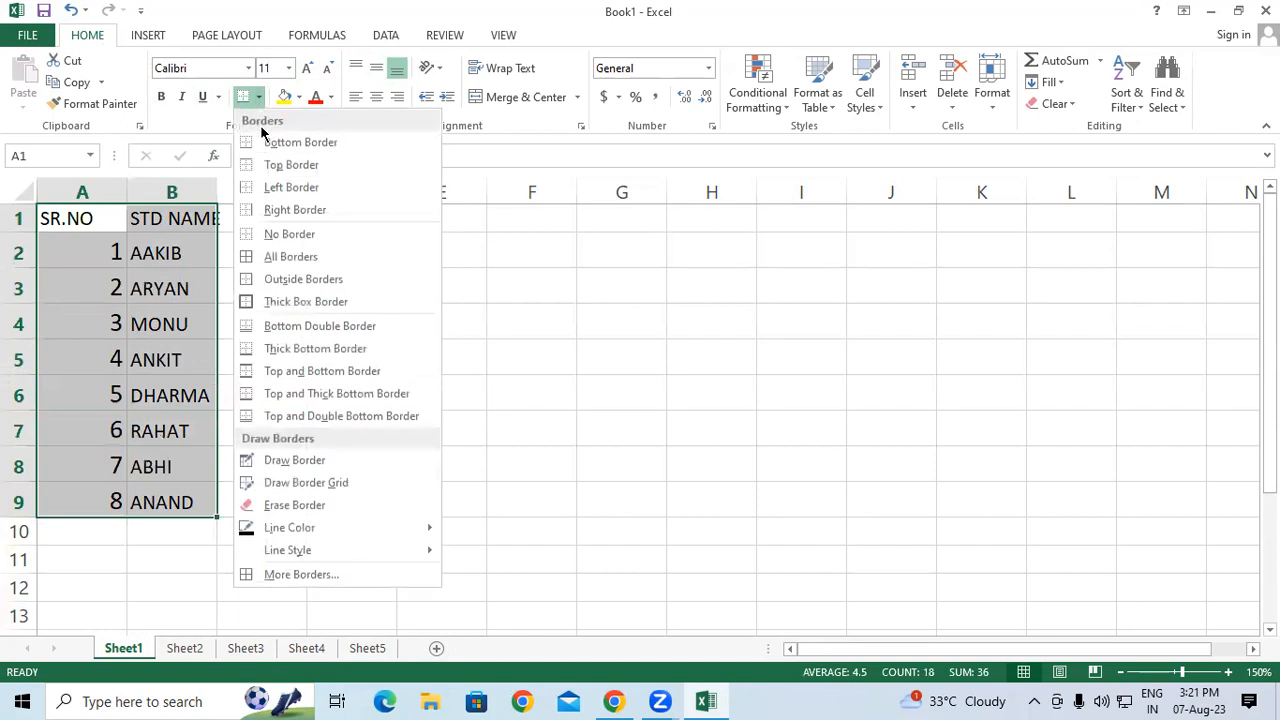
click(268, 253)
click(488, 323)
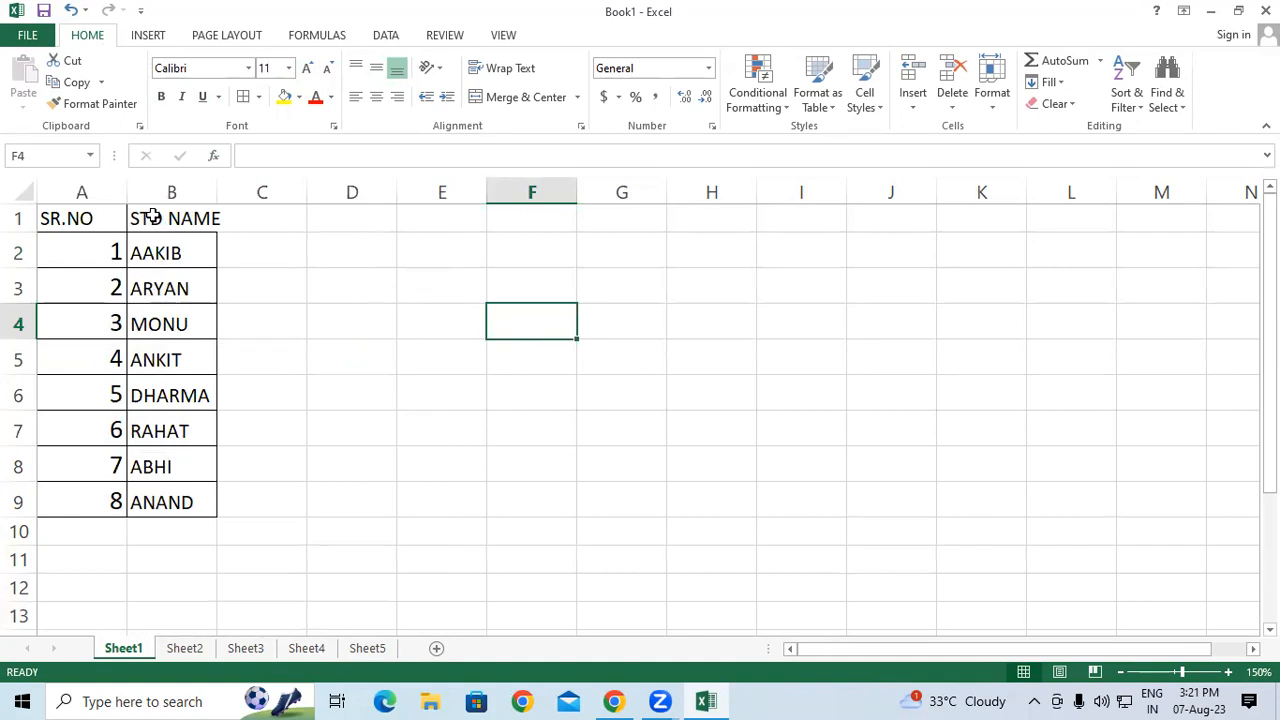
Widen column B slightly so the STD NAME heading fits inside its cell
drag(95, 218, 189, 502)
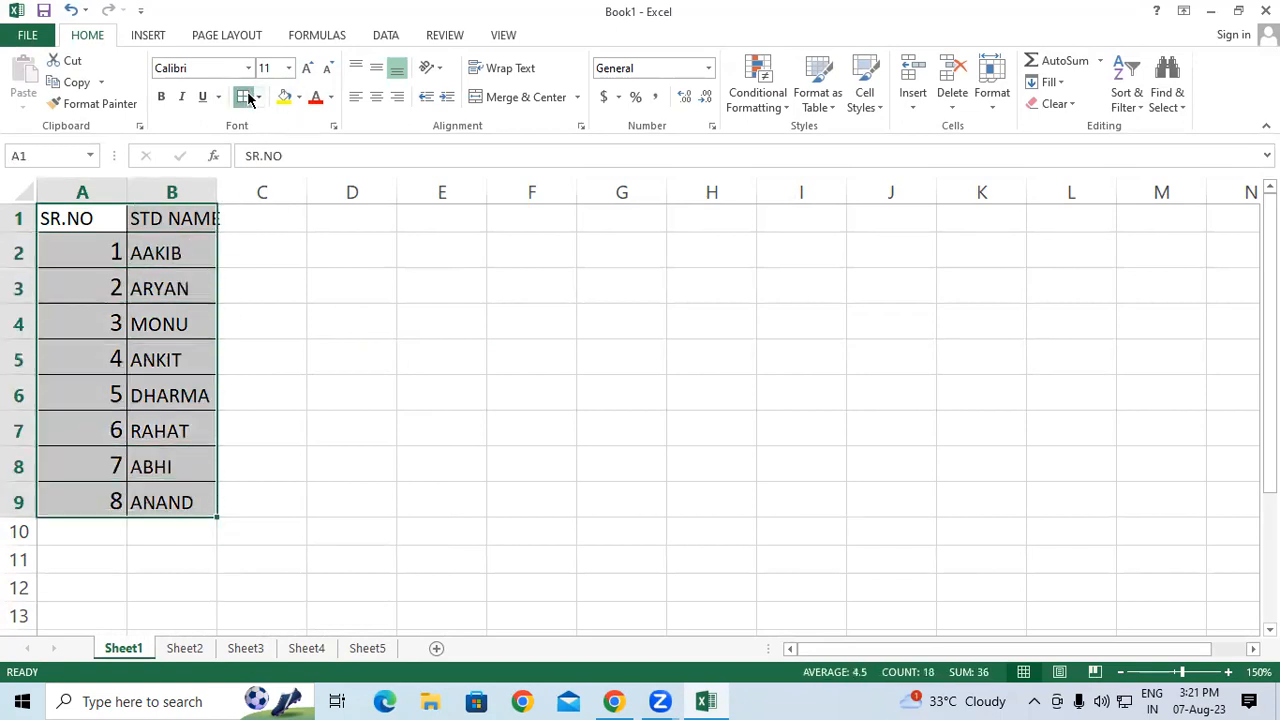
click(398, 283)
click(212, 216)
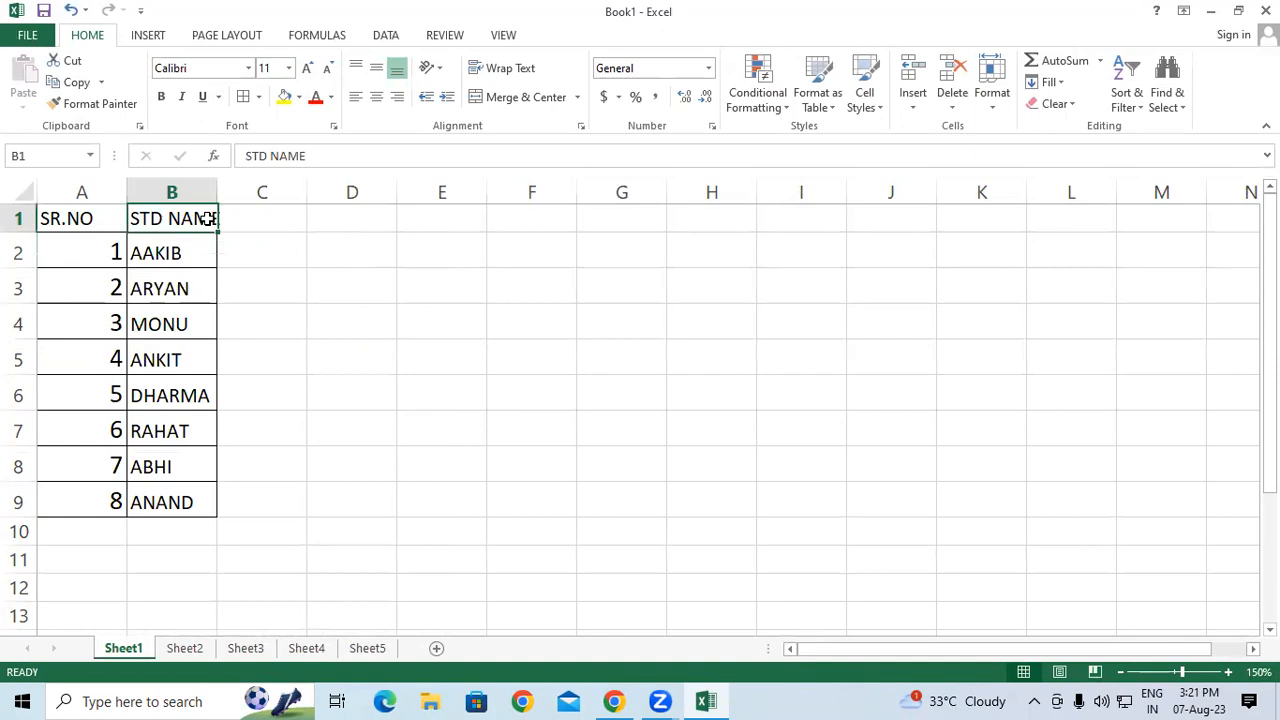
click(206, 191)
drag(216, 191, 227, 193)
click(306, 251)
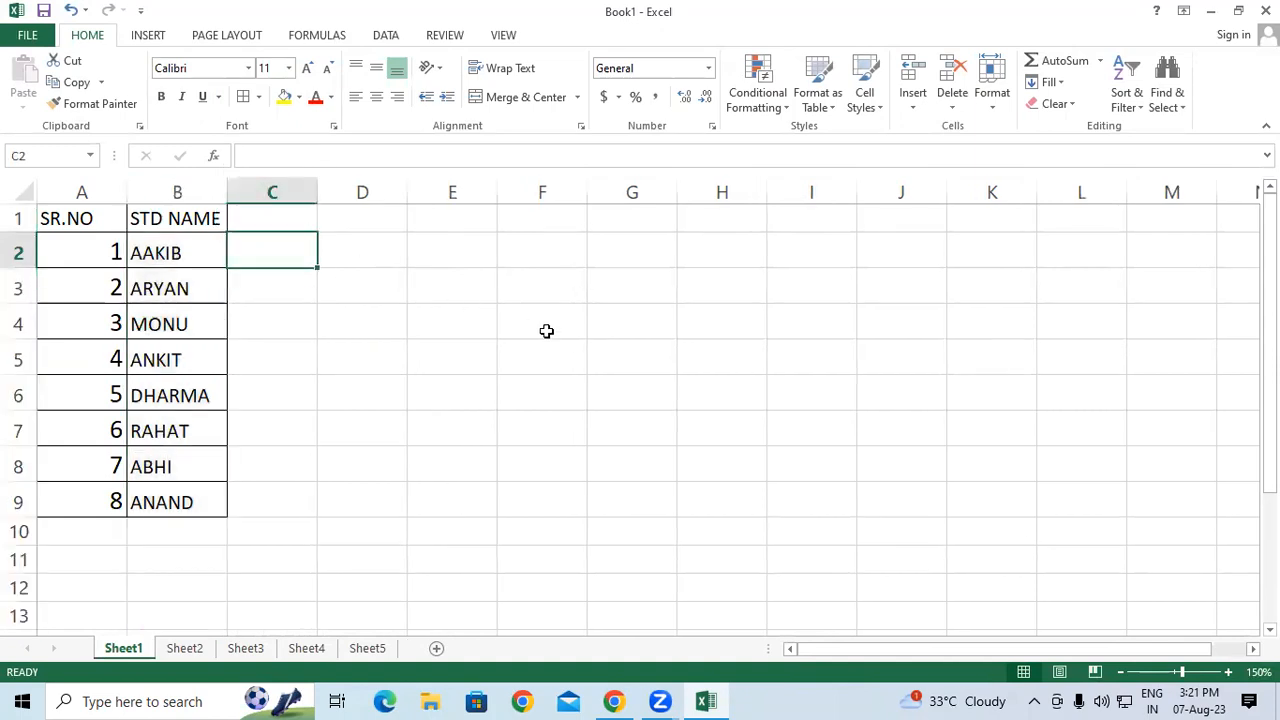
click(97, 253)
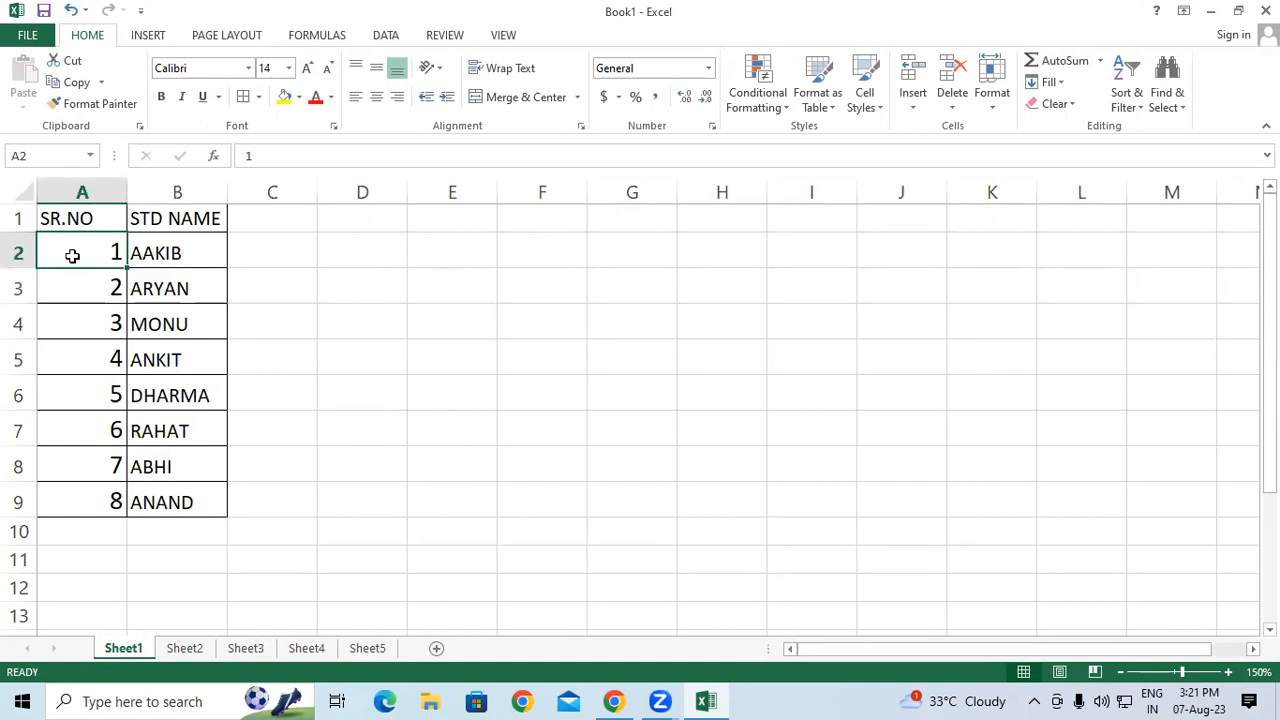
click(77, 216)
click(78, 258)
click(80, 282)
click(94, 324)
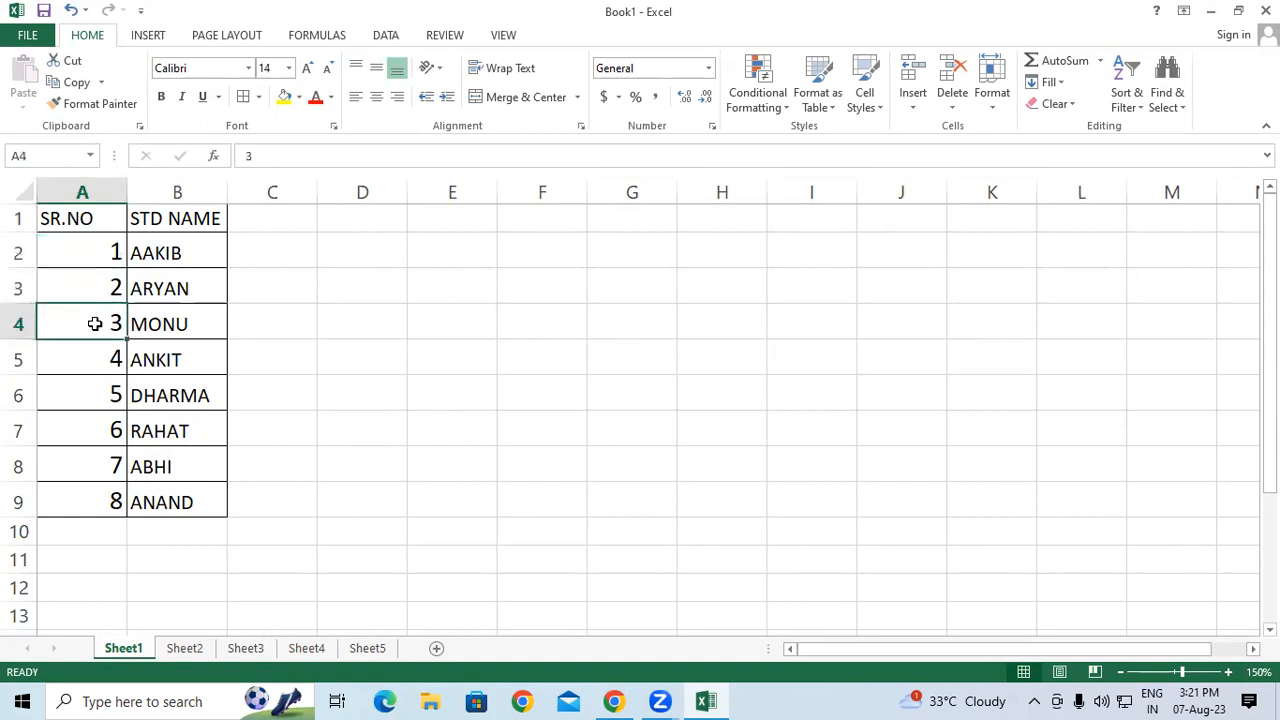
click(83, 222)
drag(83, 222, 177, 218)
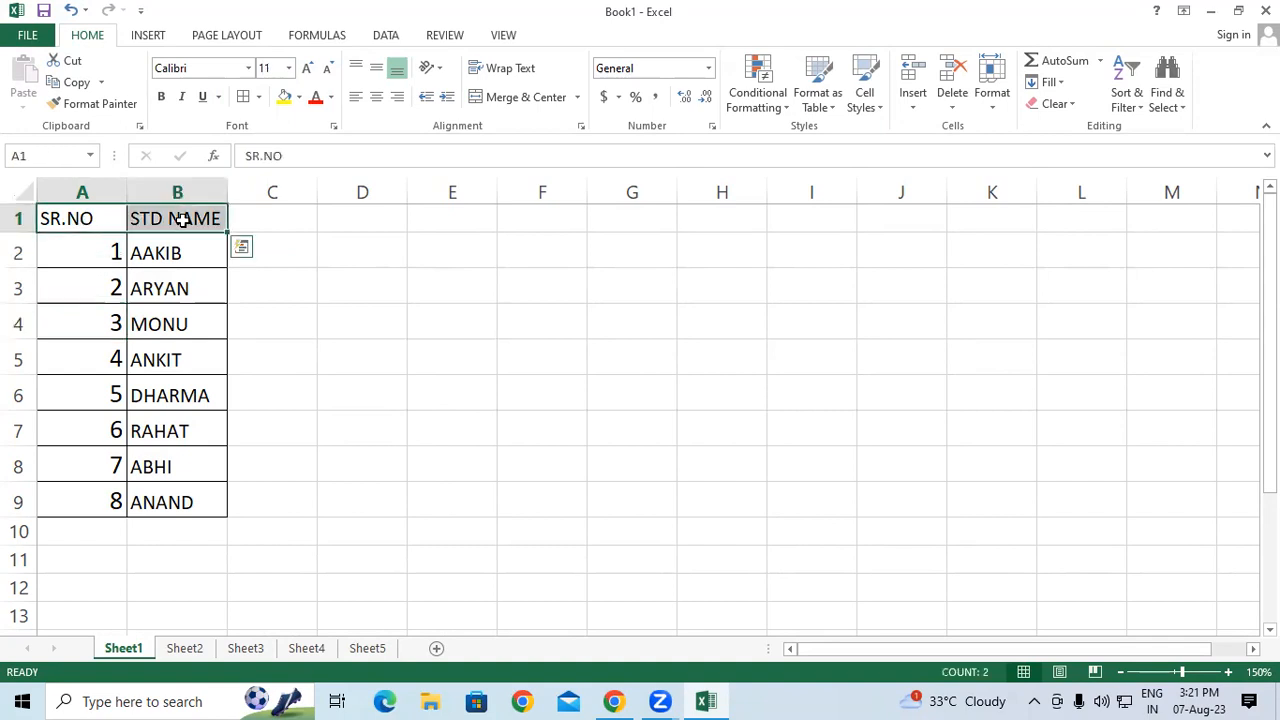
click(92, 240)
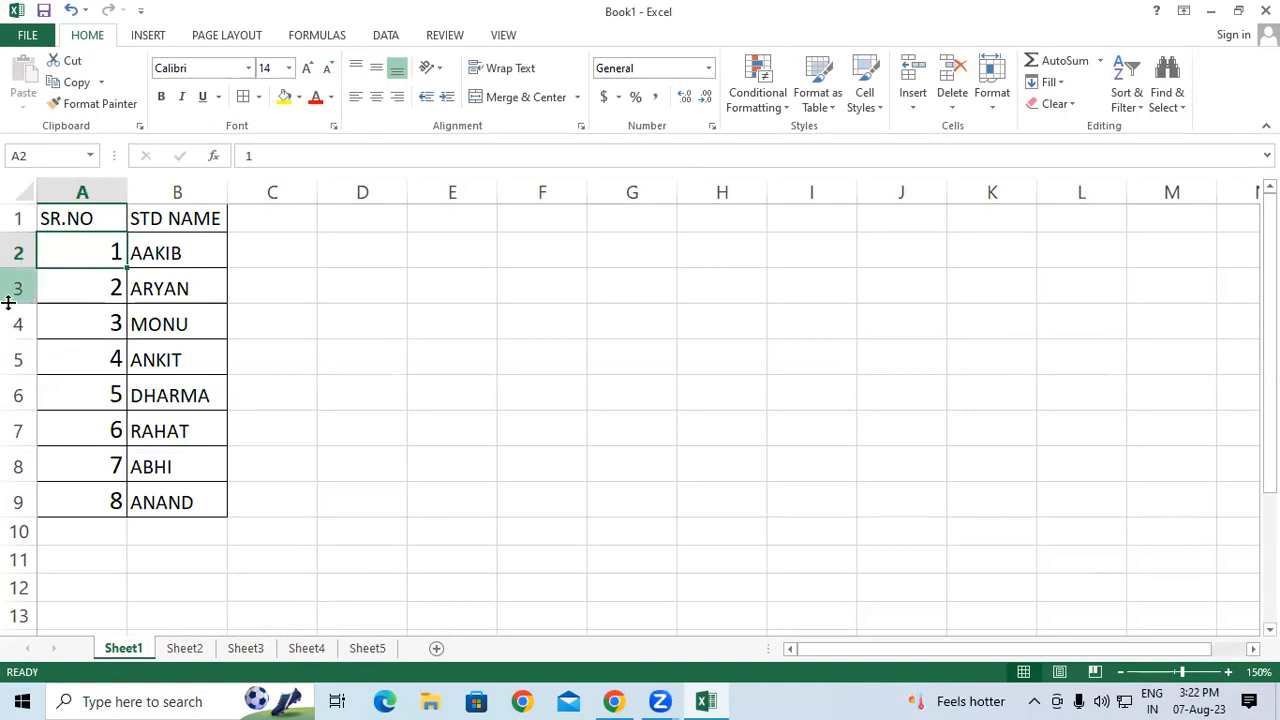
click(67, 216)
click(80, 254)
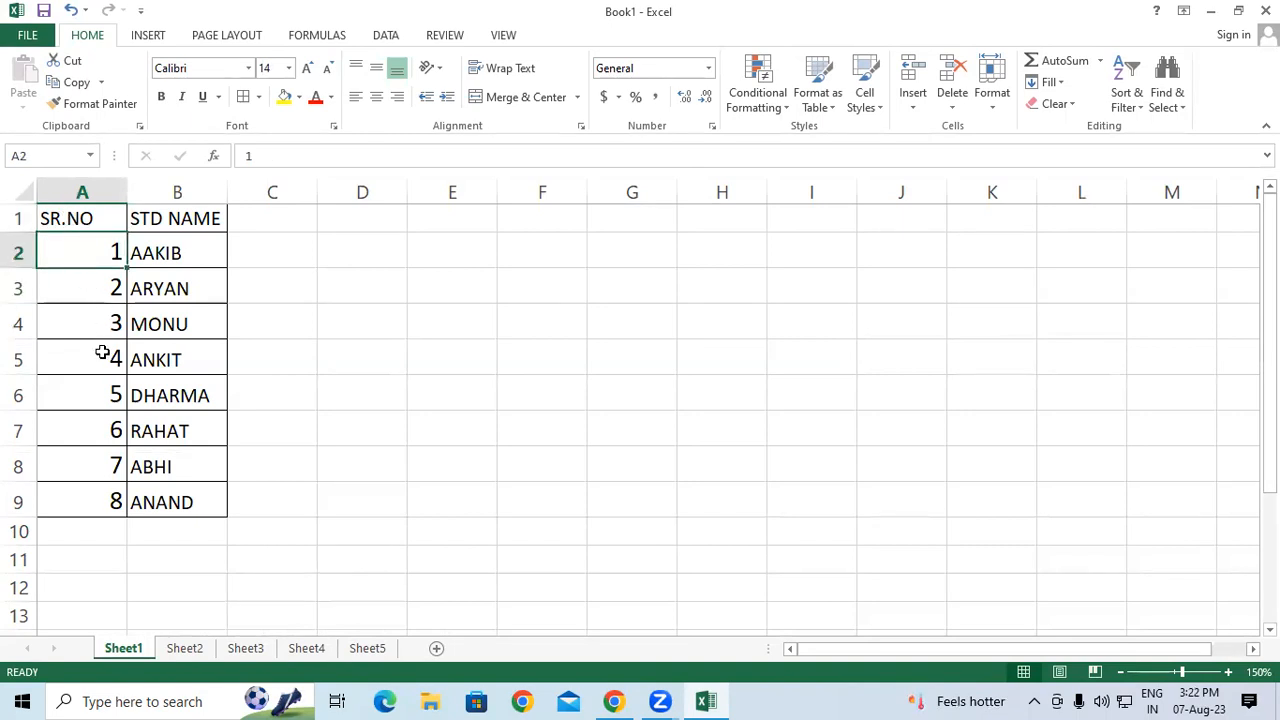
Delete row 6 from the student list and undo the deletion
click(18, 395)
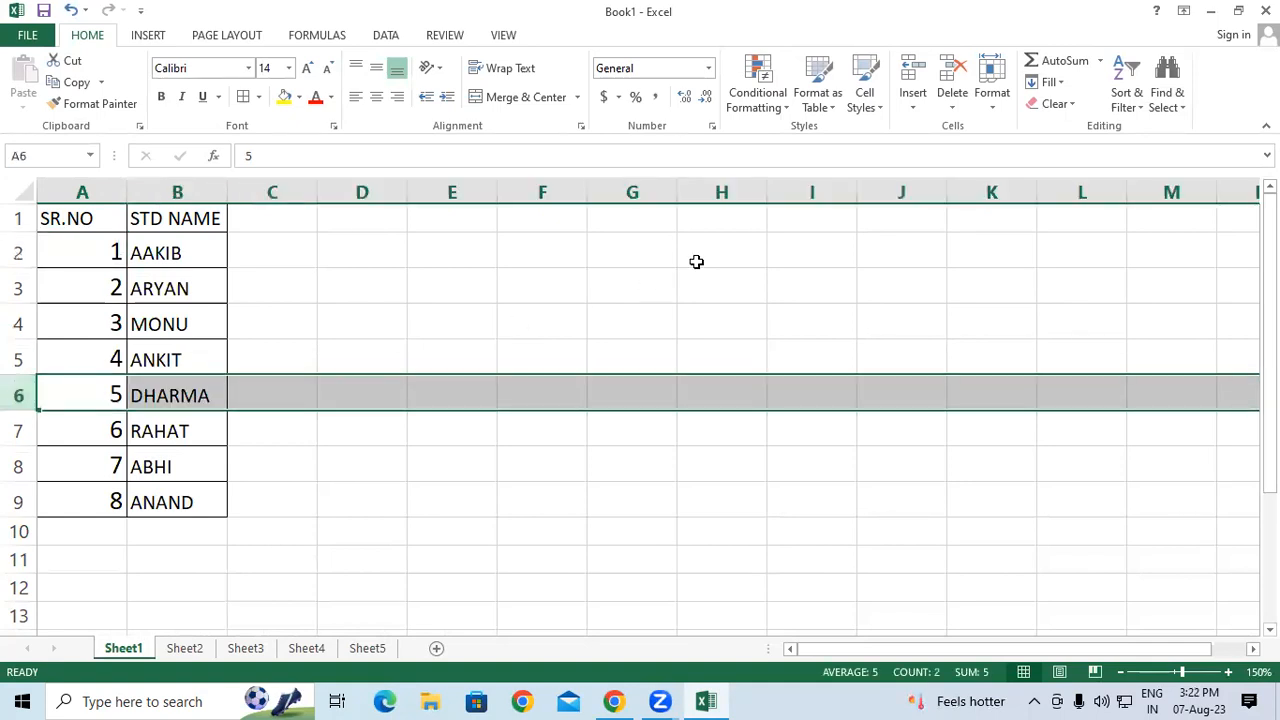
click(940, 86)
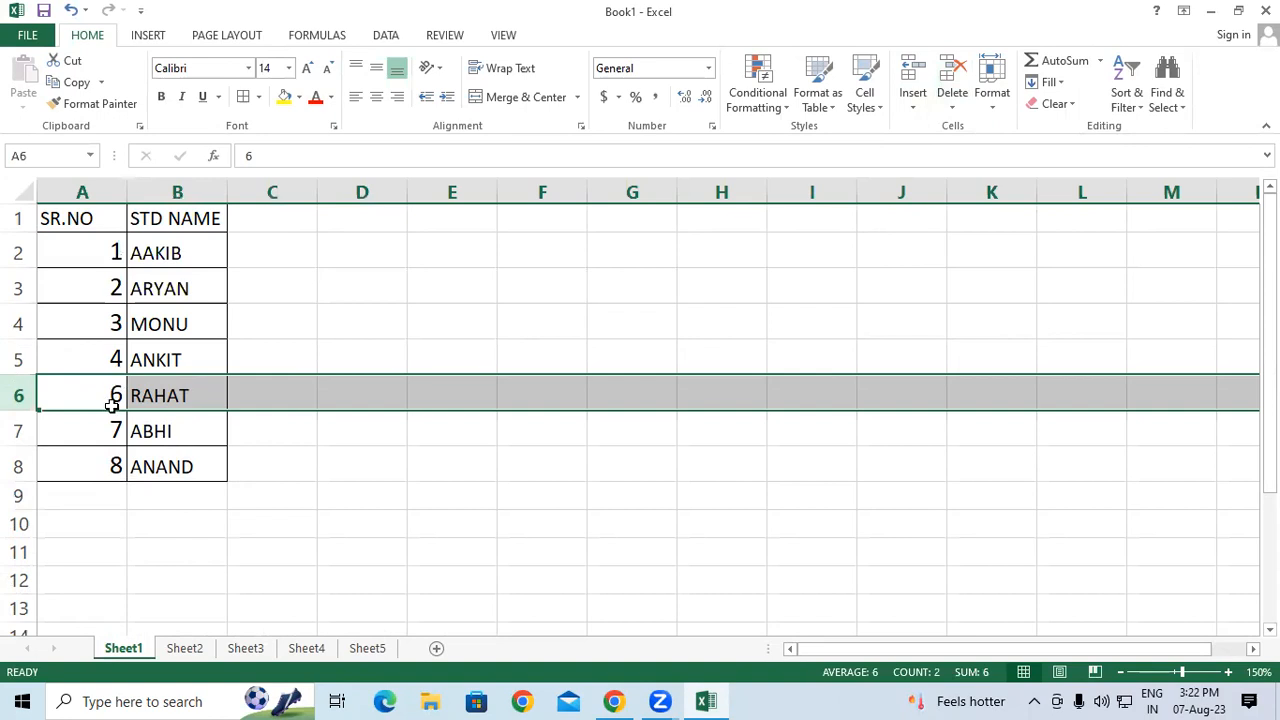
key(ctrl+z)
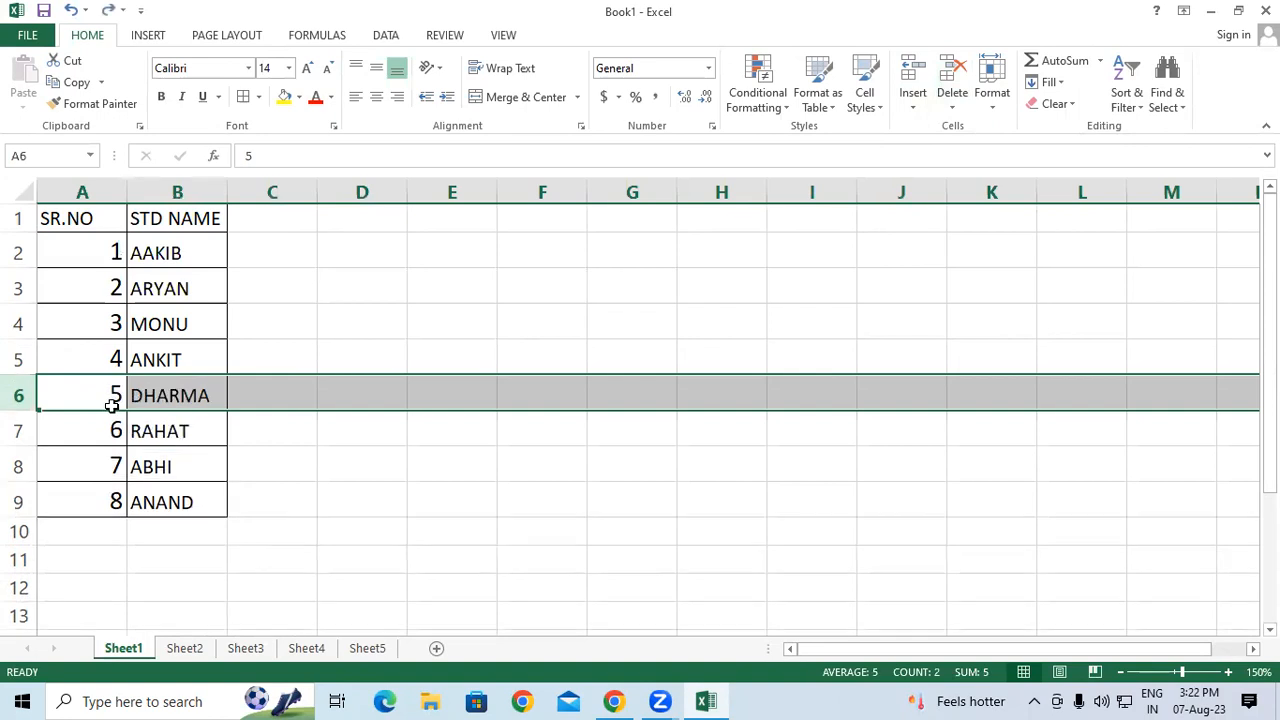
Replace the serial number in A2 with the formula =ROW()
click(72, 256)
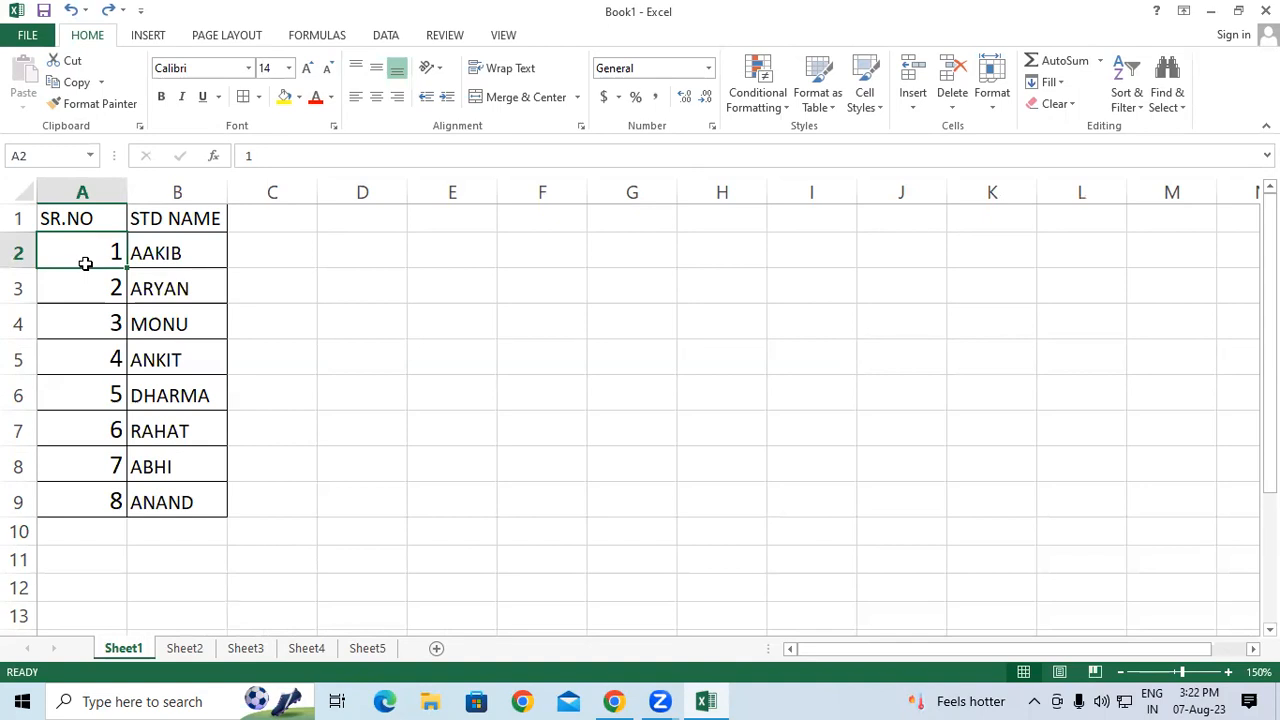
text(=RO)
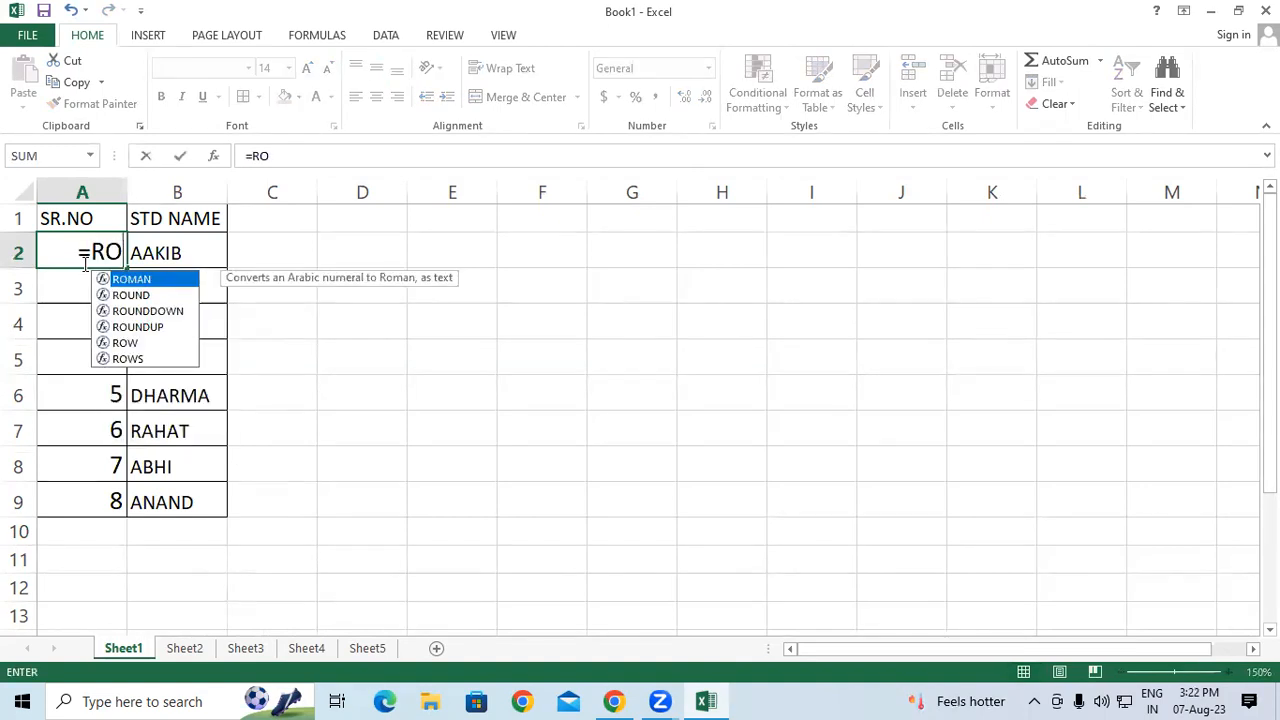
text(MAN)
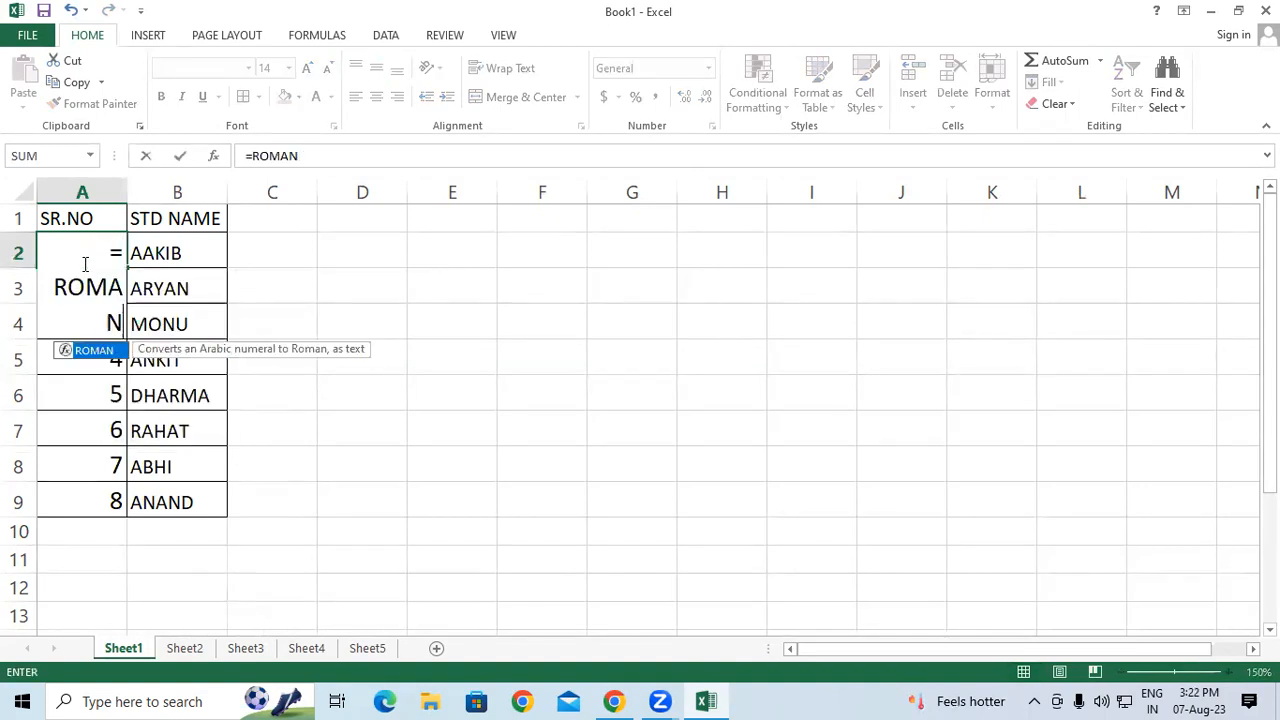
key(BackSpace)
key(BackSpace)
key(BackSpace)
text(W)
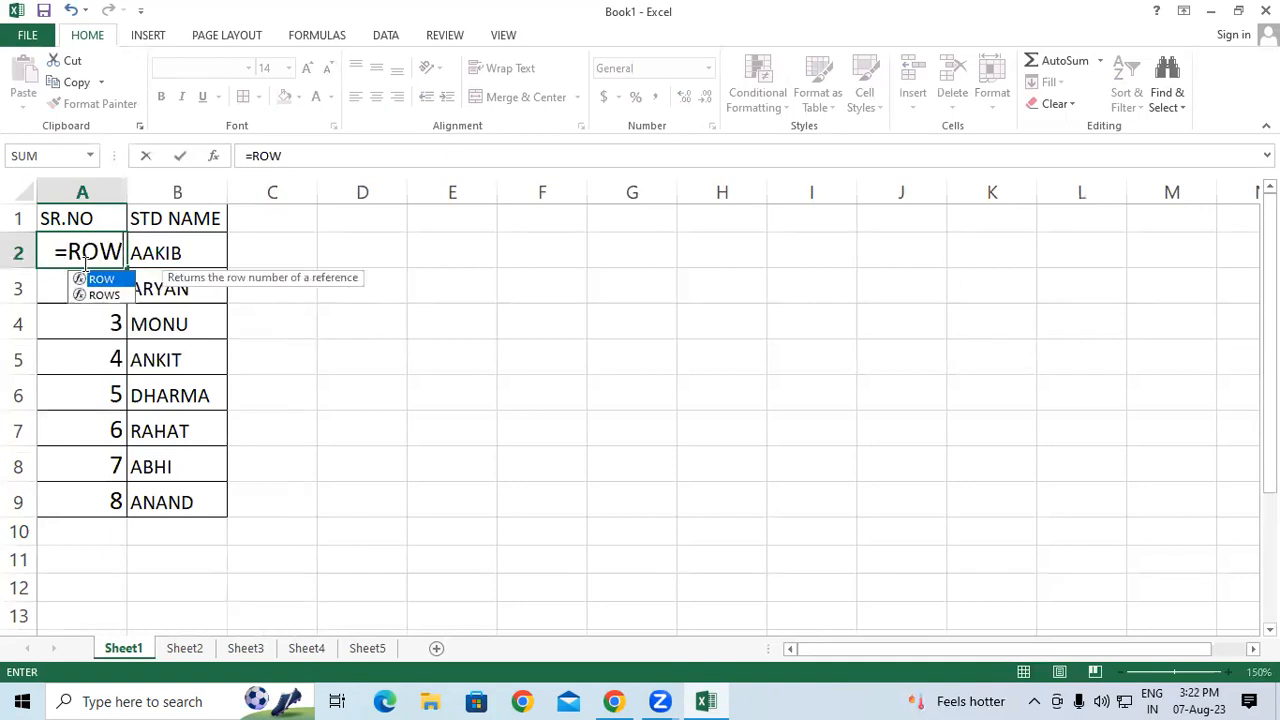
text(())
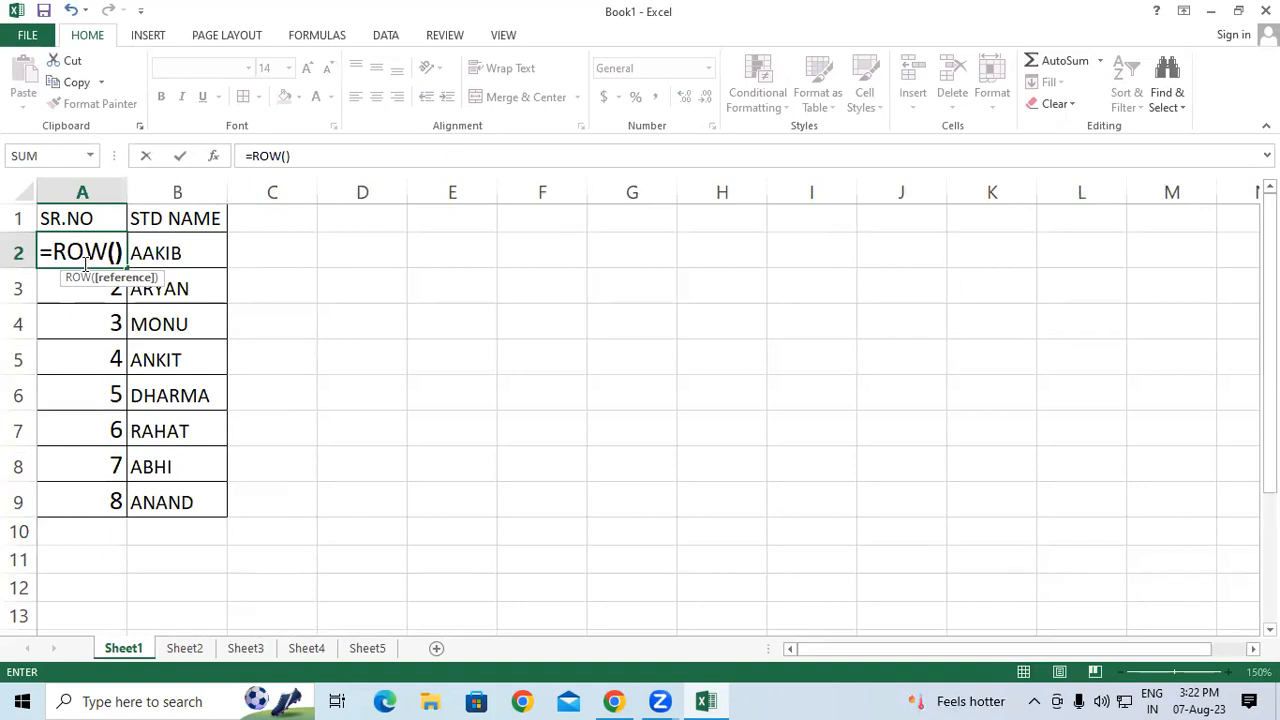
key(Return)
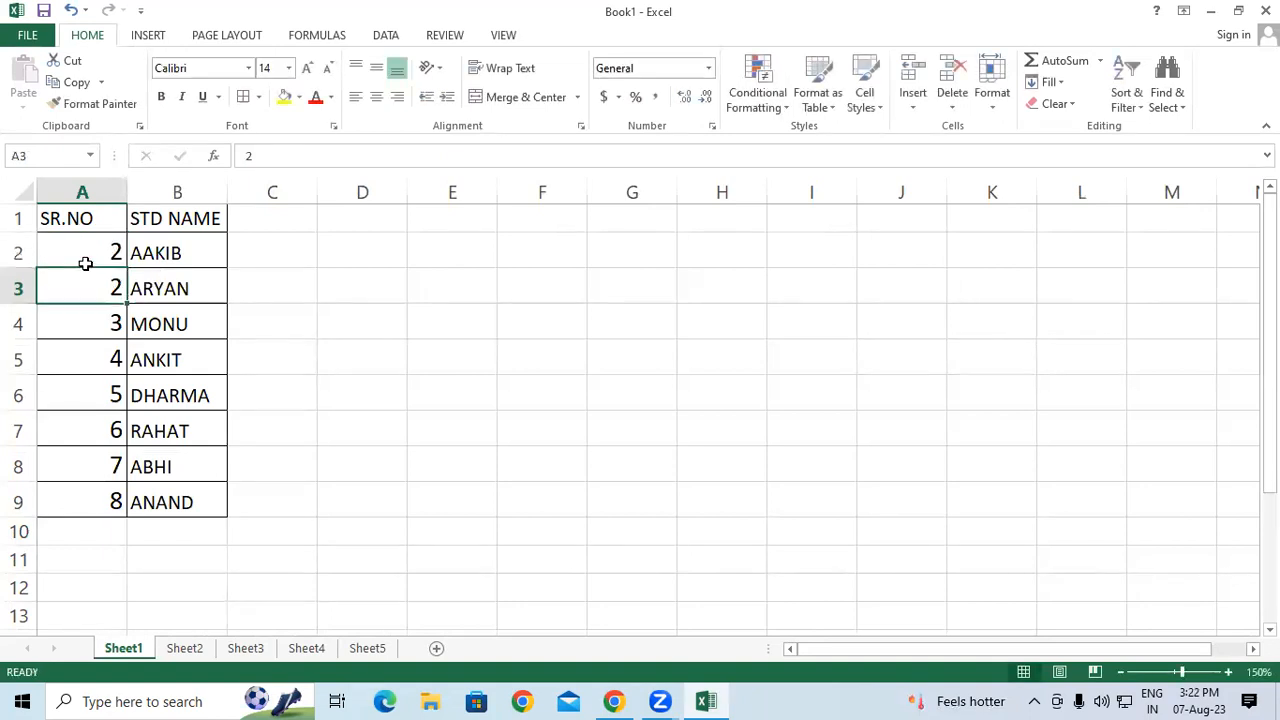
Change the formula in A2 to =ROW()-1 and fill it down through A9
click(85, 263)
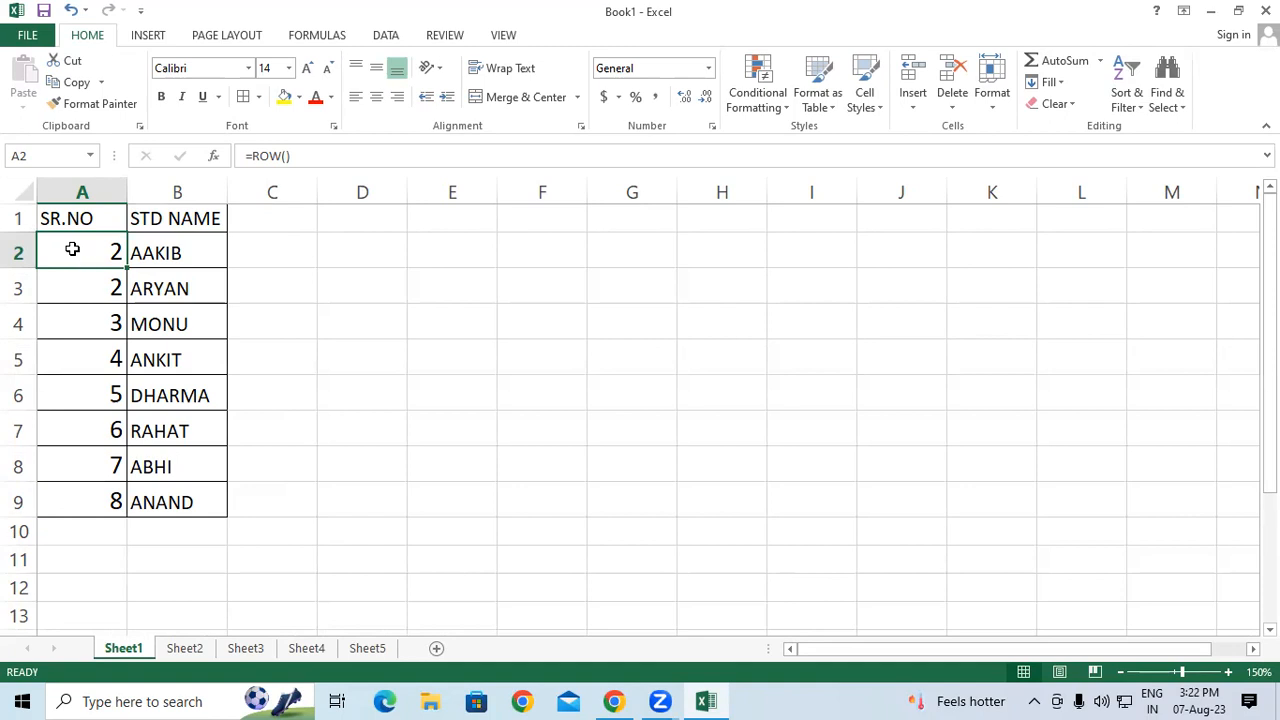
double_click(72, 249)
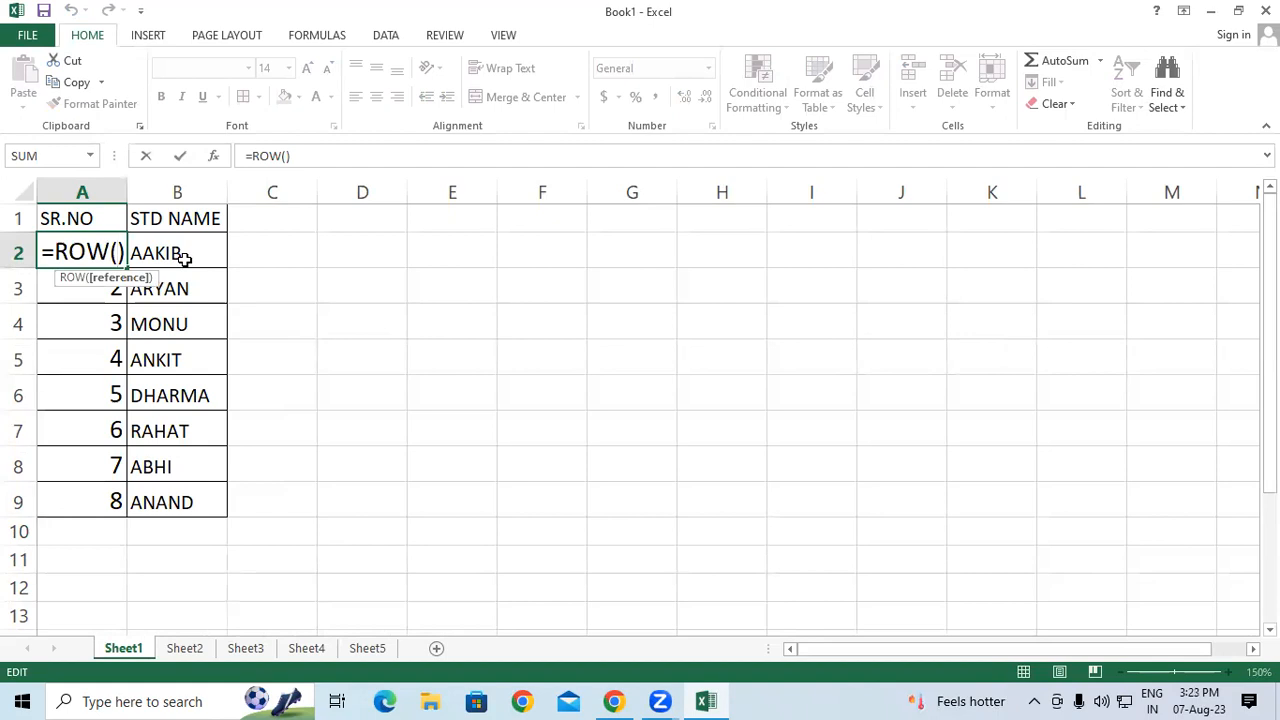
text(-1)
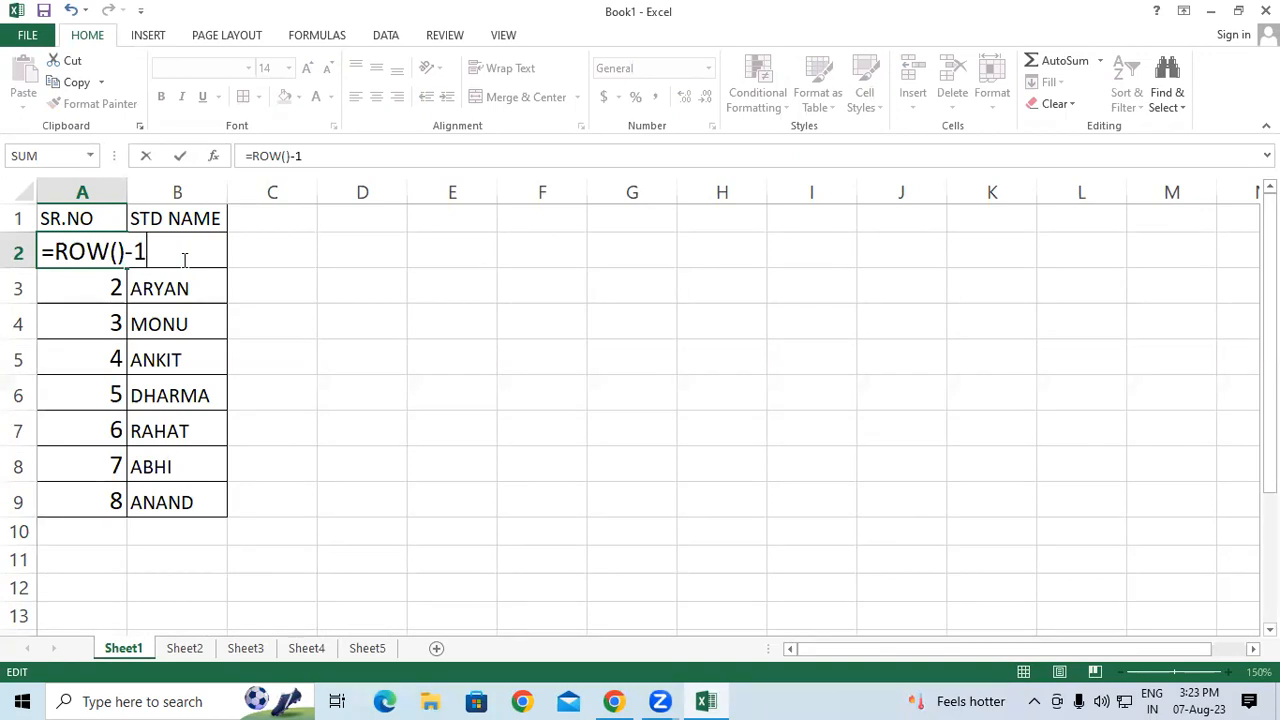
key(Return)
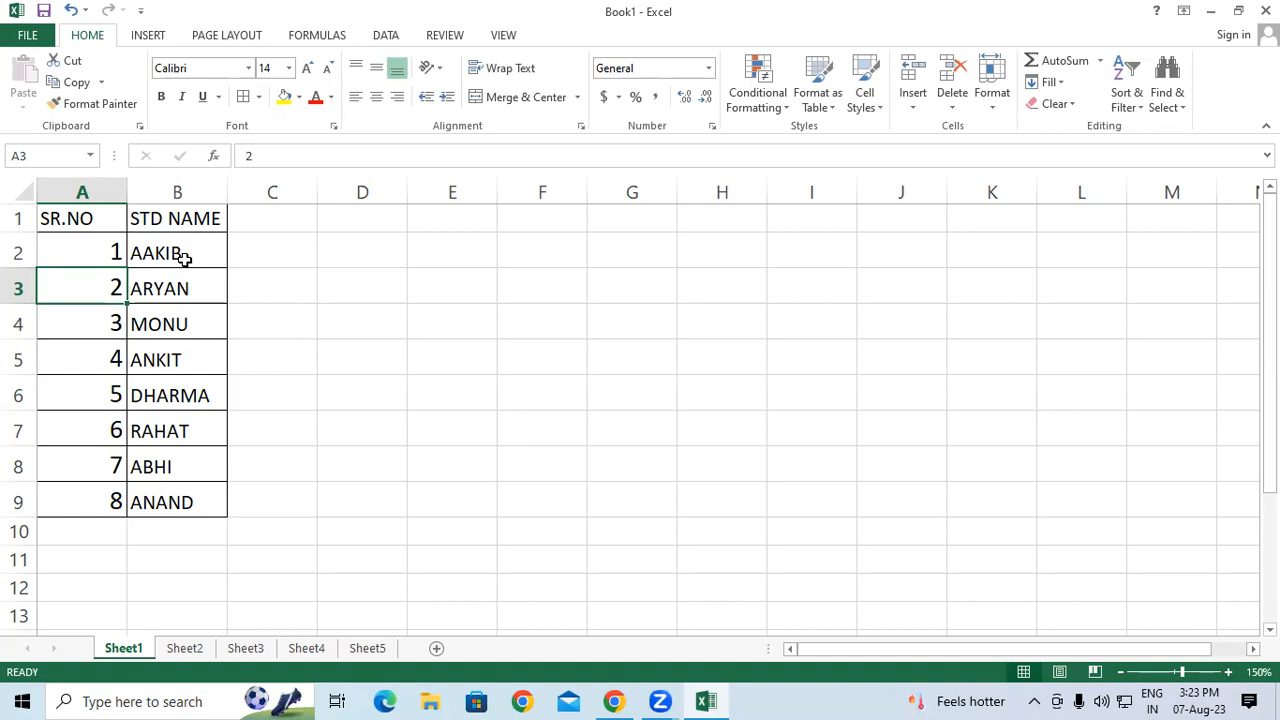
click(104, 250)
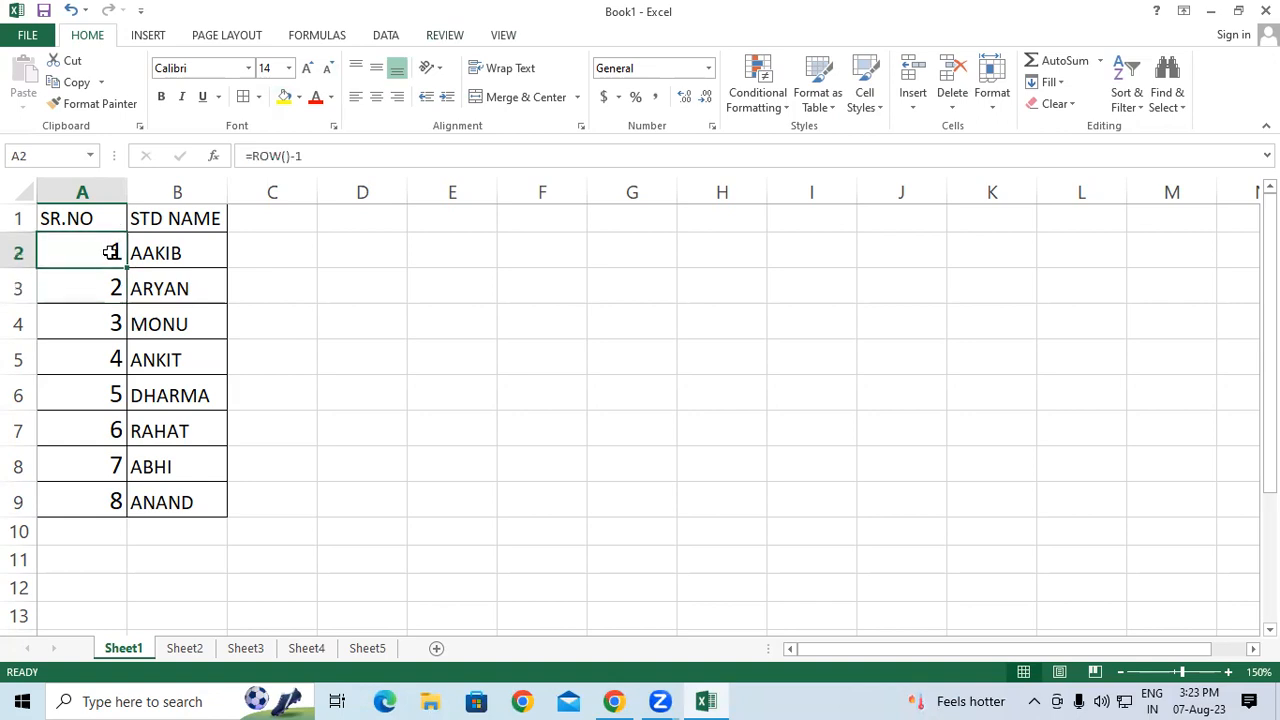
drag(127, 268, 116, 510)
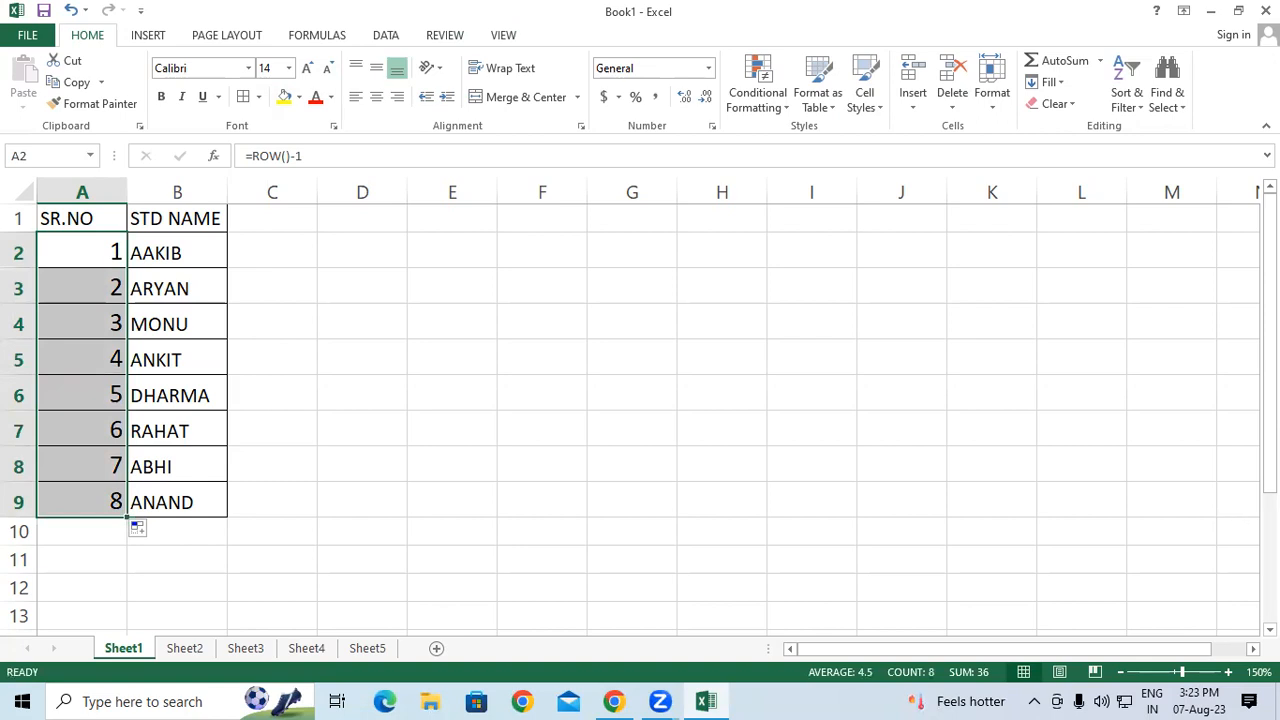
click(542, 421)
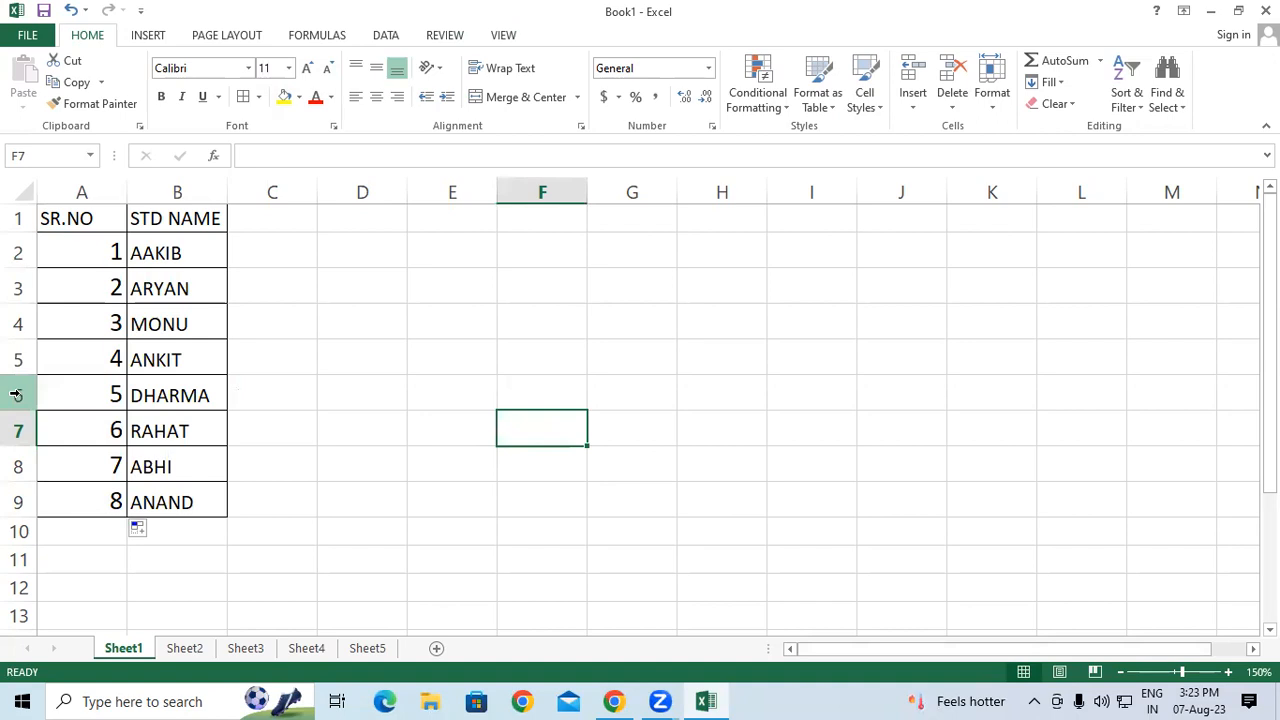
Delete the last four student rows one at a time, removing row 6 each time
click(17, 395)
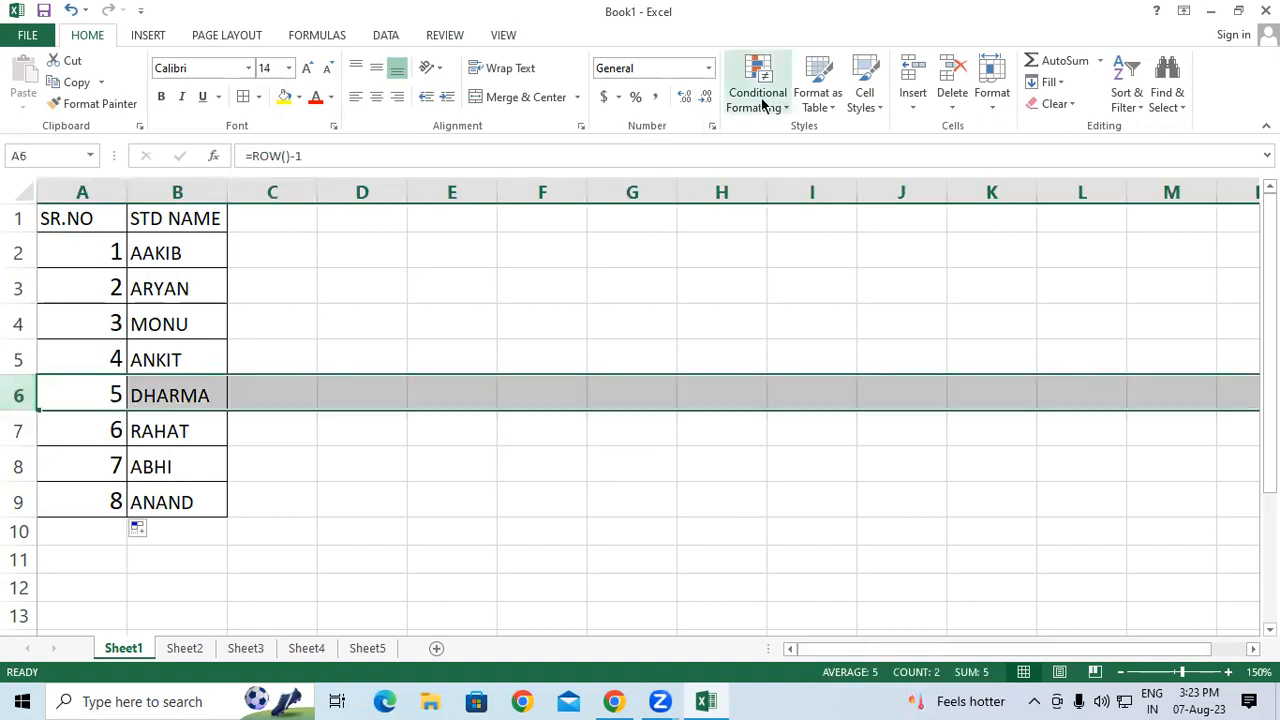
click(953, 70)
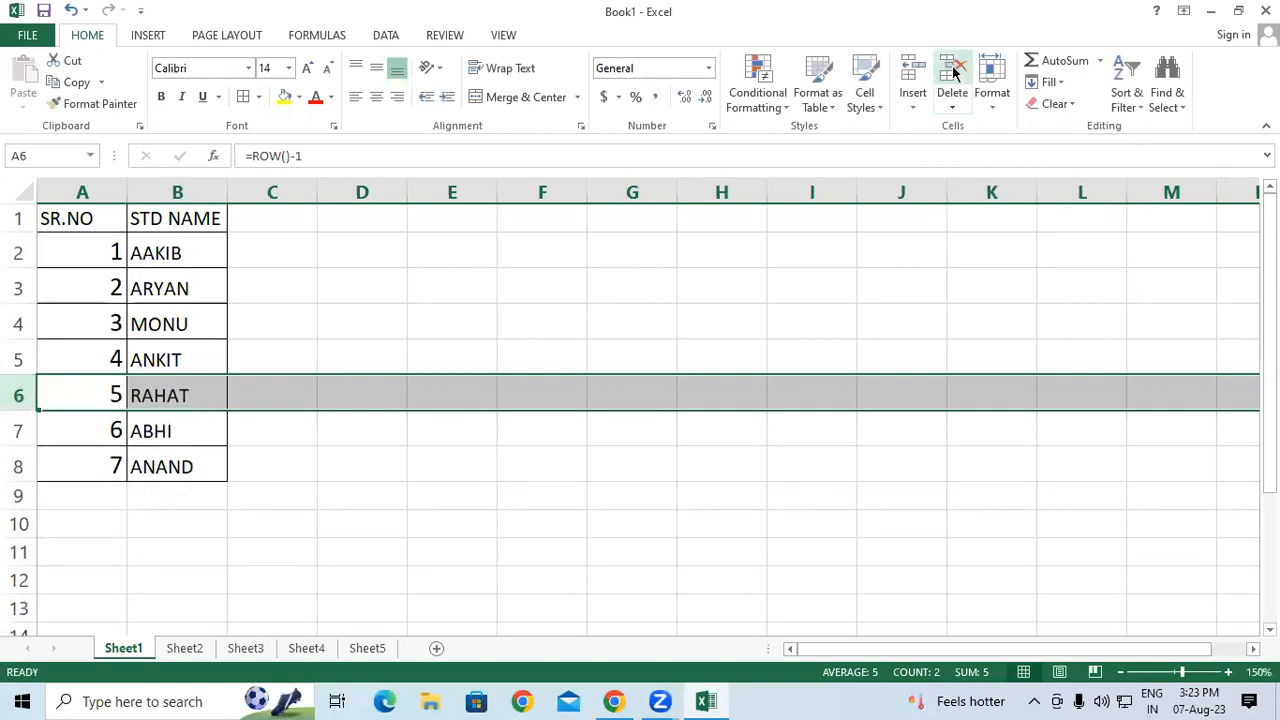
click(953, 70)
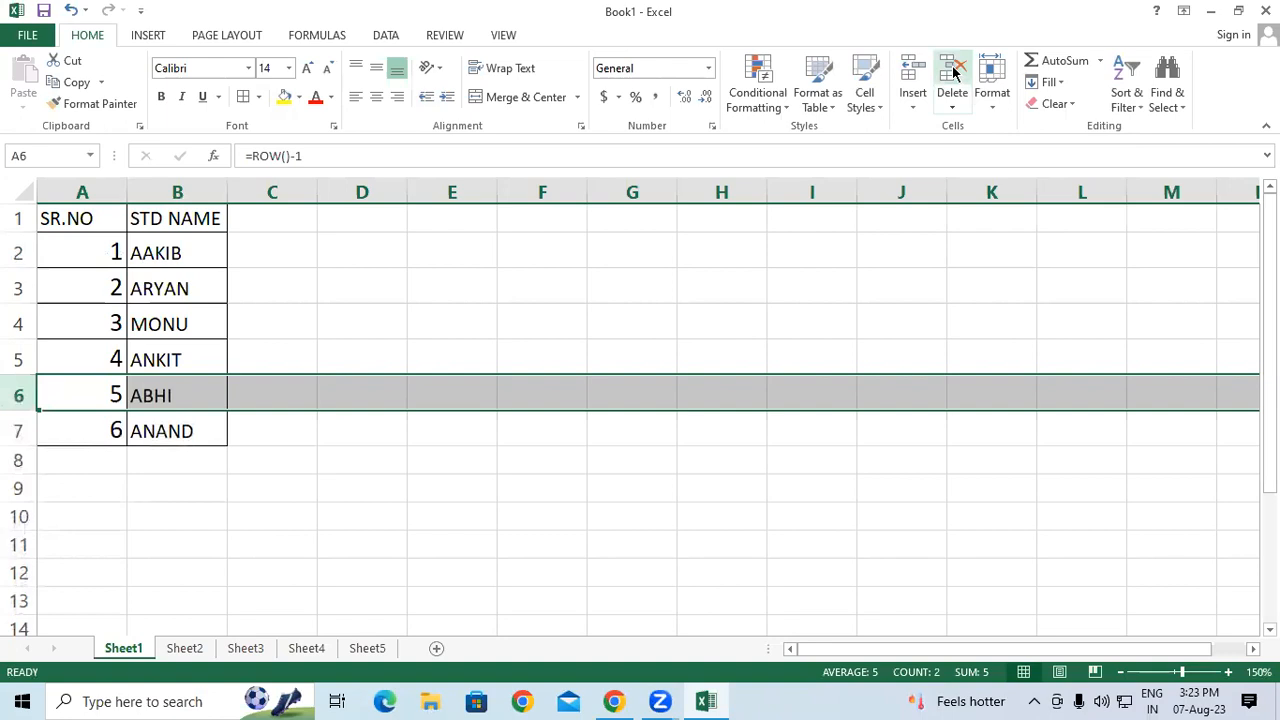
click(953, 70)
click(953, 70)
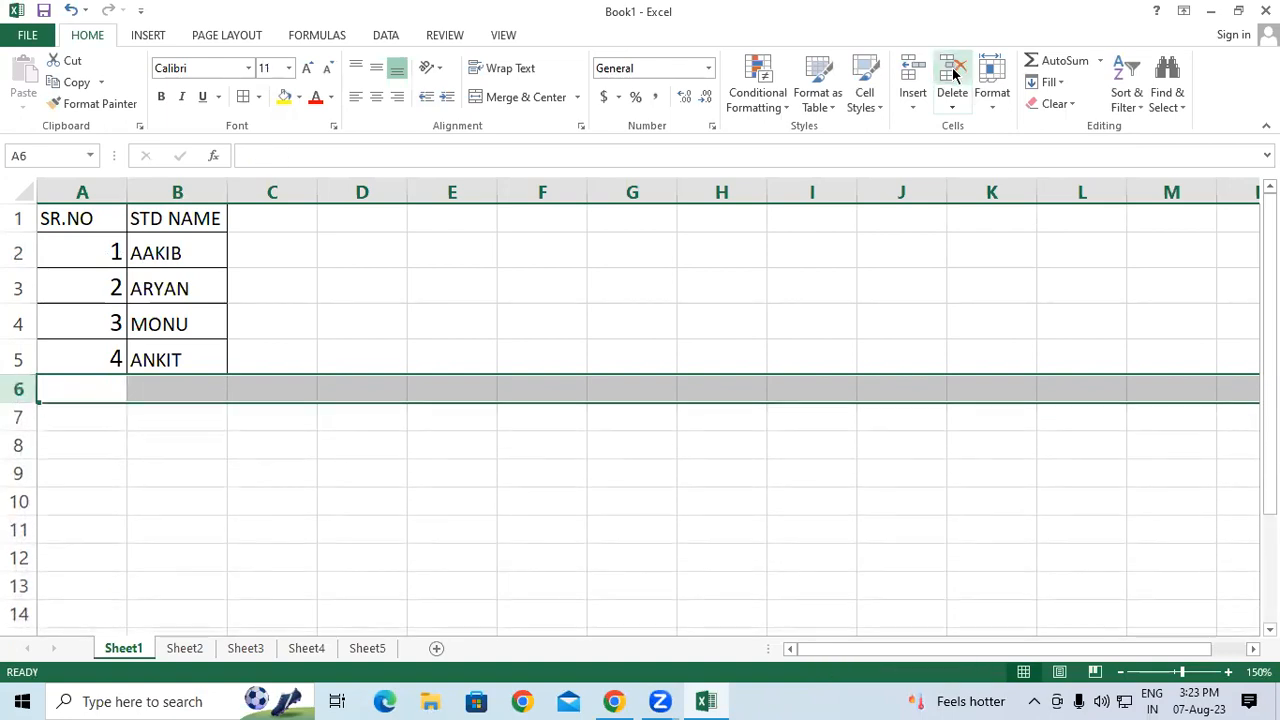
Undo the four row deletions in the student list
key(ctrl+z)
key(ctrl+z)
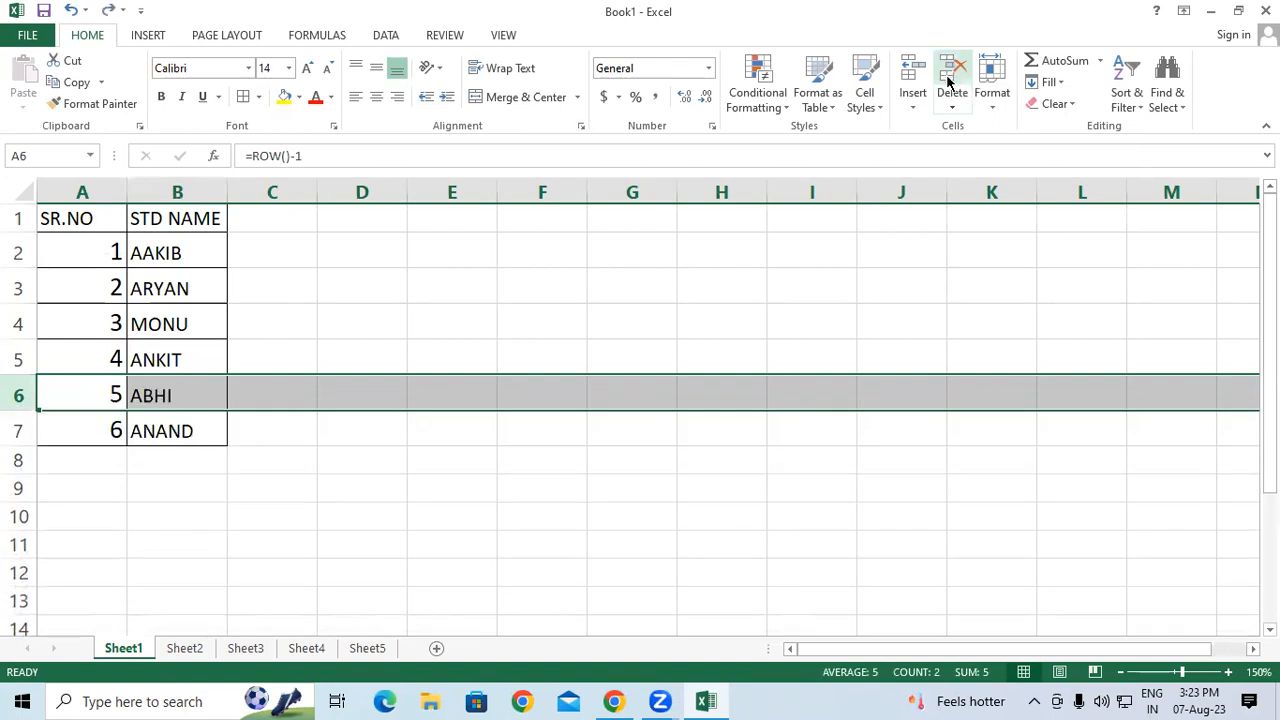
key(ctrl+z)
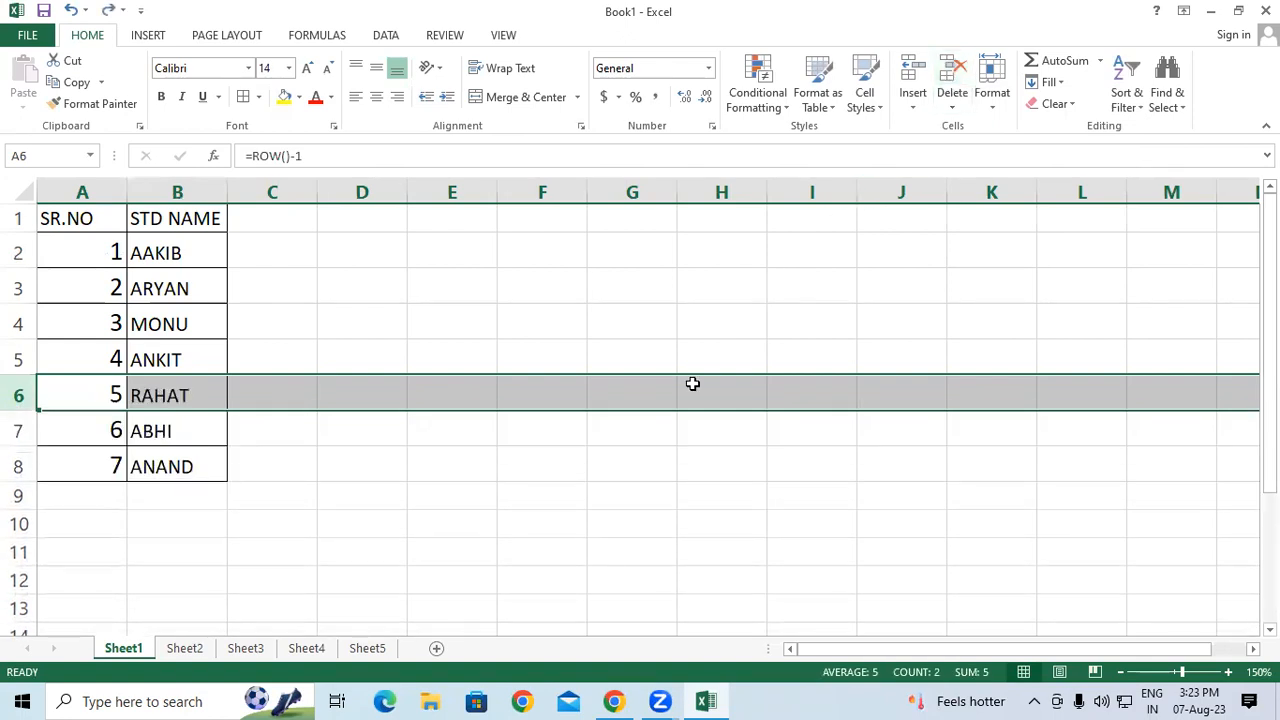
key(ctrl+z)
click(580, 474)
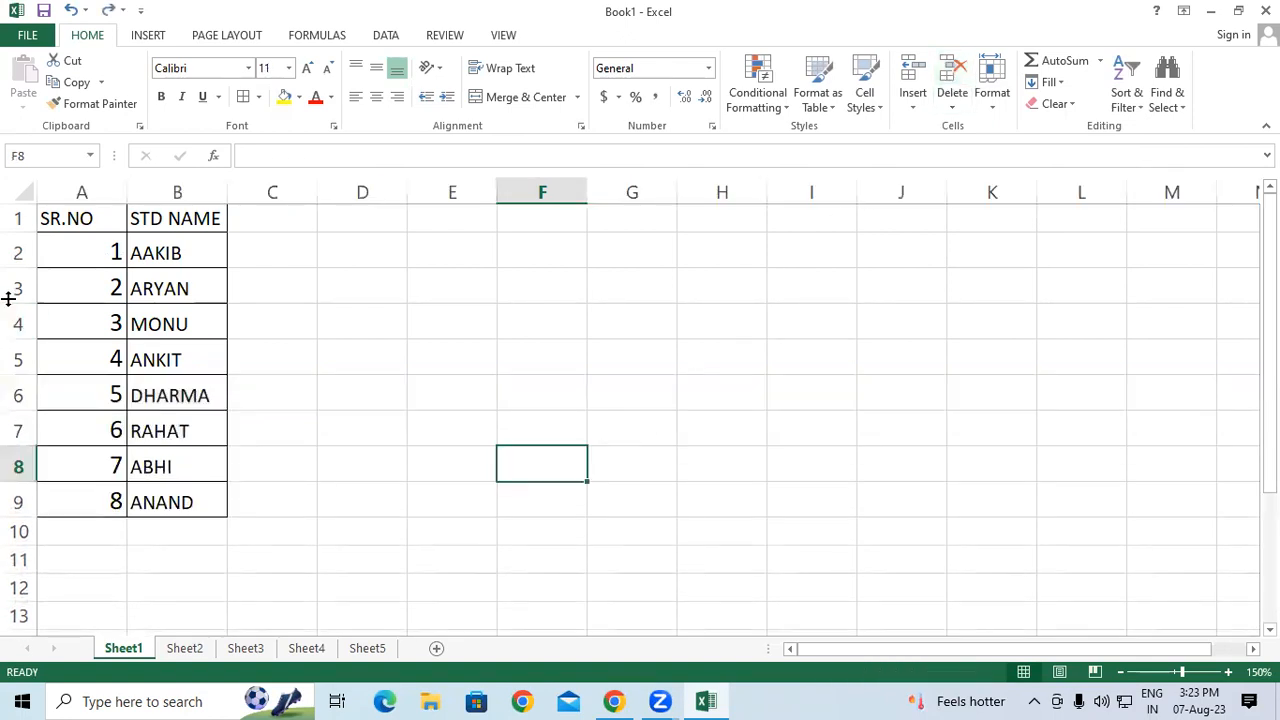
click(96, 254)
click(96, 328)
click(96, 388)
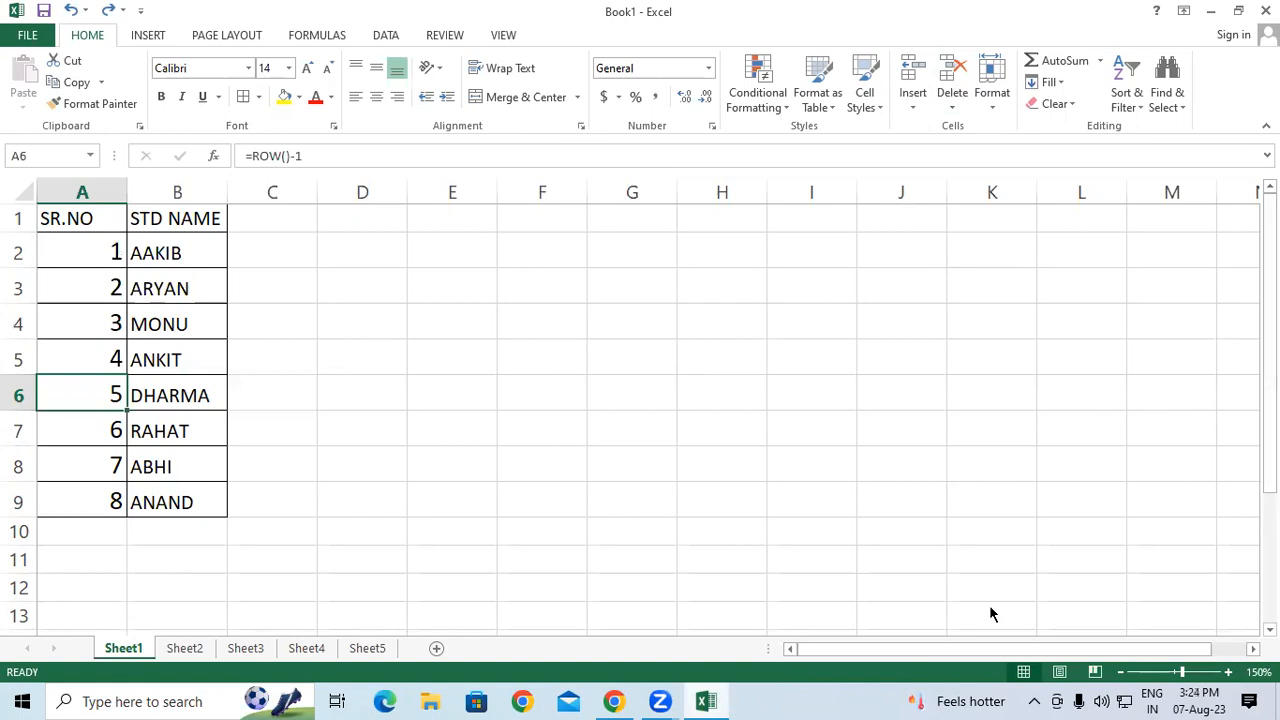
key(Up)
key(Up)
key(Up)
key(Up)
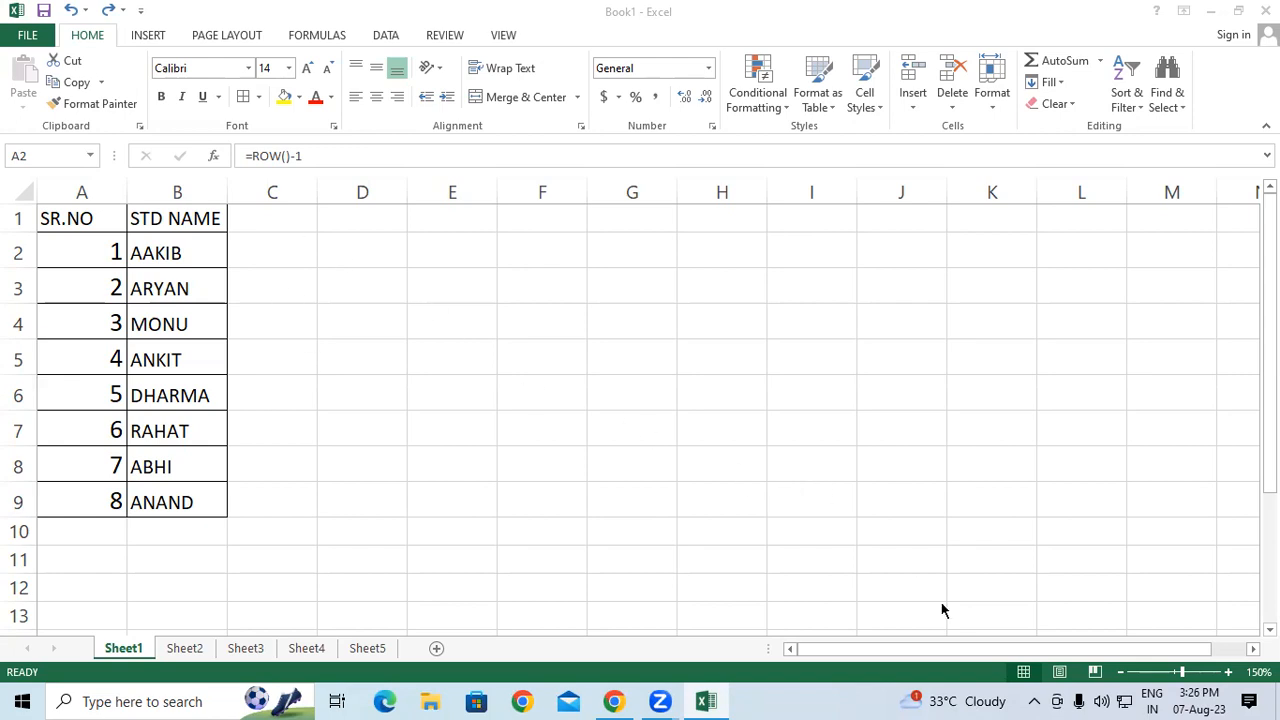
click(104, 257)
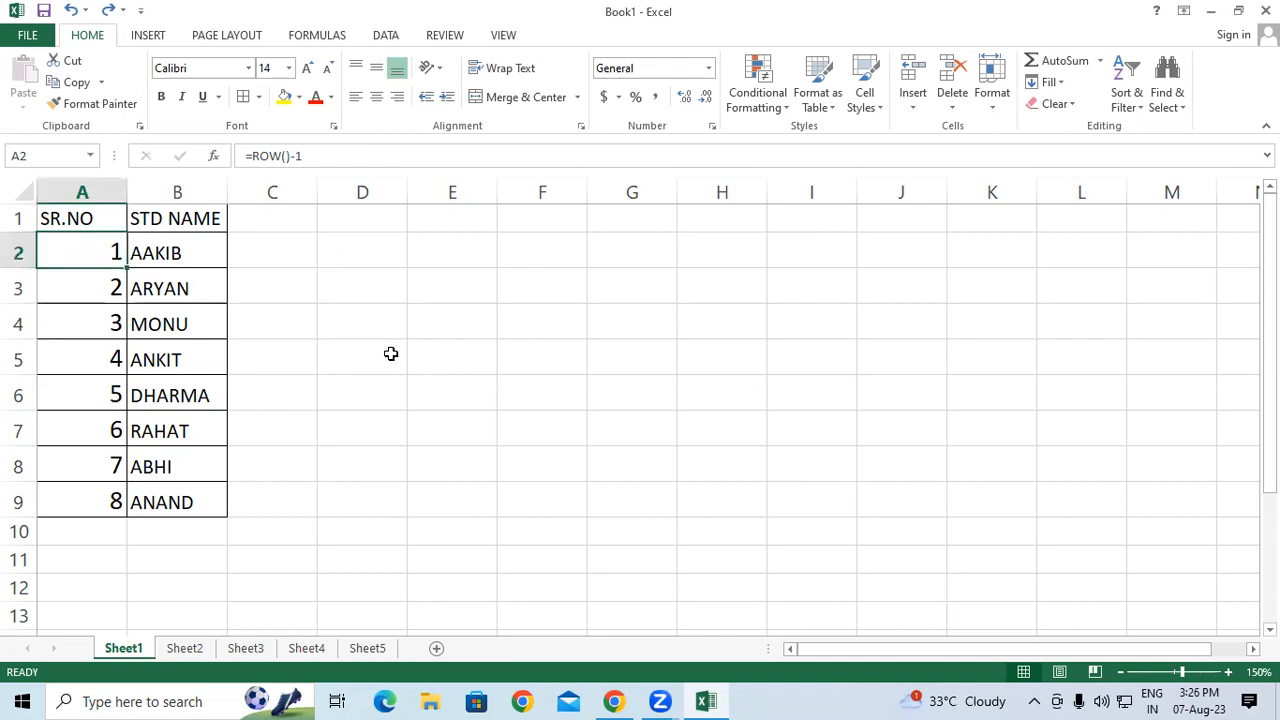
click(483, 285)
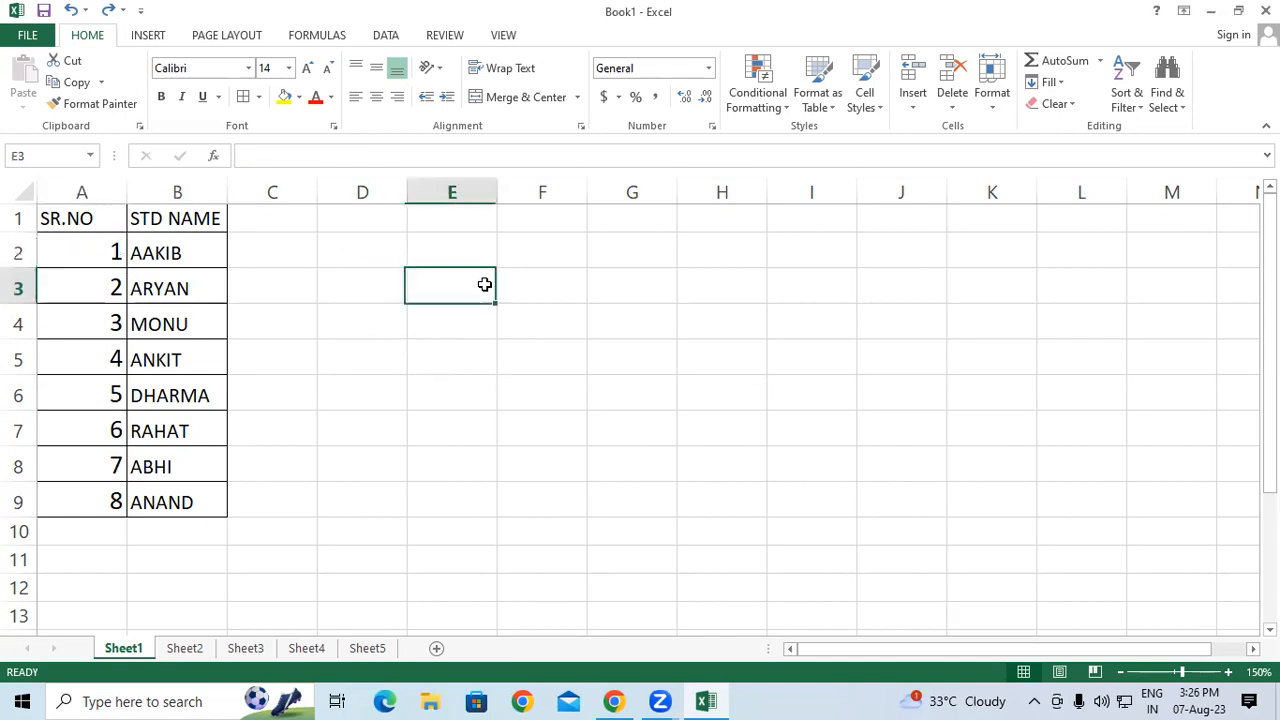
click(797, 586)
mouse_move(785, 265)
mouse_down()
mouse_move(741, 330)
mouse_move(803, 282)
mouse_move(776, 300)
mouse_move(823, 296)
mouse_move(841, 316)
mouse_move(847, 252)
mouse_move(887, 278)
mouse_move(893, 308)
mouse_move(957, 281)
mouse_move(951, 258)
mouse_move(983, 329)
mouse_move(975, 343)
mouse_up()
click(816, 276)
click(876, 258)
drag(995, 270, 980, 298)
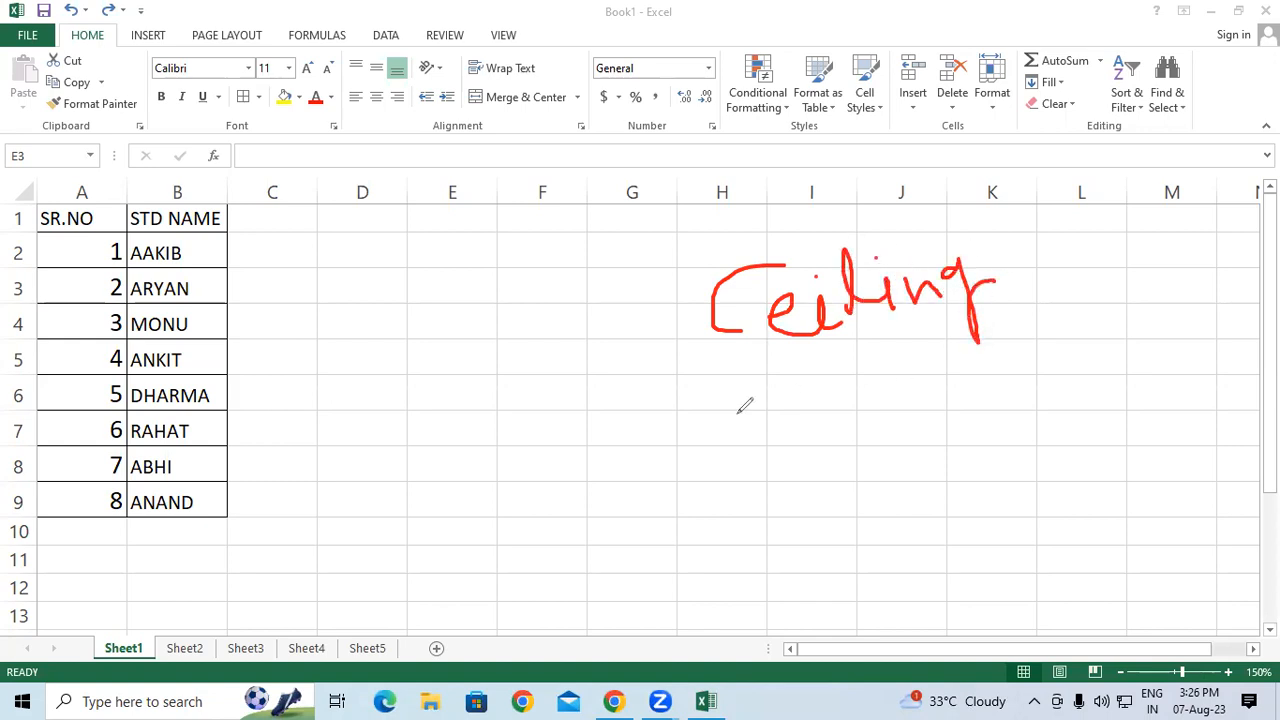
drag(736, 412, 980, 338)
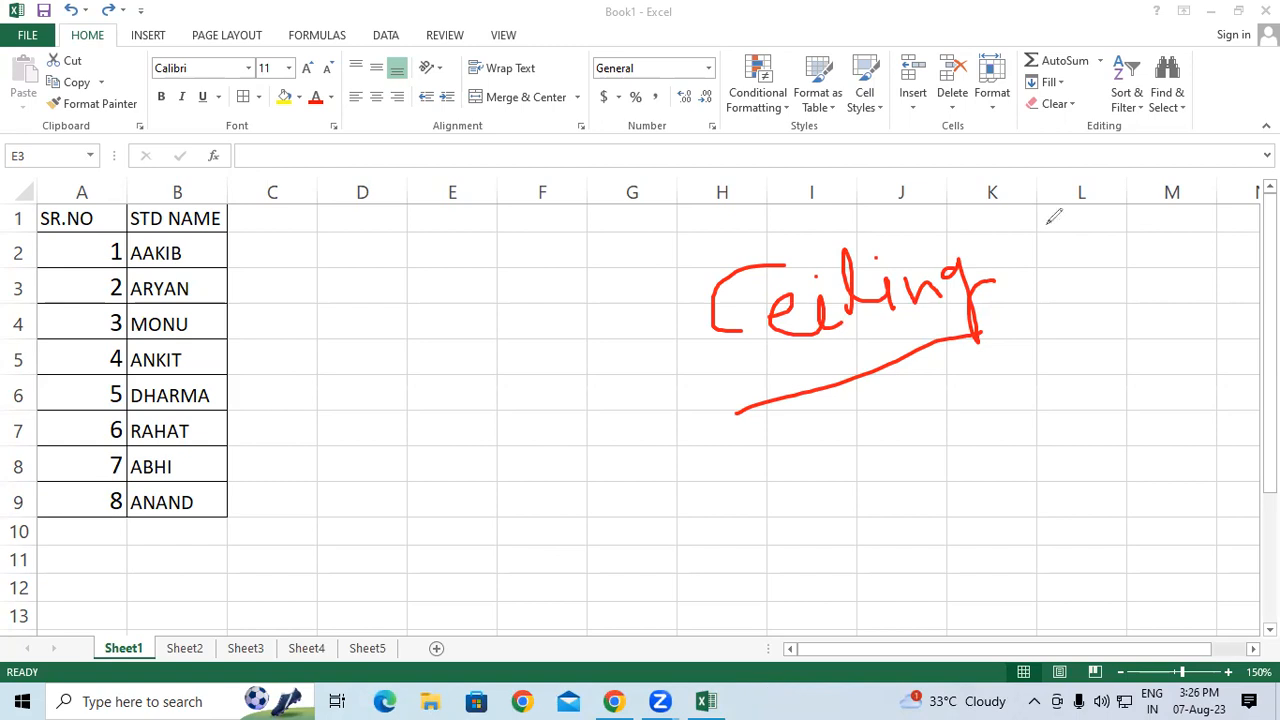
click(848, 153)
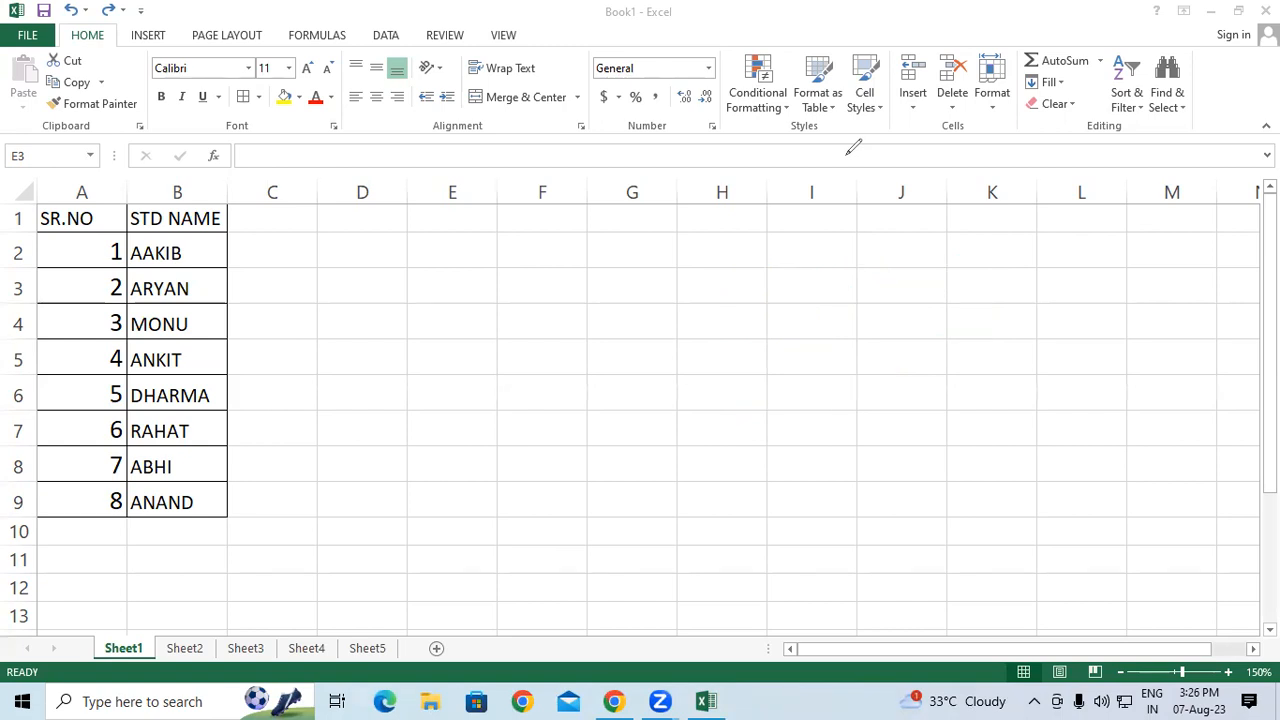
Handwrite the example pair 15, 3 in red over the empty cells and draw a curved line linking the 3 to the 15
click(953, 109)
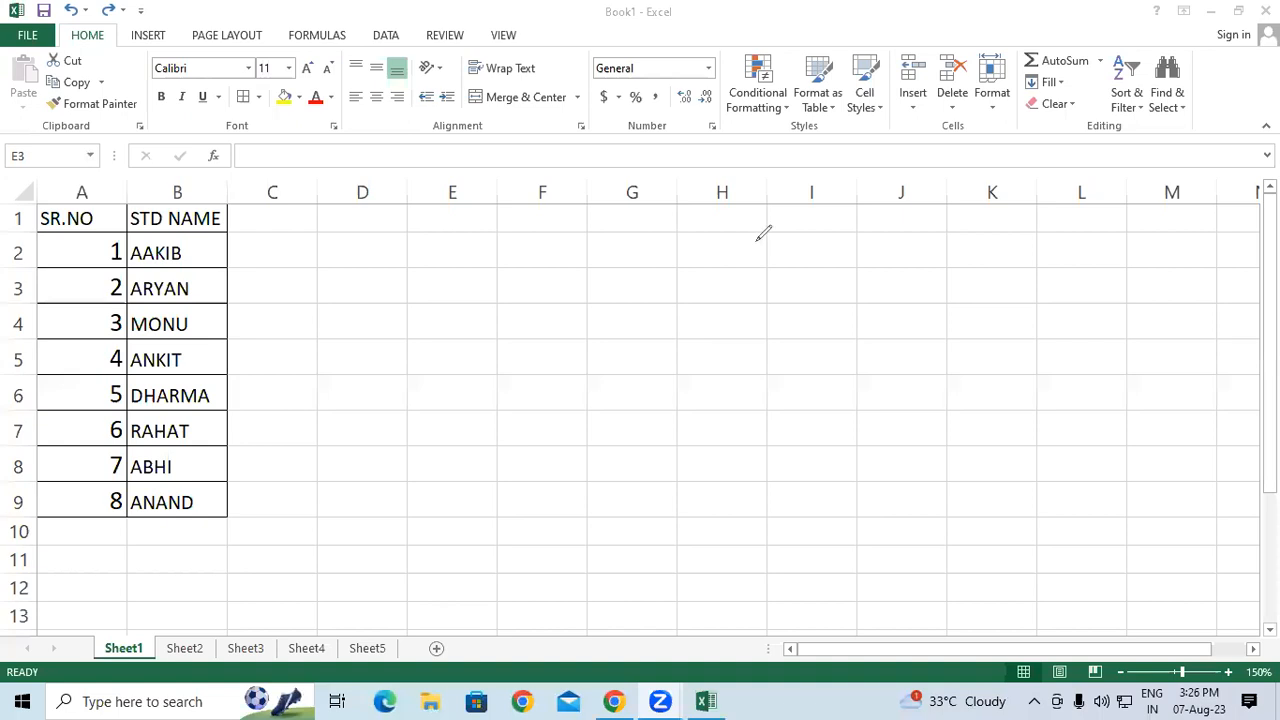
drag(697, 265, 752, 295)
drag(689, 327, 690, 347)
drag(568, 330, 580, 374)
drag(618, 316, 608, 357)
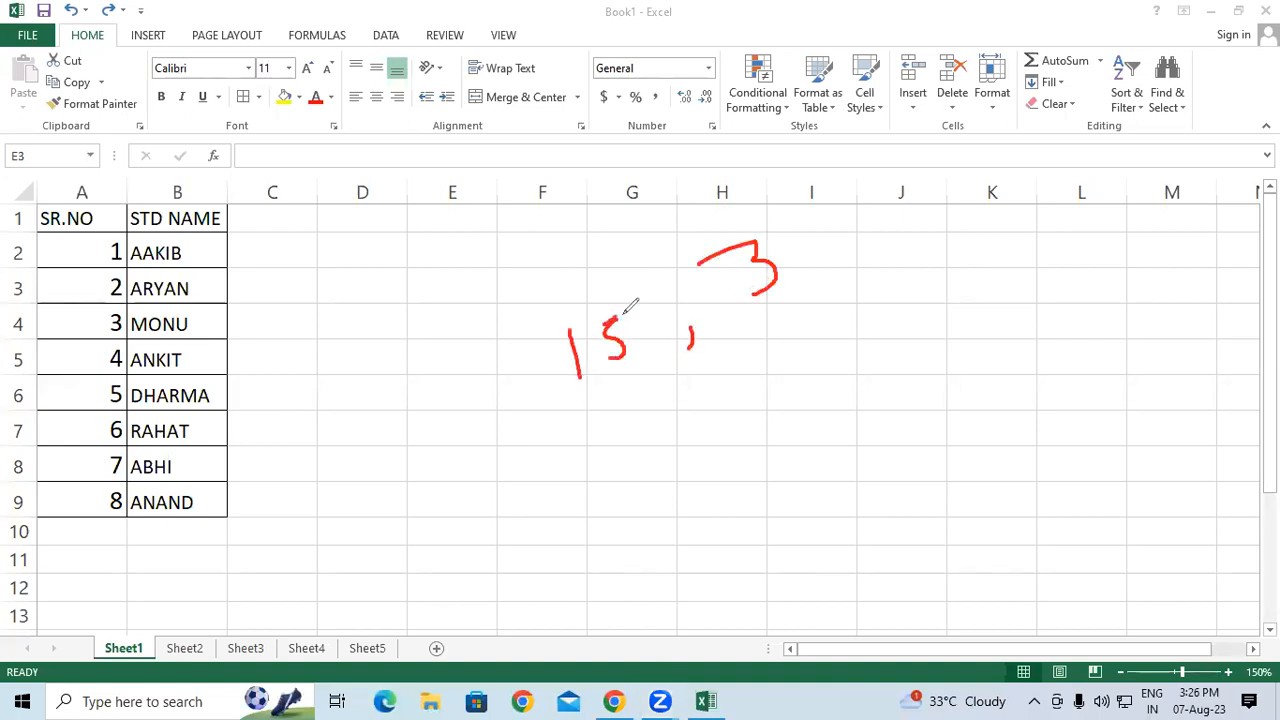
mouse_move(777, 310)
mouse_down()
mouse_move(752, 368)
mouse_move(640, 372)
mouse_up()
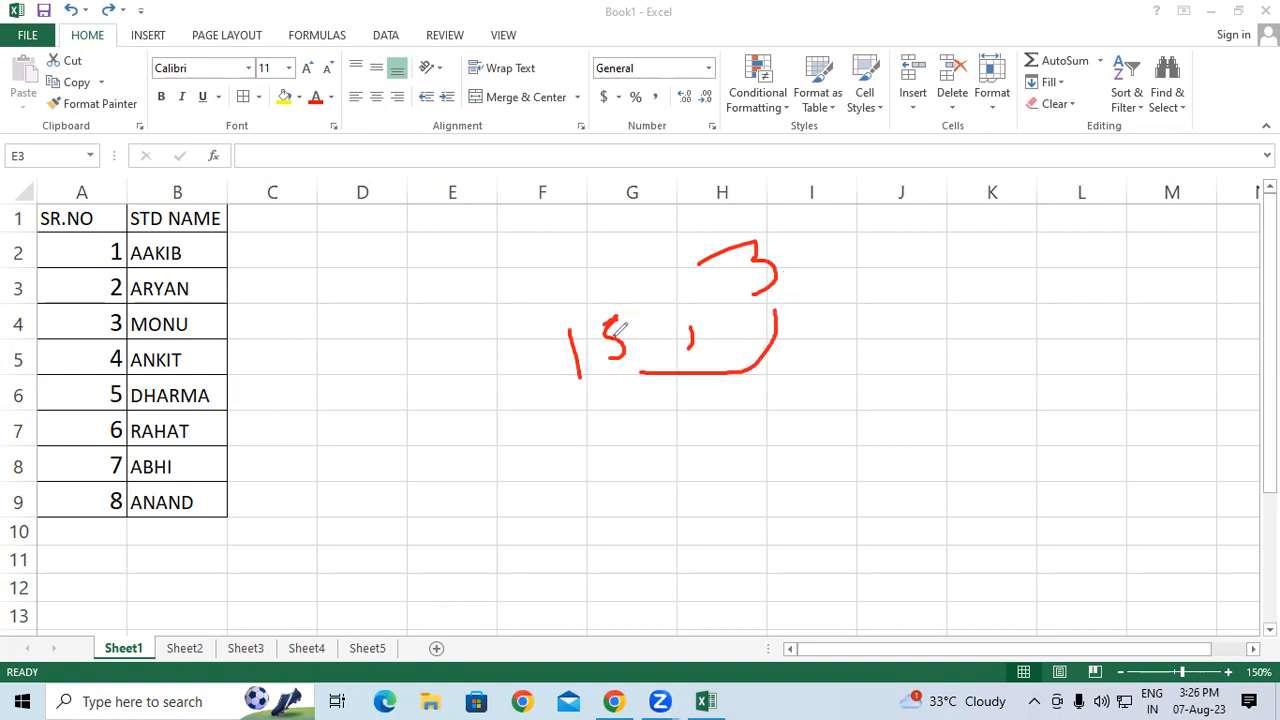
mouse_move(601, 323)
mouse_down()
mouse_move(605, 338)
mouse_move(630, 309)
mouse_up()
Circle the handwritten 15 in red and draw a check mark below it
mouse_move(661, 320)
mouse_down()
mouse_move(608, 276)
mouse_move(530, 345)
mouse_move(562, 398)
mouse_up()
key(ctrl+z)
mouse_move(651, 285)
mouse_down()
mouse_move(524, 421)
mouse_move(646, 345)
mouse_move(656, 297)
mouse_up()
mouse_move(588, 438)
mouse_down()
mouse_move(608, 466)
mouse_move(645, 408)
mouse_up()
Handwrite the second example 16, 3 with a curved stroke above it, and add a circled 18 as its rounded-up result
drag(838, 404, 865, 483)
mouse_move(906, 390)
mouse_down()
mouse_move(914, 430)
mouse_move(884, 438)
mouse_move(953, 455)
mouse_up()
mouse_move(1004, 372)
mouse_down()
mouse_move(1036, 378)
mouse_move(1052, 418)
mouse_move(1042, 432)
mouse_up()
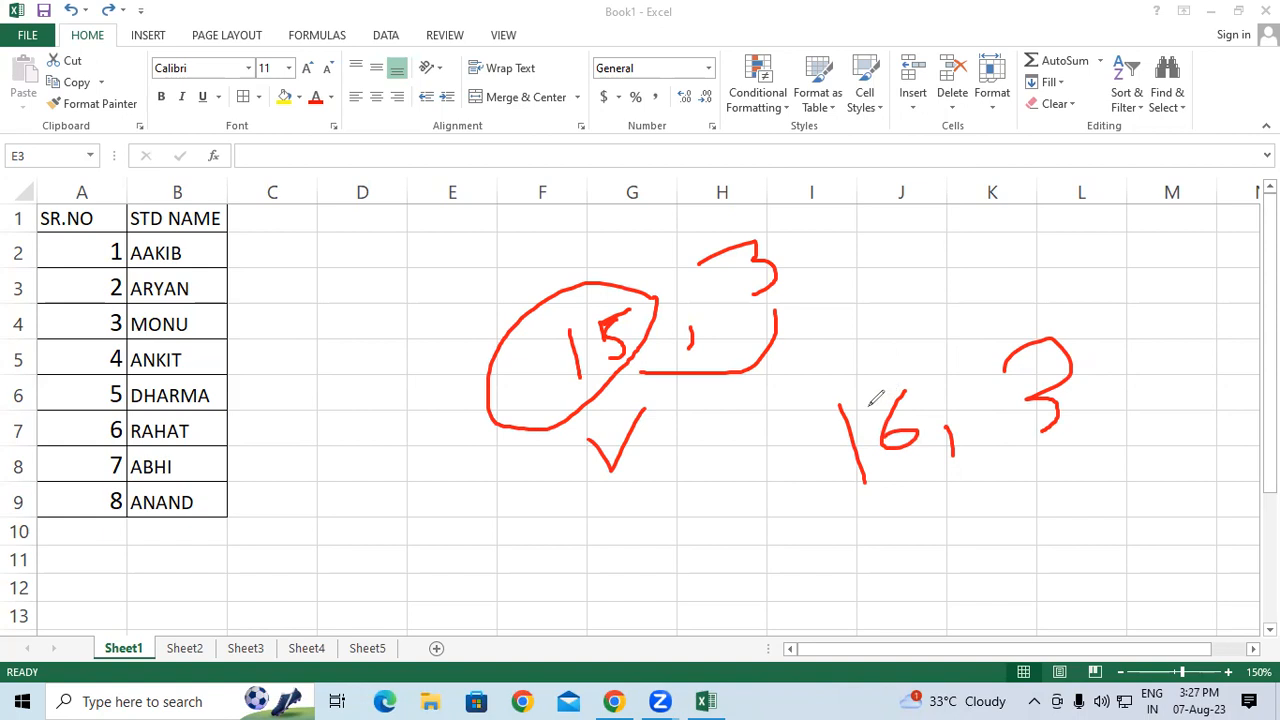
mouse_move(868, 404)
mouse_down()
mouse_move(864, 345)
mouse_move(906, 323)
mouse_move(914, 334)
mouse_up()
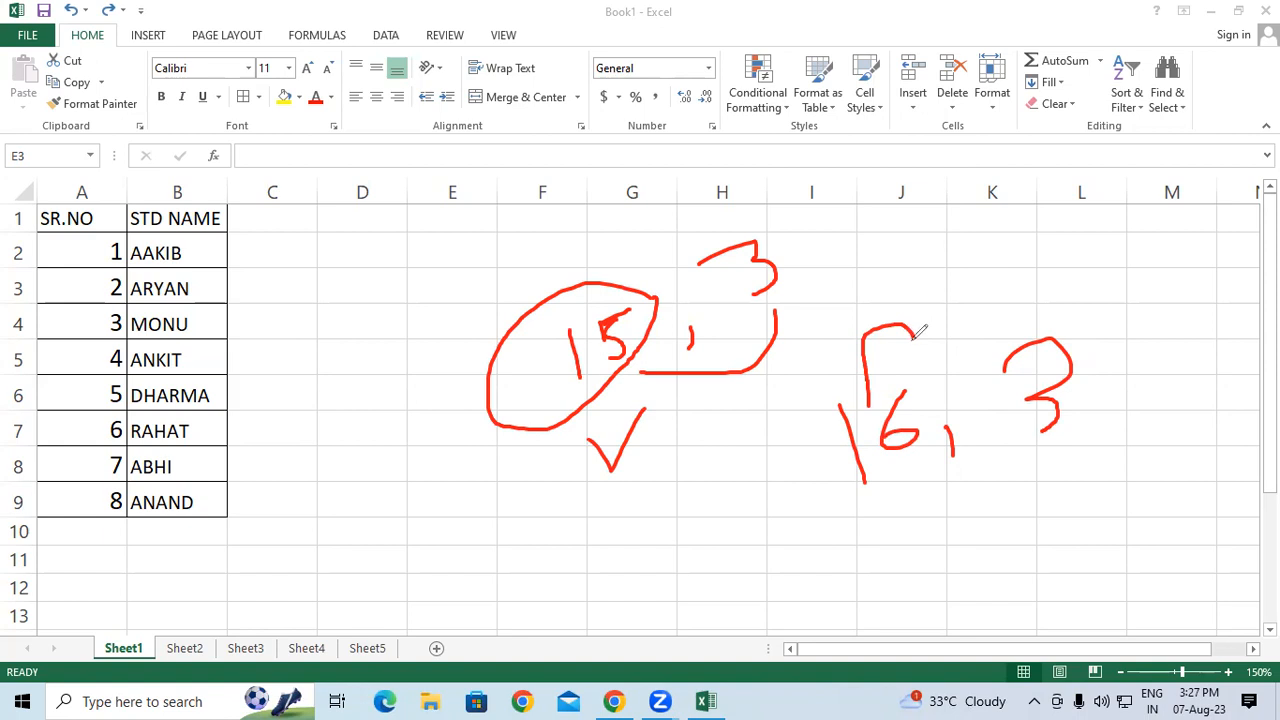
drag(1050, 155, 1068, 202)
mouse_move(1095, 124)
mouse_down()
mouse_move(1119, 193)
mouse_move(1054, 105)
mouse_up()
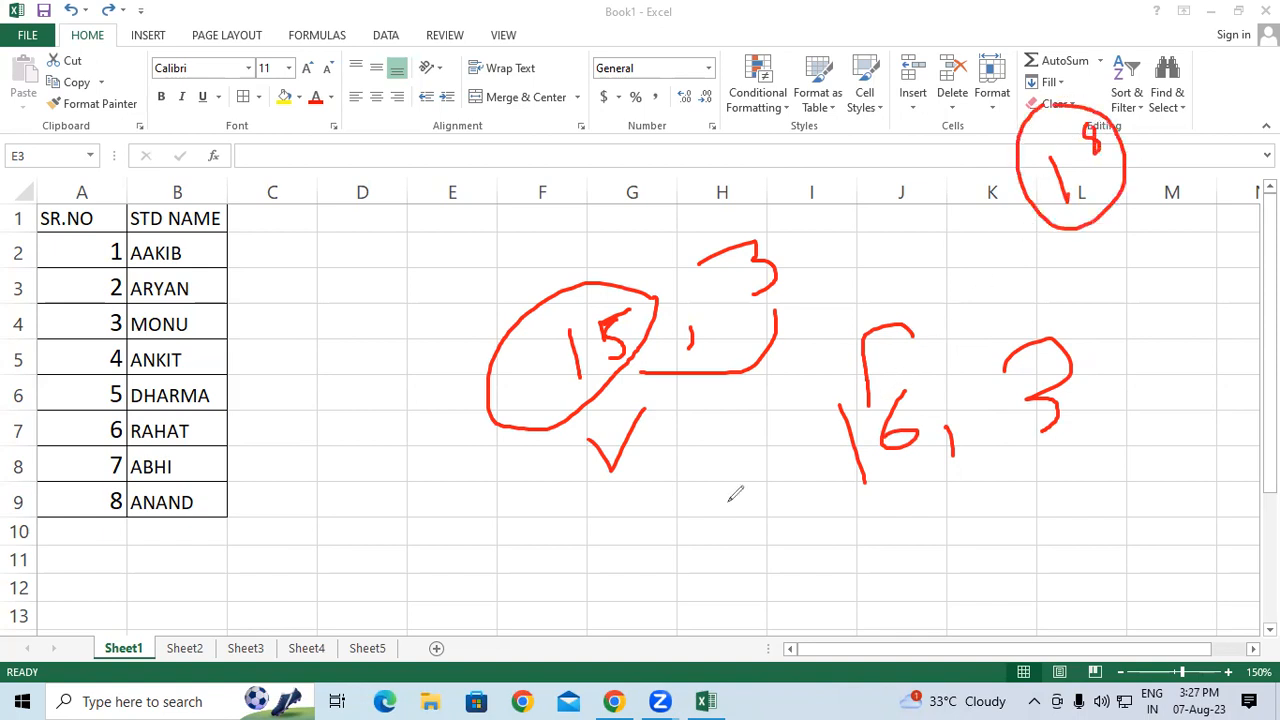
Handwrite the example pair 20, 2 beside the student list and mark it with a check mark
mouse_move(250, 232)
mouse_down()
mouse_move(268, 228)
mouse_move(305, 263)
mouse_up()
mouse_move(310, 213)
mouse_down()
mouse_move(322, 228)
mouse_move(307, 244)
mouse_move(376, 244)
mouse_up()
drag(388, 182, 435, 196)
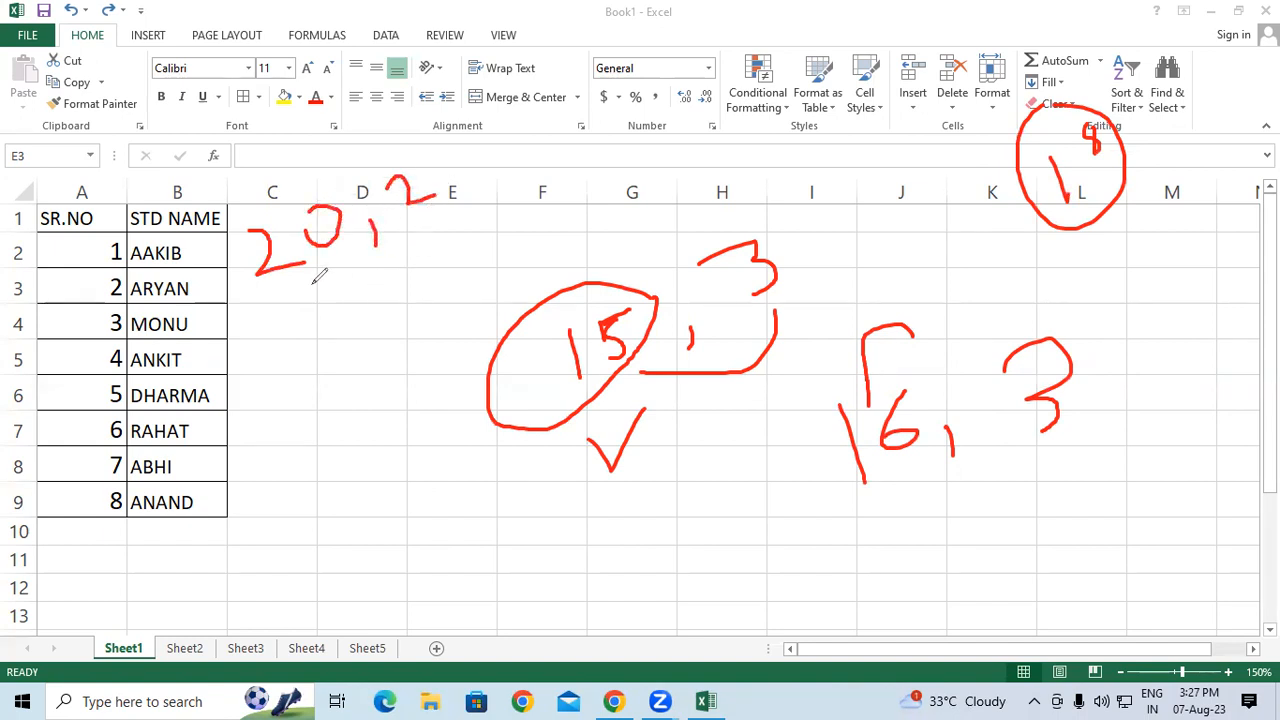
mouse_move(282, 318)
mouse_down()
mouse_move(306, 323)
mouse_move(340, 250)
mouse_up()
Handwrite the example pair 21, 2 beside the lower rows of the list, with a circled 22 as its result
mouse_move(242, 478)
mouse_down()
mouse_move(266, 488)
mouse_move(256, 522)
mouse_move(290, 518)
mouse_up()
mouse_move(287, 455)
mouse_down()
mouse_move(290, 492)
mouse_move(325, 500)
mouse_move(325, 513)
mouse_up()
mouse_move(340, 428)
mouse_down()
mouse_move(352, 456)
mouse_move(380, 450)
mouse_up()
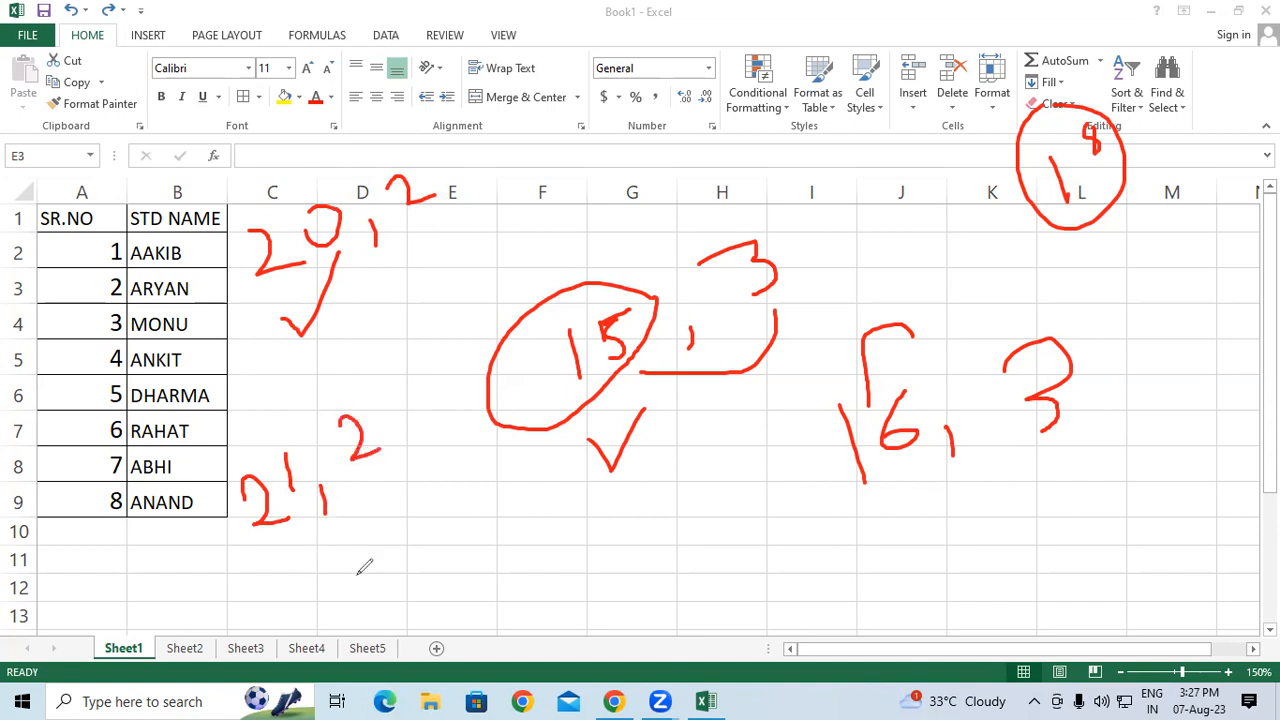
mouse_move(358, 572)
mouse_down()
mouse_move(408, 562)
mouse_move(421, 538)
mouse_move(349, 523)
mouse_move(400, 606)
mouse_move(449, 518)
mouse_up()
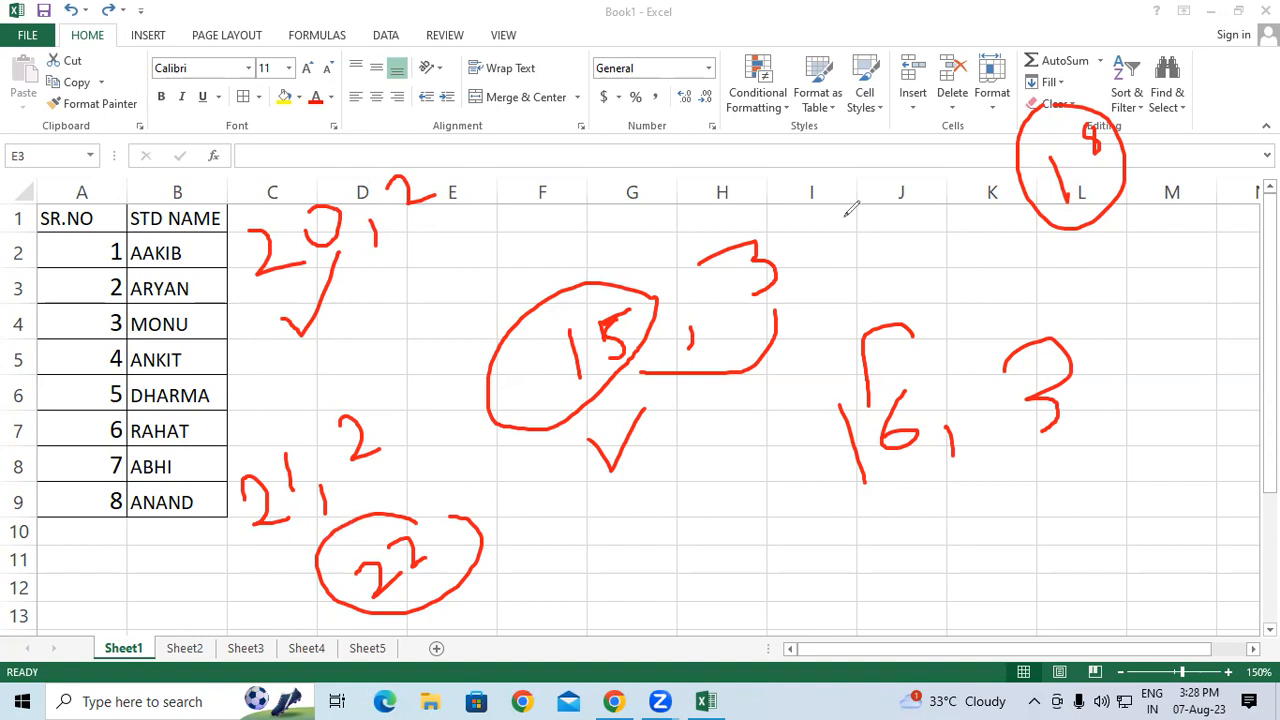
Handwrite the example pair 35, 7, overwrite its 5 with a 6, and clear all the drawings
mouse_move(810, 197)
mouse_down()
mouse_move(857, 240)
mouse_move(835, 251)
mouse_up()
drag(858, 196, 896, 241)
mouse_move(895, 183)
mouse_down()
mouse_move(922, 168)
mouse_move(938, 210)
mouse_move(948, 168)
mouse_up()
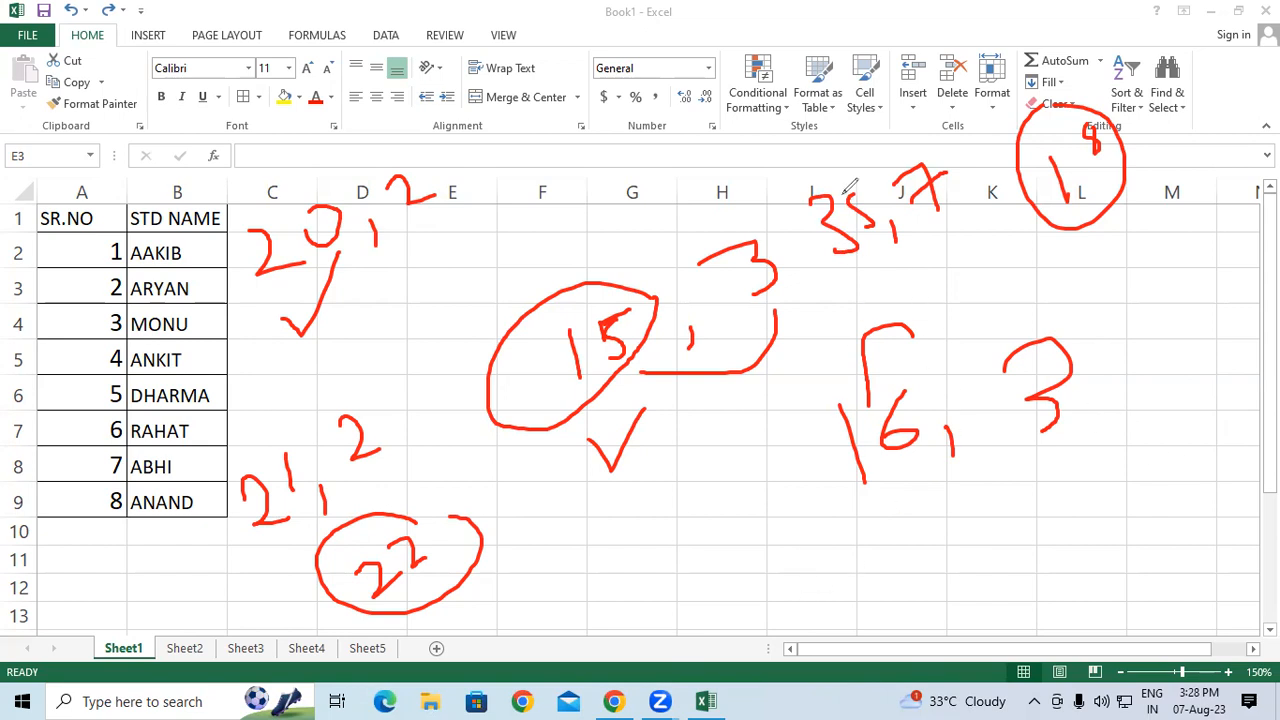
mouse_move(862, 186)
mouse_down()
mouse_move(849, 226)
mouse_move(873, 215)
mouse_move(851, 217)
mouse_move(871, 226)
mouse_move(856, 234)
mouse_move(866, 178)
mouse_up()
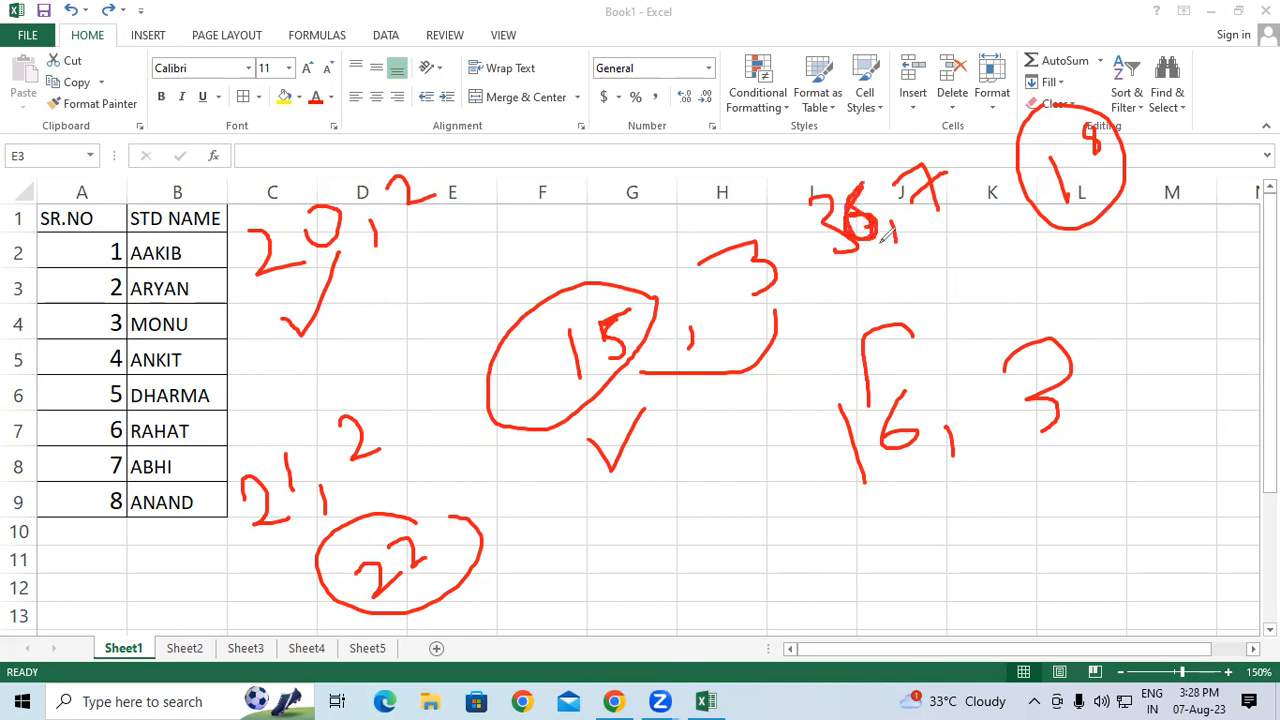
drag(846, 250, 860, 236)
click(888, 156)
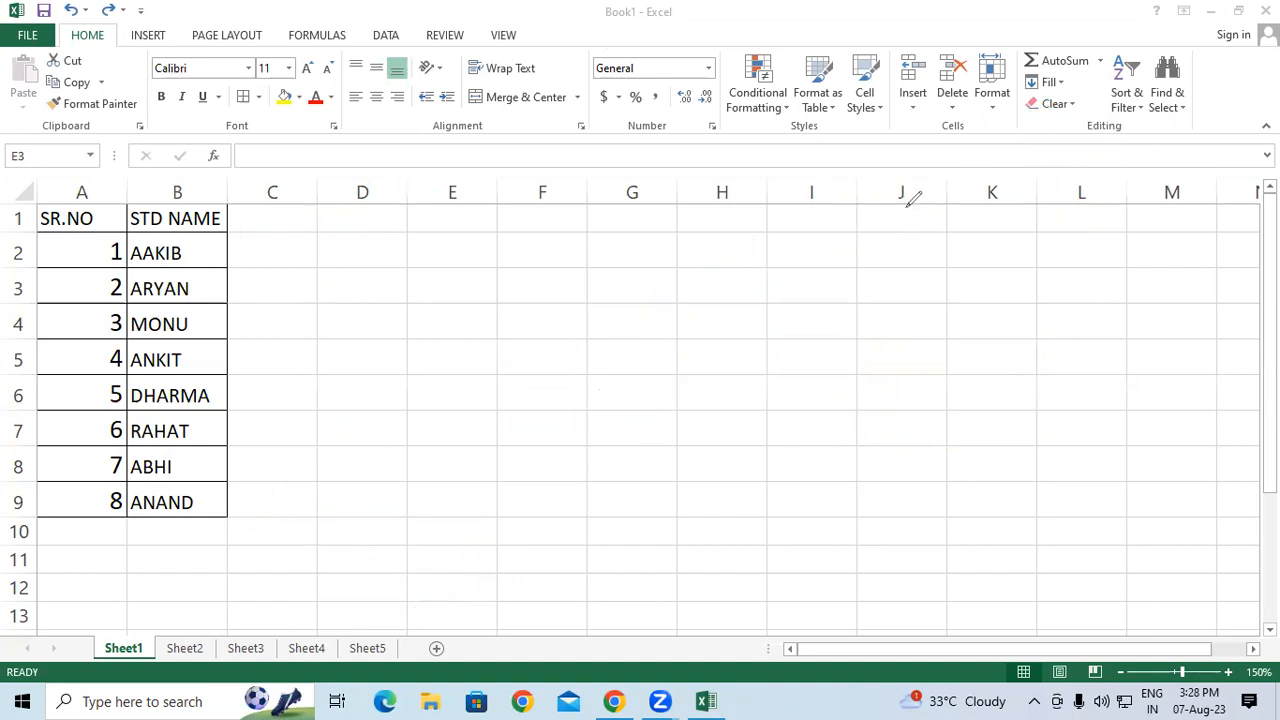
Handwrite the function arguments (15,3) in red over the empty cells
mouse_move(590, 298)
mouse_down()
mouse_move(608, 295)
mouse_move(618, 350)
mouse_move(637, 322)
mouse_move(645, 344)
mouse_up()
mouse_move(628, 302)
mouse_down()
mouse_move(658, 292)
mouse_move(686, 332)
mouse_up()
drag(699, 276, 707, 312)
mouse_move(590, 284)
mouse_down()
mouse_move(577, 345)
mouse_move(612, 390)
mouse_up()
mouse_move(727, 228)
mouse_down()
mouse_move(786, 314)
mouse_move(774, 328)
mouse_up()
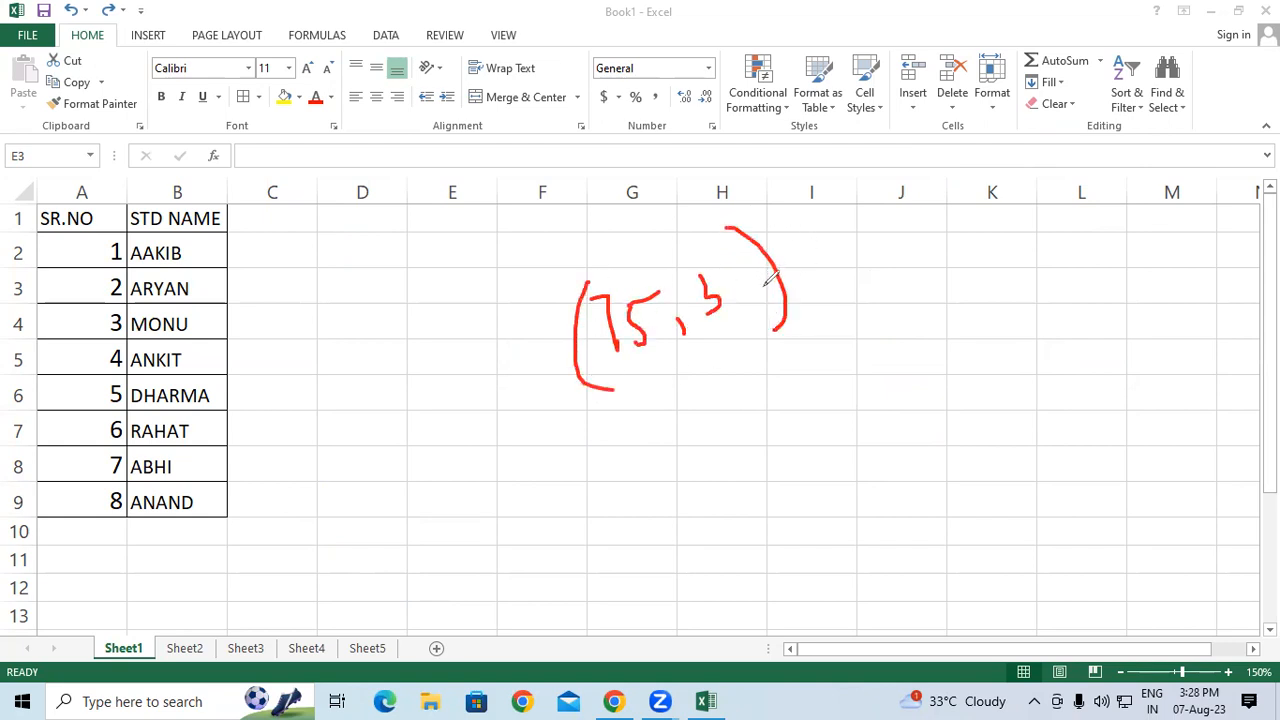
Handwrite =ceiling in front of the (15,3) arguments and note 15 as the result
mouse_move(435, 341)
mouse_down()
mouse_move(386, 372)
mouse_move(417, 392)
mouse_move(440, 386)
mouse_up()
drag(452, 352, 461, 387)
click(448, 335)
drag(462, 320, 490, 374)
mouse_move(491, 346)
mouse_down()
mouse_move(502, 371)
mouse_move(517, 350)
mouse_move(542, 370)
mouse_move(540, 405)
mouse_up()
click(489, 334)
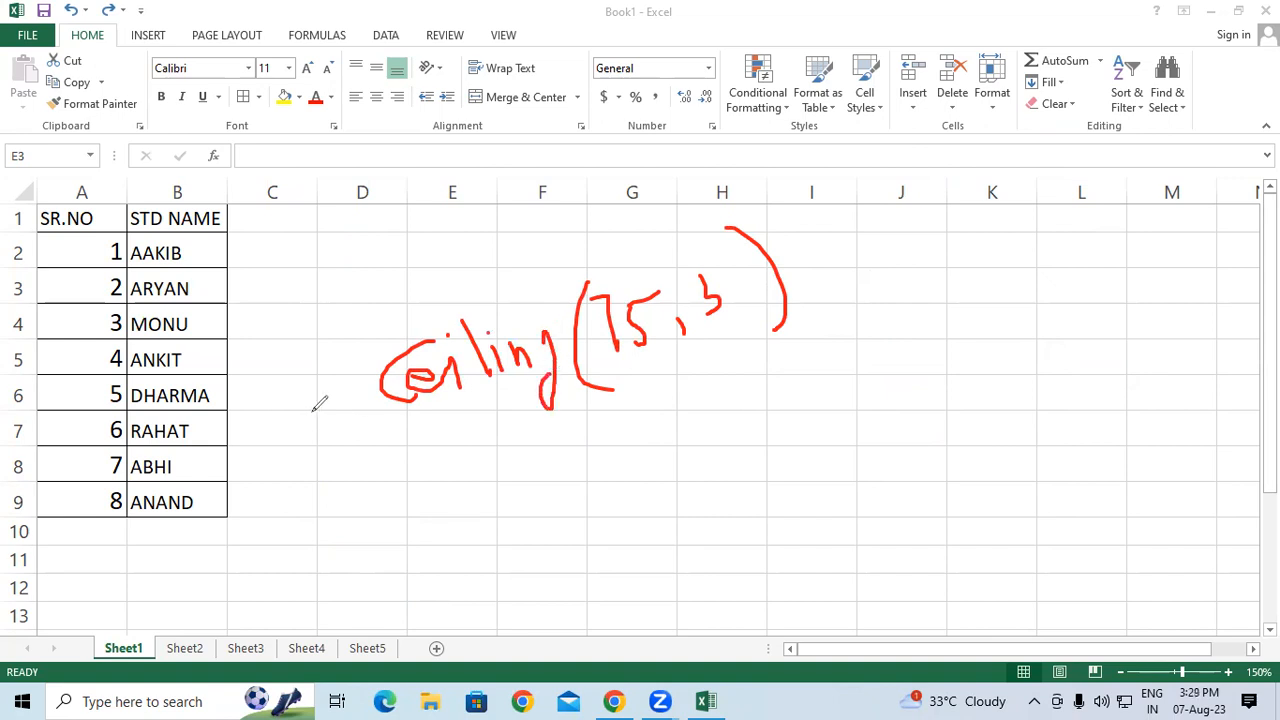
drag(316, 406, 368, 419)
drag(918, 198, 945, 276)
mouse_move(963, 176)
mouse_down()
mouse_move(994, 223)
mouse_move(980, 228)
mouse_move(1004, 145)
mouse_up()
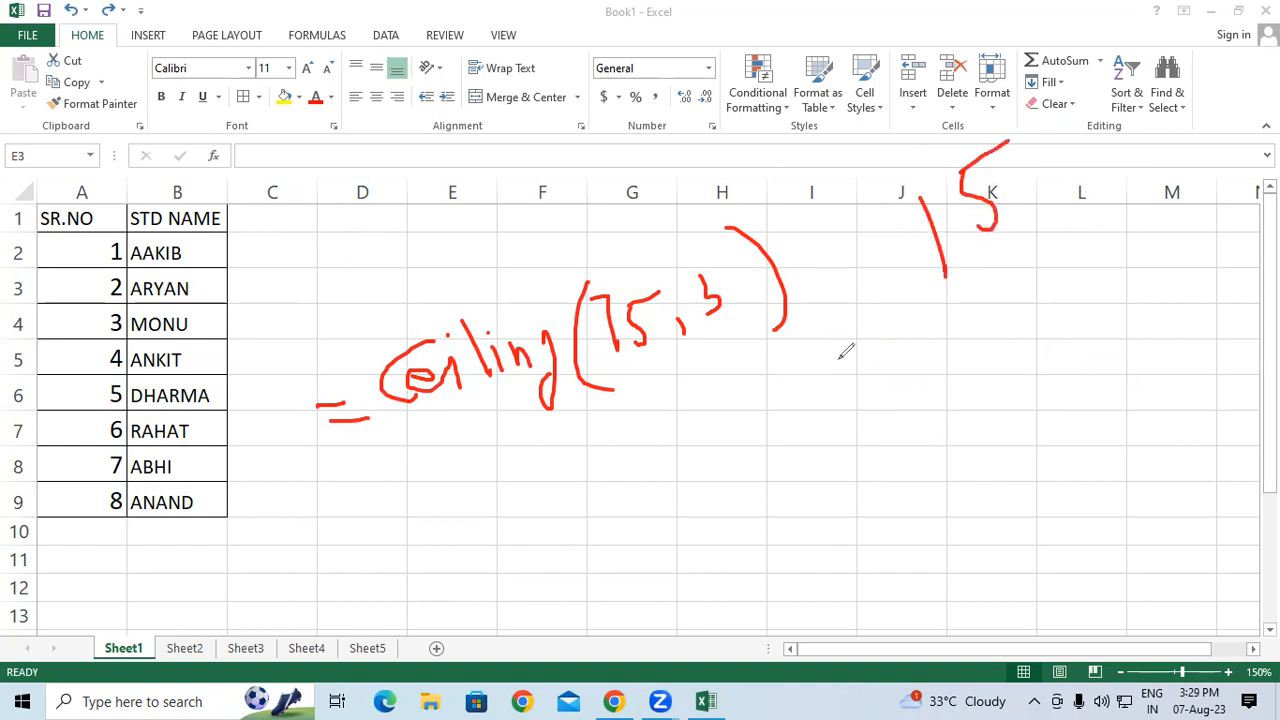
Handwrite the arguments (16,3) with the result 18 below the first example, and clear all the drawings
drag(655, 452, 674, 494)
mouse_move(700, 426)
mouse_down()
mouse_move(702, 478)
mouse_move(692, 458)
mouse_move(748, 484)
mouse_up()
mouse_move(769, 400)
mouse_down()
mouse_move(788, 404)
mouse_move(779, 446)
mouse_up()
drag(605, 437, 652, 541)
drag(795, 364, 851, 480)
drag(958, 338, 998, 412)
mouse_move(1030, 300)
mouse_down()
mouse_move(1046, 343)
mouse_move(1026, 306)
mouse_up()
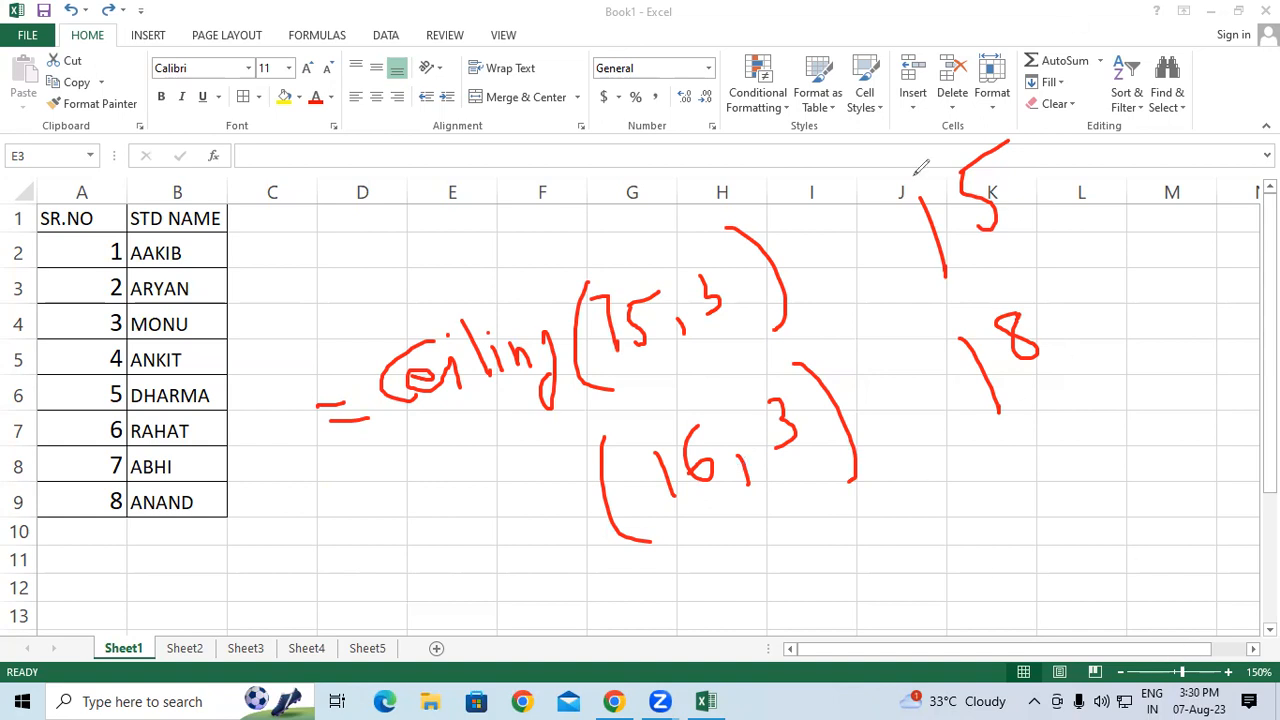
click(914, 175)
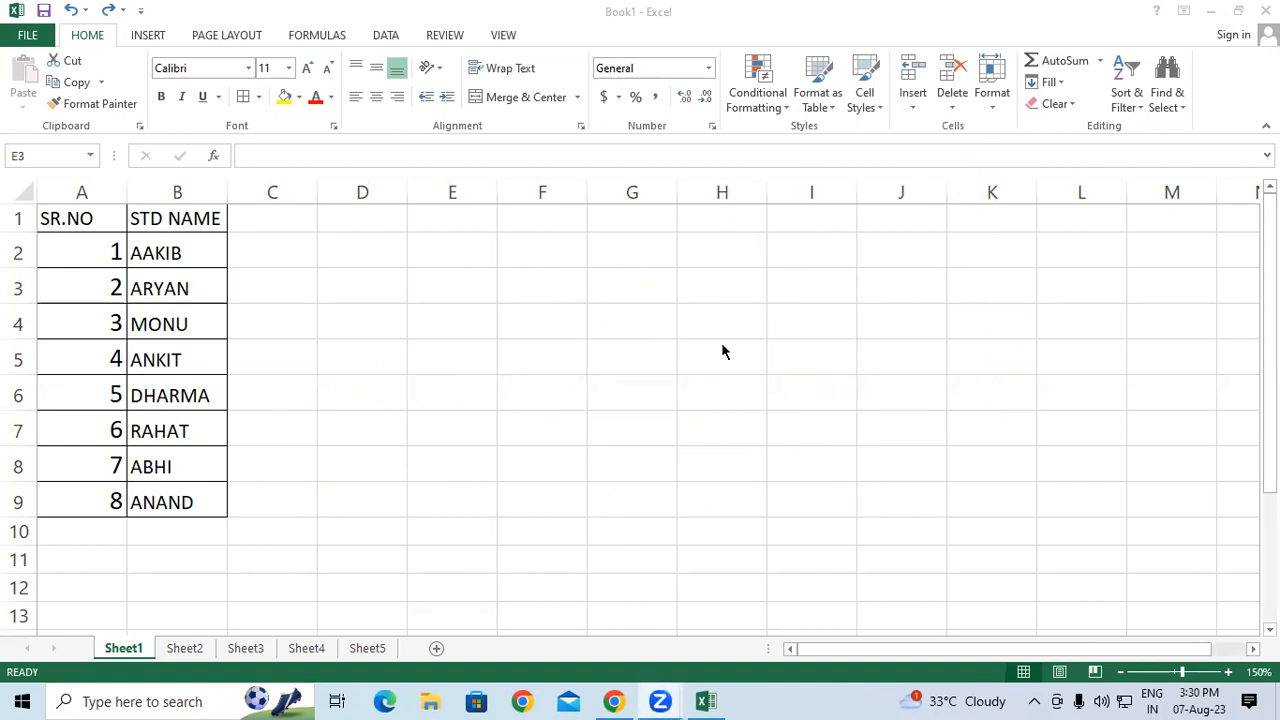
Enter the formula =CEILING(35,3) in cell F3
click(539, 301)
click(562, 286)
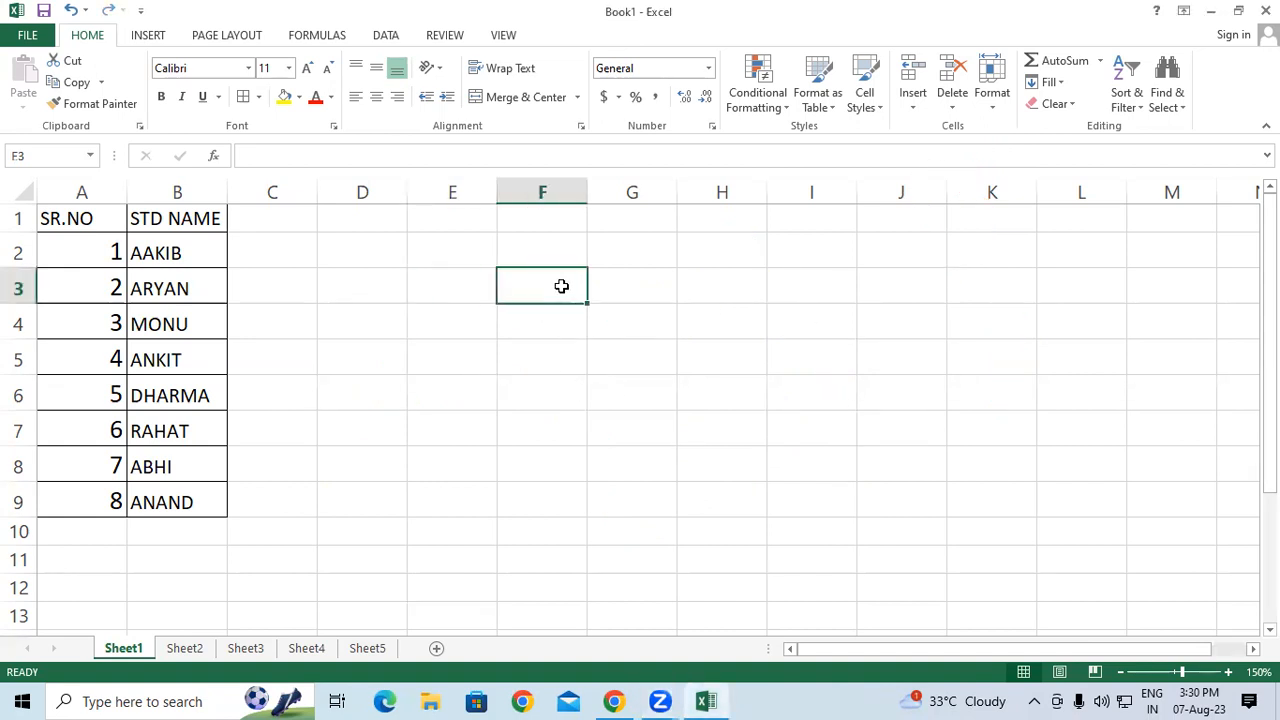
text(=)
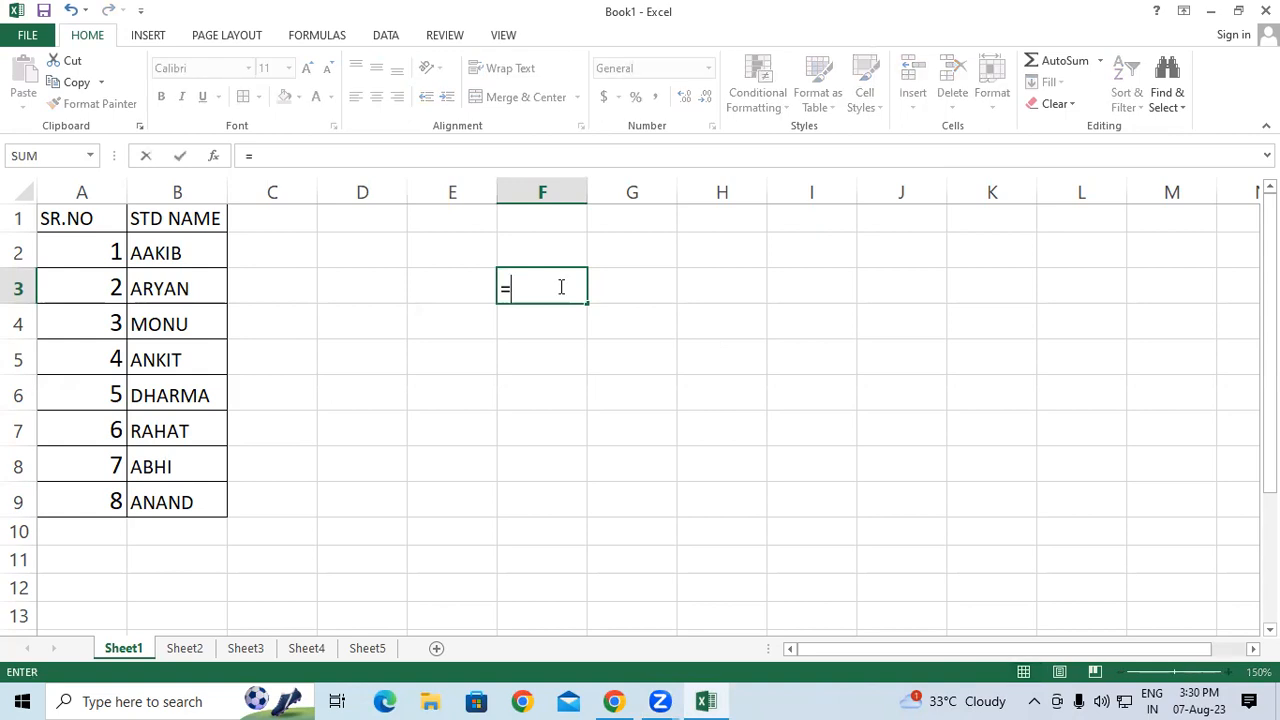
text(CEI)
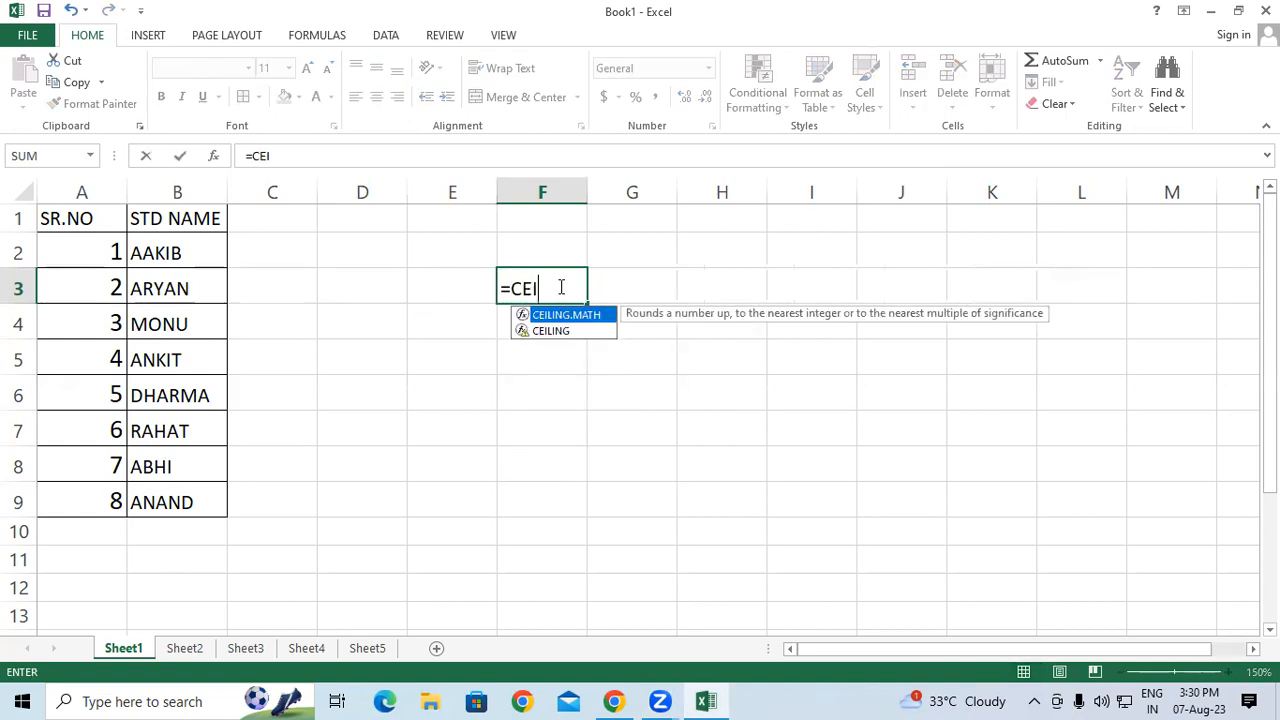
key(Down)
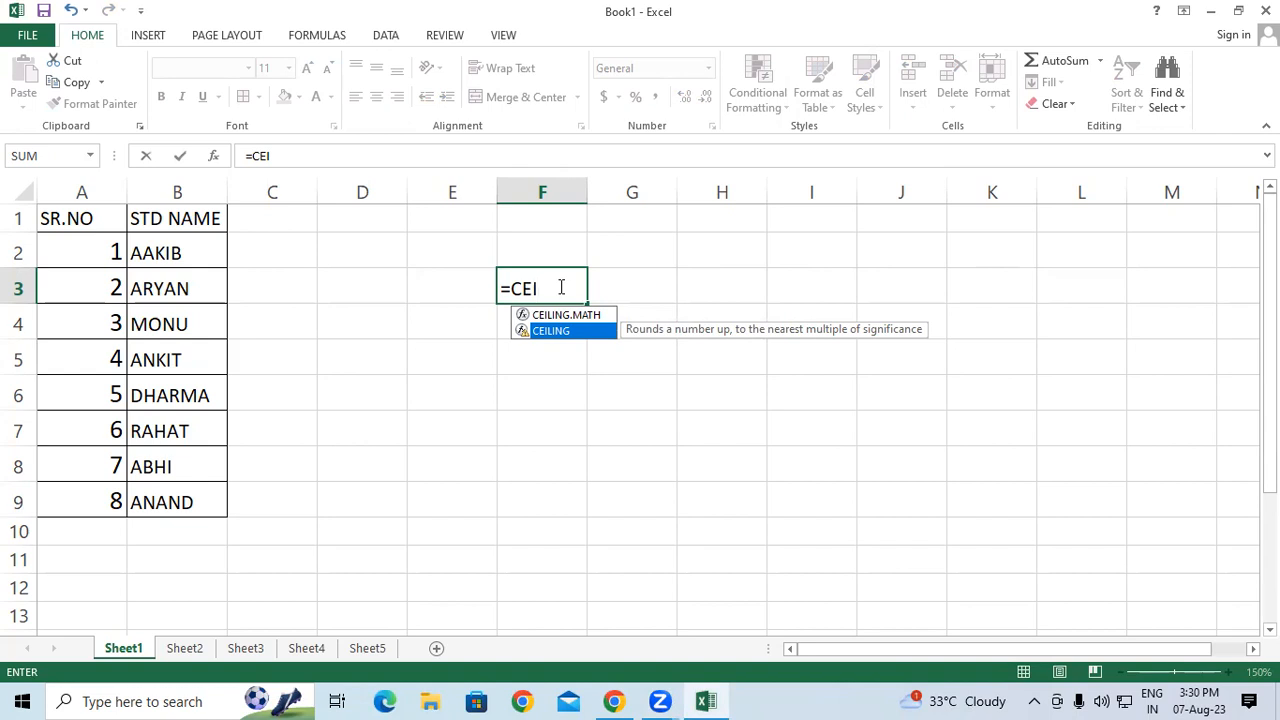
key(Tab)
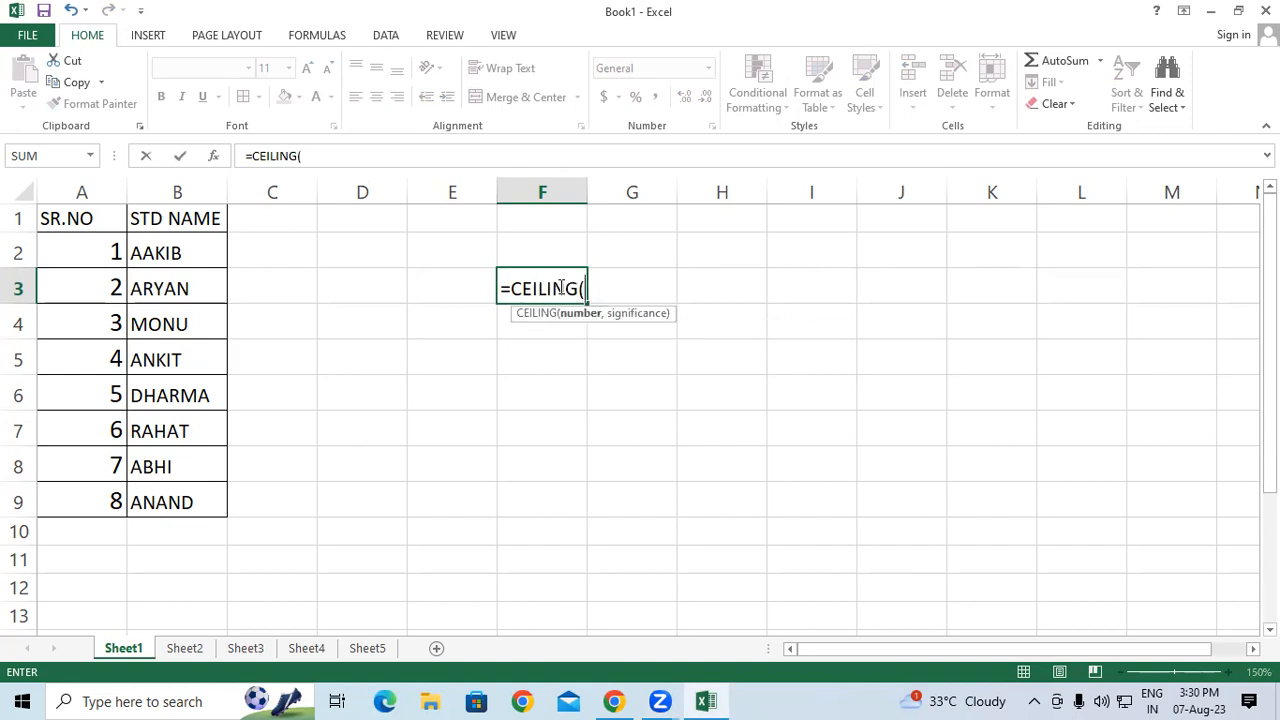
text(35,3))
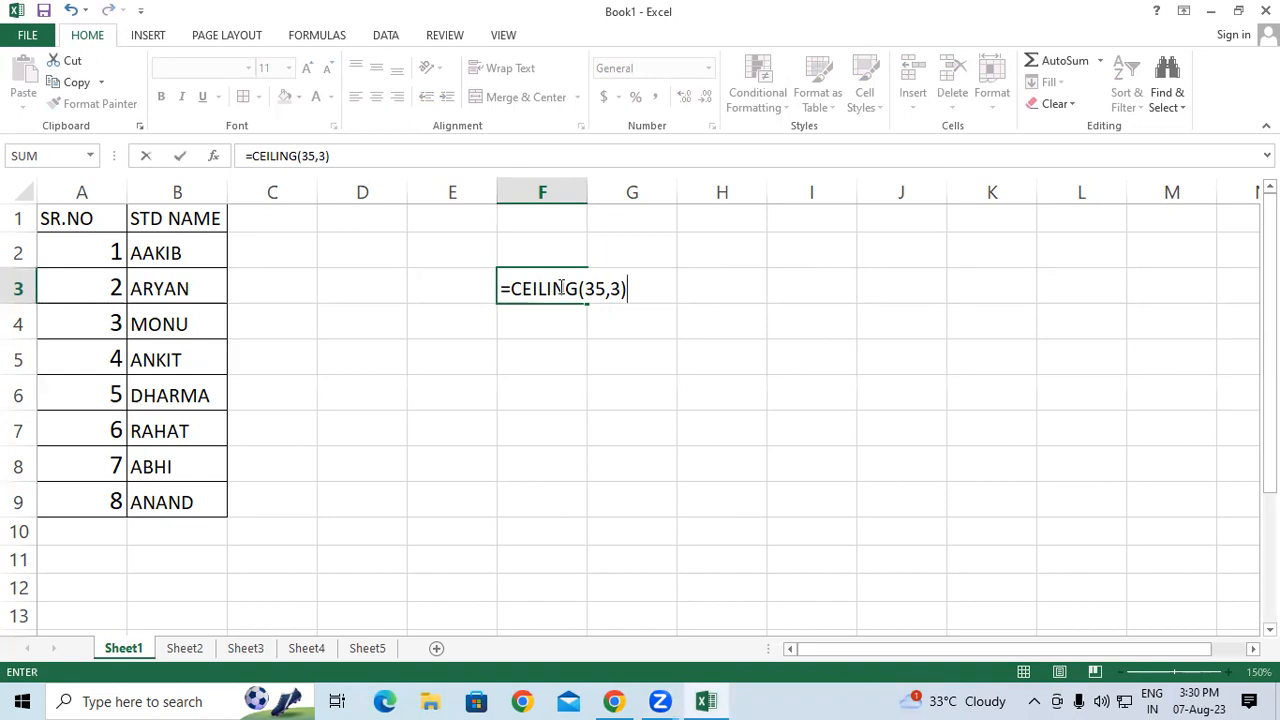
key(Return)
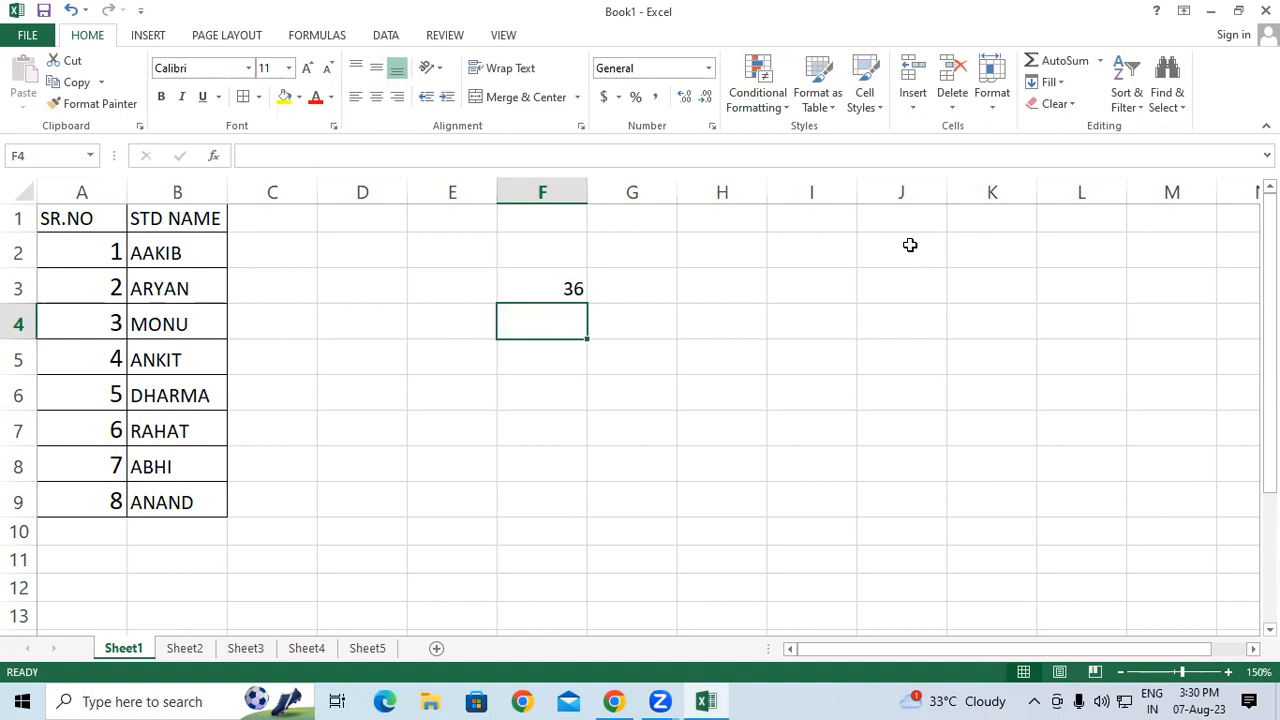
Enter the formula =CEILING(96,17) in cell F4
text(=C)
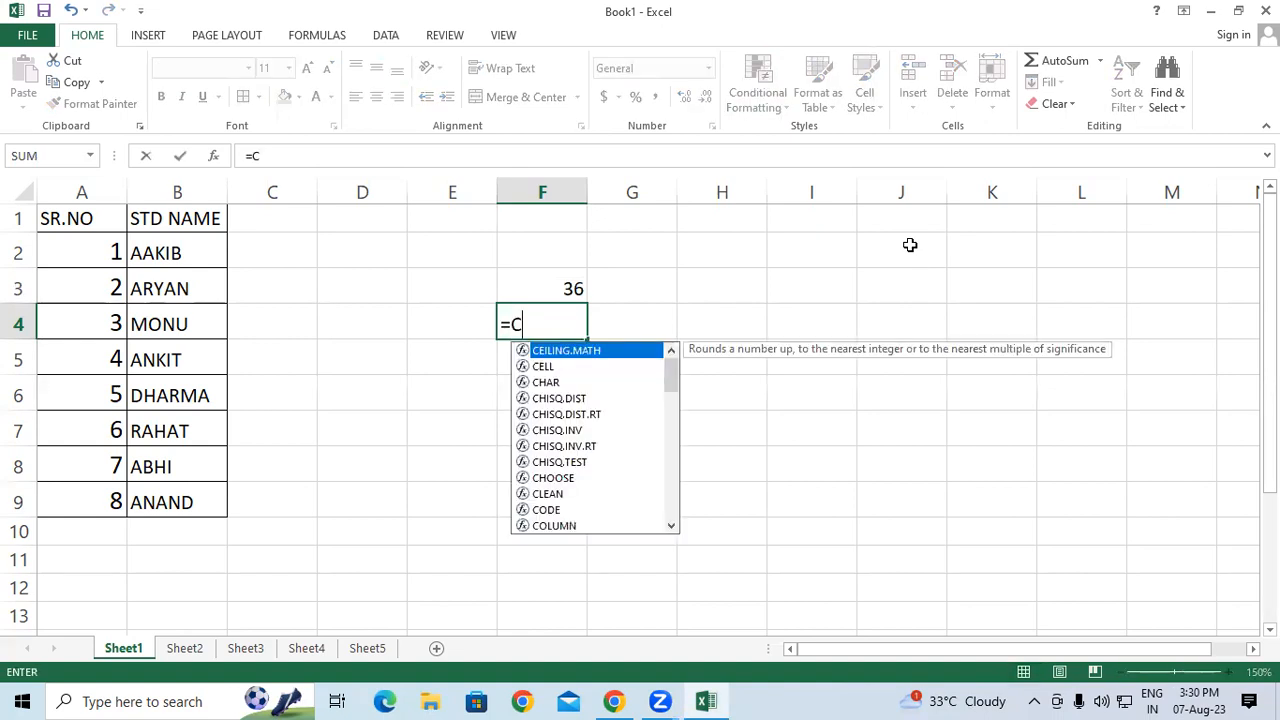
text(EIL)
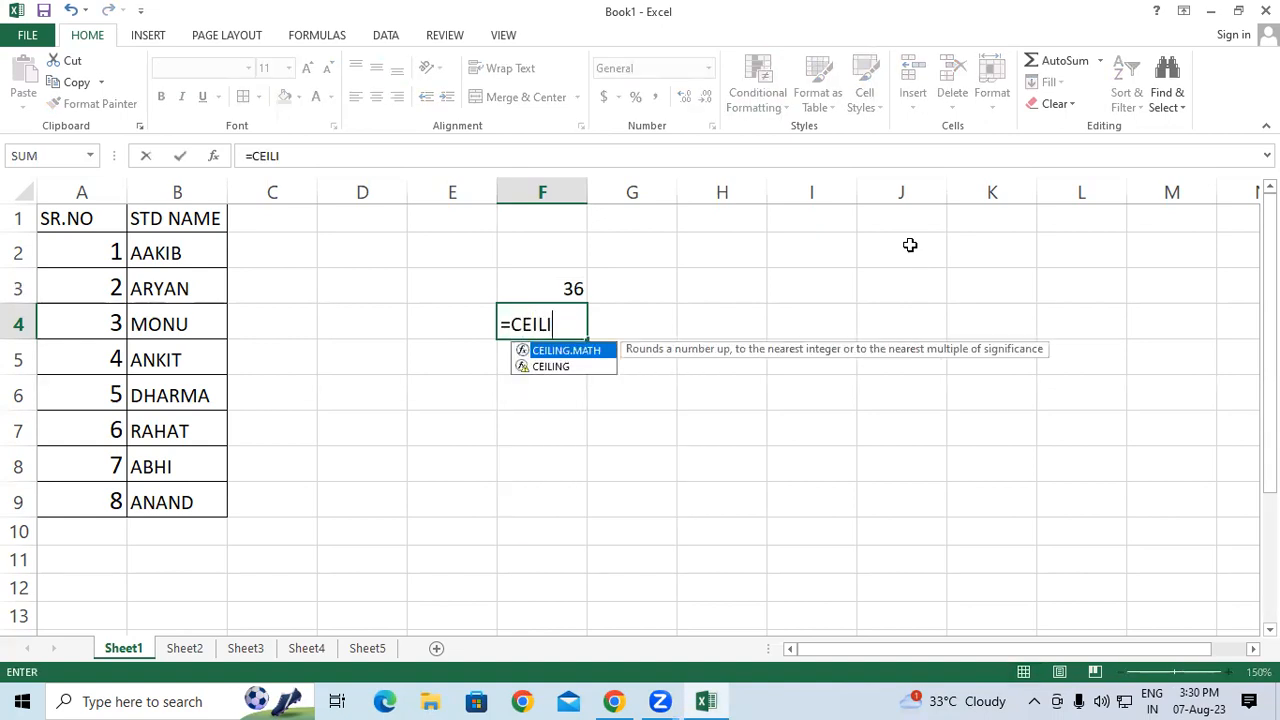
text(I)
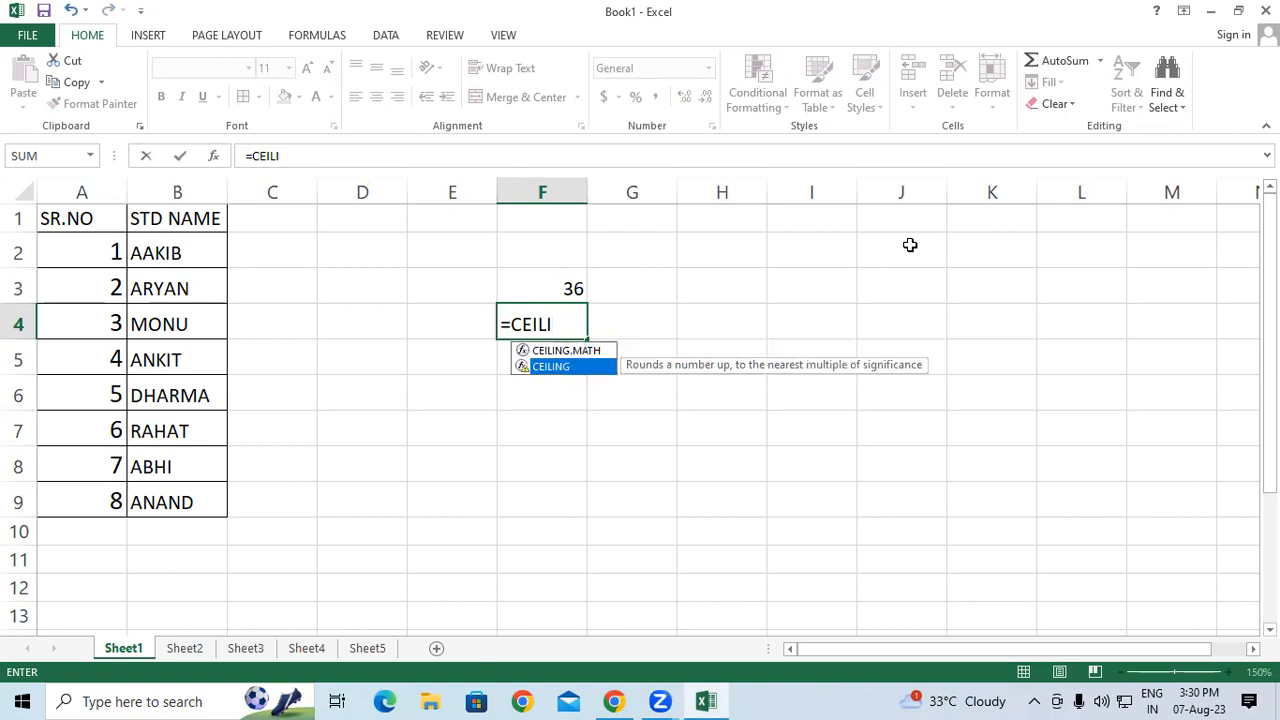
key(Down)
key(Tab)
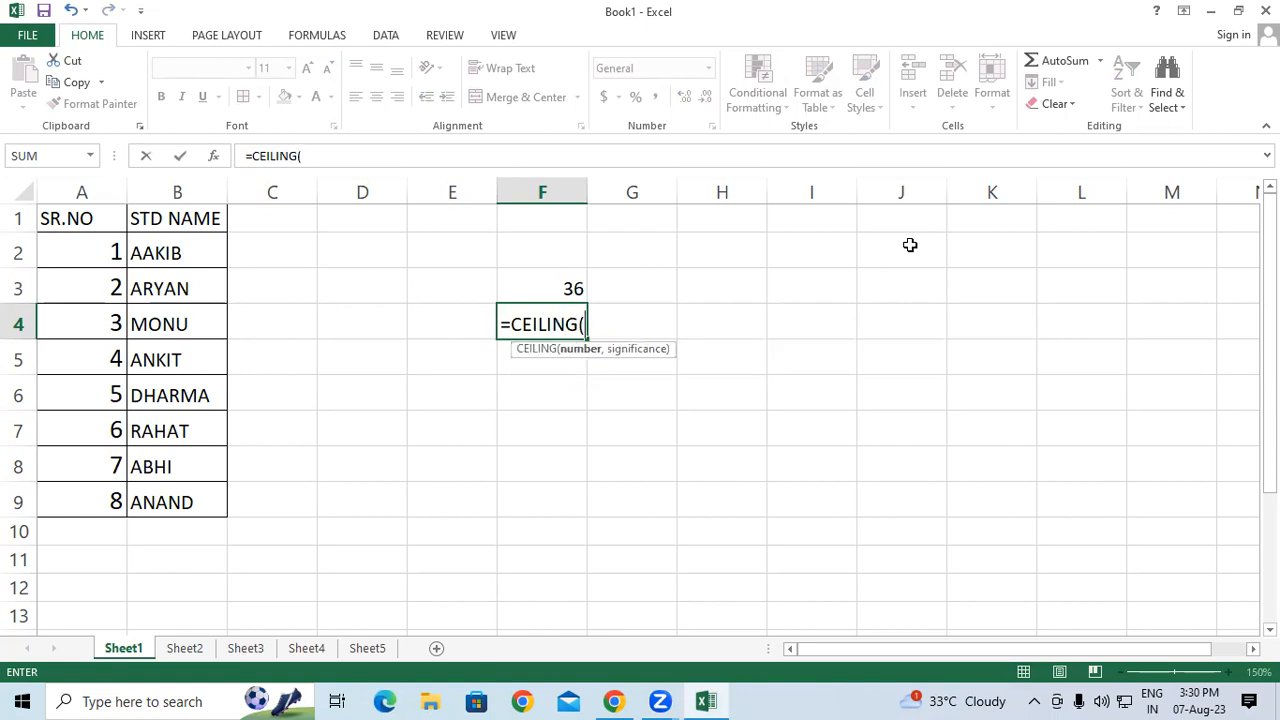
text(9)
text(6,1)
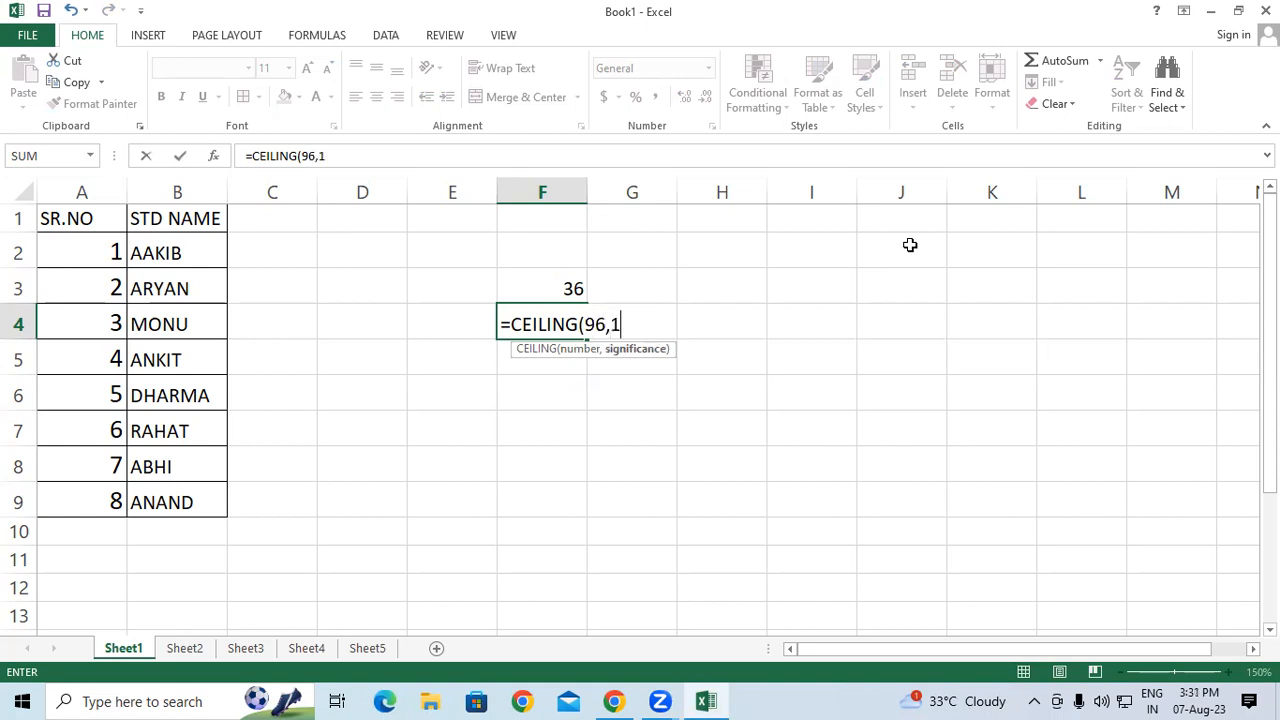
text(7))
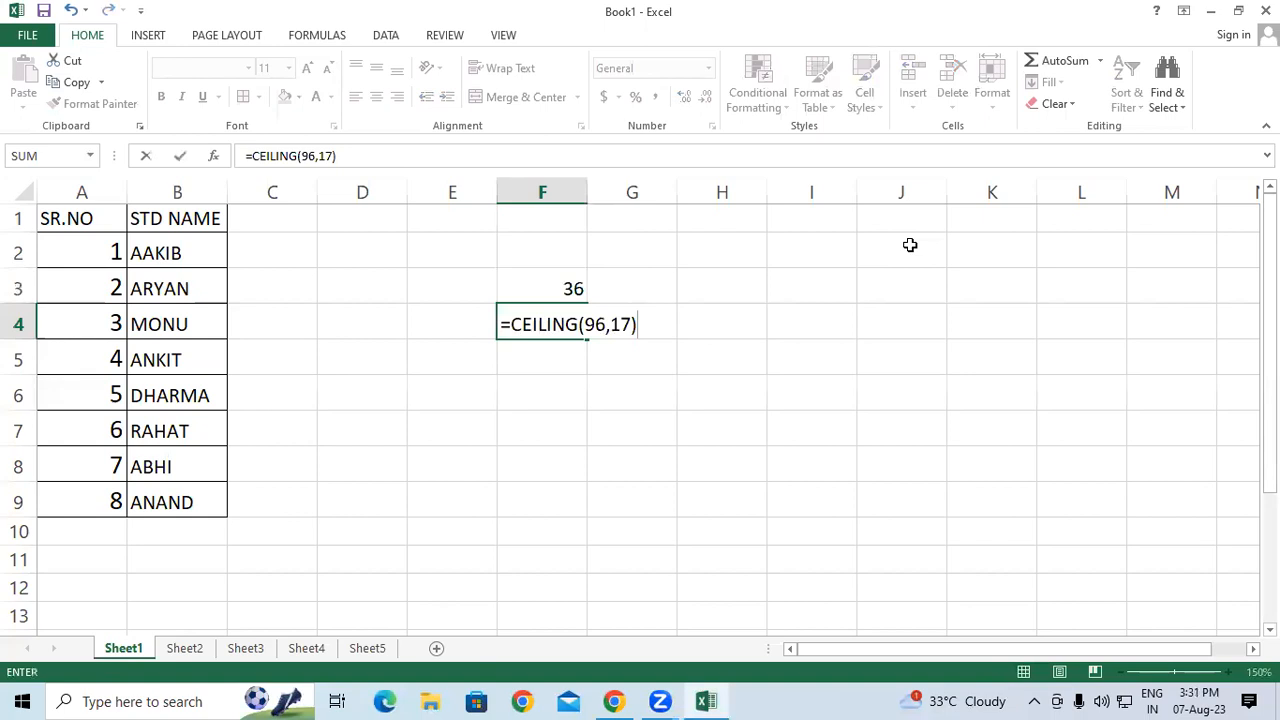
key(Return)
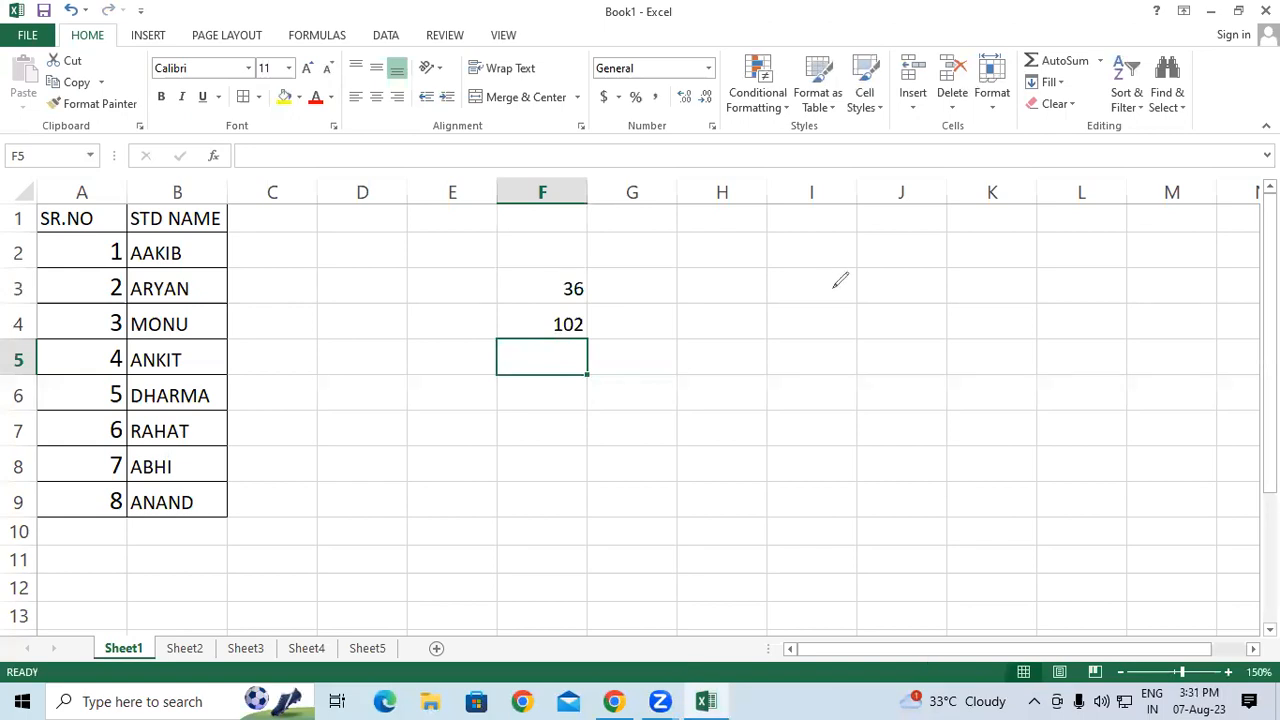
Handwrite the function name Floor in red over the empty cells around columns I to L
drag(852, 256, 828, 353)
drag(817, 309, 877, 297)
mouse_move(901, 236)
mouse_down()
mouse_move(901, 304)
mouse_move(944, 263)
mouse_move(928, 268)
mouse_move(998, 278)
mouse_move(985, 245)
mouse_move(1046, 222)
mouse_up()
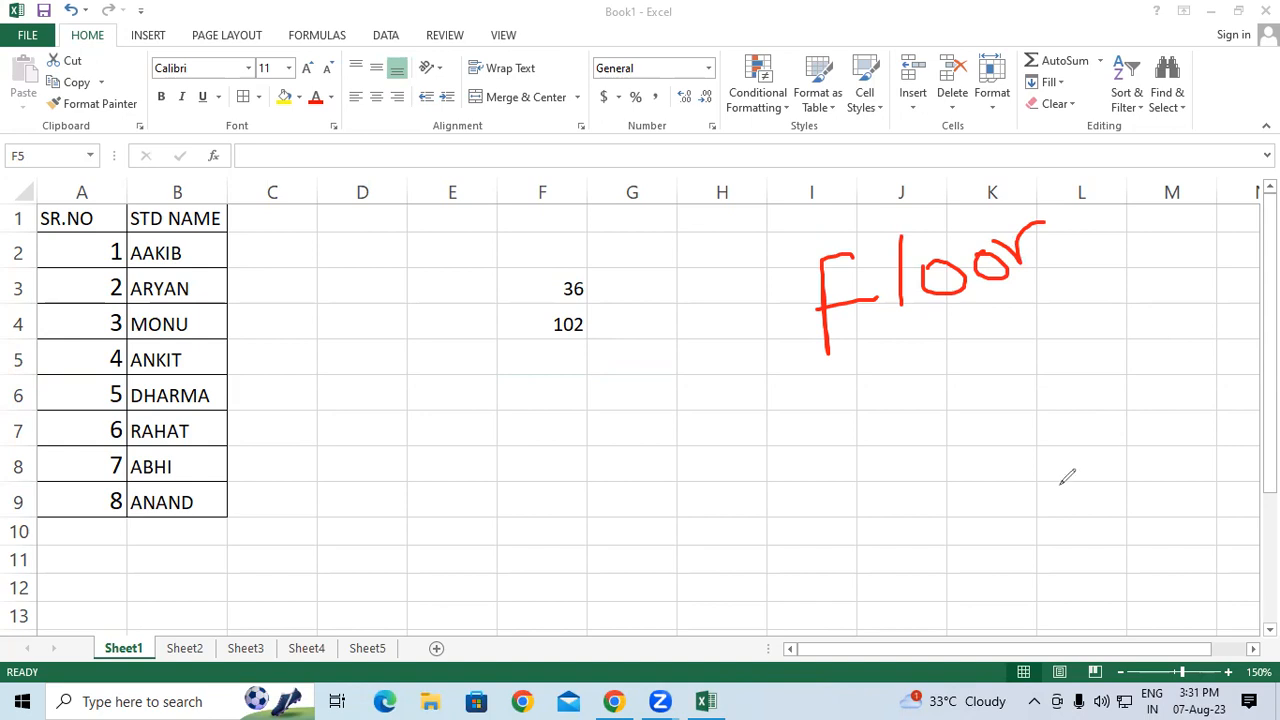
Handwrite the arguments (33,3) below the Floor heading and add a check mark under the 33
mouse_move(618, 438)
mouse_down()
mouse_move(628, 430)
mouse_move(642, 463)
mouse_move(628, 485)
mouse_up()
mouse_move(658, 428)
mouse_down()
mouse_move(666, 420)
mouse_move(693, 460)
mouse_move(734, 482)
mouse_up()
mouse_move(737, 389)
mouse_down()
mouse_move(762, 405)
mouse_move(758, 431)
mouse_up()
mouse_move(612, 408)
mouse_down()
mouse_move(614, 509)
mouse_move(640, 540)
mouse_up()
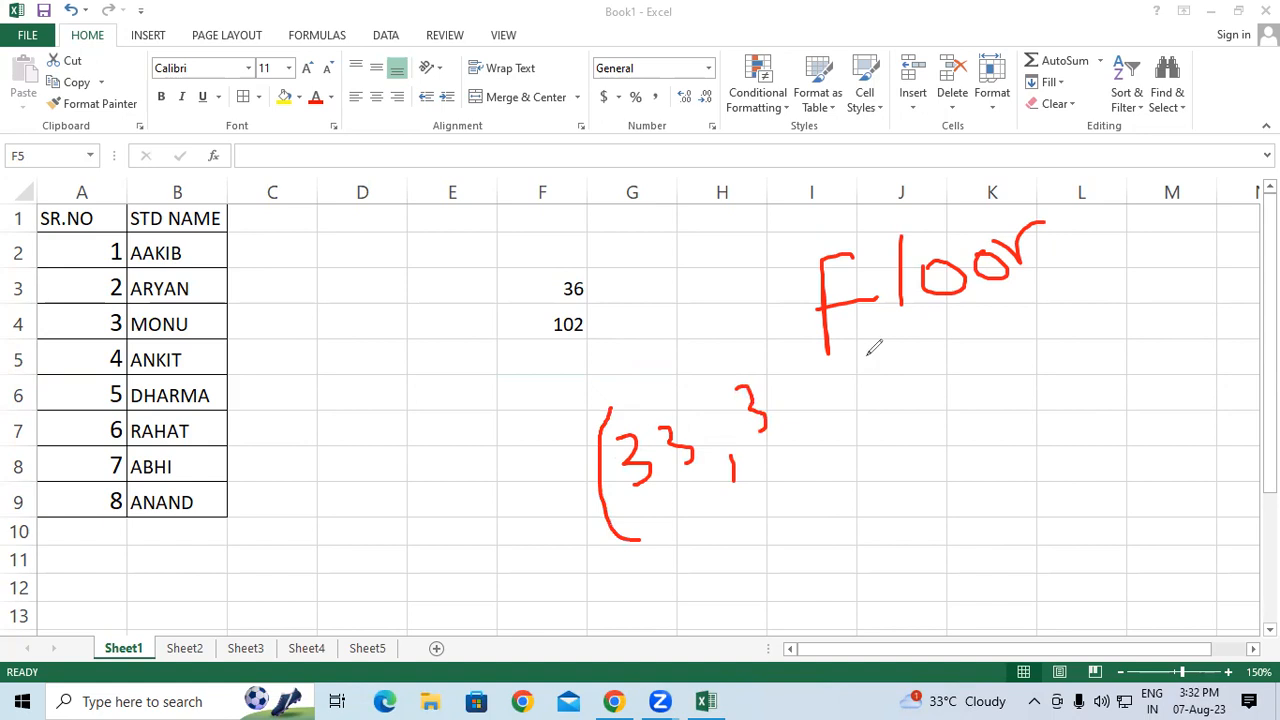
drag(758, 345, 805, 460)
drag(674, 493, 716, 464)
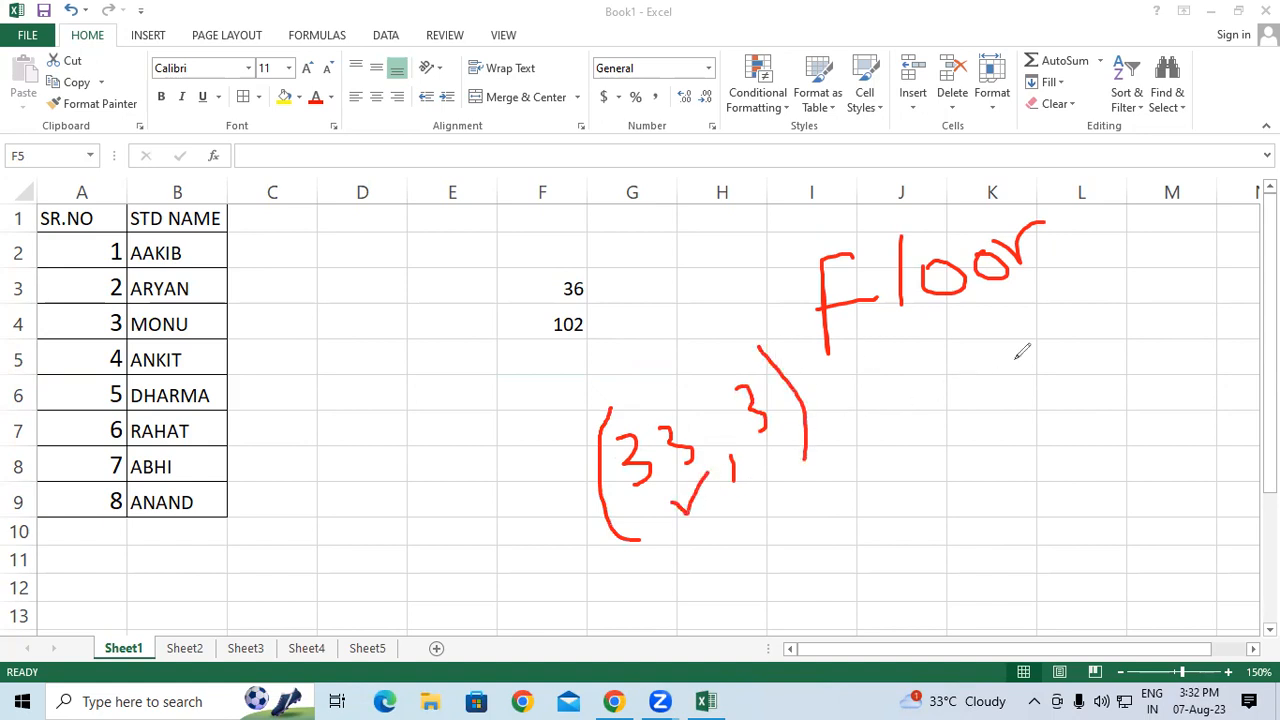
Handwrite the second example arguments (32,3) in red below the Floor heading around columns K to M, then leave the pen tool
mouse_move(1036, 345)
mouse_down()
mouse_move(1054, 362)
mouse_move(1043, 395)
mouse_up()
mouse_move(1076, 338)
mouse_down()
mouse_move(1083, 360)
mouse_move(1123, 386)
mouse_up()
mouse_move(1128, 307)
mouse_down()
mouse_move(1146, 316)
mouse_move(1150, 345)
mouse_up()
drag(1010, 338, 1048, 443)
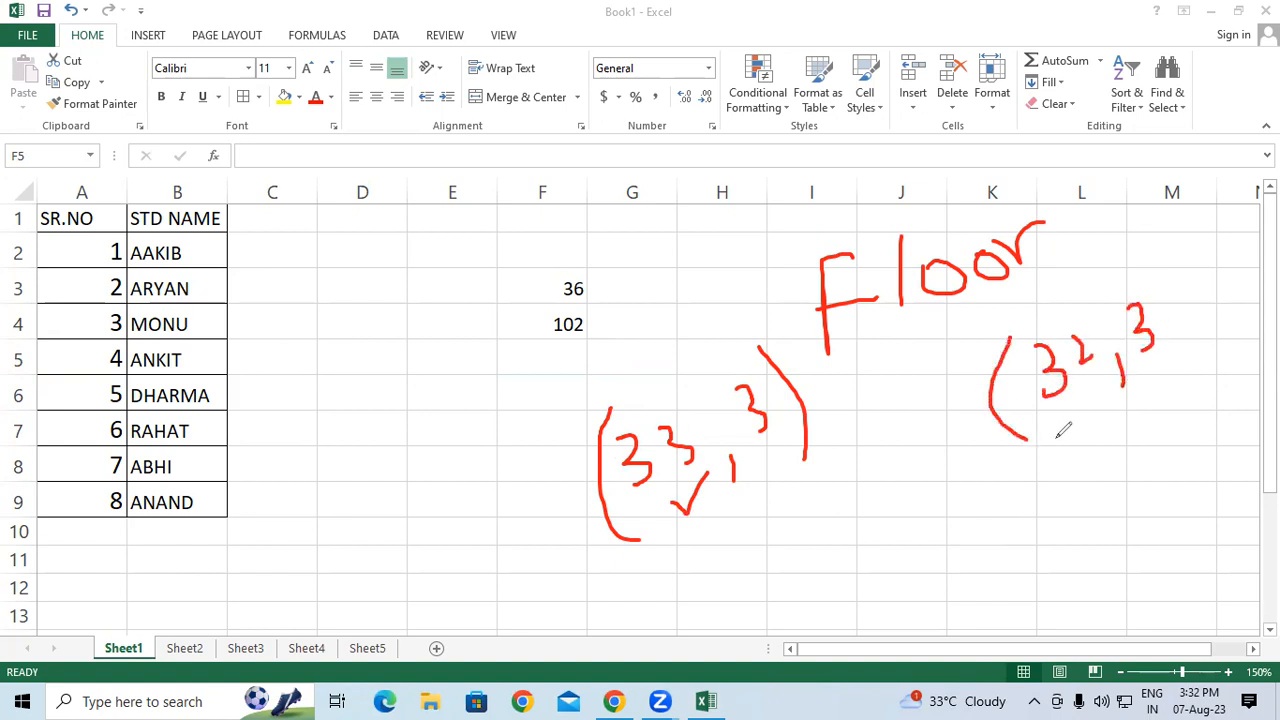
mouse_move(1122, 270)
mouse_down()
mouse_move(1152, 292)
mouse_move(1190, 378)
mouse_up()
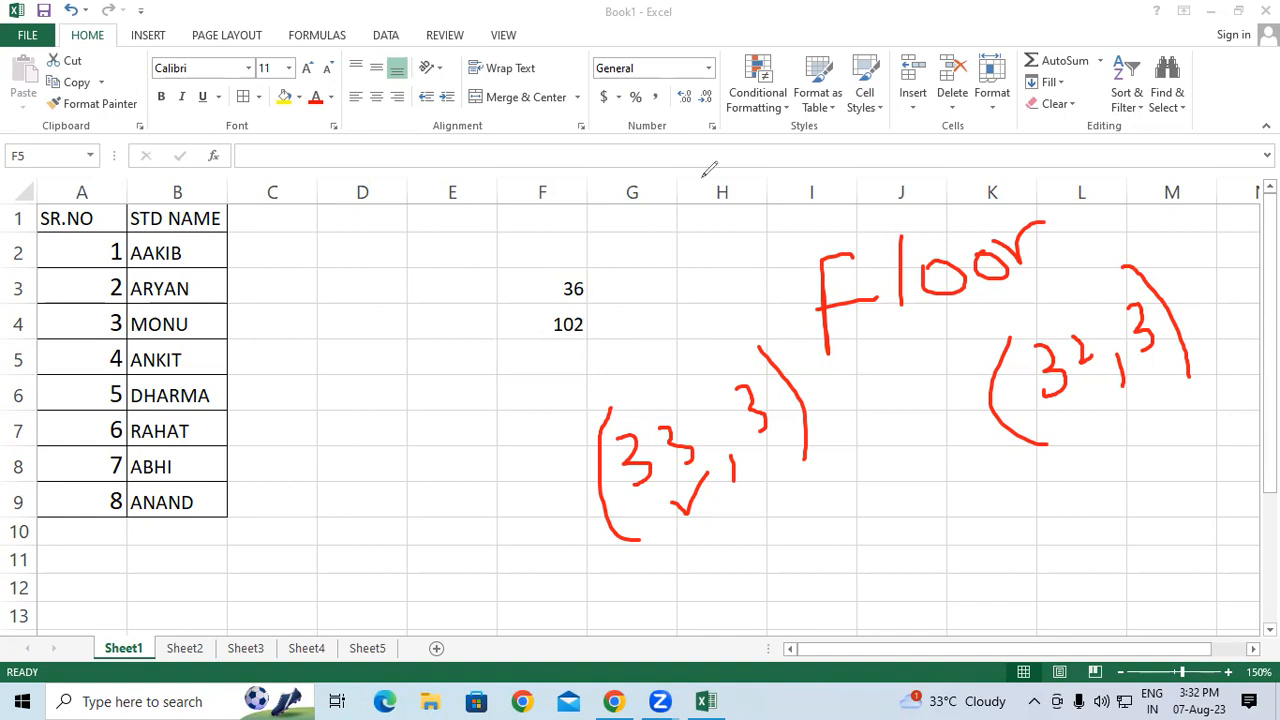
key(Escape)
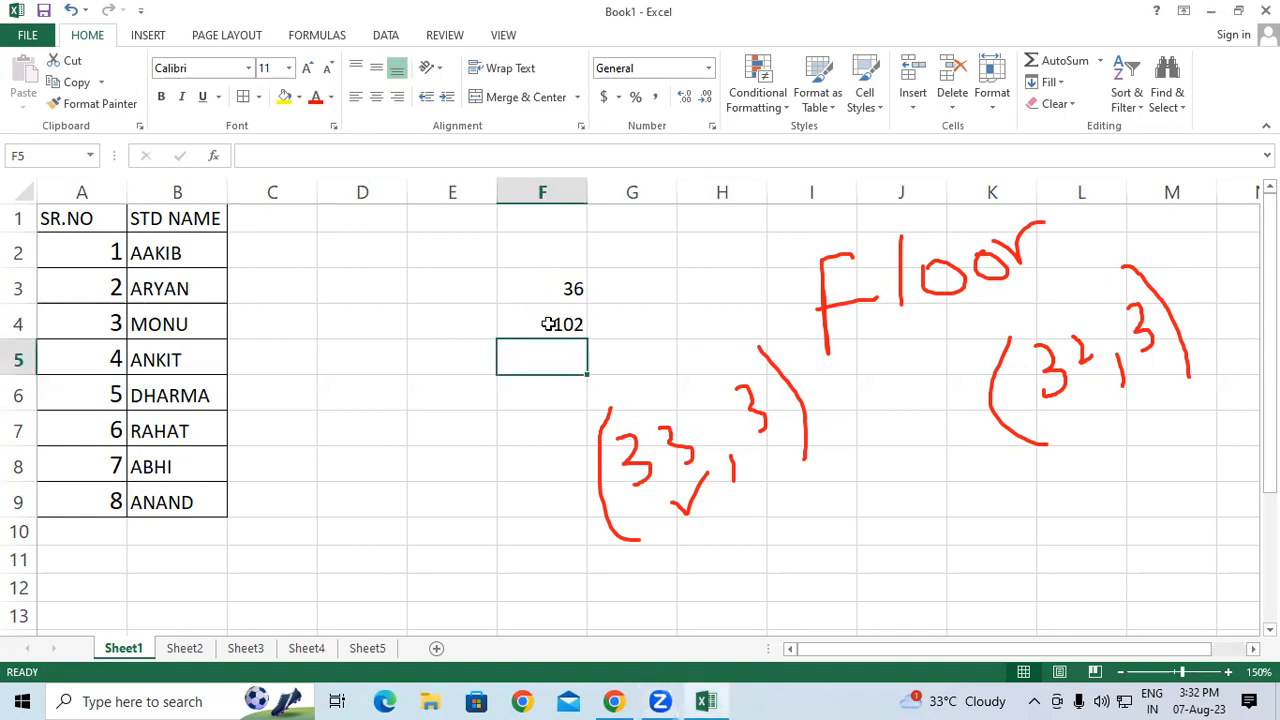
Replace the CEILING function in cell F4 with FLOOR so the formula reads =FLOOR(96,17)
click(549, 324)
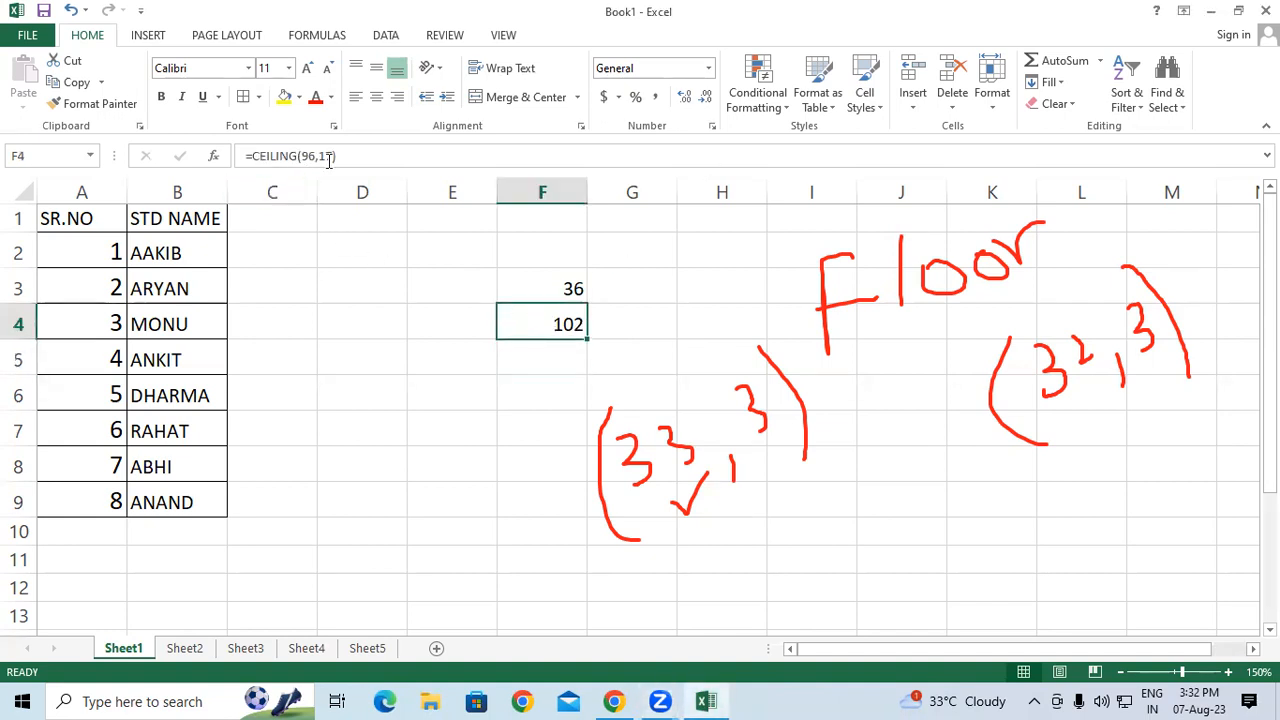
drag(294, 156, 256, 165)
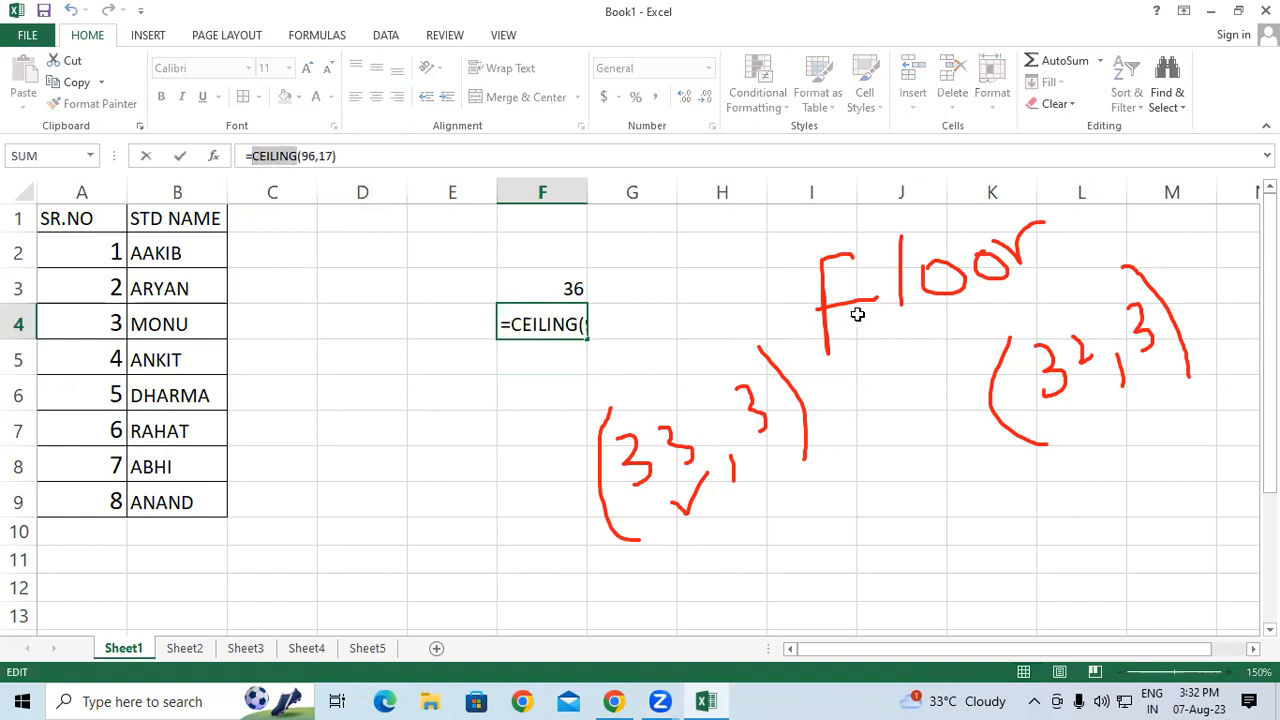
text(FLOOR)
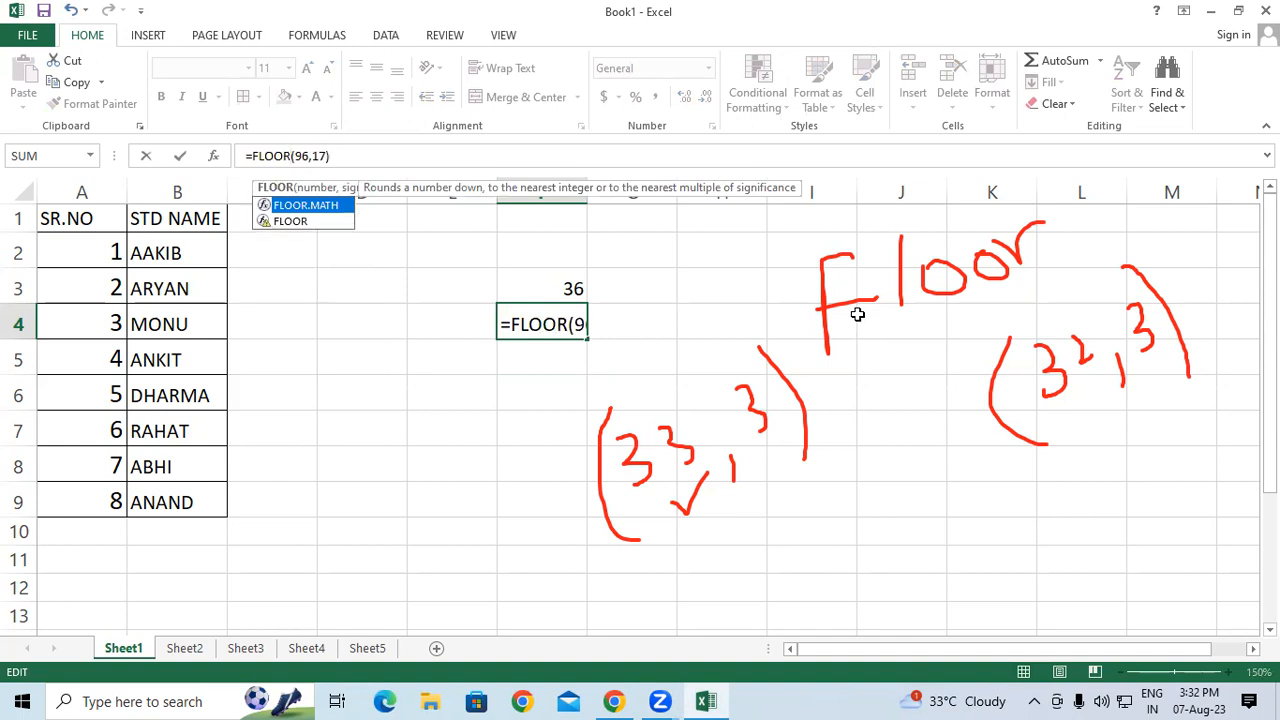
key(Right)
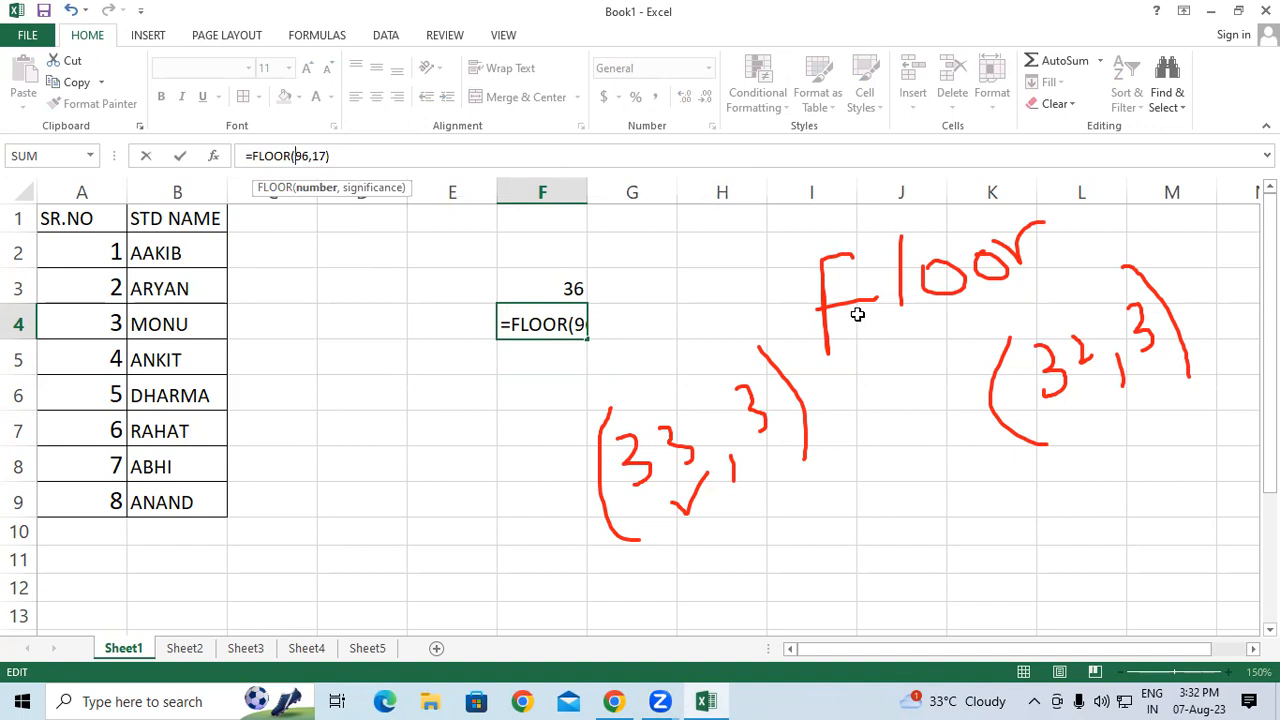
key(Return)
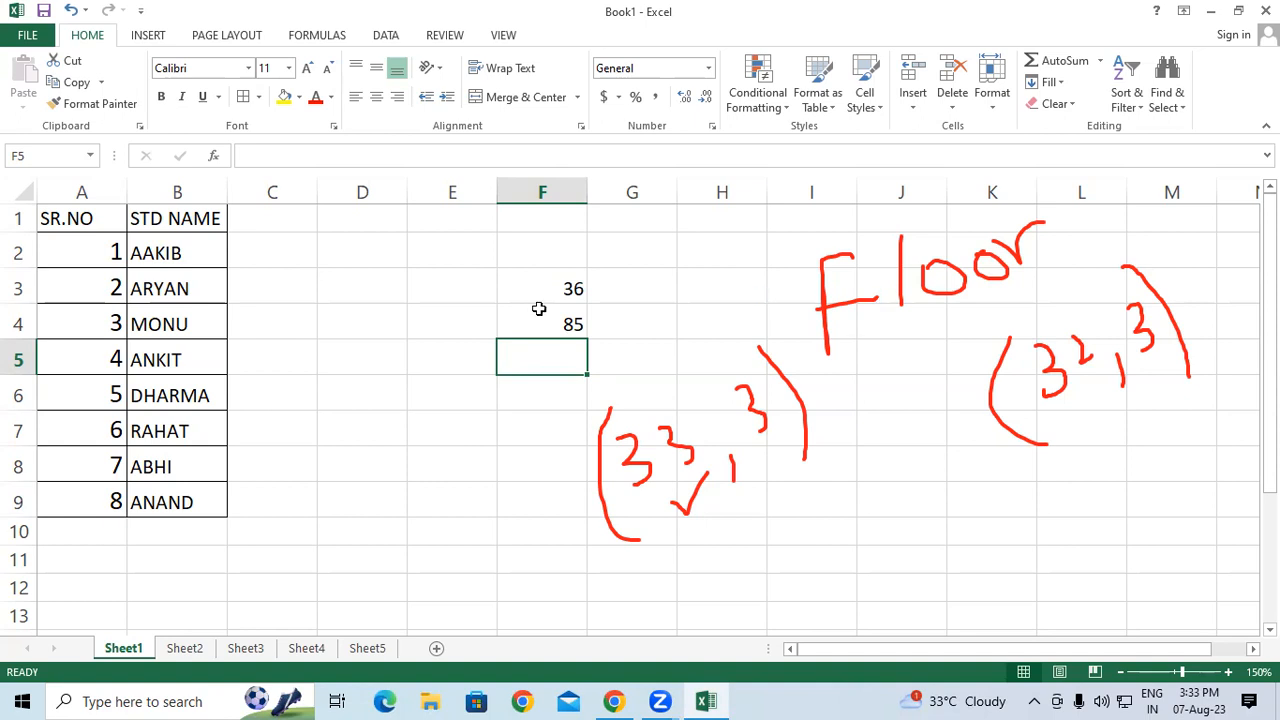
Enter the formula =FLOOR(65,13) in cell D7
click(397, 414)
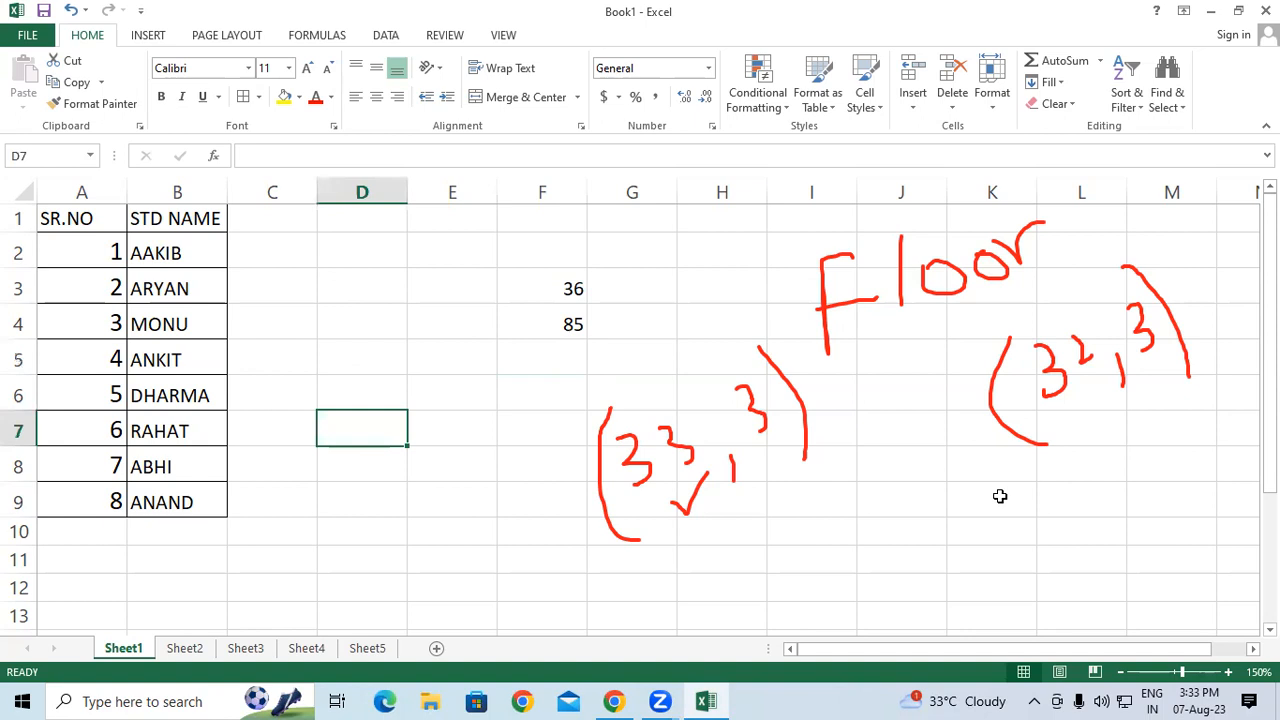
text(=F)
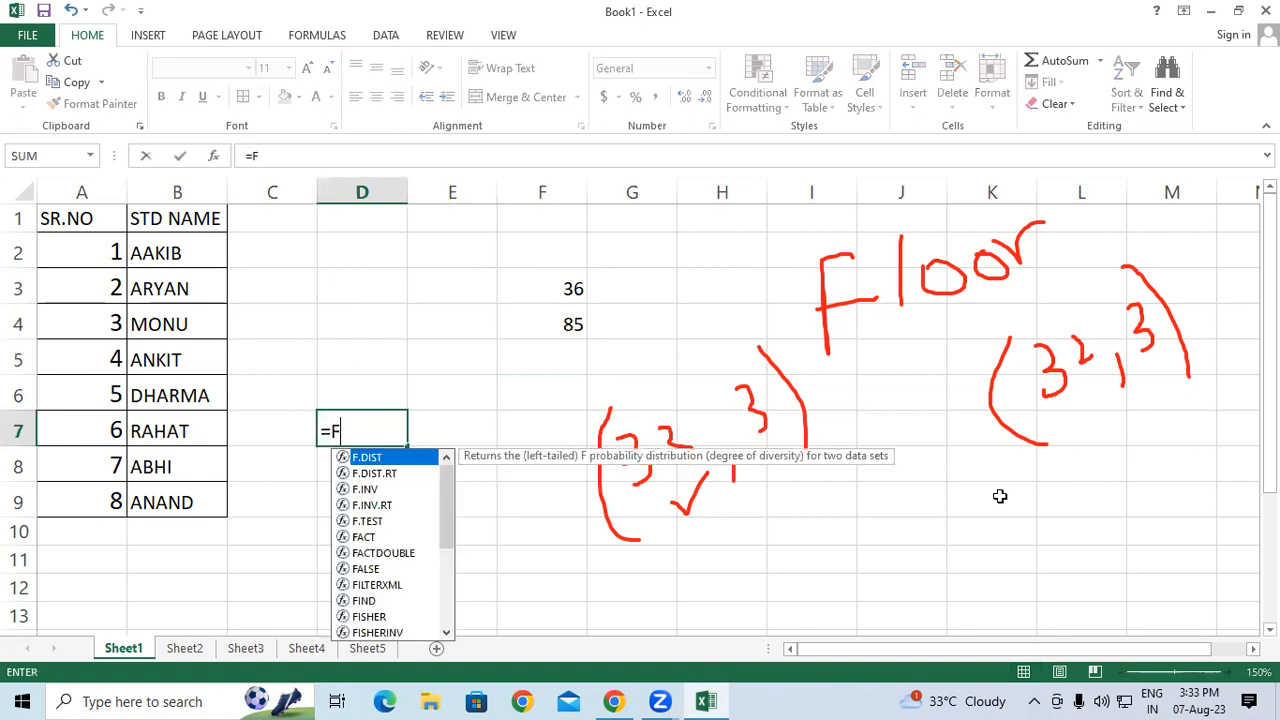
text(LO)
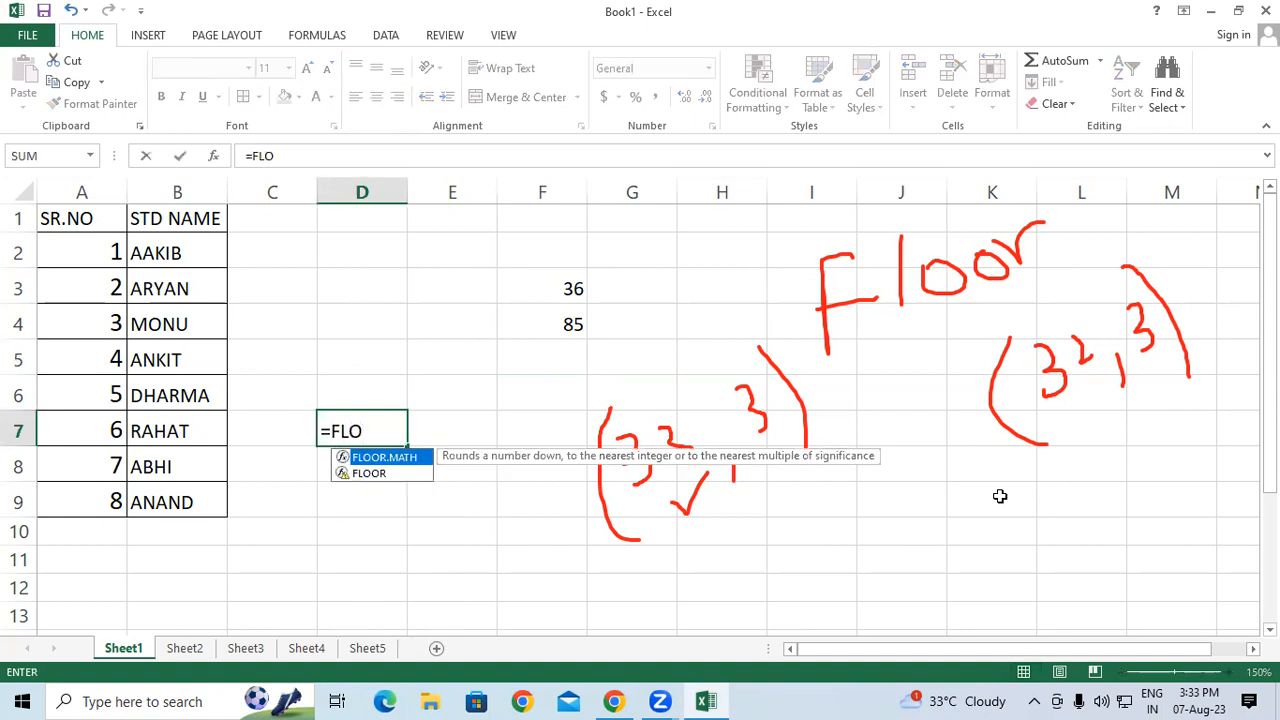
key(Down)
key(Tab)
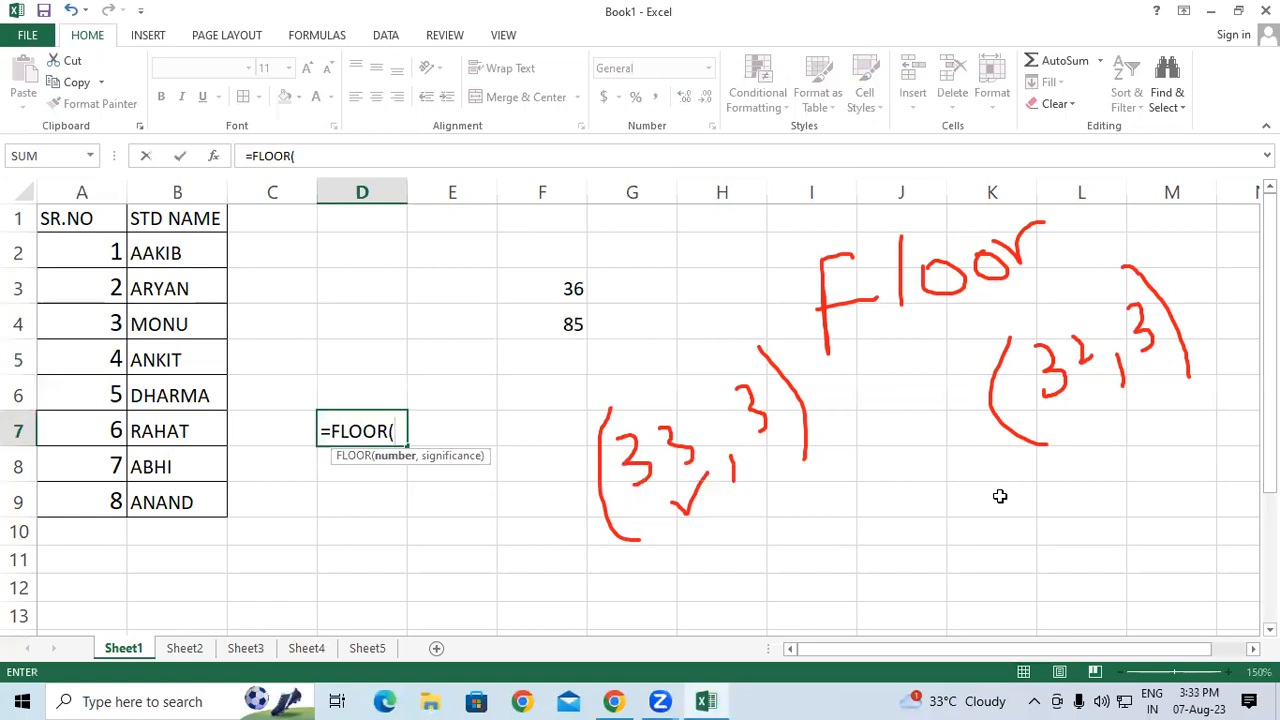
text(65)
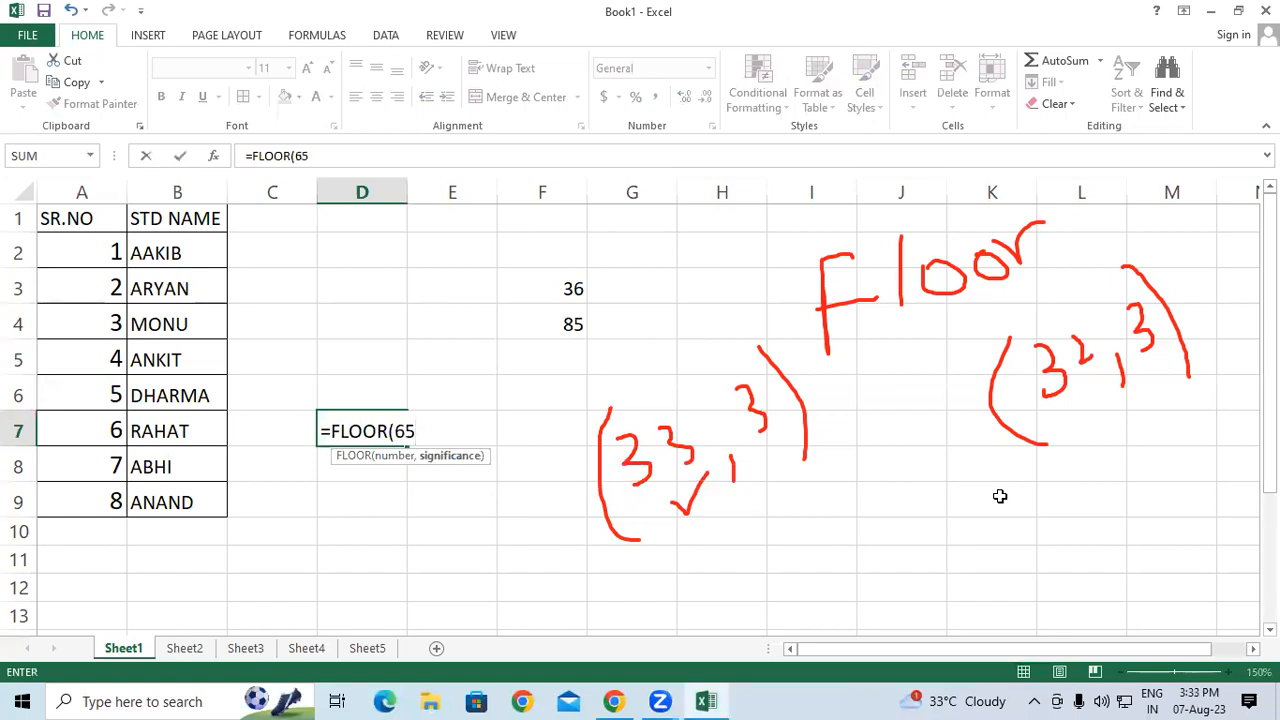
text(,13))
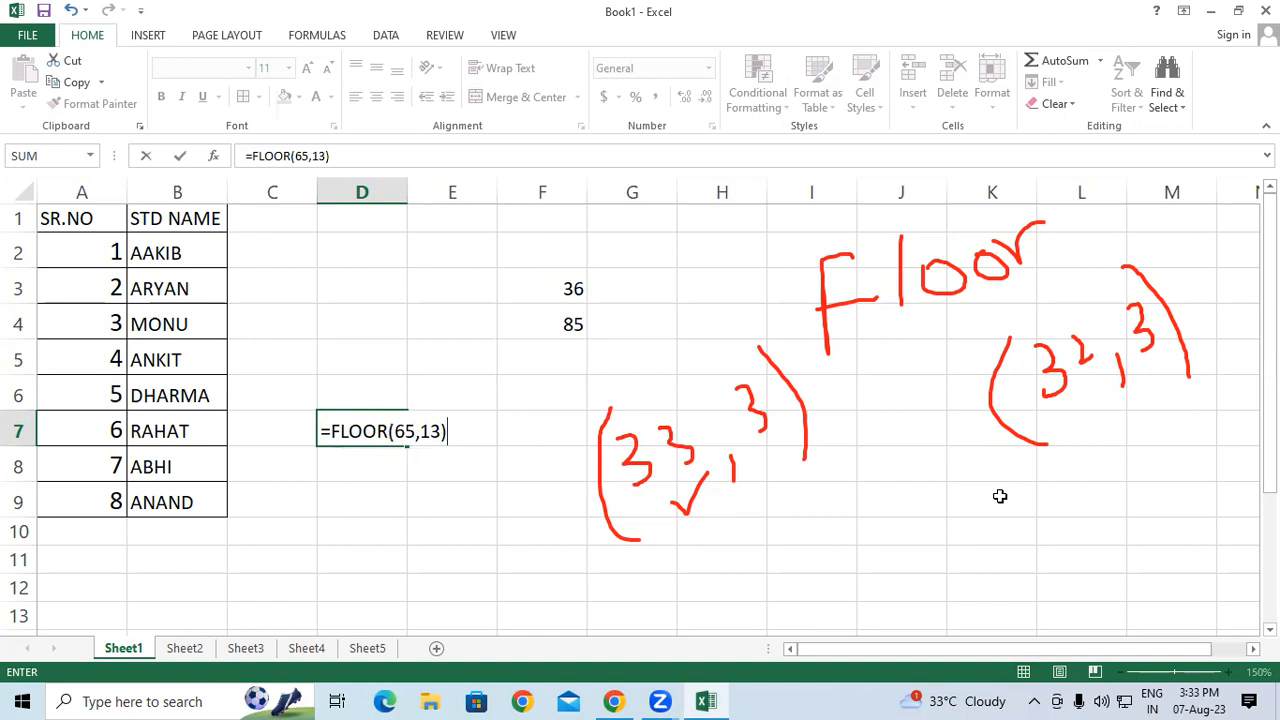
key(Return)
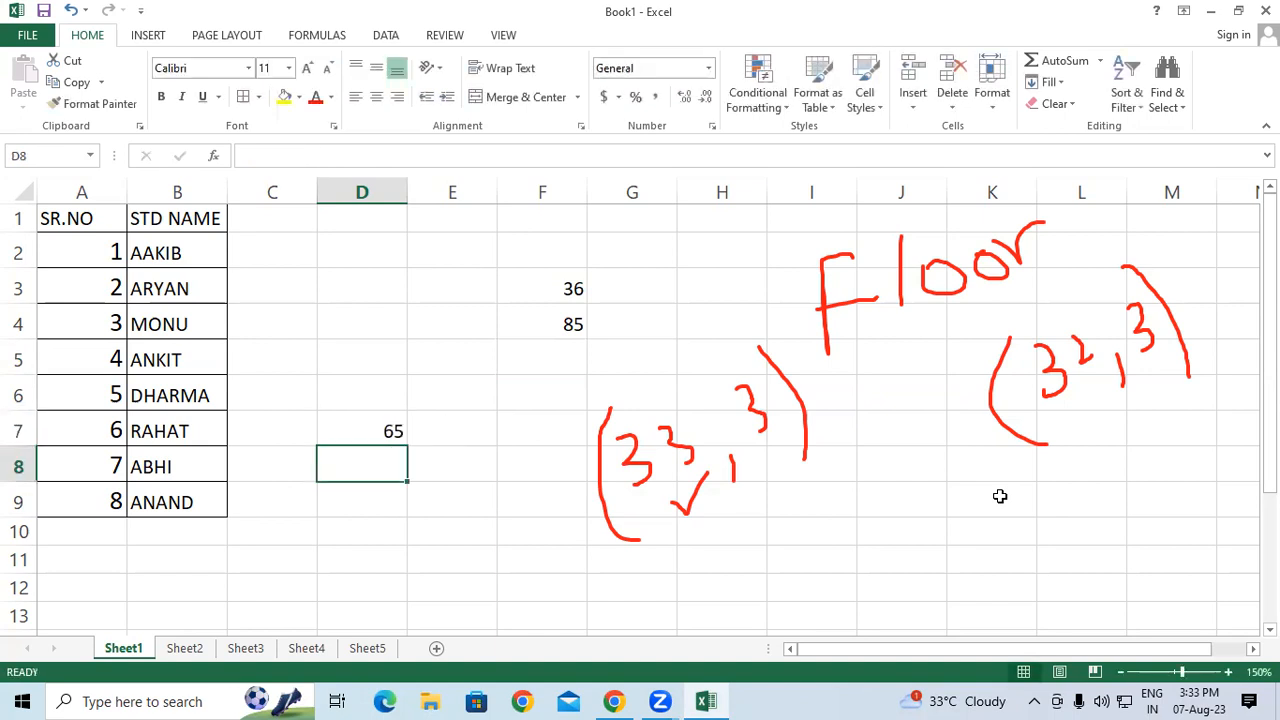
Start a formula in cell D8 with =FLOOR
text(=)
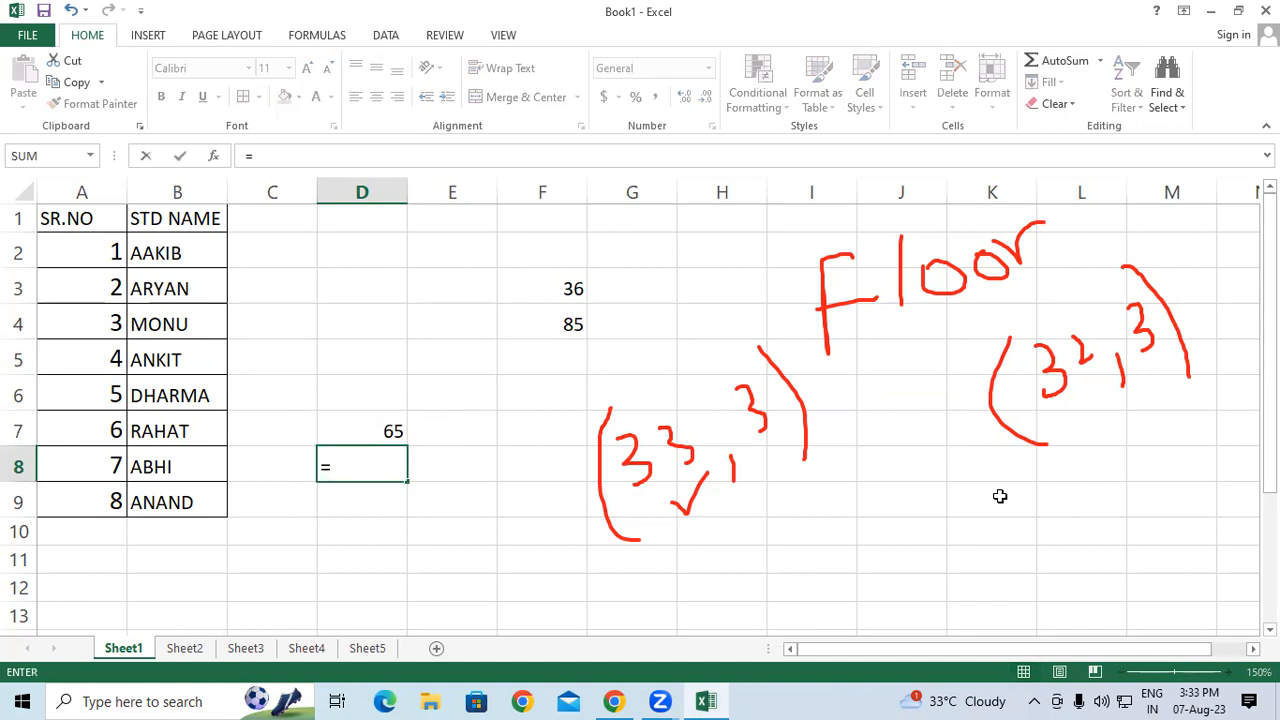
text(FLOOR)
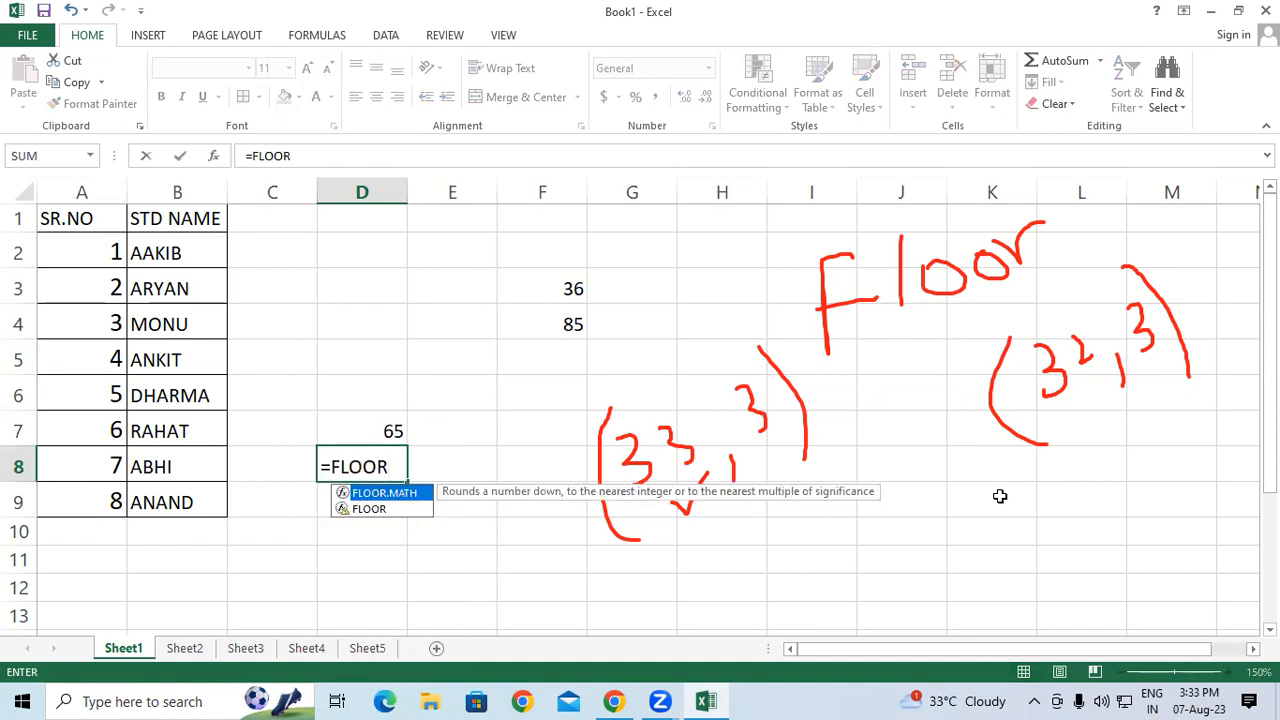
key(Tab)
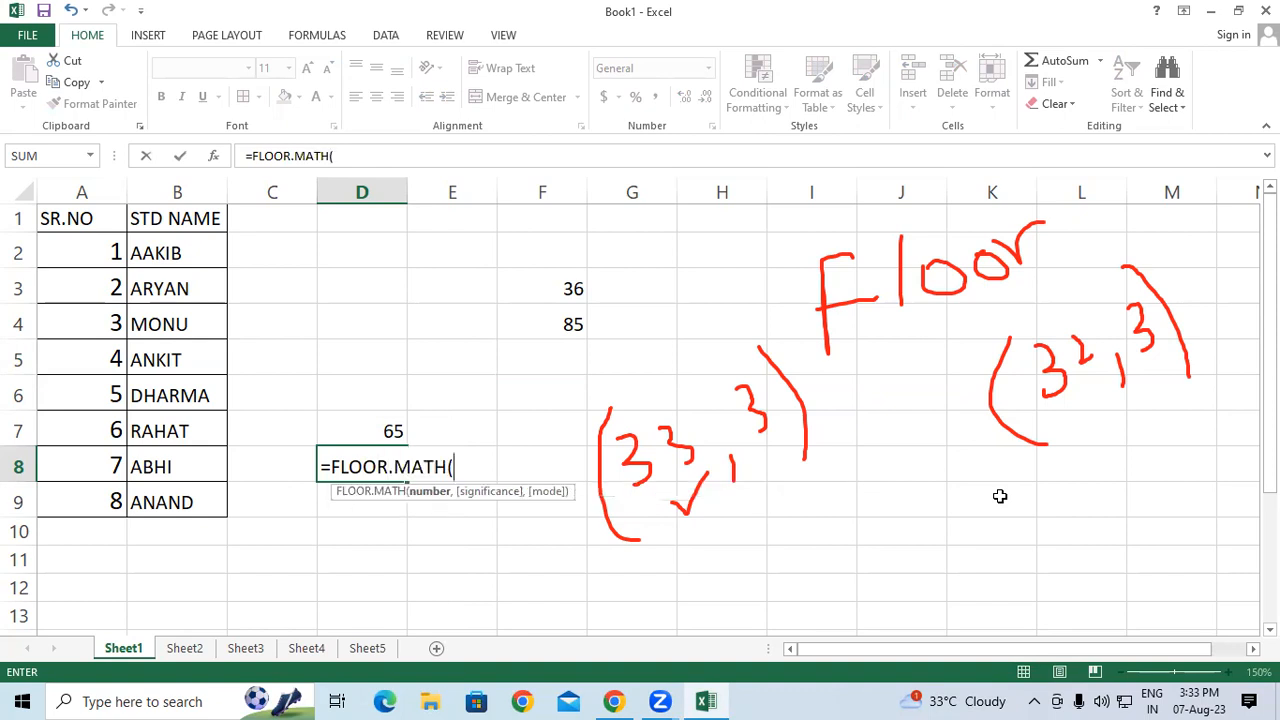
text(69)
key(BackSpace)
key(BackSpace)
key(BackSpace)
key(BackSpace)
key(BackSpace)
key(BackSpace)
key(BackSpace)
key(BackSpace)
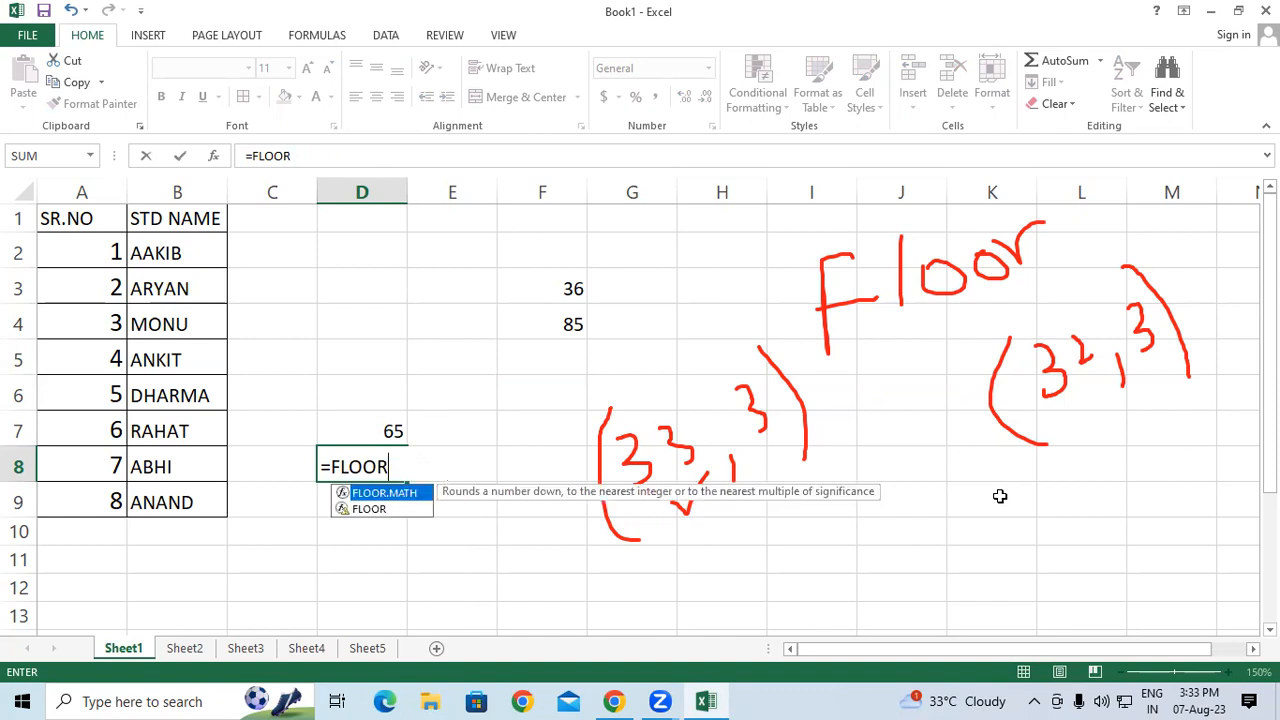
Complete the formula in cell D8 as =FLOOR(69,13), using the plain FLOOR function
key(Down)
key(Tab)
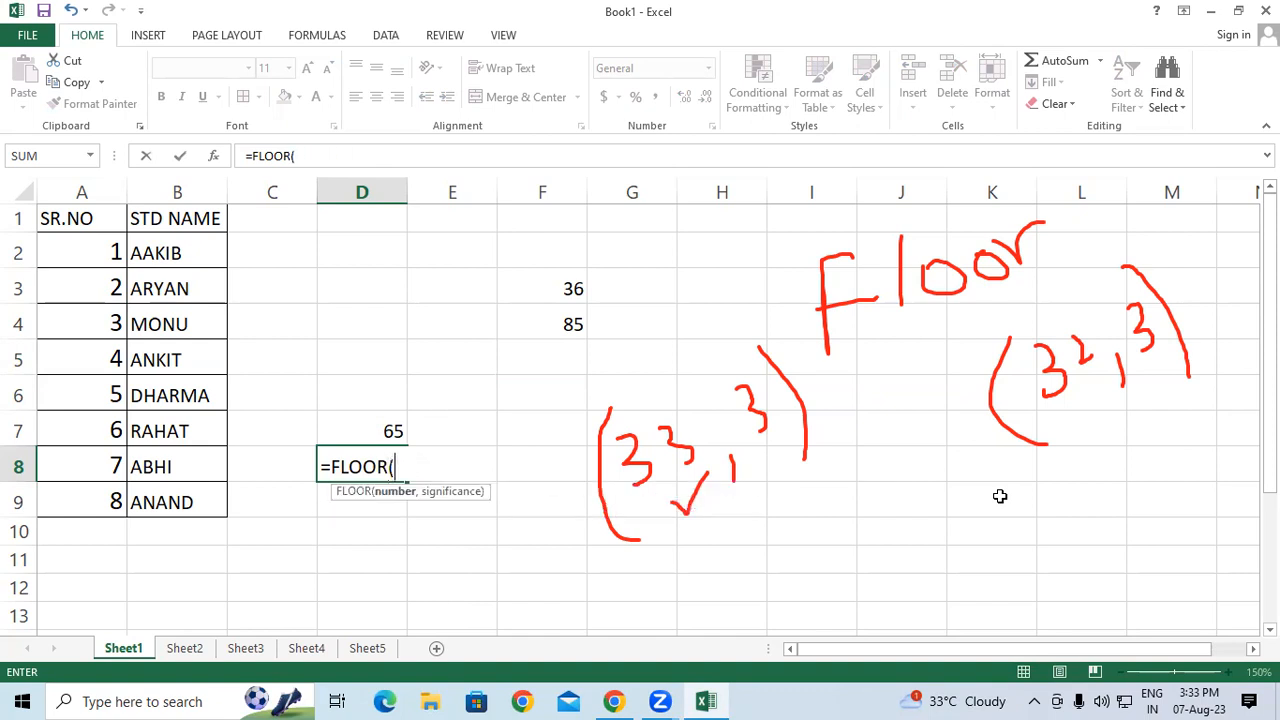
text(69,13)
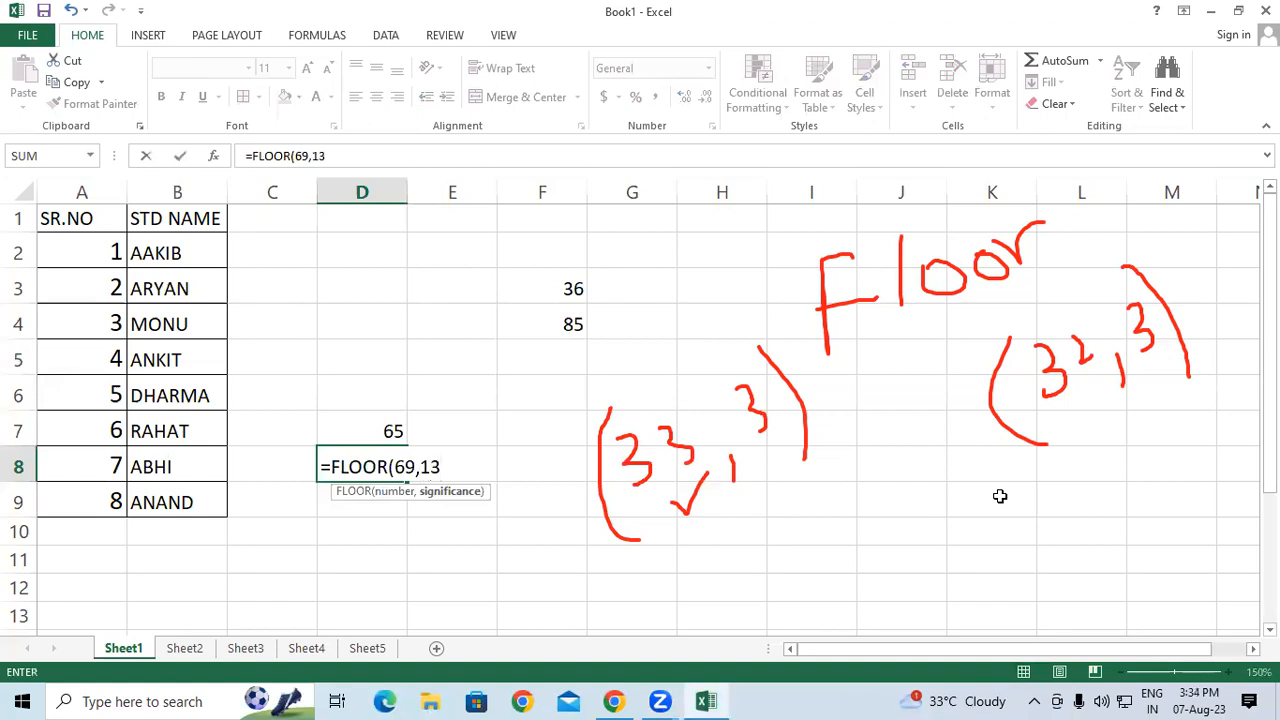
text())
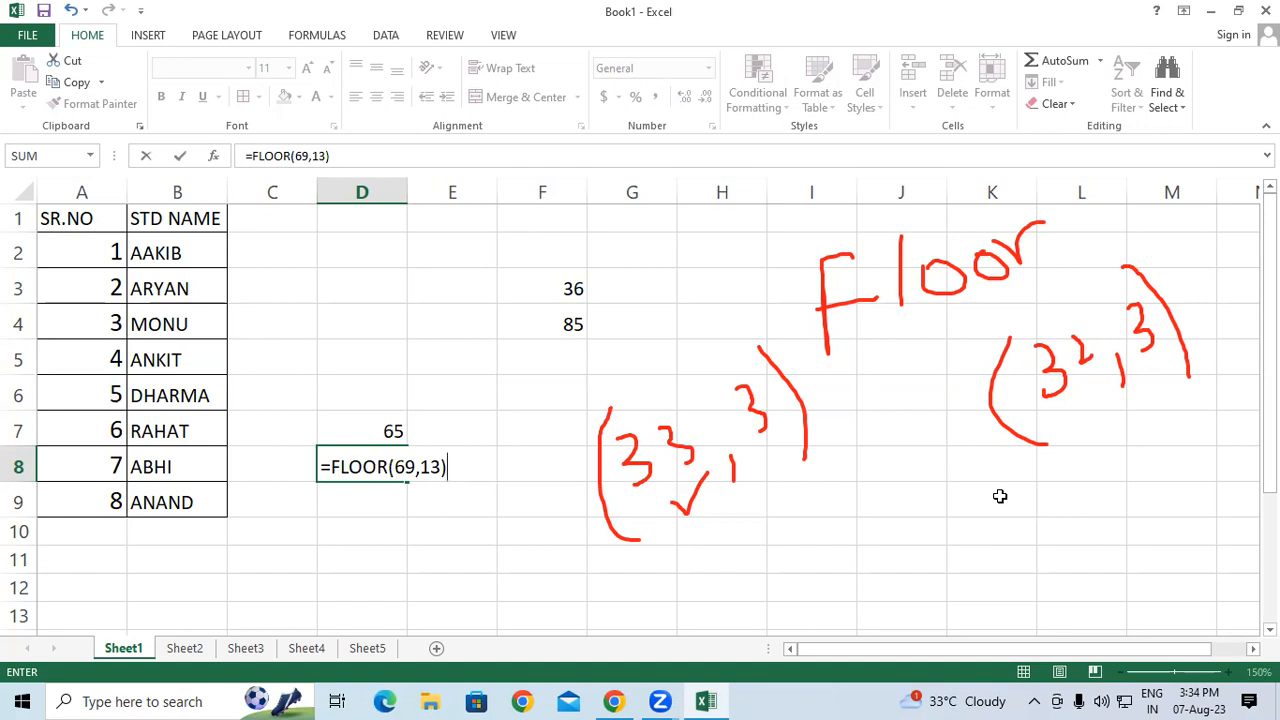
key(Return)
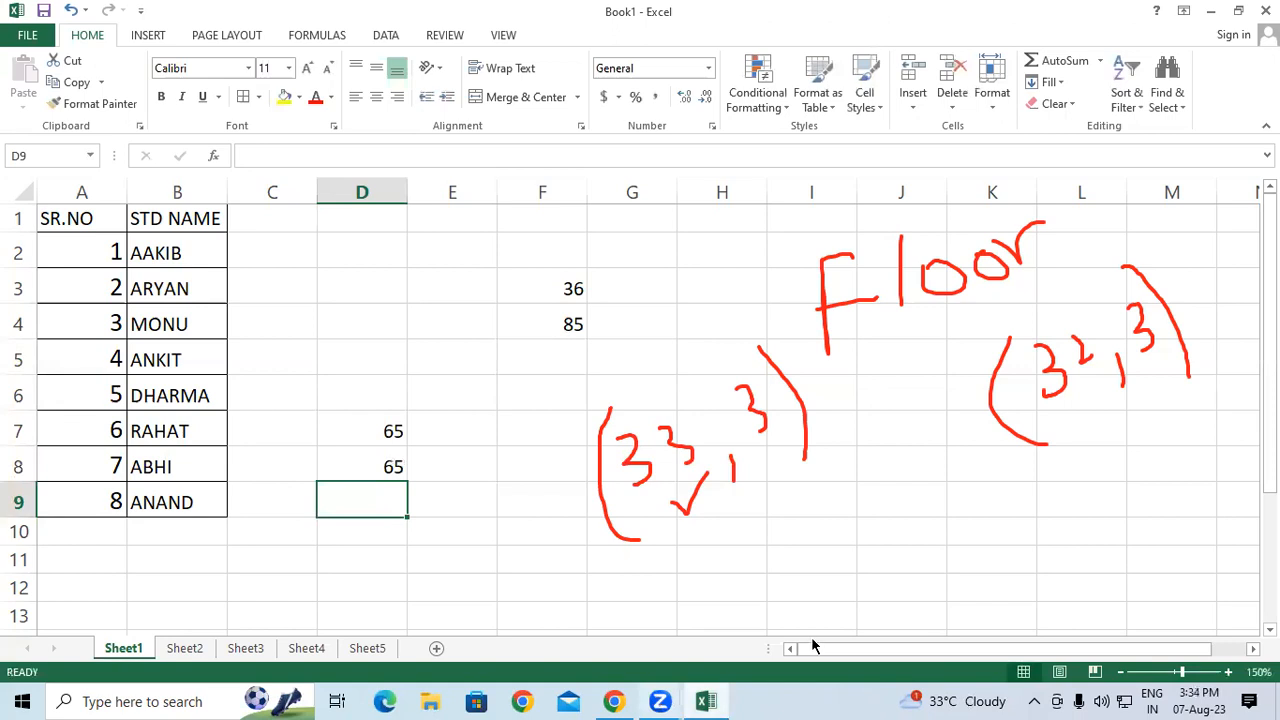
click(990, 370)
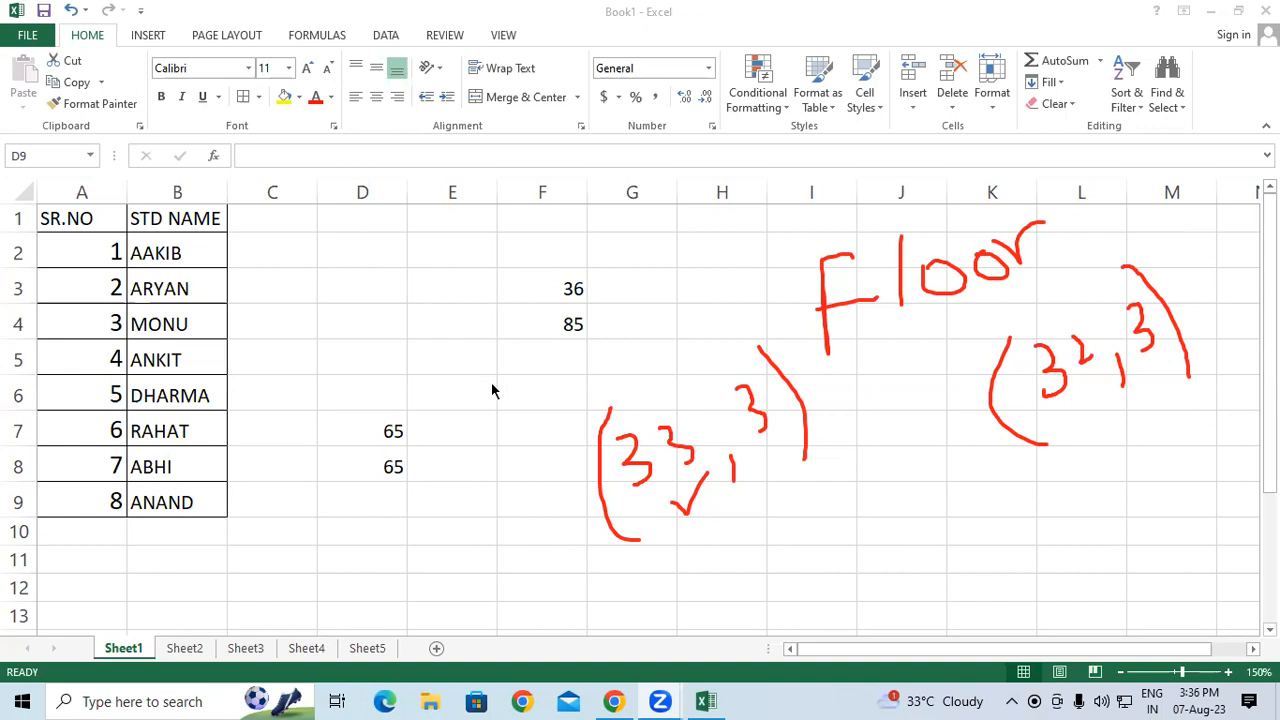
Enter the formula =PRODUCT(4,5) in cell D2
click(376, 258)
click(351, 246)
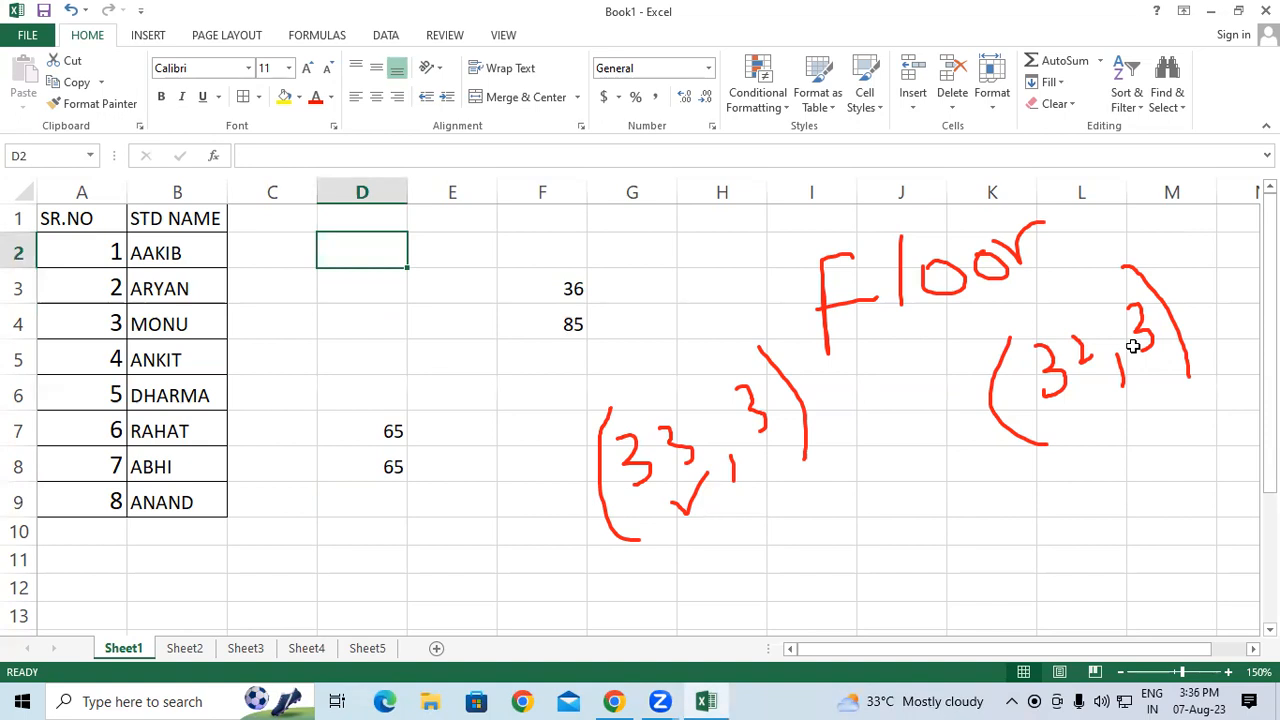
text(=PRO)
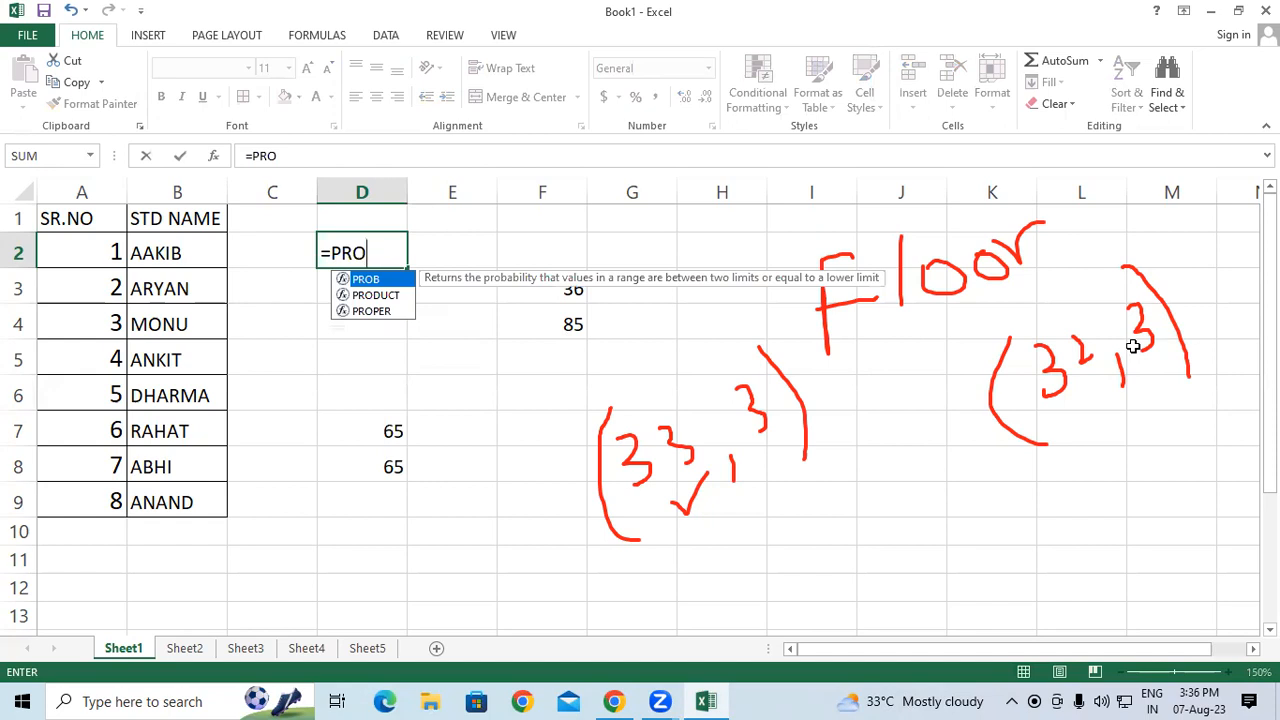
key(Down)
key(Tab)
text(4)
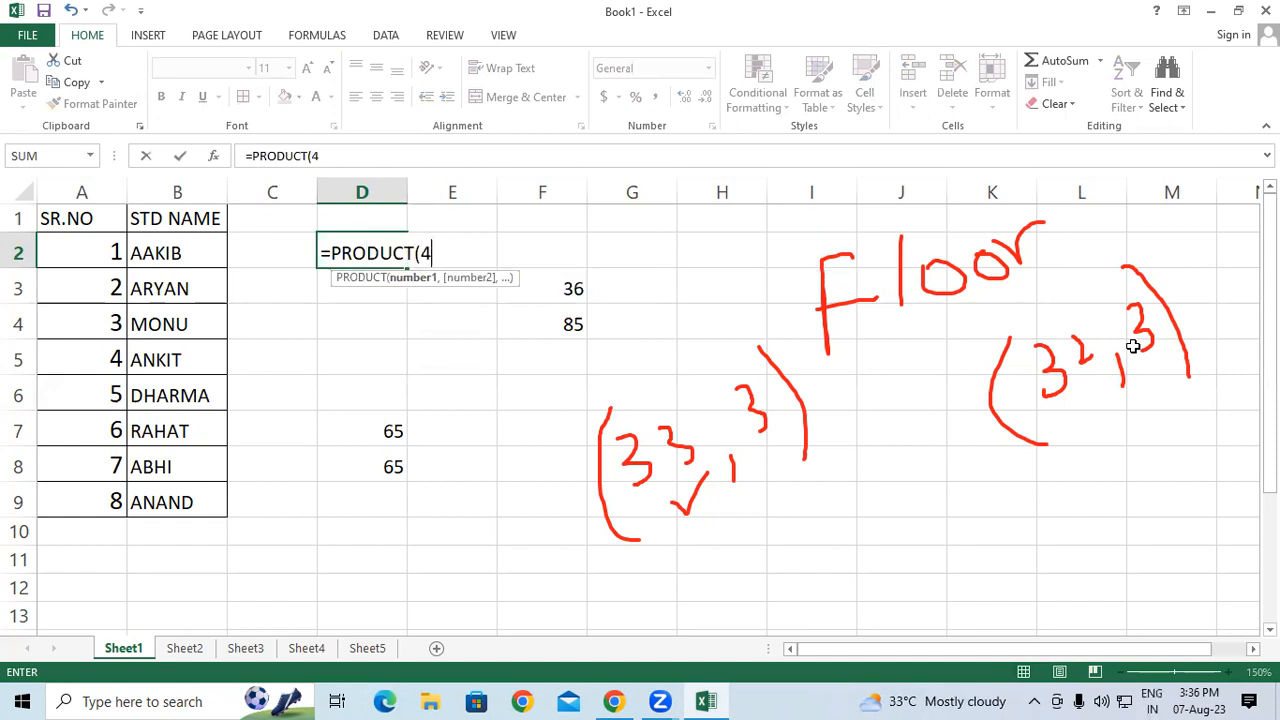
text(,)
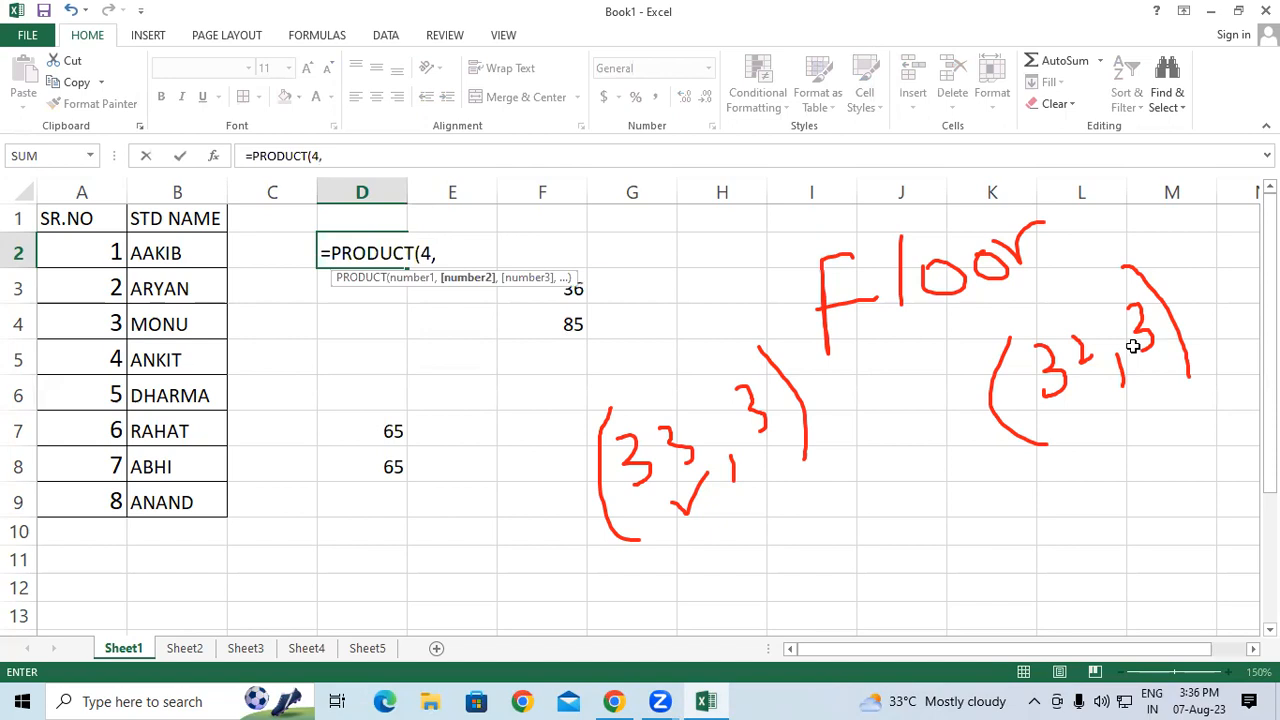
text(5))
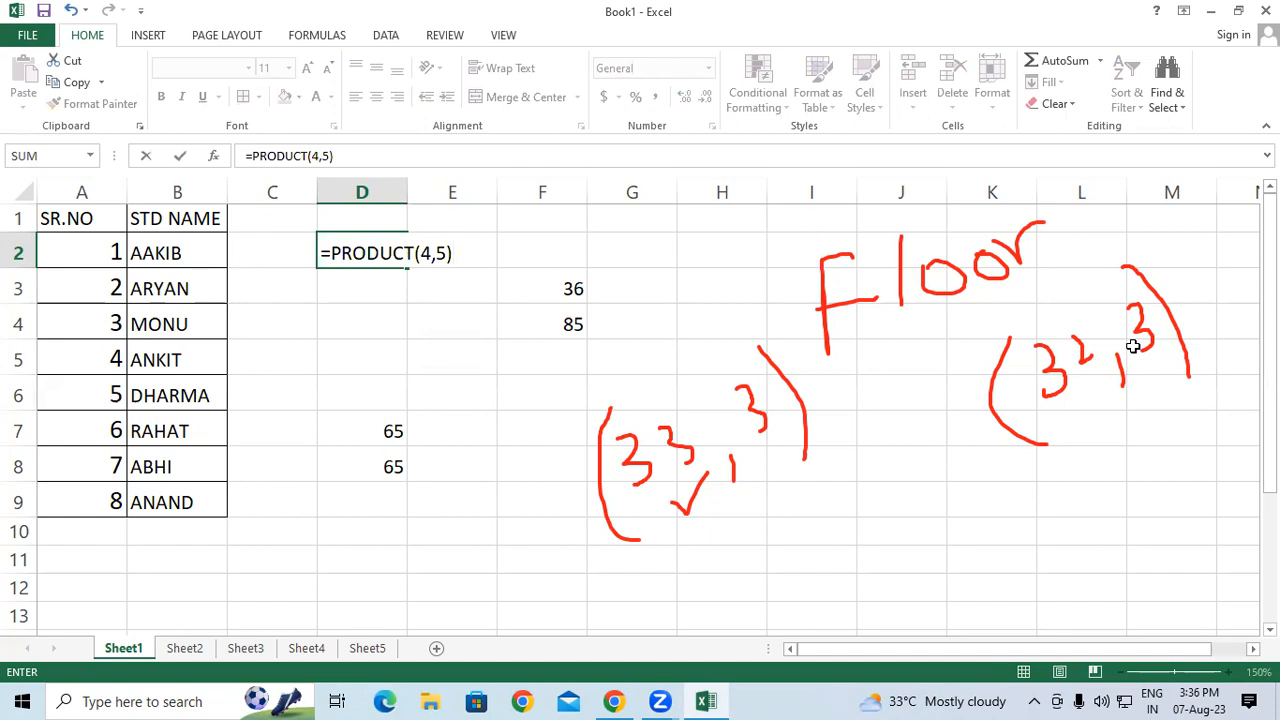
key(Return)
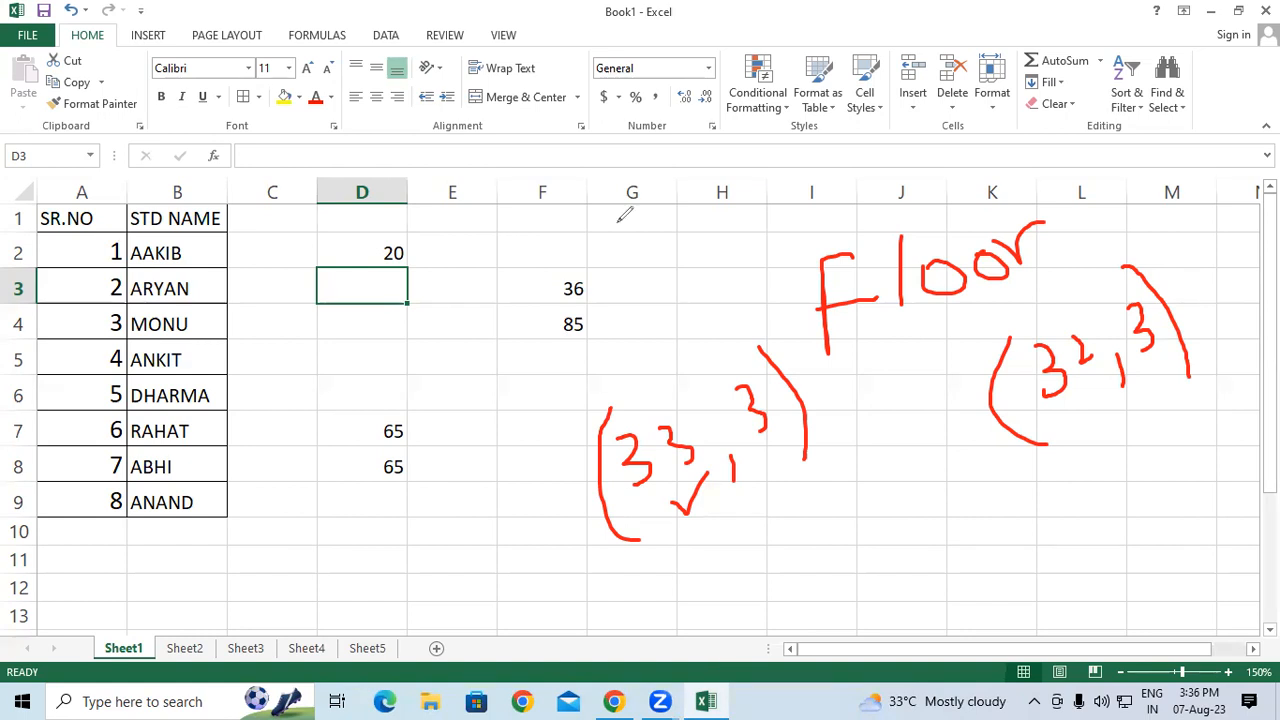
Handwrite the function name "quatient" in red above the Floor heading, around columns G to I
mouse_move(606, 216)
mouse_down()
mouse_move(608, 283)
mouse_move(663, 206)
mouse_move(700, 196)
mouse_move(724, 218)
mouse_move(716, 180)
mouse_move(753, 209)
mouse_move(776, 175)
mouse_move(818, 186)
mouse_move(834, 176)
mouse_move(848, 190)
mouse_move(866, 146)
mouse_up()
click(735, 175)
Handwrite a long division of 20 by 5 over columns D to F, with 4 as the quotient
mouse_move(398, 365)
mouse_down()
mouse_move(411, 389)
mouse_move(456, 352)
mouse_up()
drag(372, 350, 372, 477)
mouse_move(356, 372)
mouse_down()
mouse_move(490, 297)
mouse_move(553, 358)
mouse_move(346, 406)
mouse_move(326, 440)
mouse_up()
drag(332, 396, 365, 387)
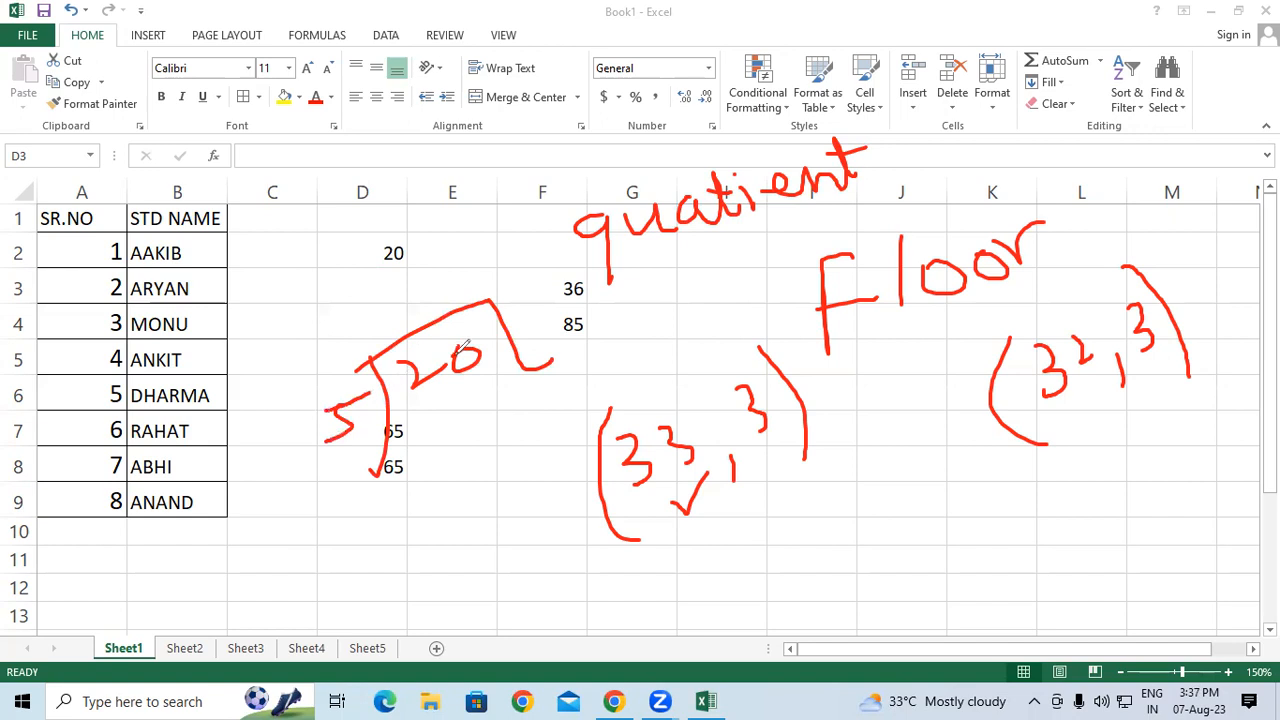
mouse_move(525, 298)
mouse_down()
mouse_move(530, 345)
mouse_move(584, 322)
mouse_up()
Change the handwritten dividend to 23, subtract 20 beneath it, and write an x and the remainder 3 below the line
click(435, 424)
mouse_move(455, 345)
mouse_down()
mouse_move(490, 360)
mouse_move(484, 390)
mouse_up()
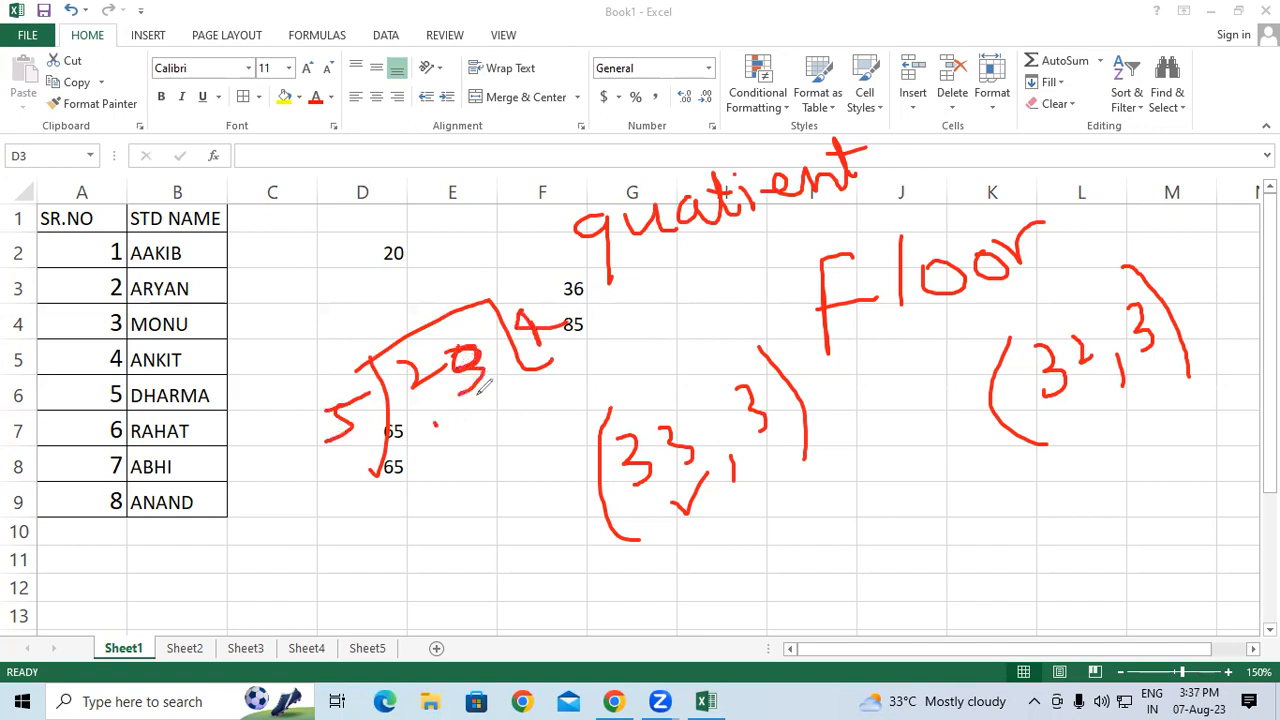
drag(428, 424, 470, 455)
mouse_move(490, 400)
mouse_down()
mouse_move(481, 425)
mouse_move(492, 400)
mouse_up()
drag(436, 487, 515, 447)
mouse_move(477, 485)
mouse_down()
mouse_move(455, 557)
mouse_move(497, 548)
mouse_up()
mouse_move(519, 484)
mouse_down()
mouse_move(537, 503)
mouse_move(527, 510)
mouse_up()
Emphasize the division result by circling the quotient 4 and underlining the "quatient" heading and the remainder 3
mouse_move(570, 286)
mouse_down()
mouse_move(515, 310)
mouse_move(574, 360)
mouse_move(553, 289)
mouse_up()
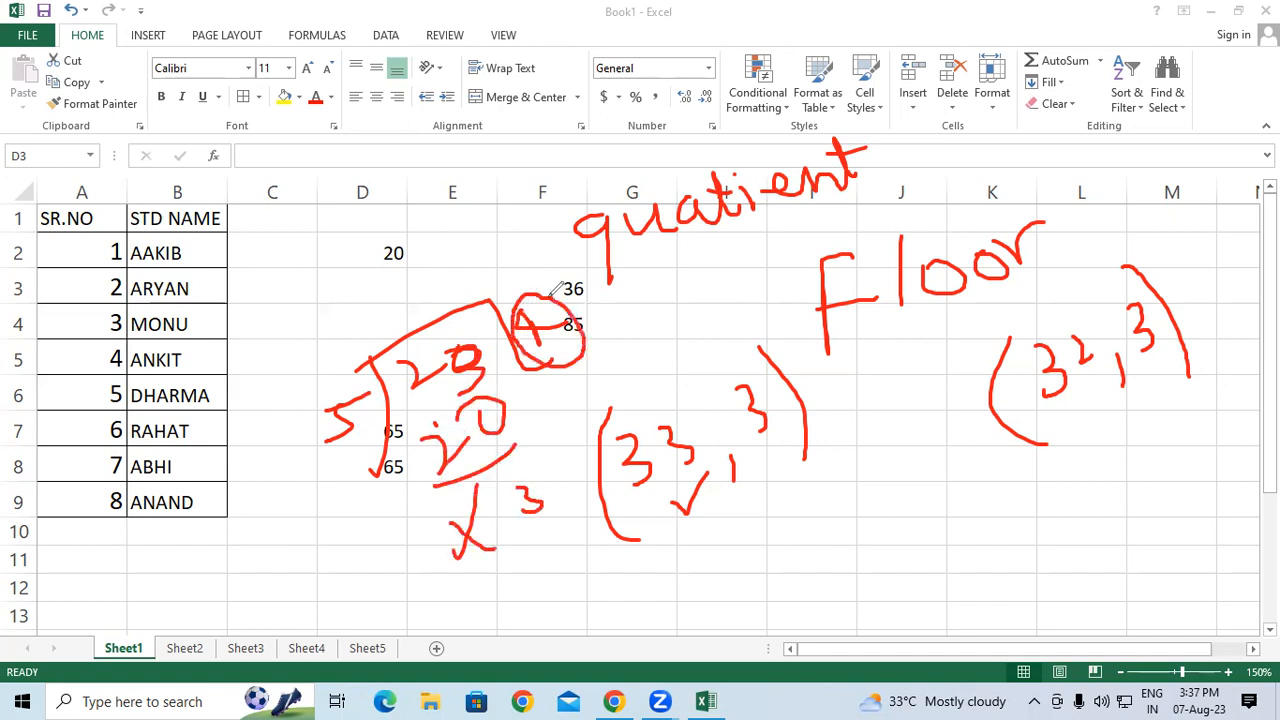
drag(668, 266, 862, 178)
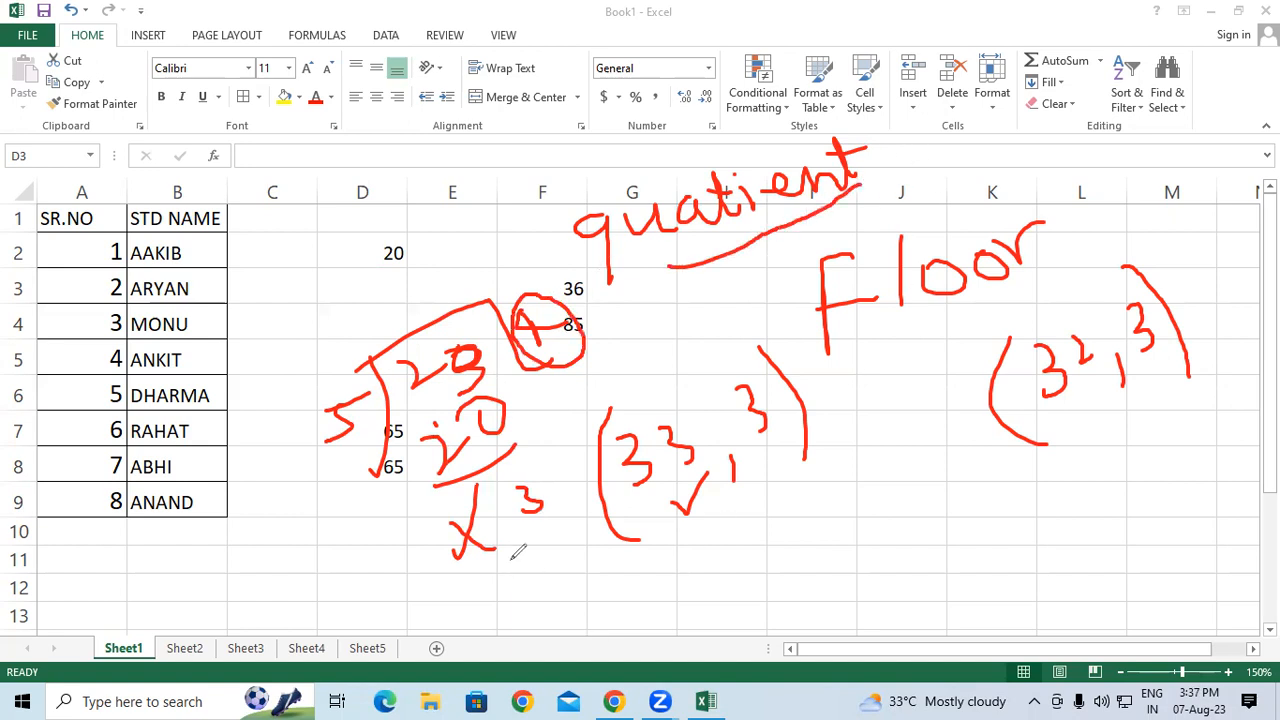
drag(512, 556, 606, 452)
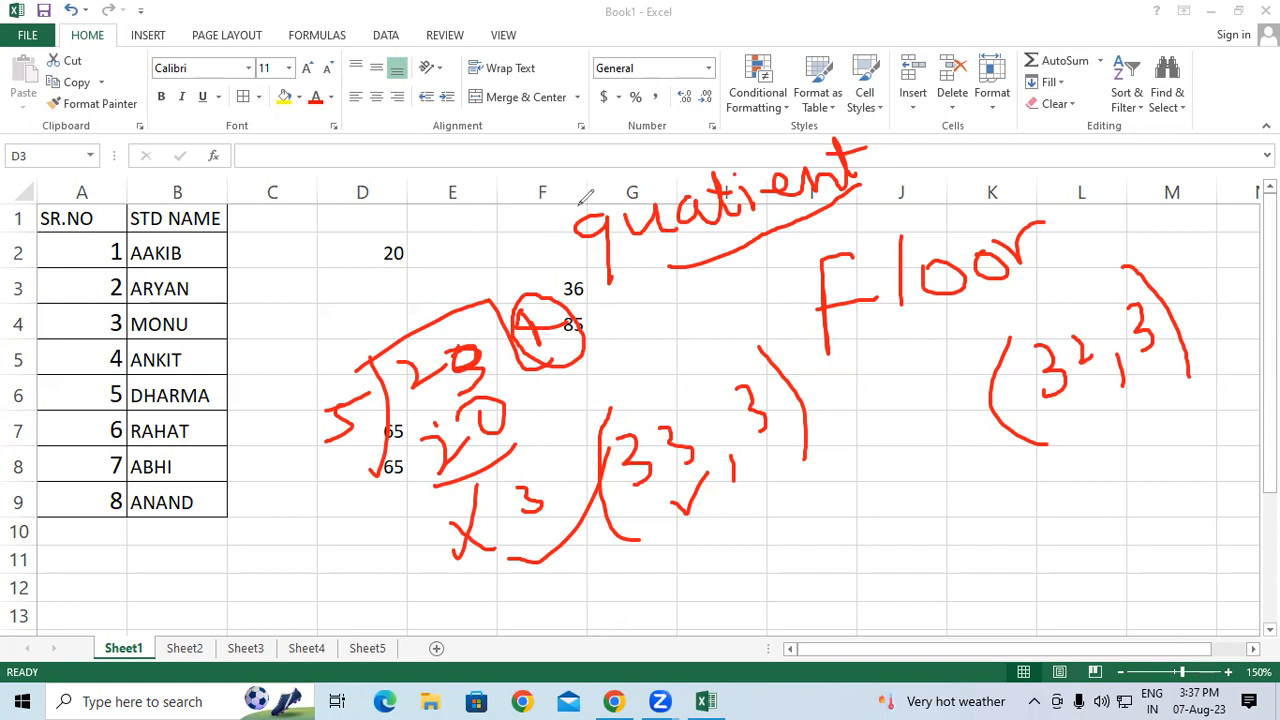
Draw an arc linking the handwritten divisor 5 to the dividend 23, and cross out the remainder 3
mouse_move(363, 389)
mouse_down()
mouse_move(357, 286)
mouse_move(425, 340)
mouse_up()
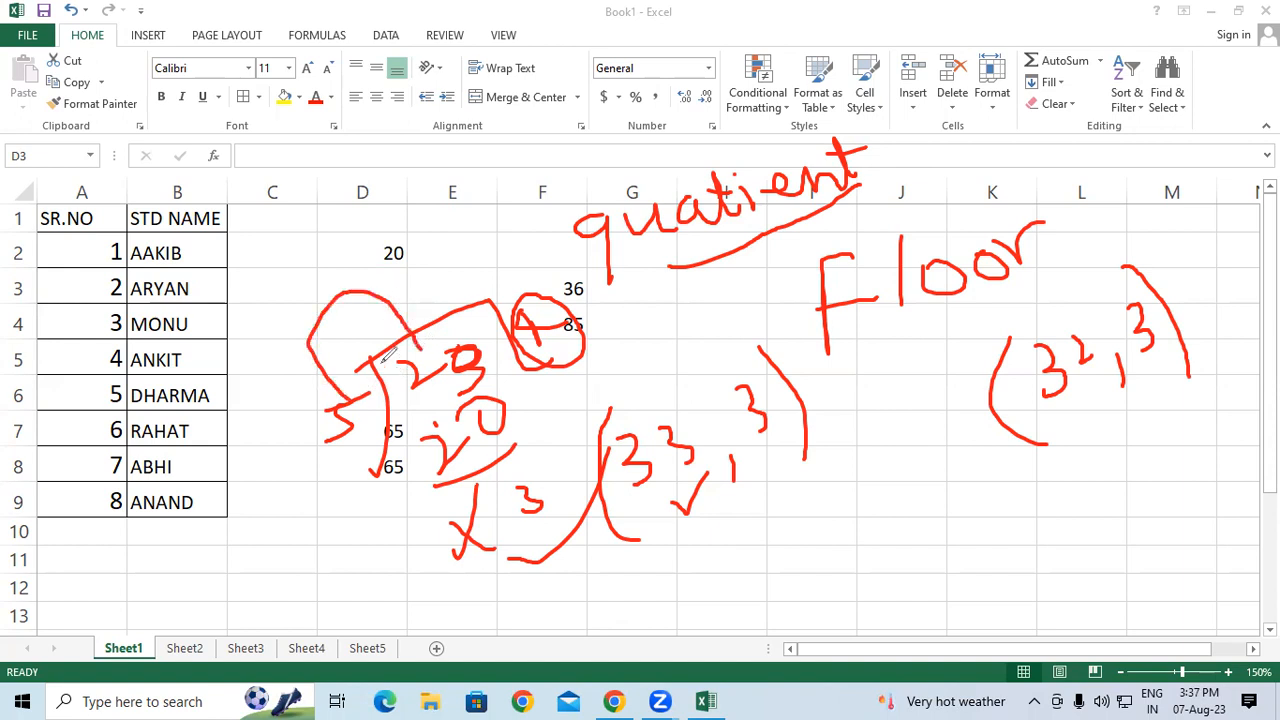
mouse_move(567, 460)
mouse_down()
mouse_move(580, 590)
mouse_move(628, 556)
mouse_up()
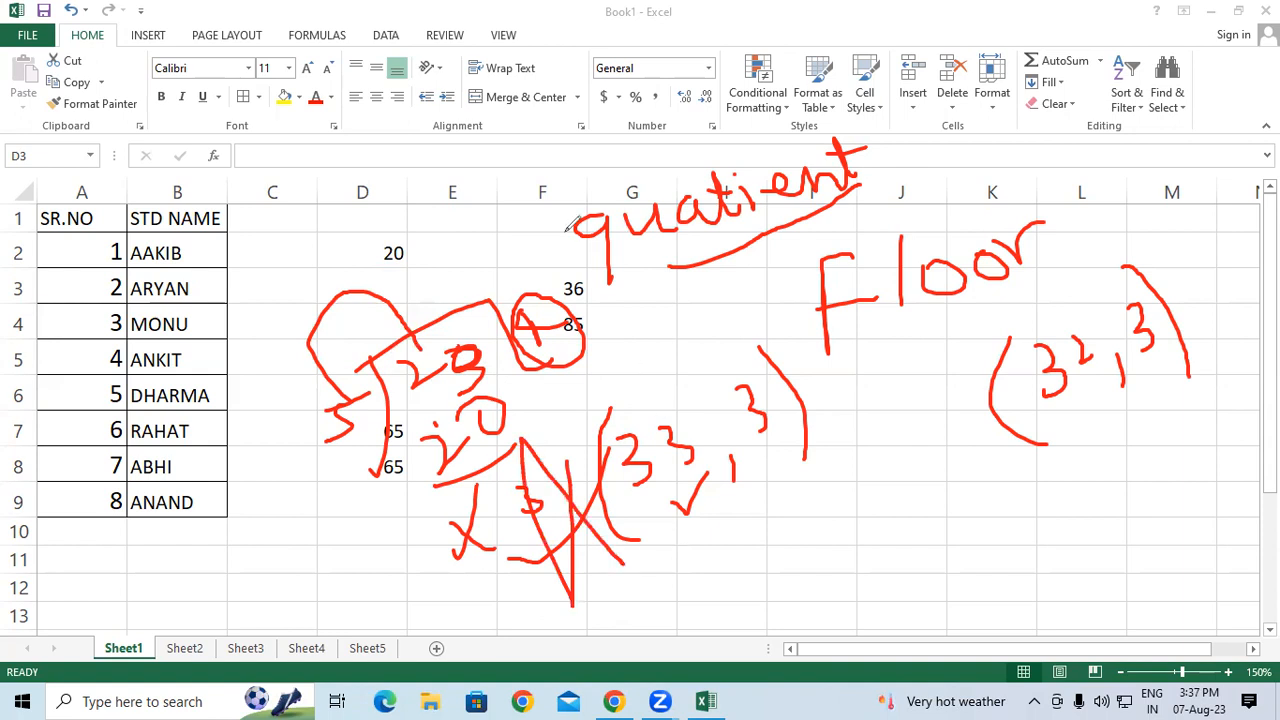
Handwrite the QUOTIENT arguments (23,5) in parentheses above the long division, over columns C to E, and retrace the 3
mouse_move(255, 235)
mouse_down()
mouse_move(303, 250)
mouse_move(330, 228)
mouse_move(314, 258)
mouse_up()
mouse_move(368, 185)
mouse_down()
mouse_move(392, 216)
mouse_move(371, 225)
mouse_up()
drag(367, 185, 381, 181)
mouse_move(266, 198)
mouse_down()
mouse_move(245, 338)
mouse_move(270, 345)
mouse_up()
drag(378, 148, 438, 236)
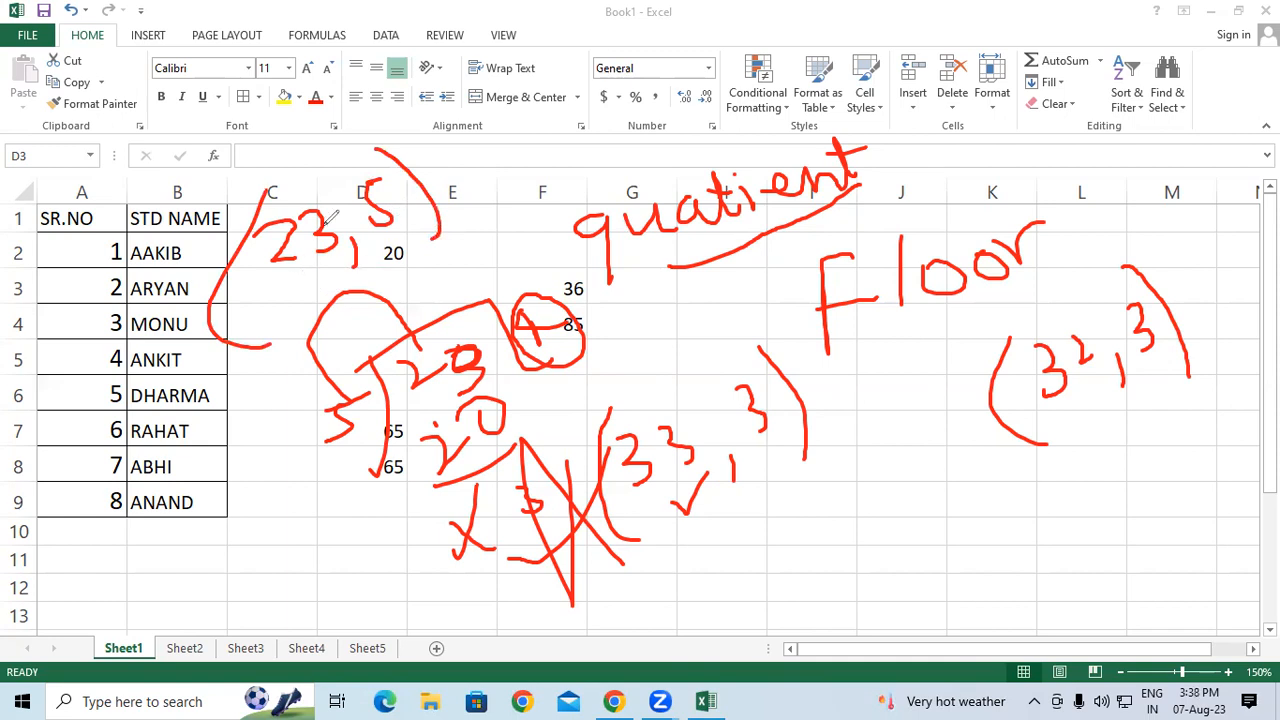
mouse_move(316, 214)
mouse_down()
mouse_move(318, 250)
mouse_move(330, 250)
mouse_move(346, 228)
mouse_move(305, 242)
mouse_move(328, 206)
mouse_up()
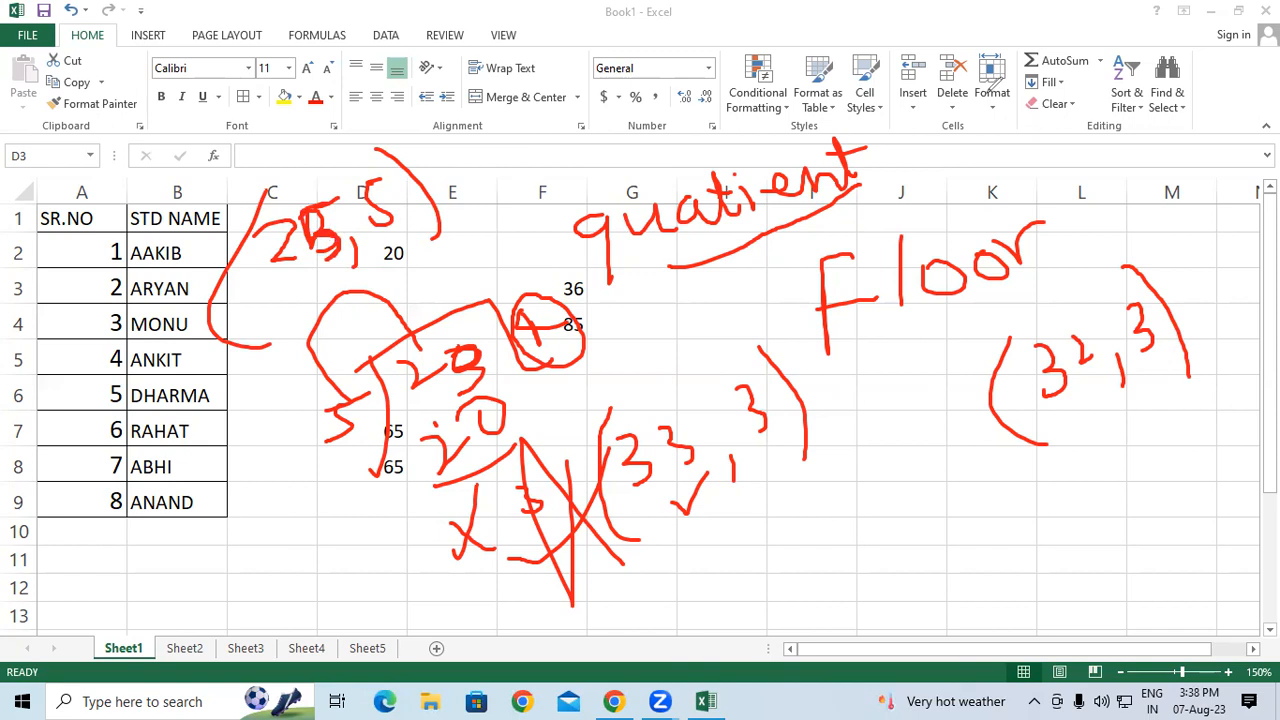
Clear all handwritten annotations and enter the formula =QUOTIENT(23,5) in cell J3
click(988, 91)
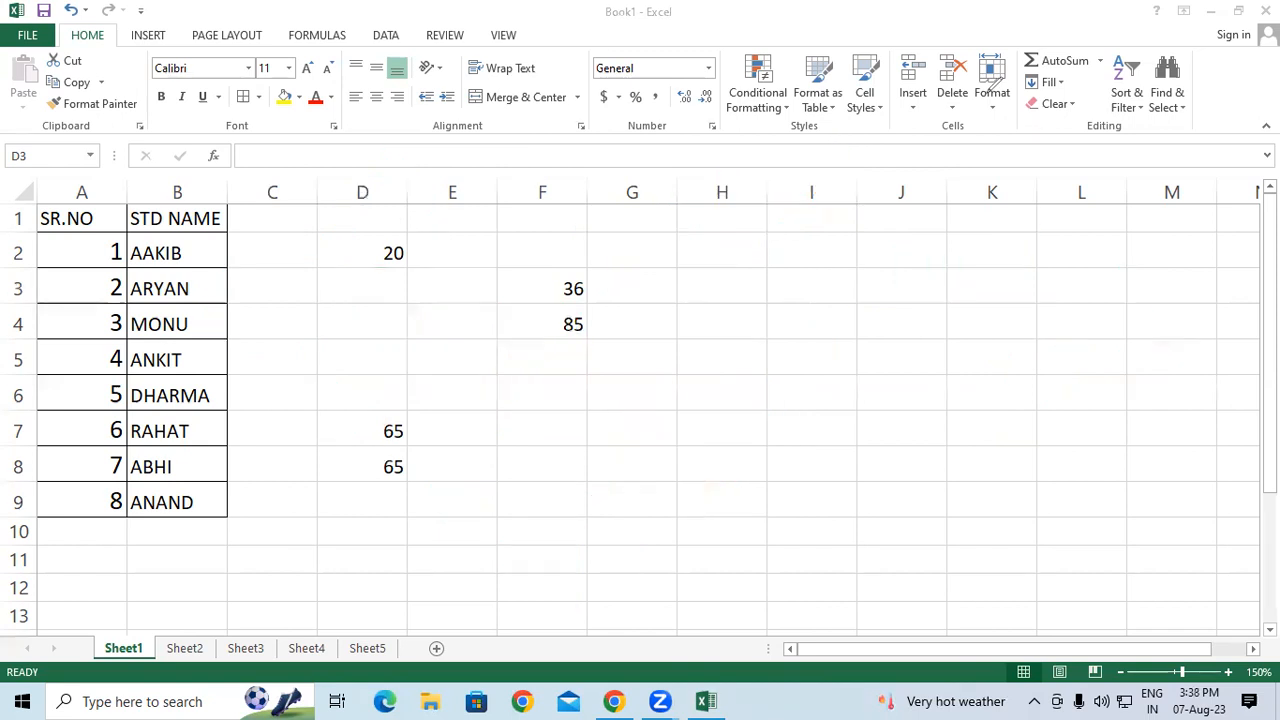
click(926, 292)
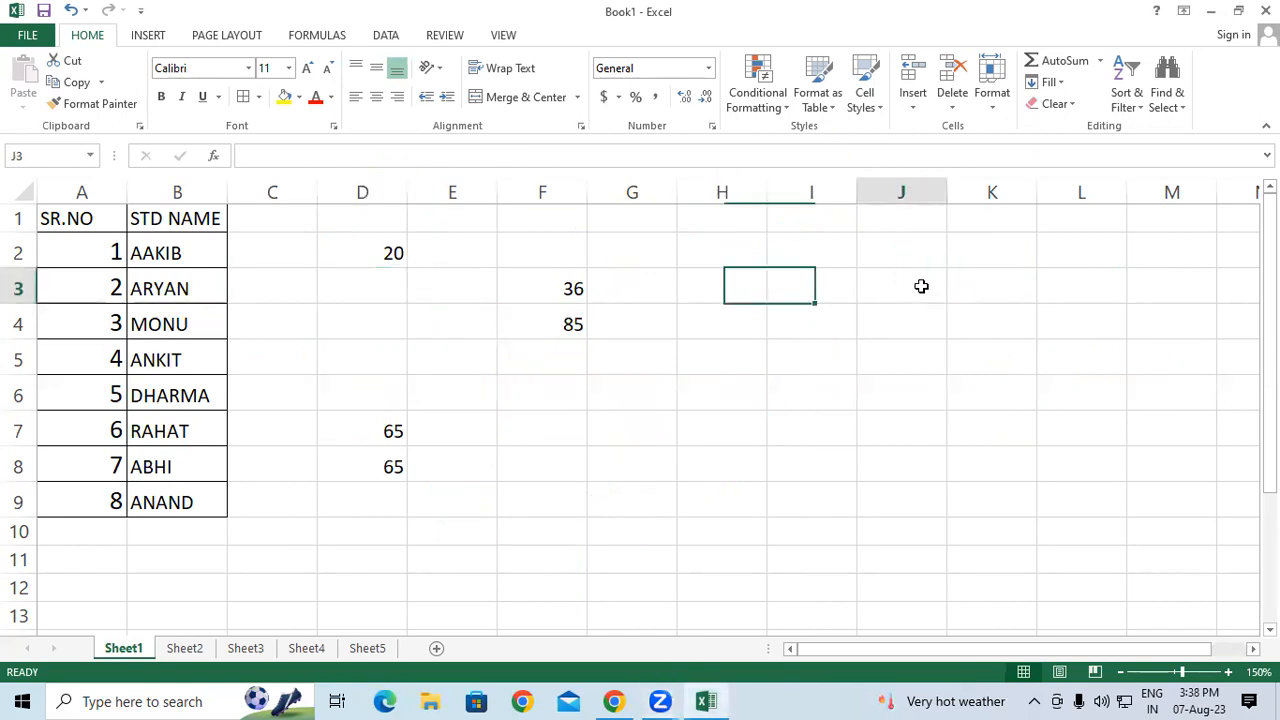
text(=QU)
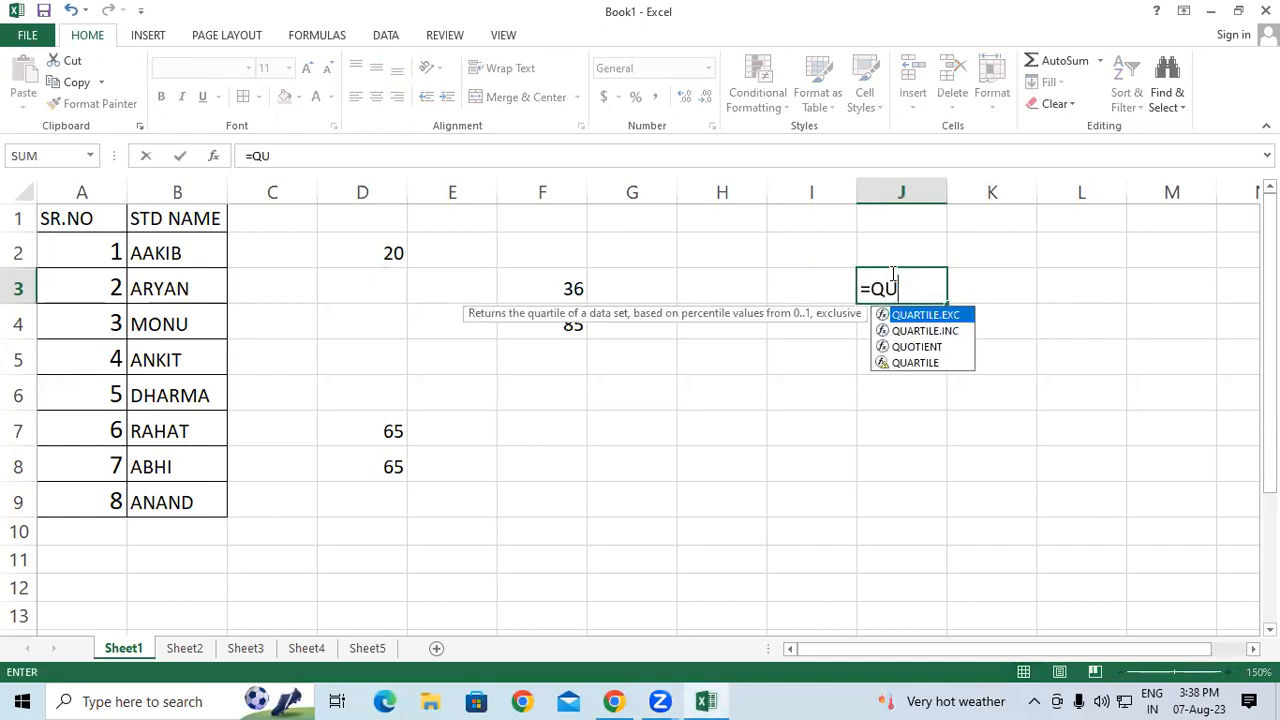
key(Down)
key(Down)
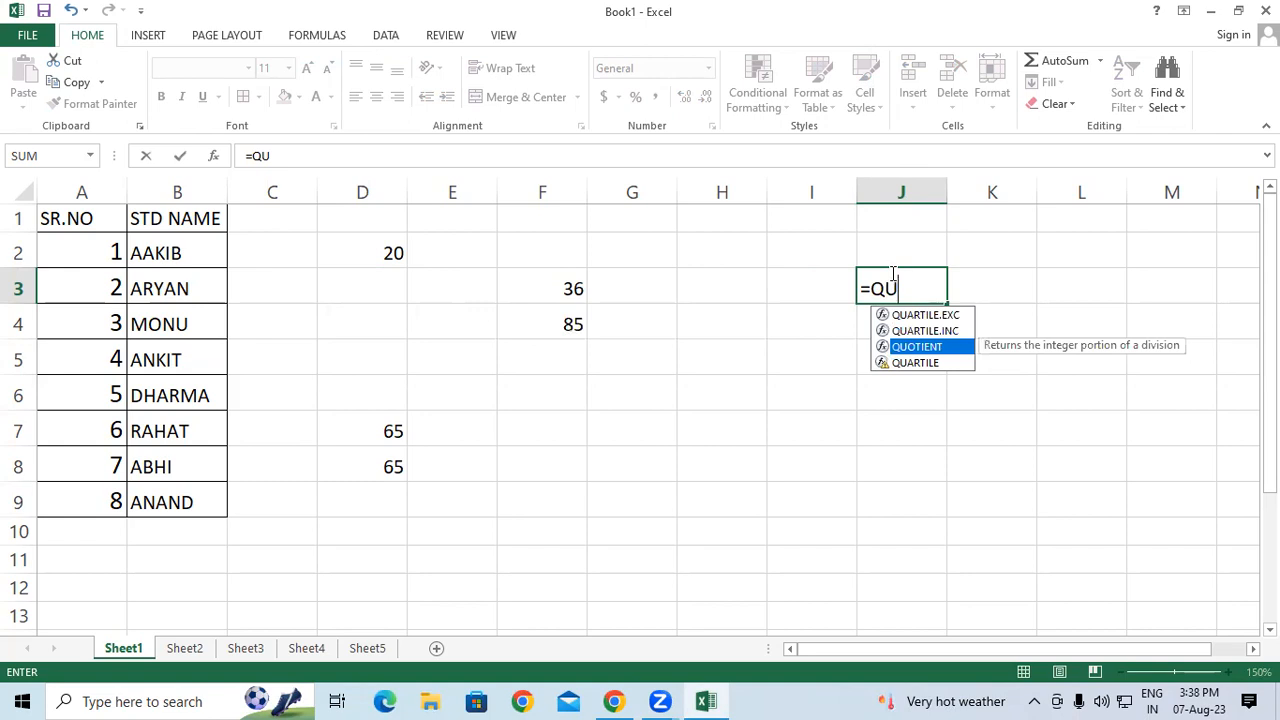
key(Tab)
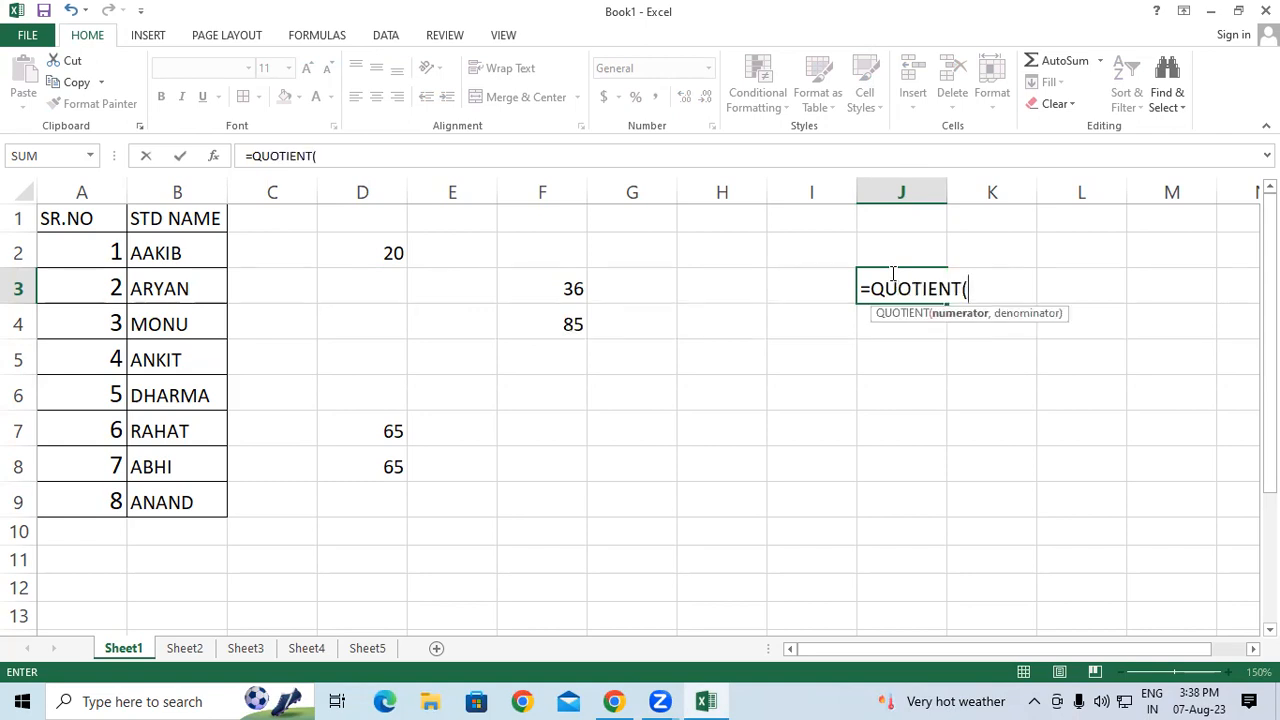
text(23,5)
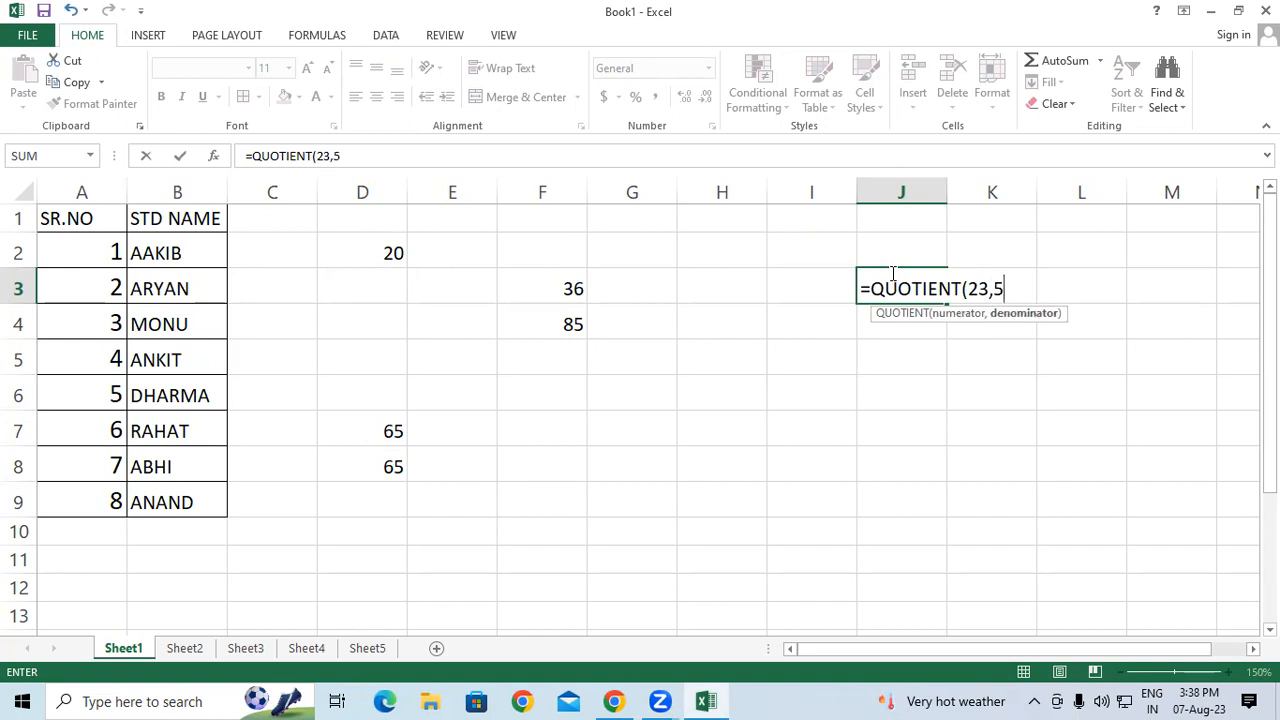
text())
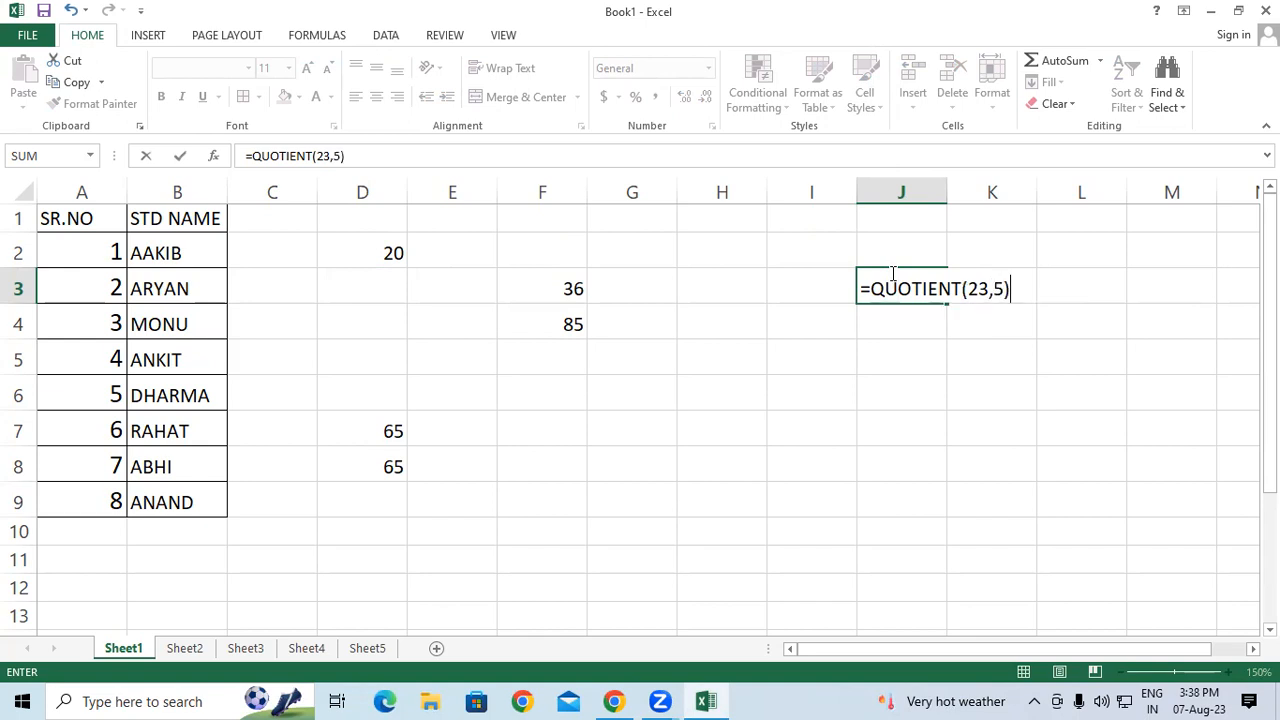
key(Return)
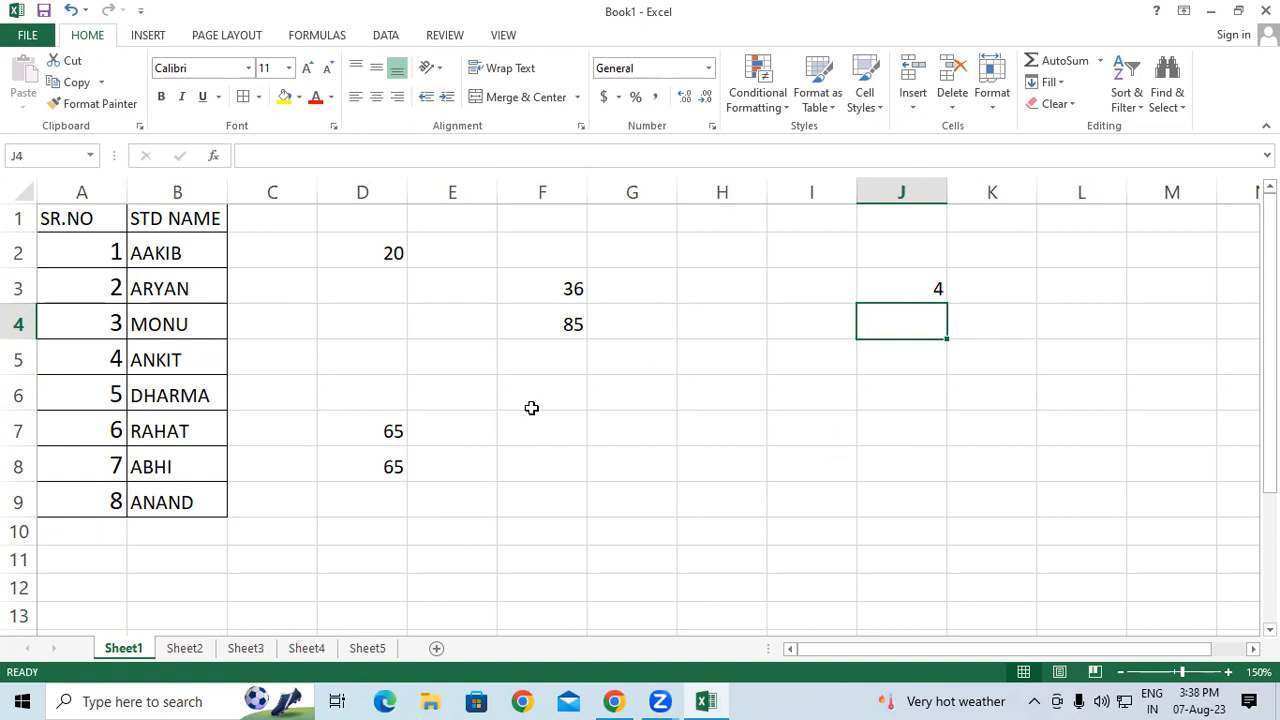
Delete the example formulas and results in the range D2:K9
drag(390, 256, 1037, 514)
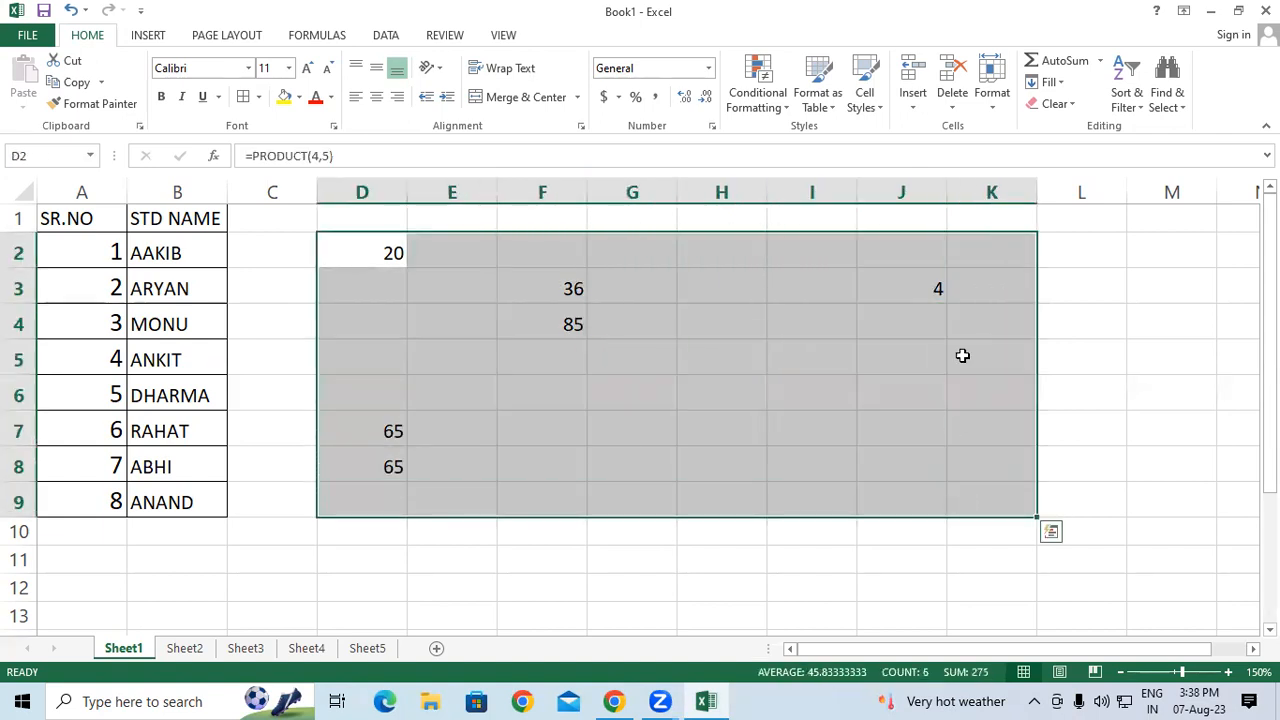
click(963, 80)
click(581, 268)
drag(581, 268, 537, 260)
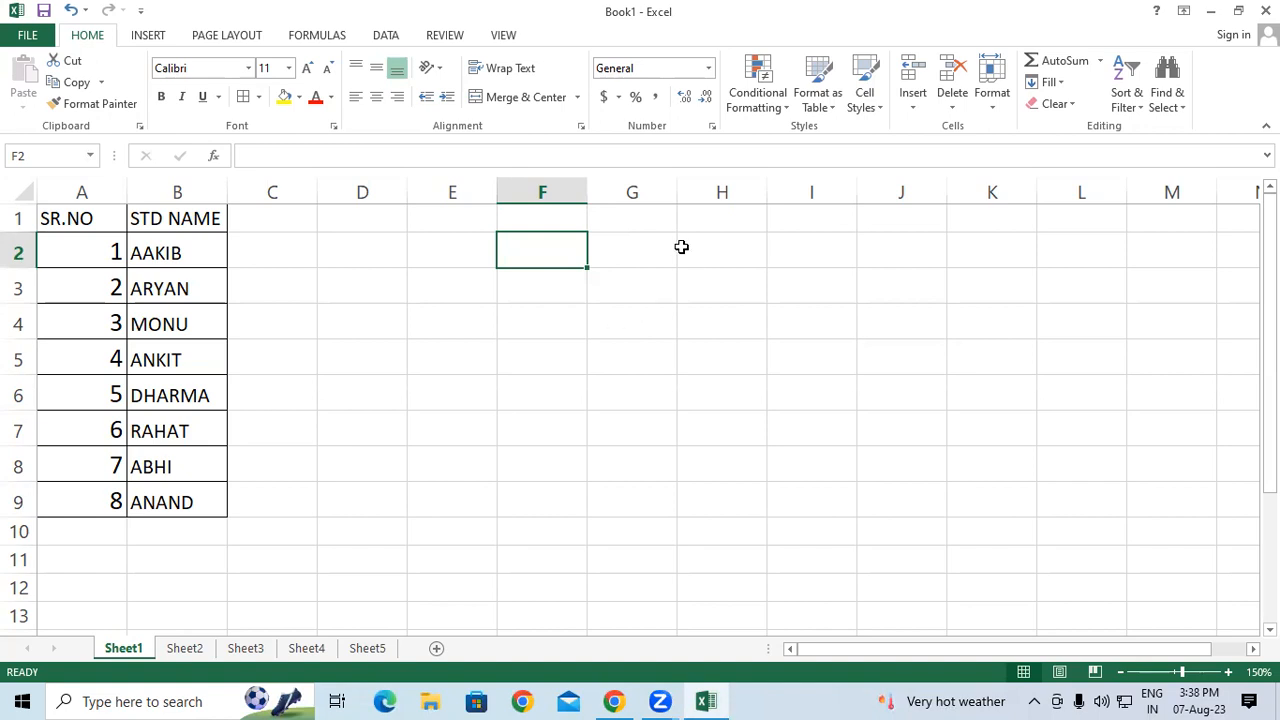
Merge and center the range G1:I2 and enter the title TAX INVOICE in it
drag(629, 220, 836, 250)
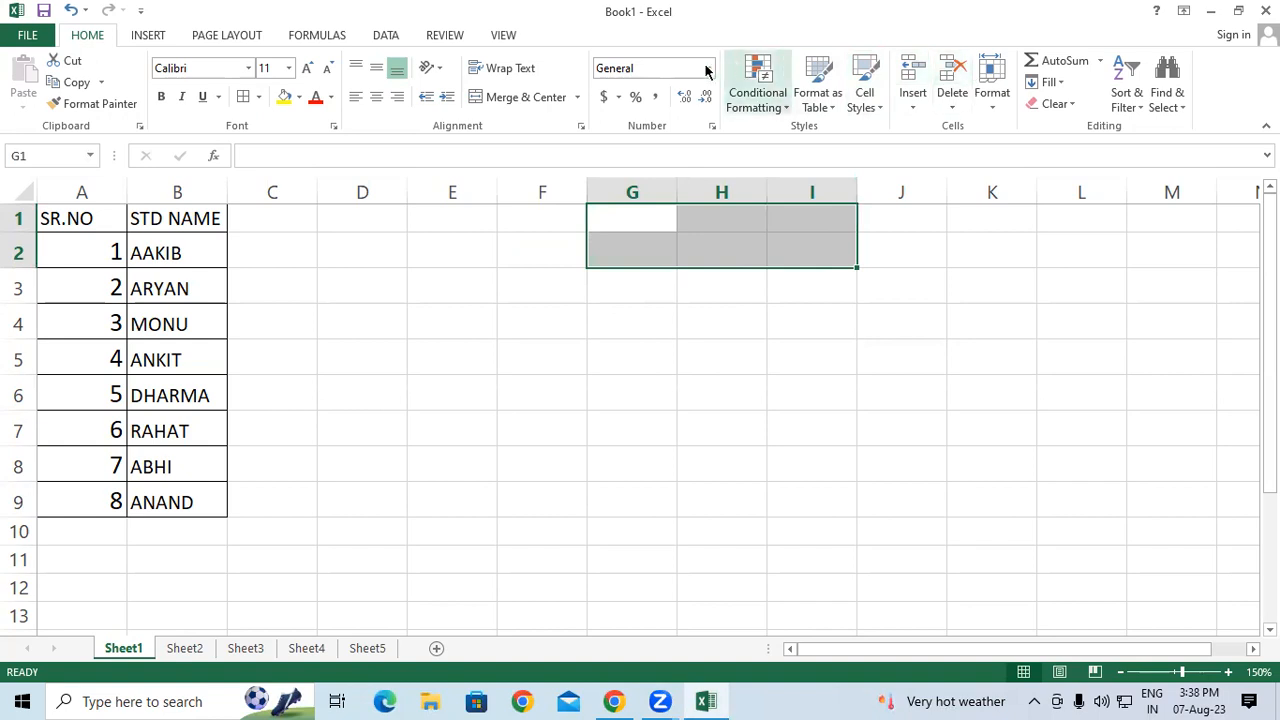
click(517, 97)
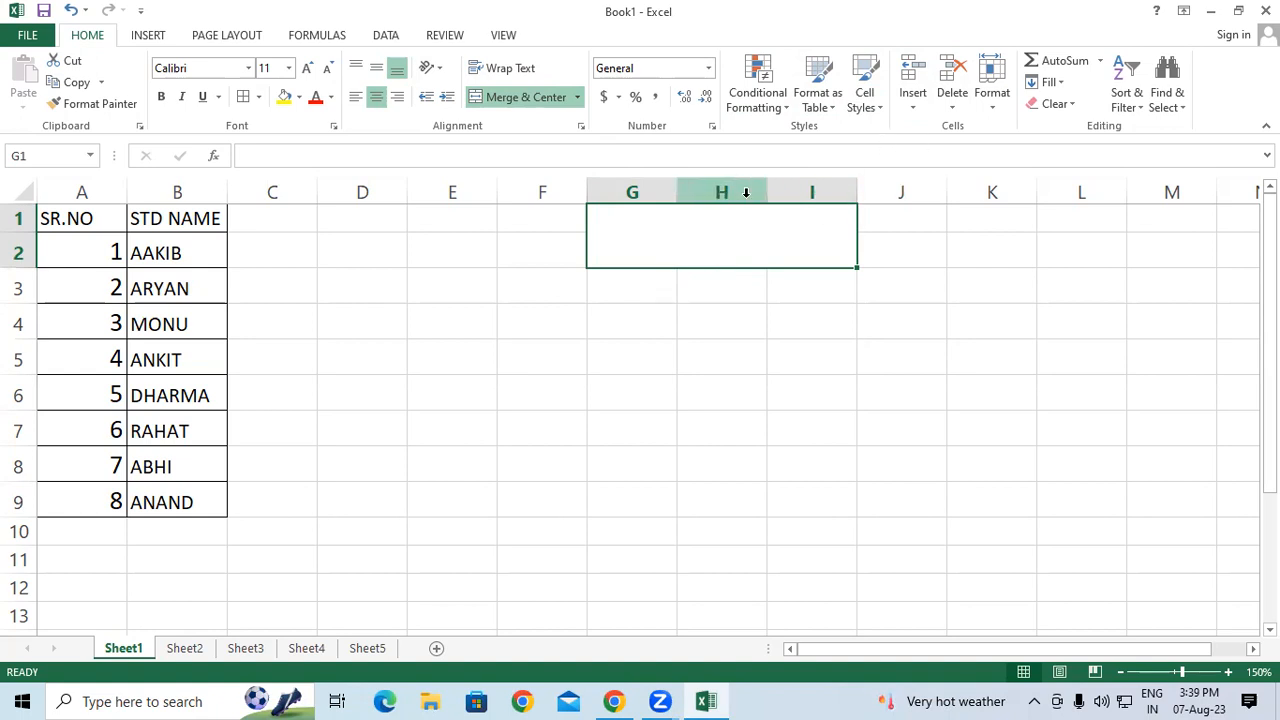
text(TA)
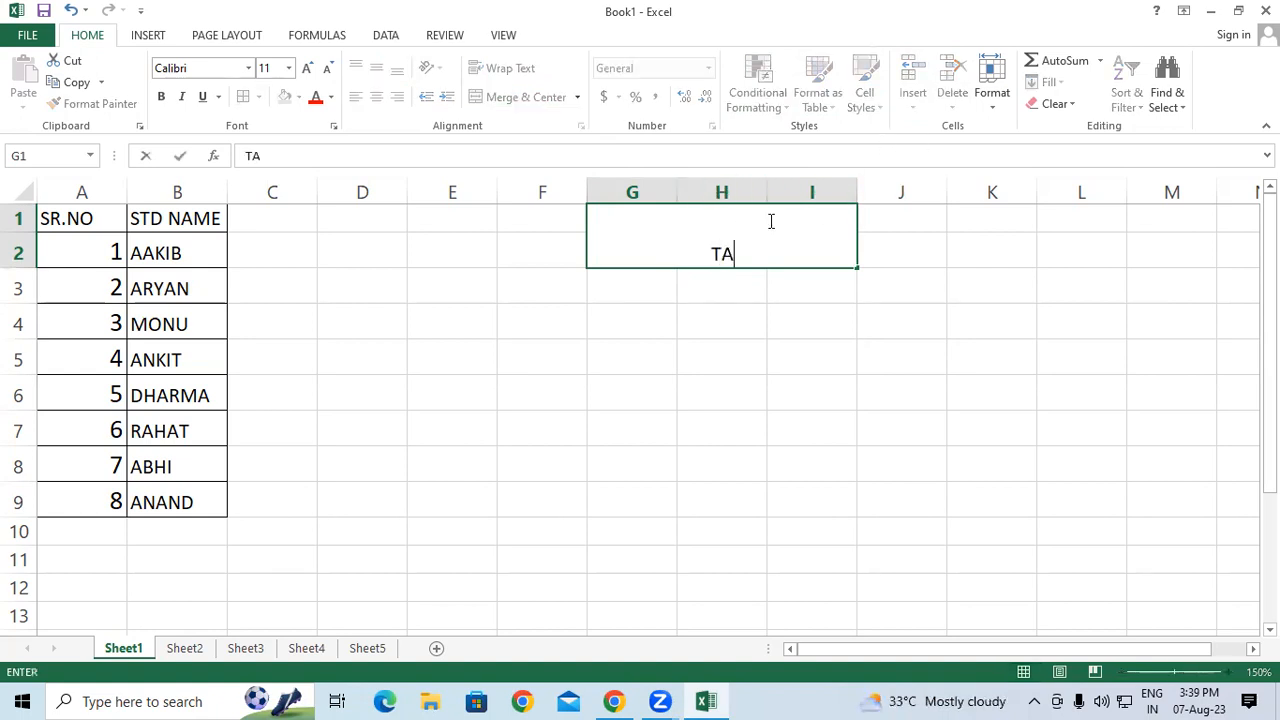
text(X INVOI)
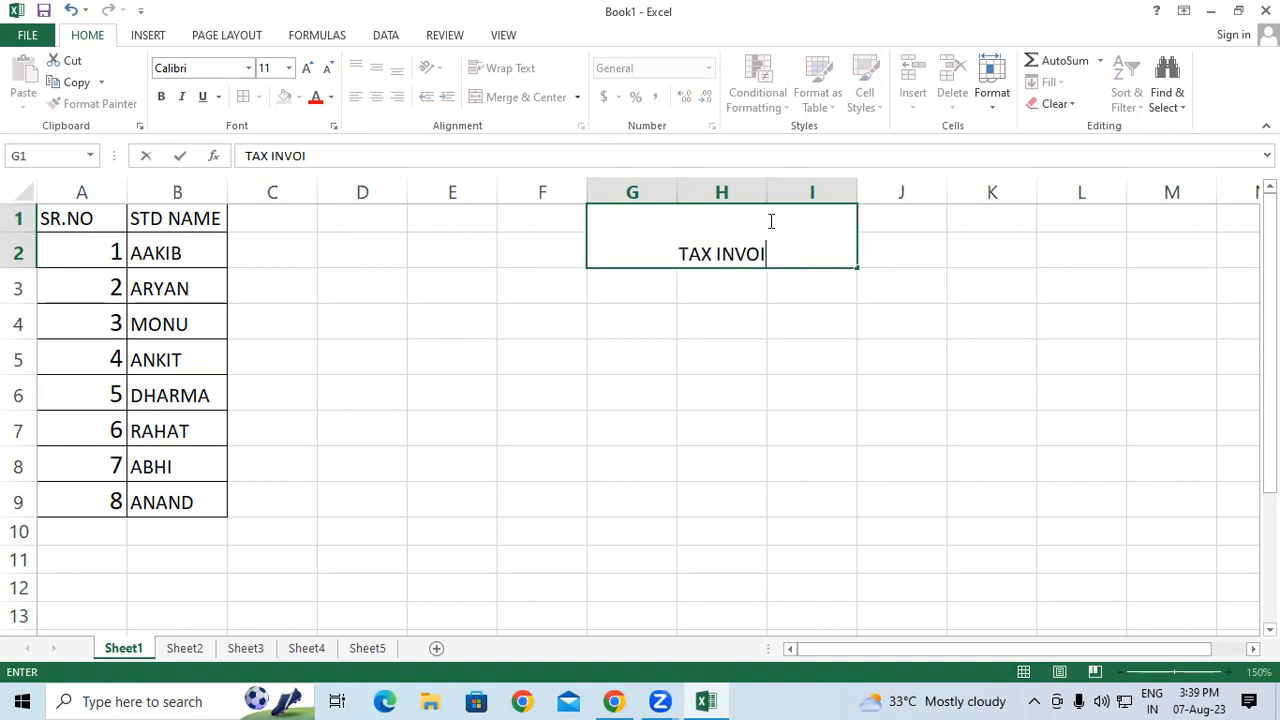
text(CE)
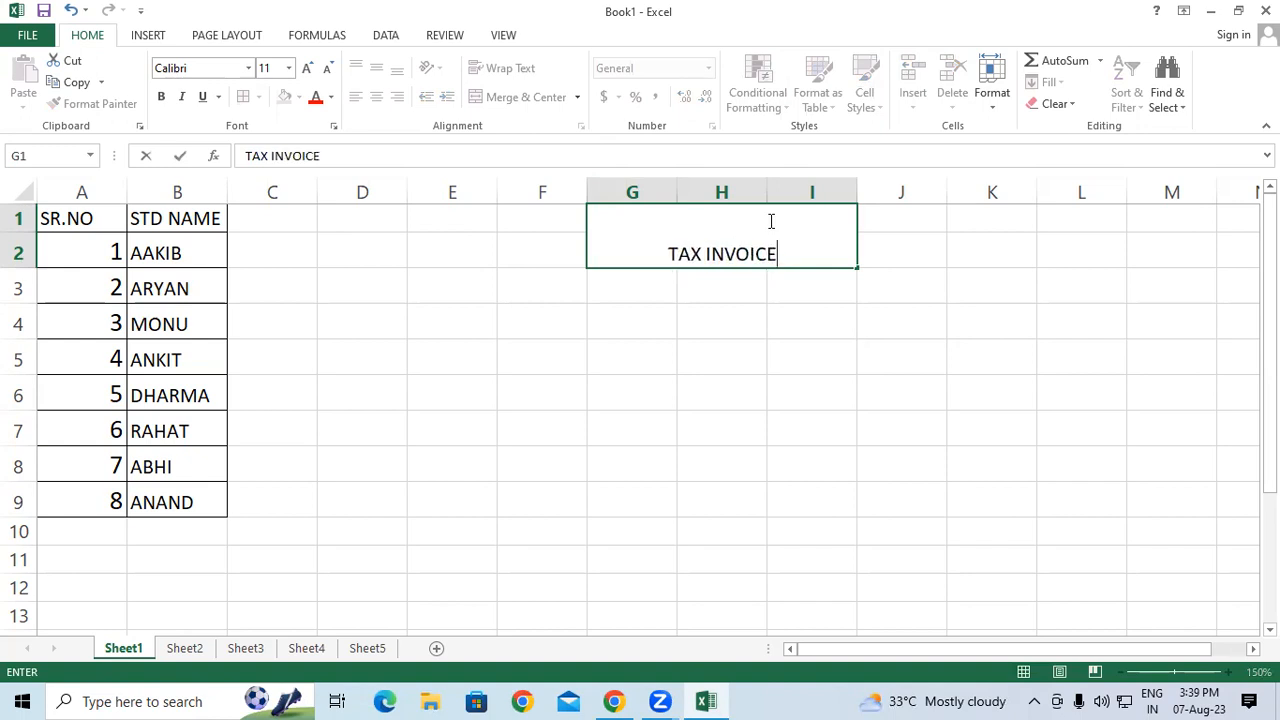
key(Return)
Make the TAX INVOICE title bold and increase its font size to 12
click(742, 243)
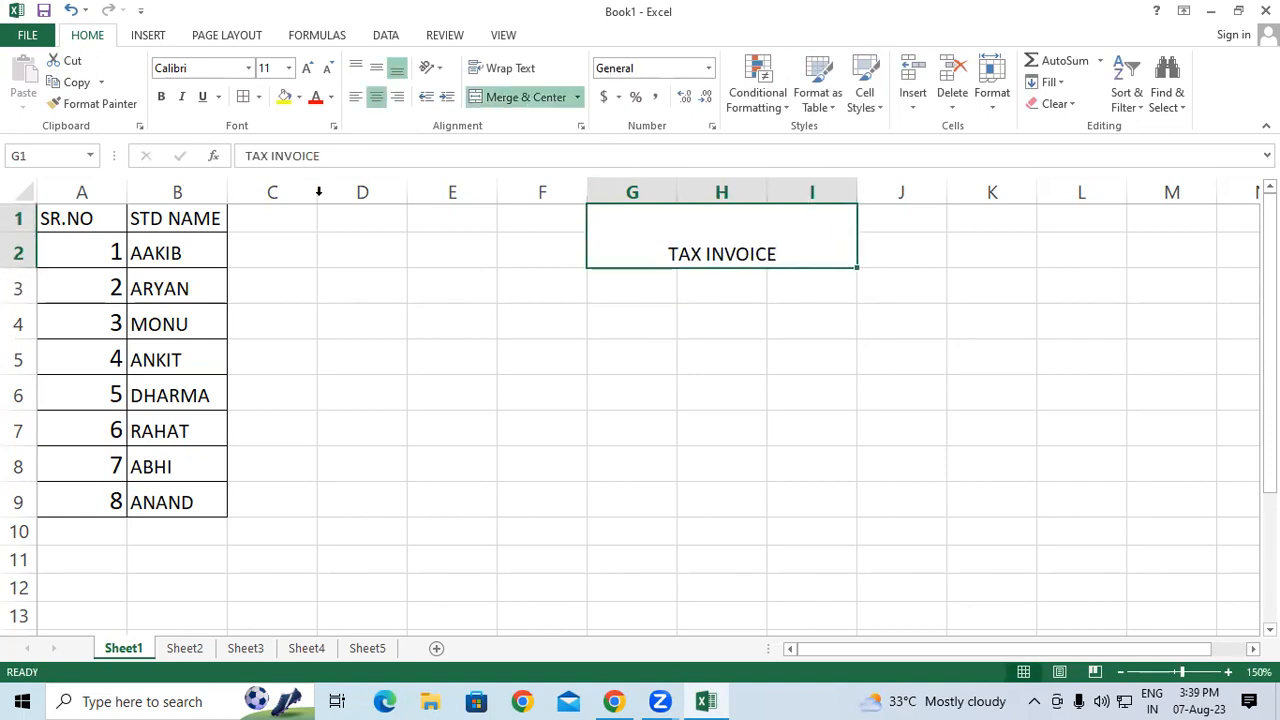
click(161, 96)
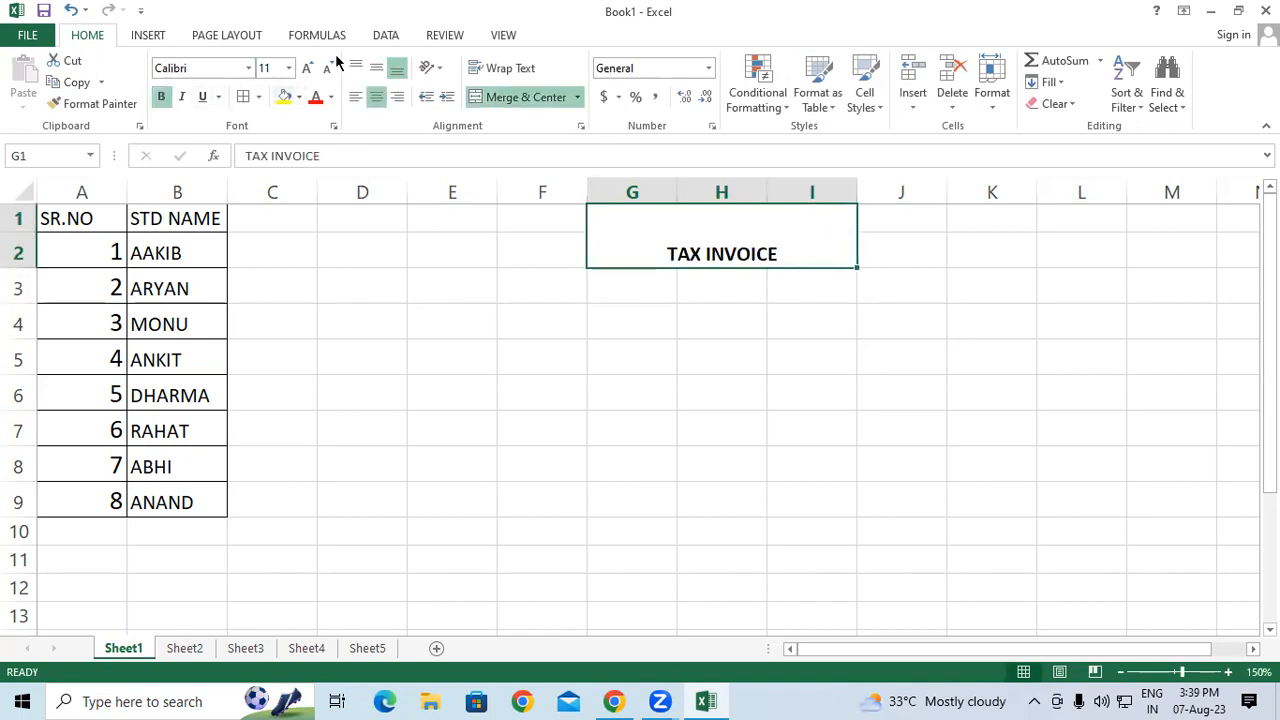
click(307, 68)
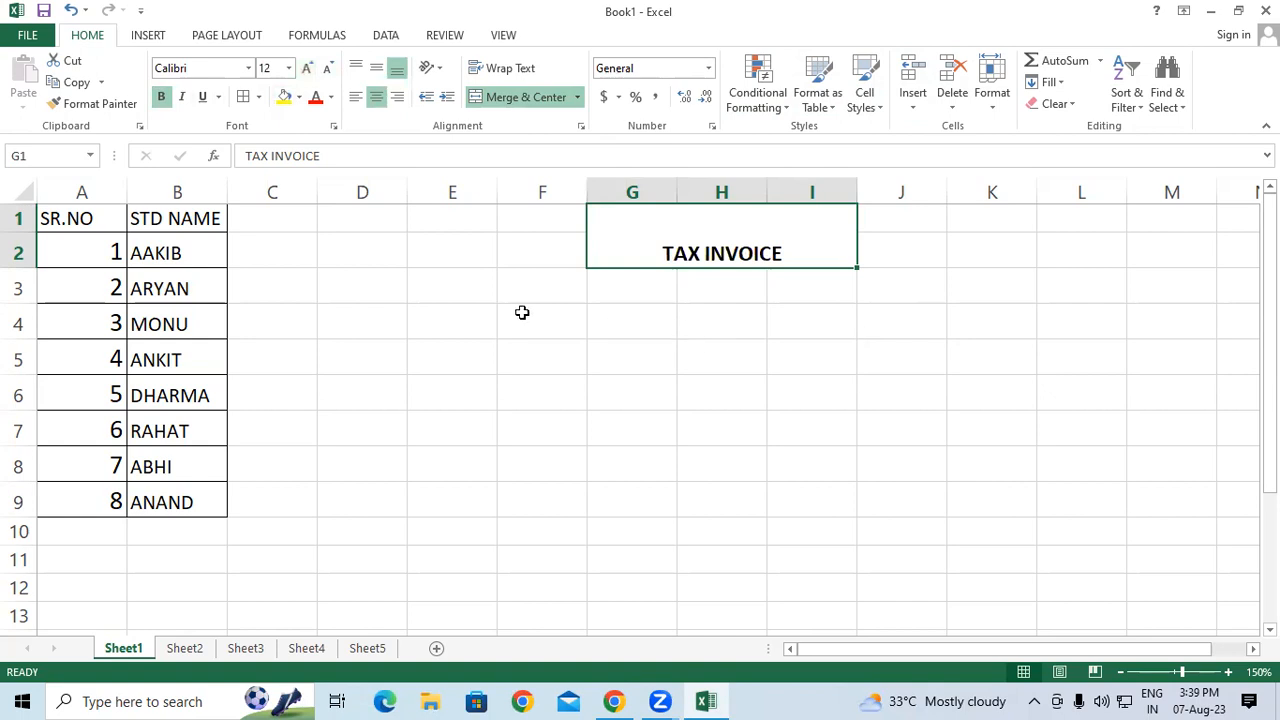
Enter the heading PRODUCT NAME in cell F4 below the invoice title
click(560, 332)
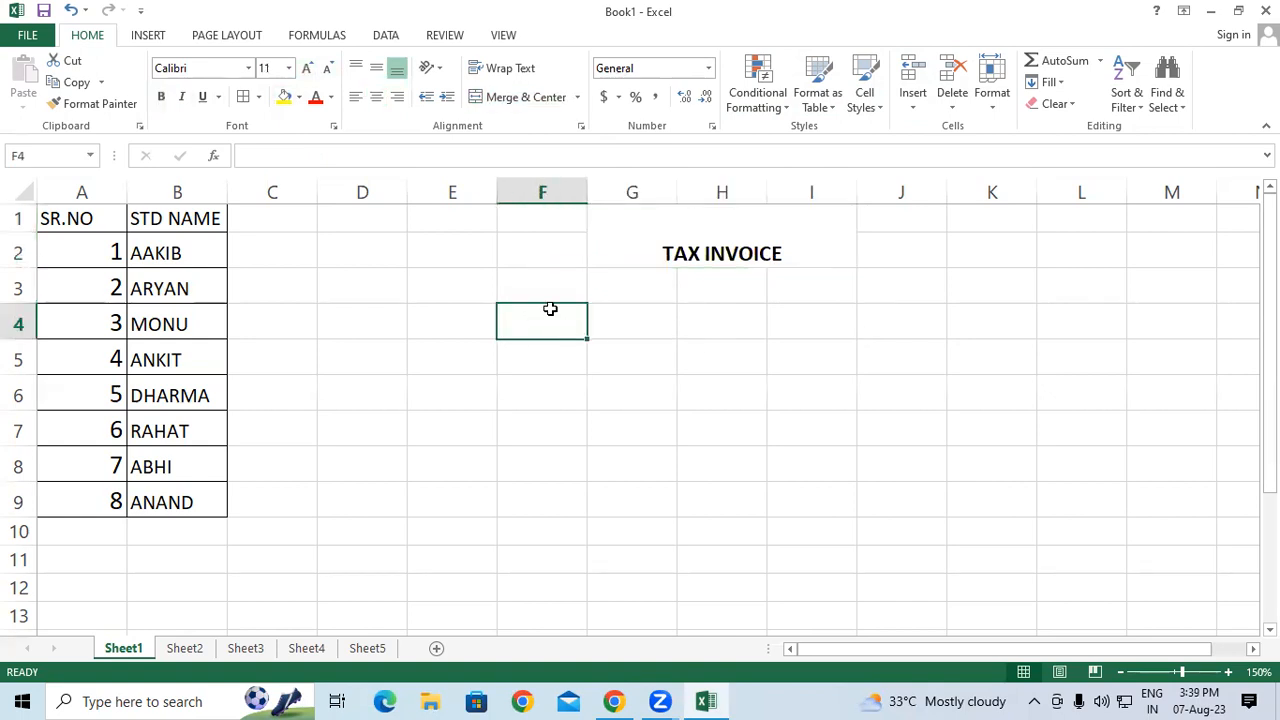
text(P)
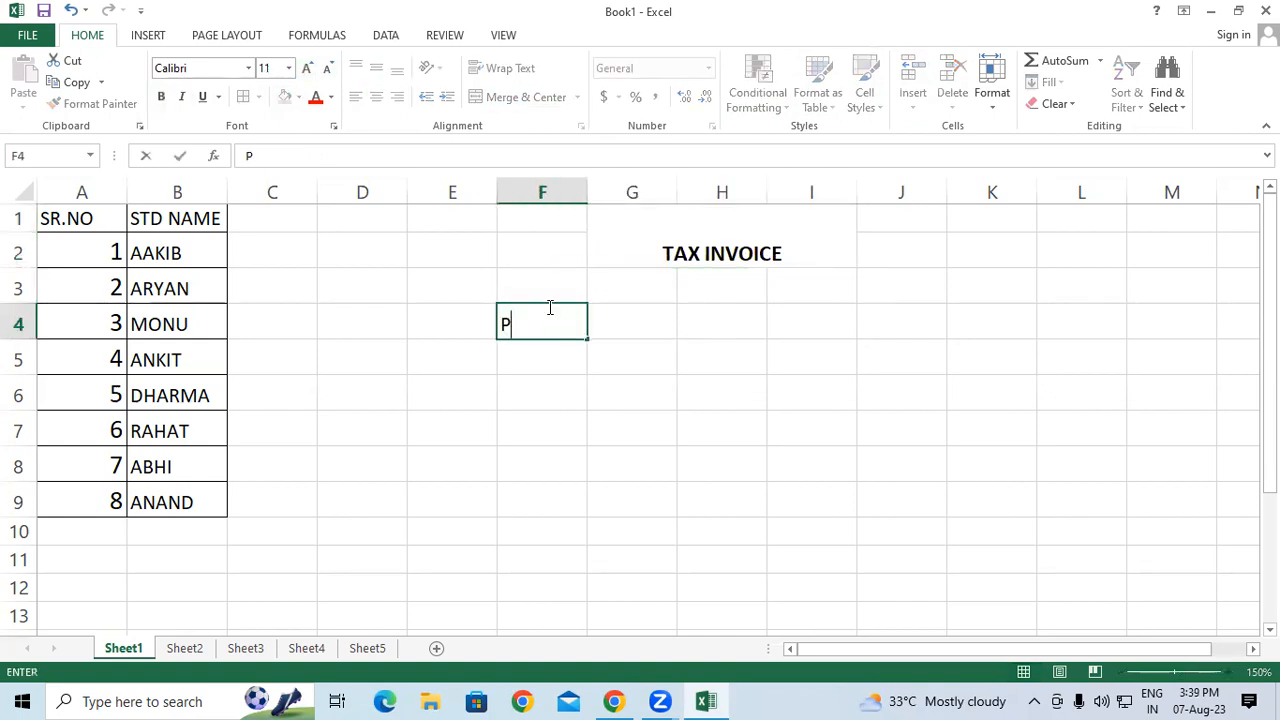
text(RODUCT NAME)
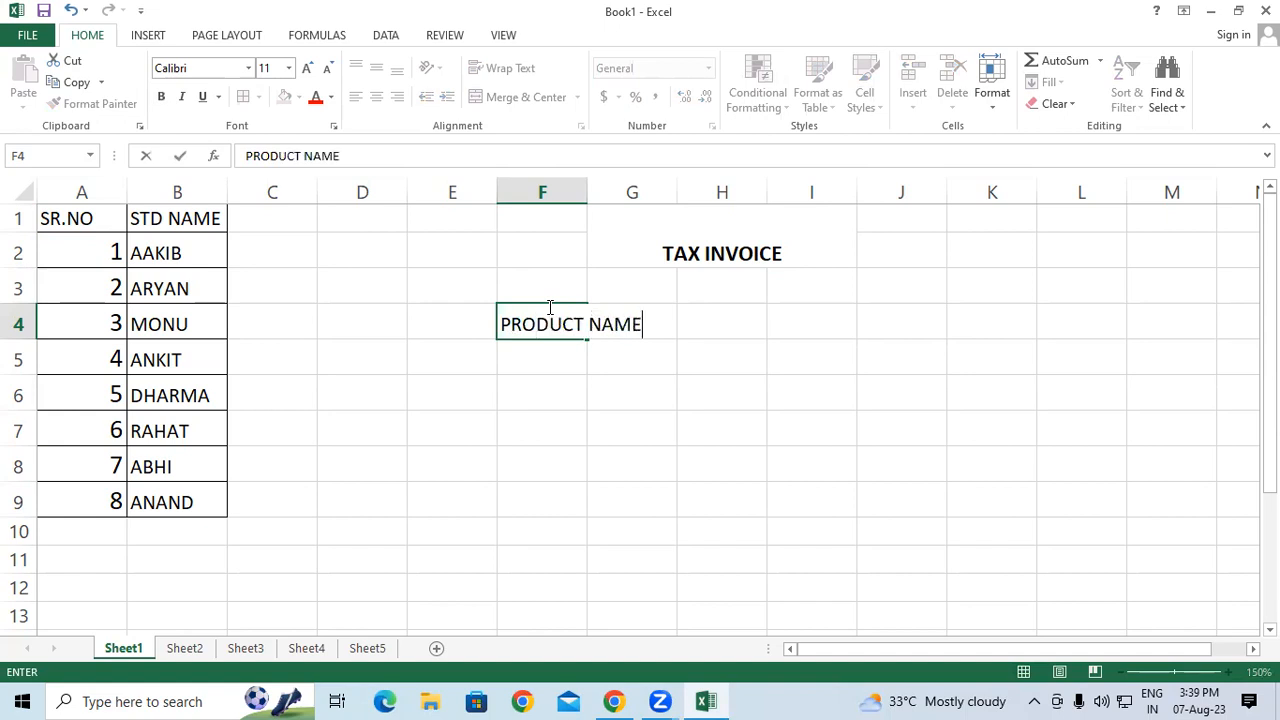
key(Return)
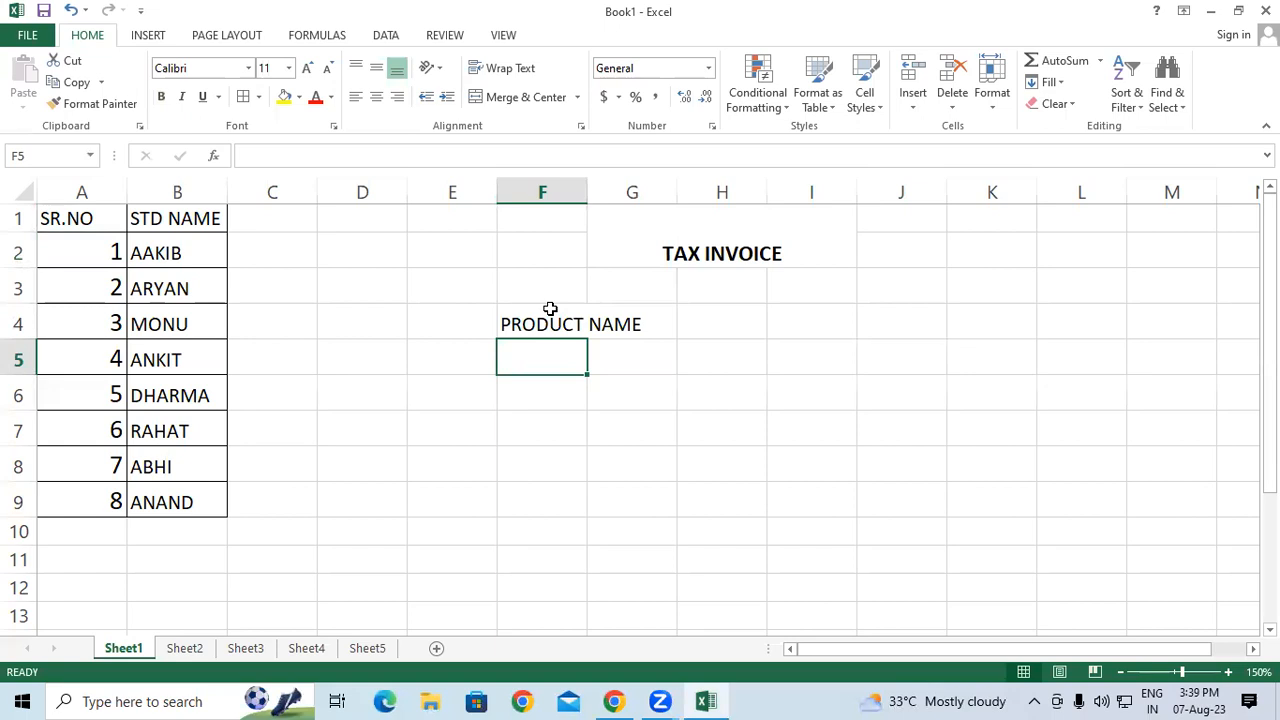
Enter the heading AMOUNT in cell I4, in the same row as PRODUCT NAME
key(Up)
key(Right)
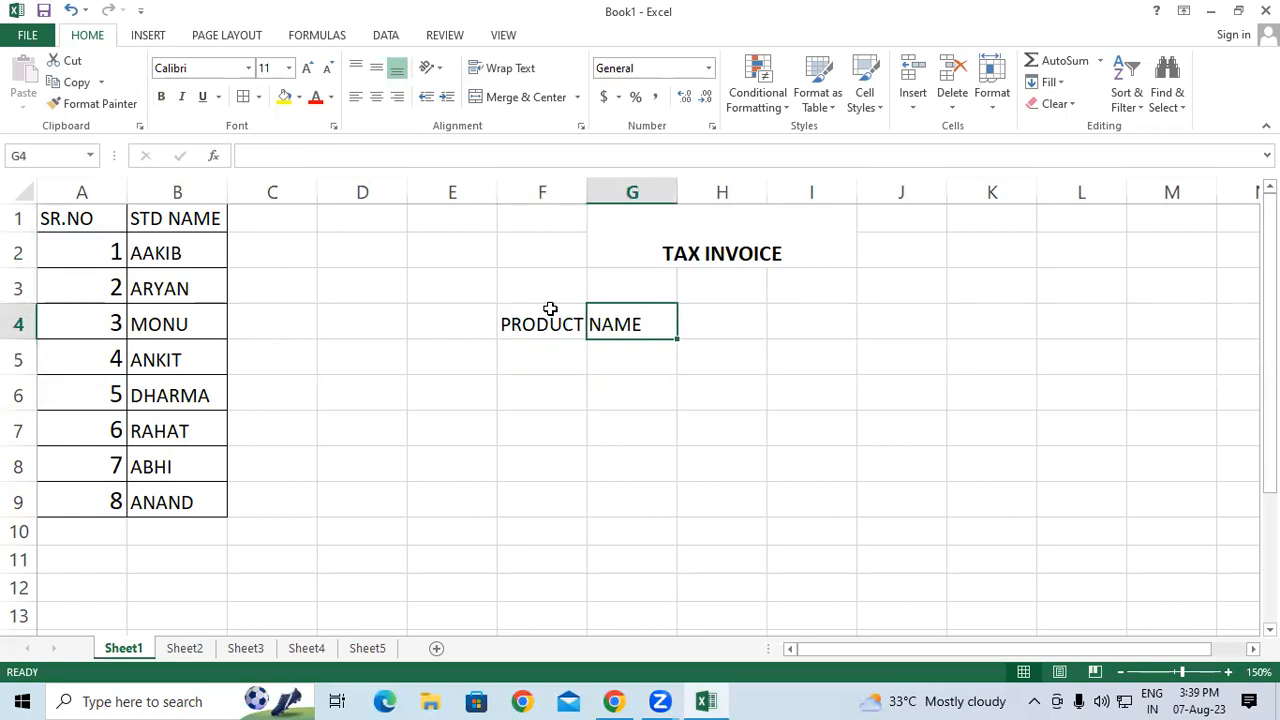
key(Left)
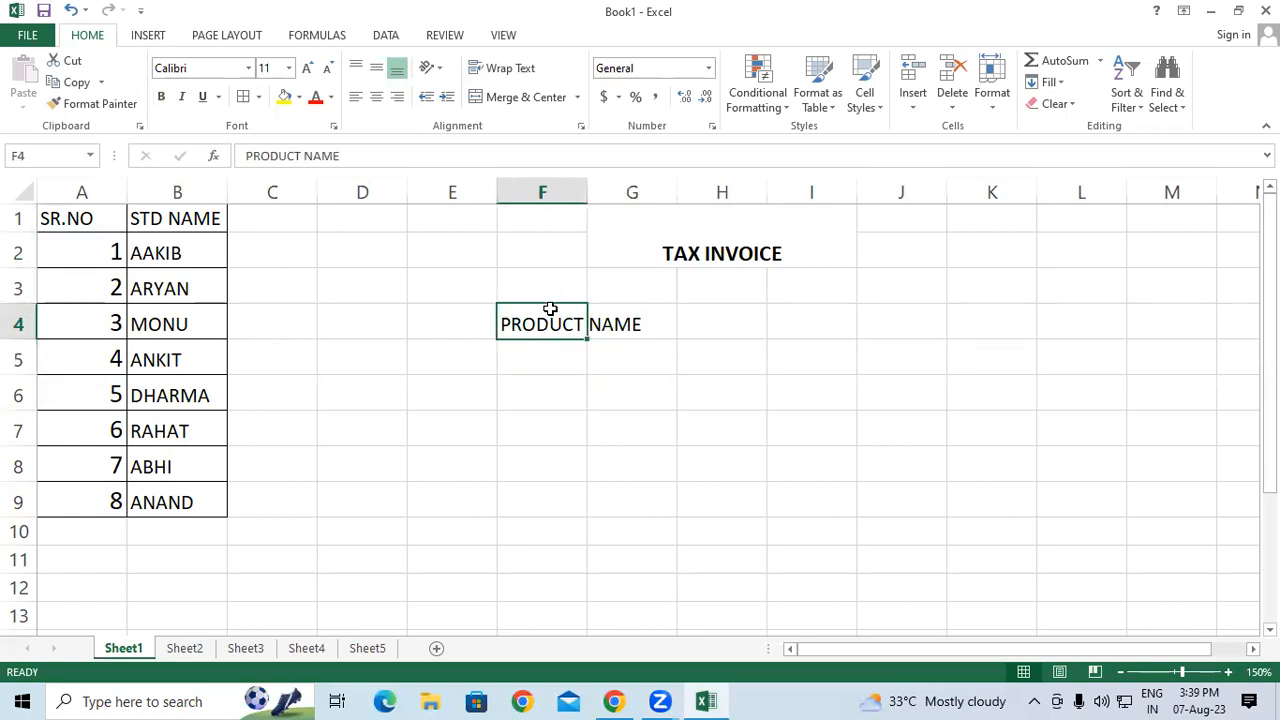
key(Right)
key(Right)
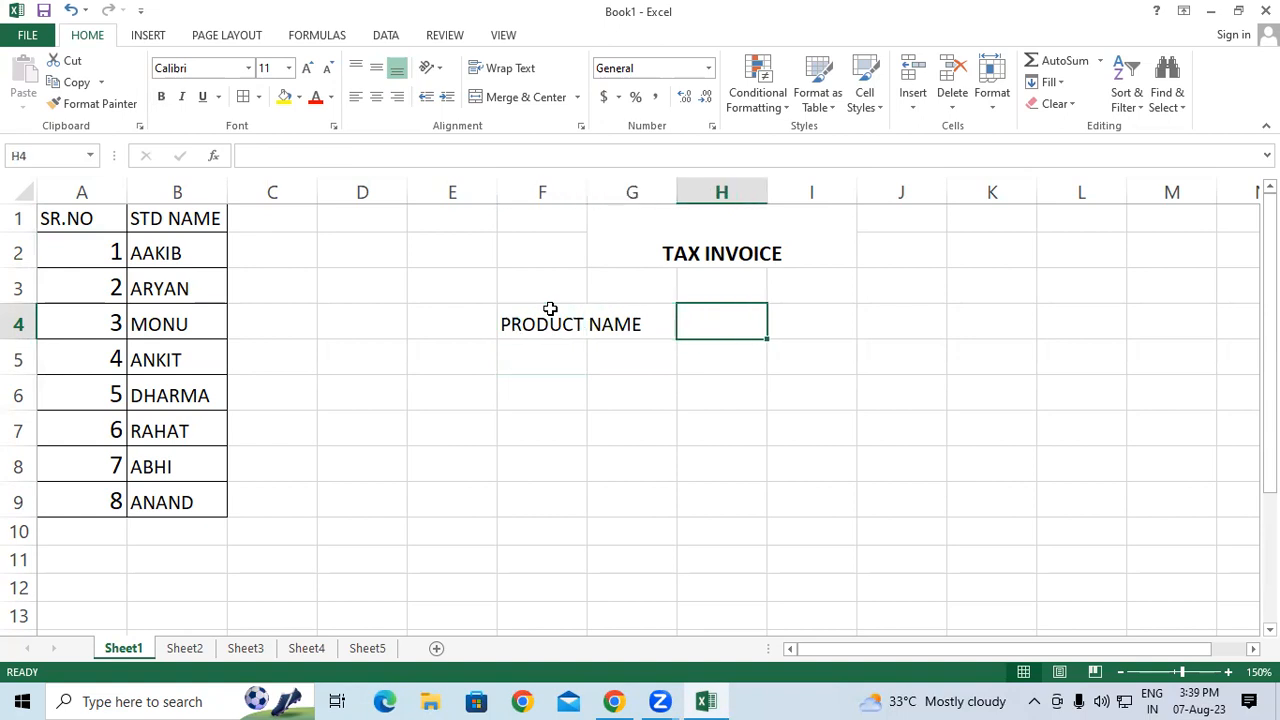
key(Right)
text(AM)
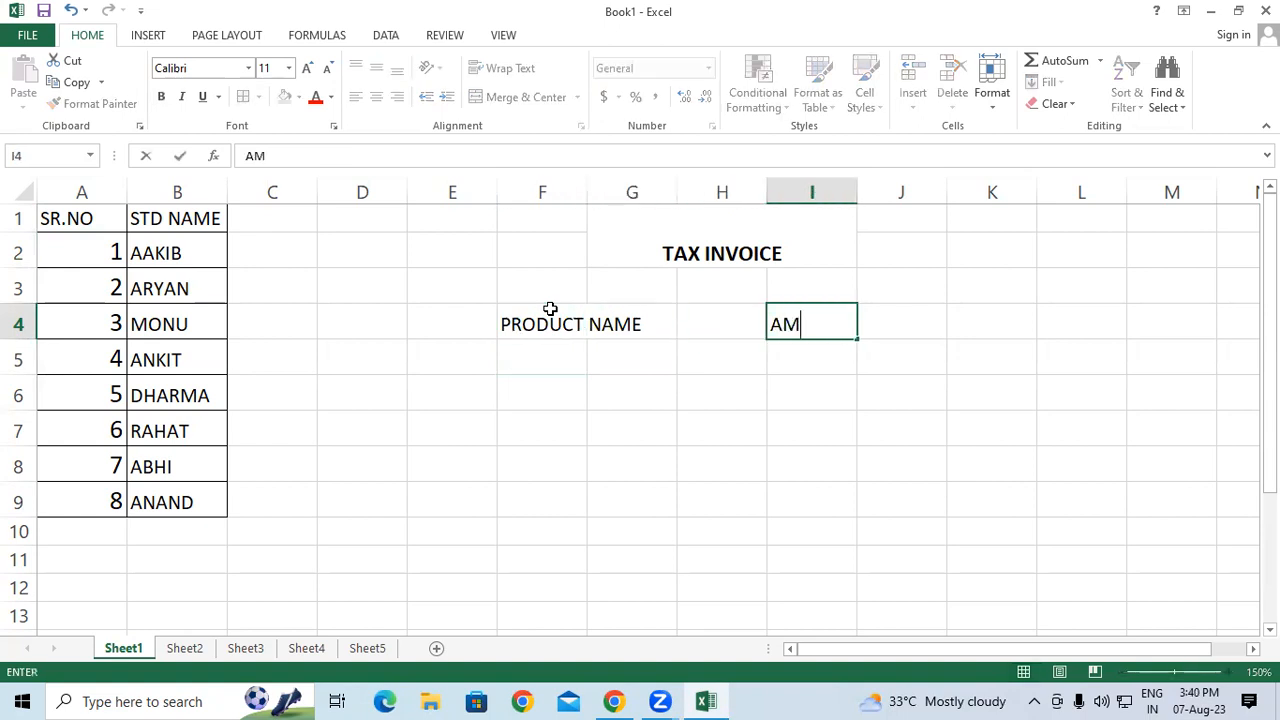
text(OUNT)
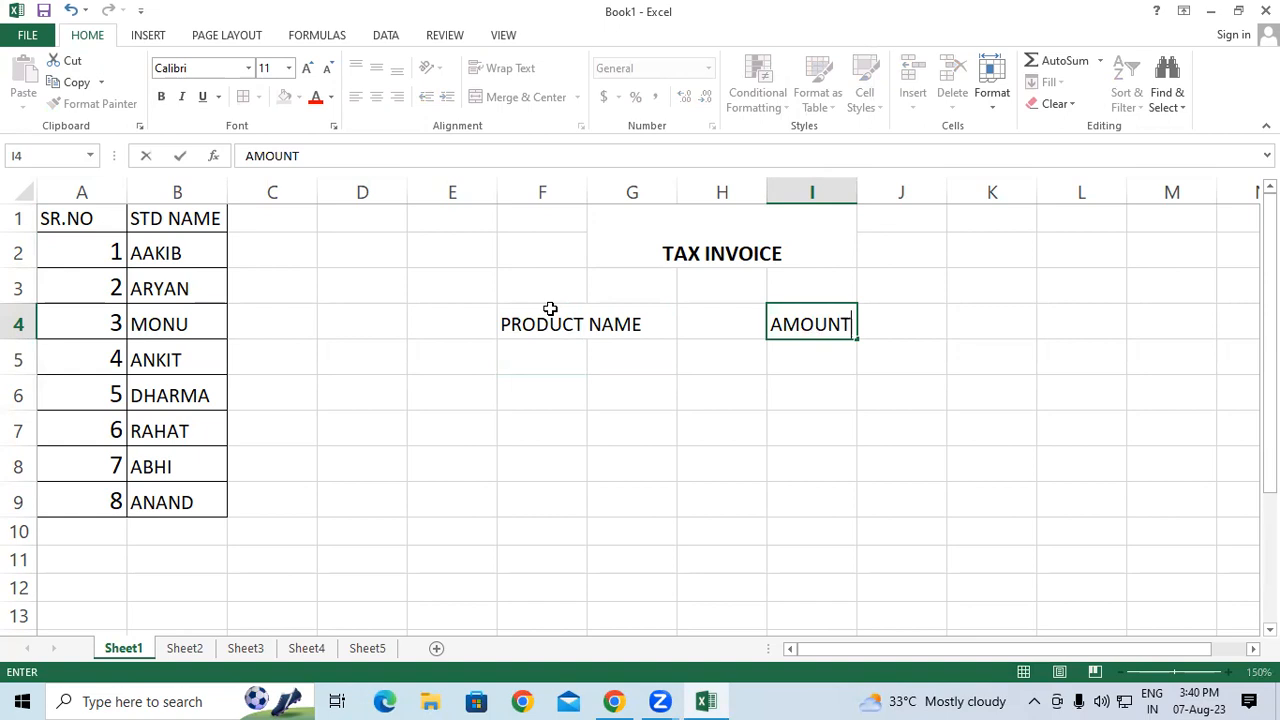
key(Return)
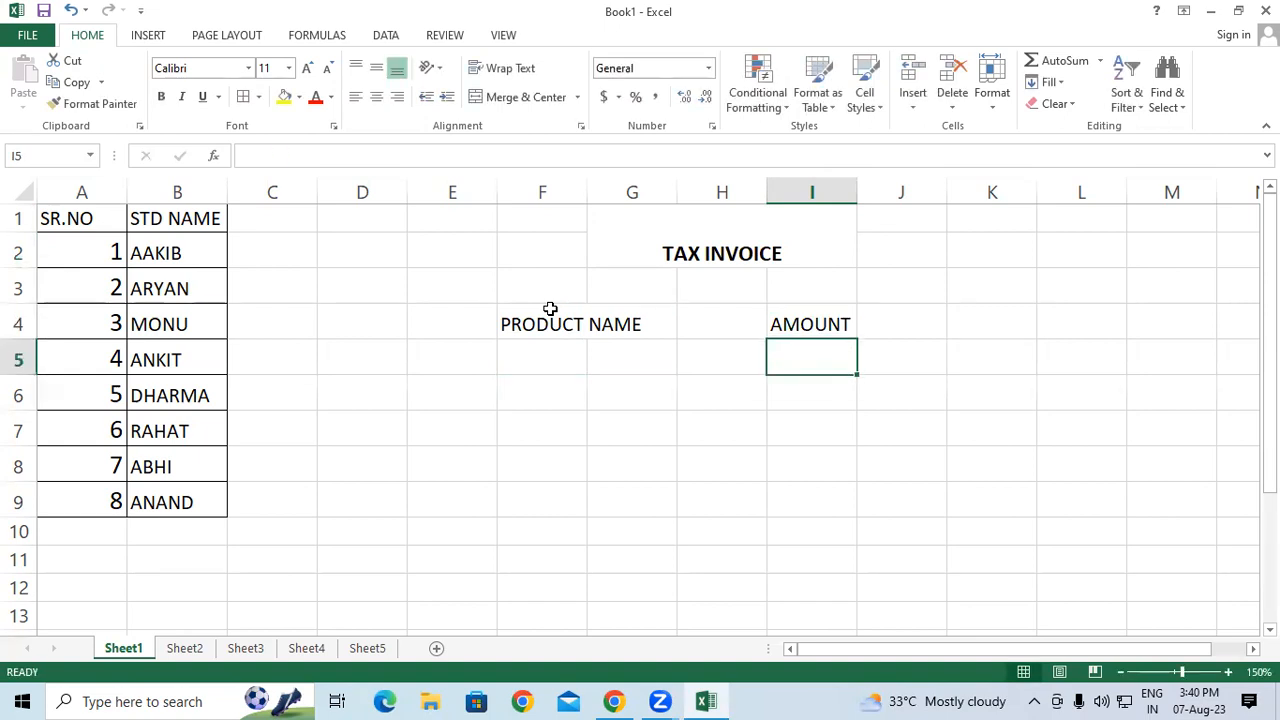
Widen column F to fit the PRODUCT NAME heading, and select column I
click(565, 192)
drag(587, 192, 649, 192)
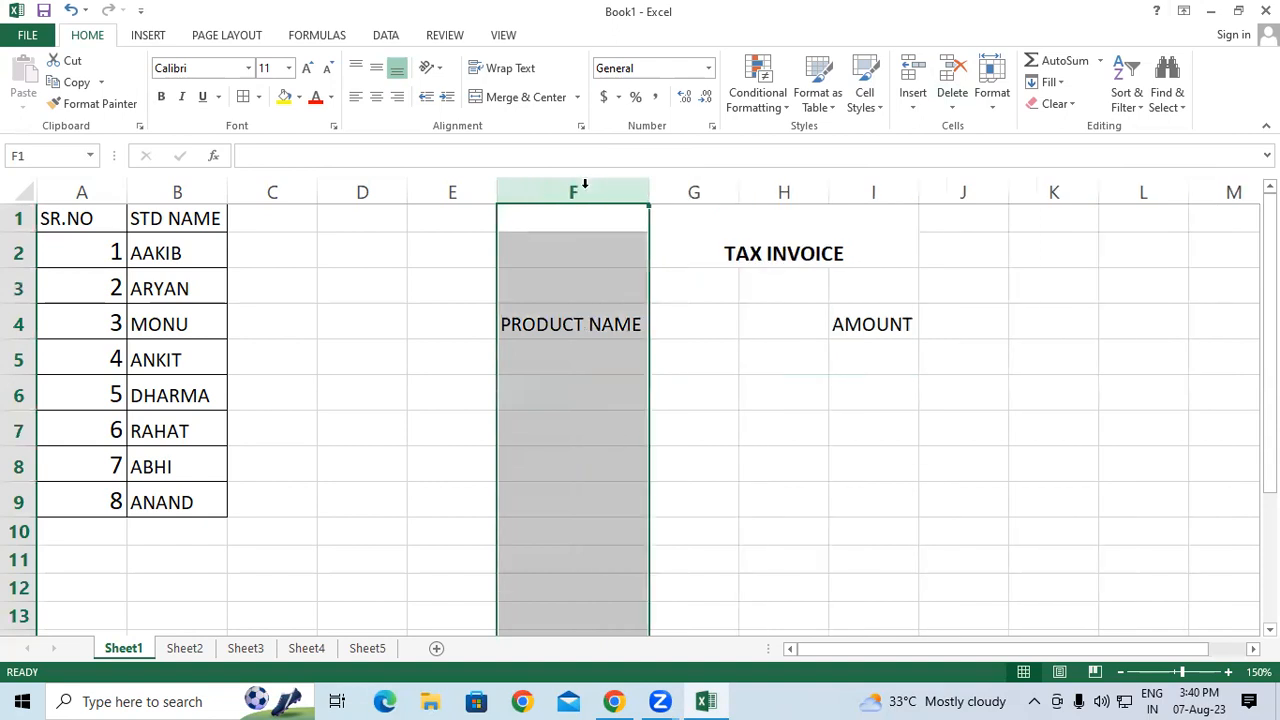
click(856, 185)
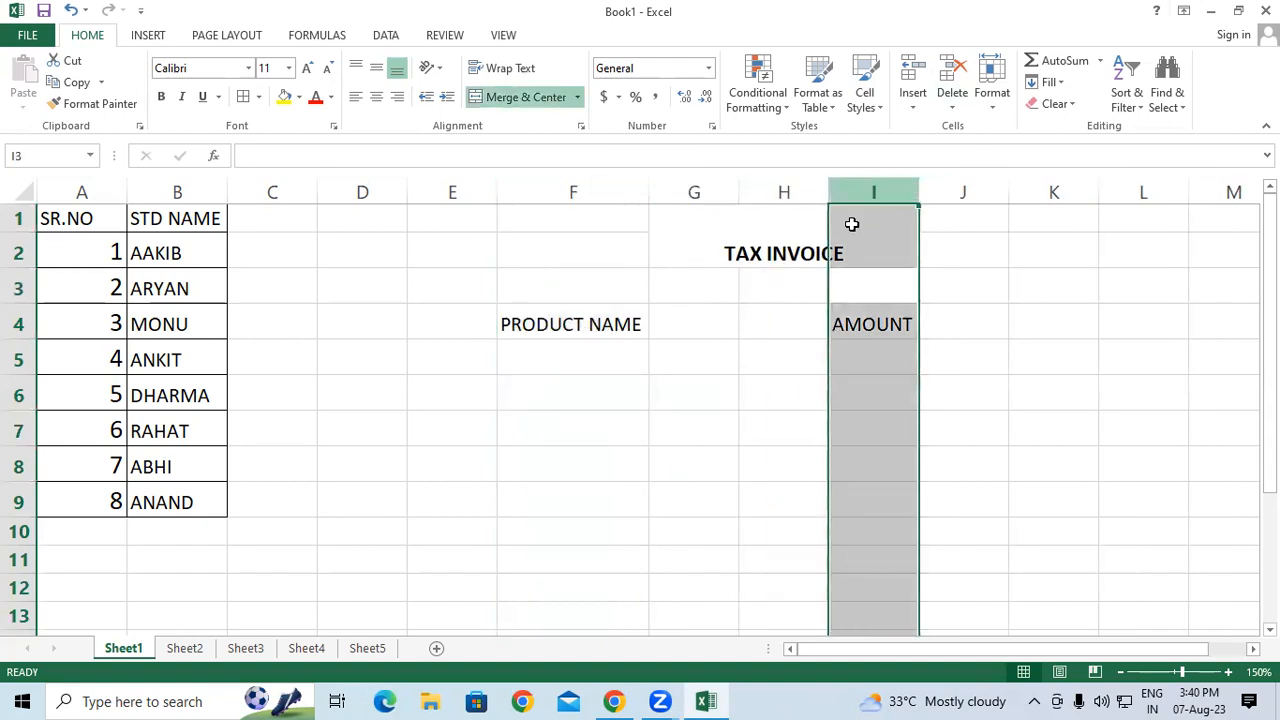
Move the PRODUCT NAME heading from cell F4 to G4, under the TAX INVOICE title
click(590, 314)
key(ctrl+c)
click(672, 322)
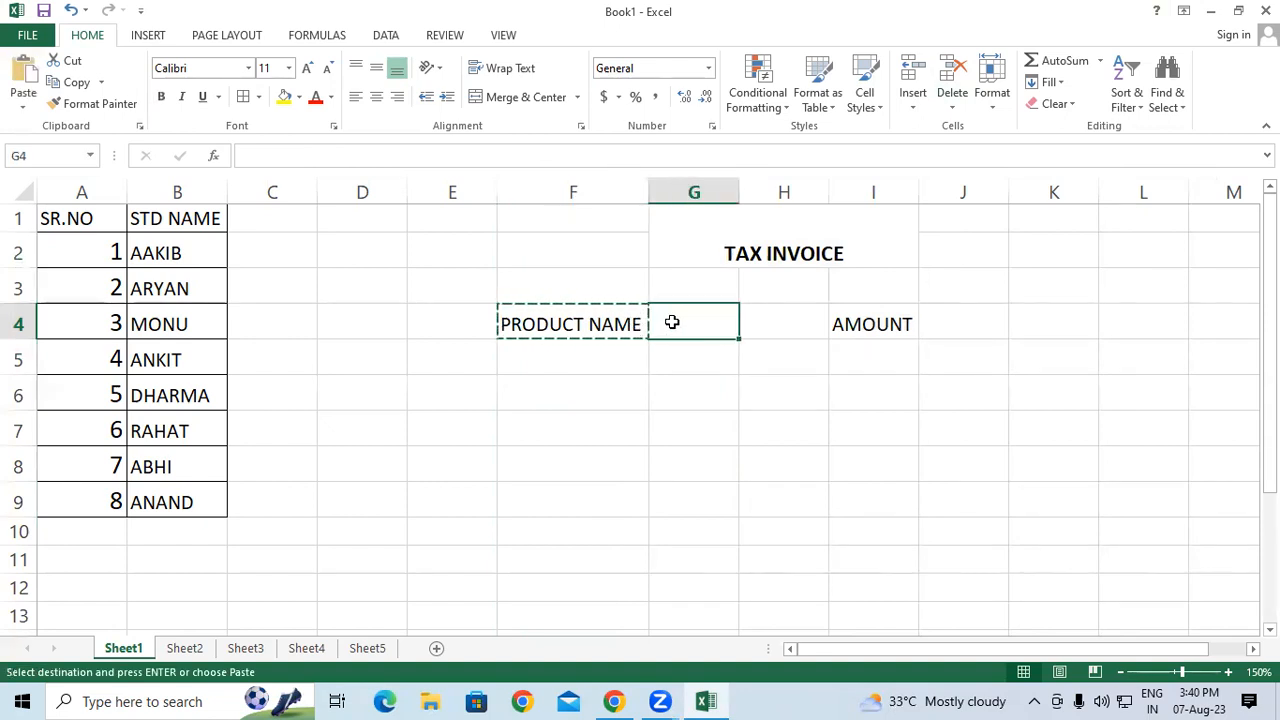
key(ctrl+v)
click(720, 346)
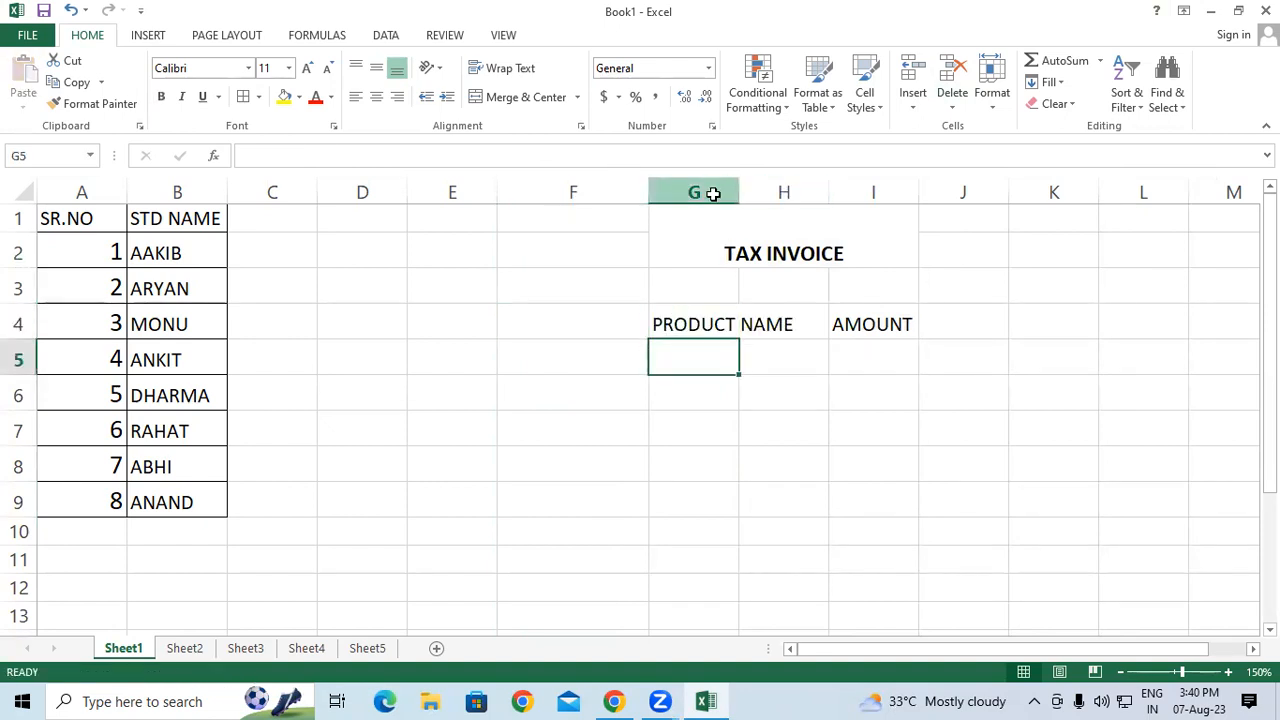
Widen column G to fit the PRODUCT NAME heading
click(713, 193)
drag(740, 190, 800, 190)
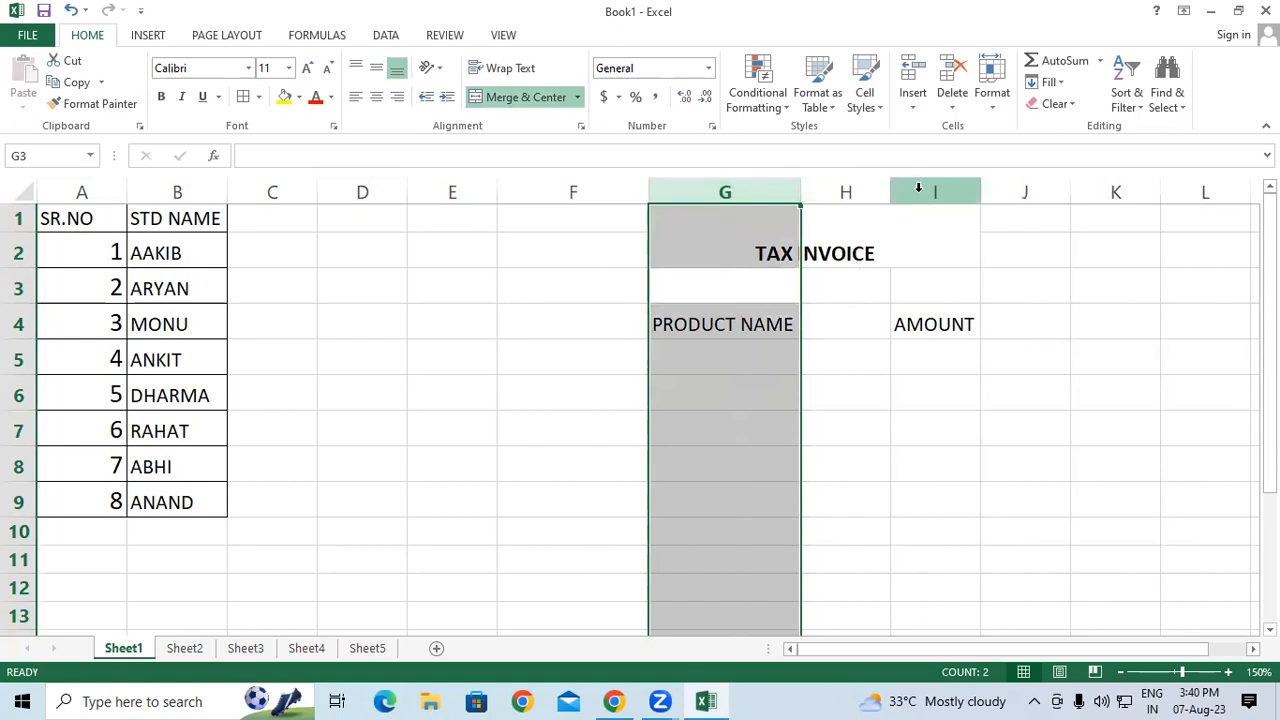
click(918, 190)
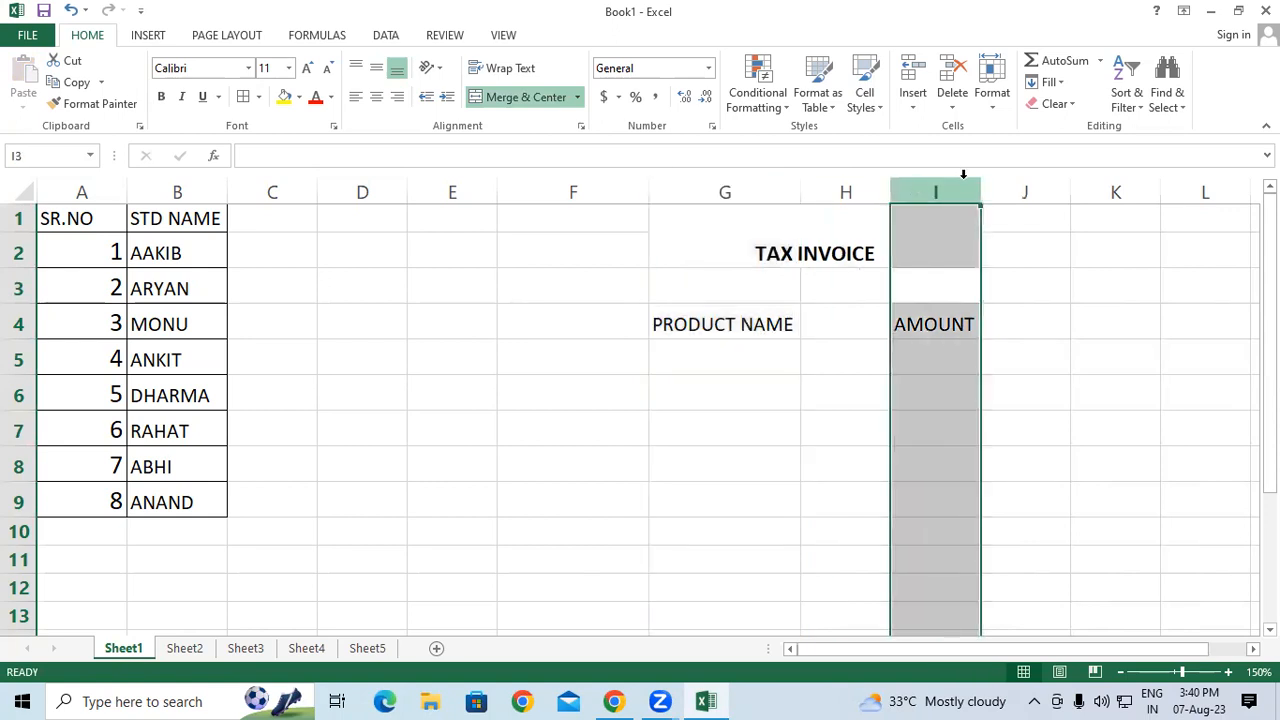
click(843, 348)
Apply all borders to the invoice range G1:I9
drag(666, 237, 845, 495)
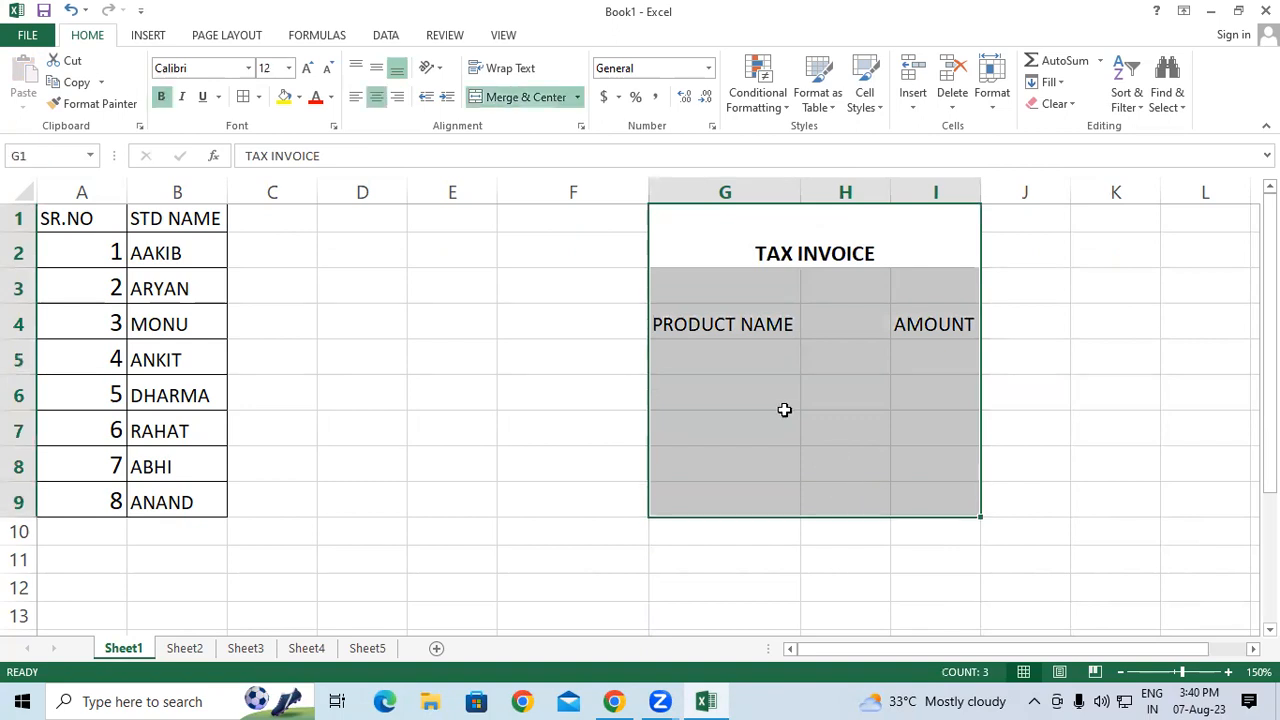
click(244, 96)
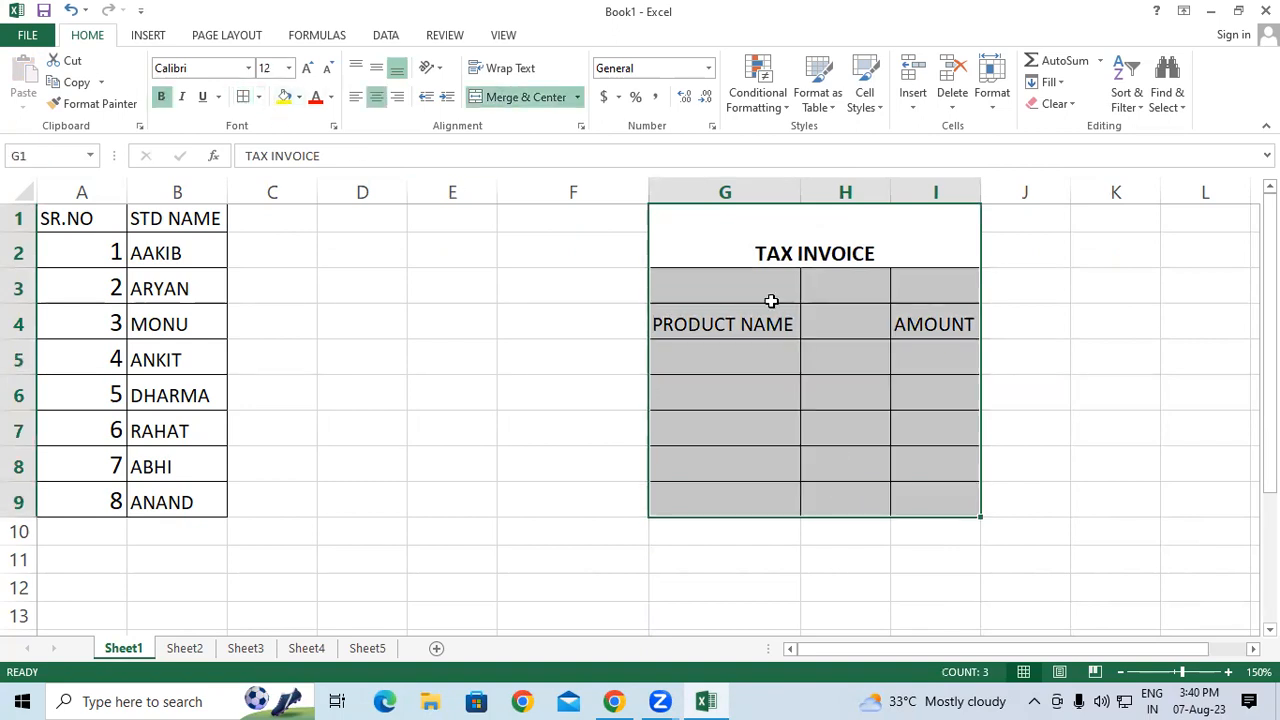
click(876, 337)
click(913, 355)
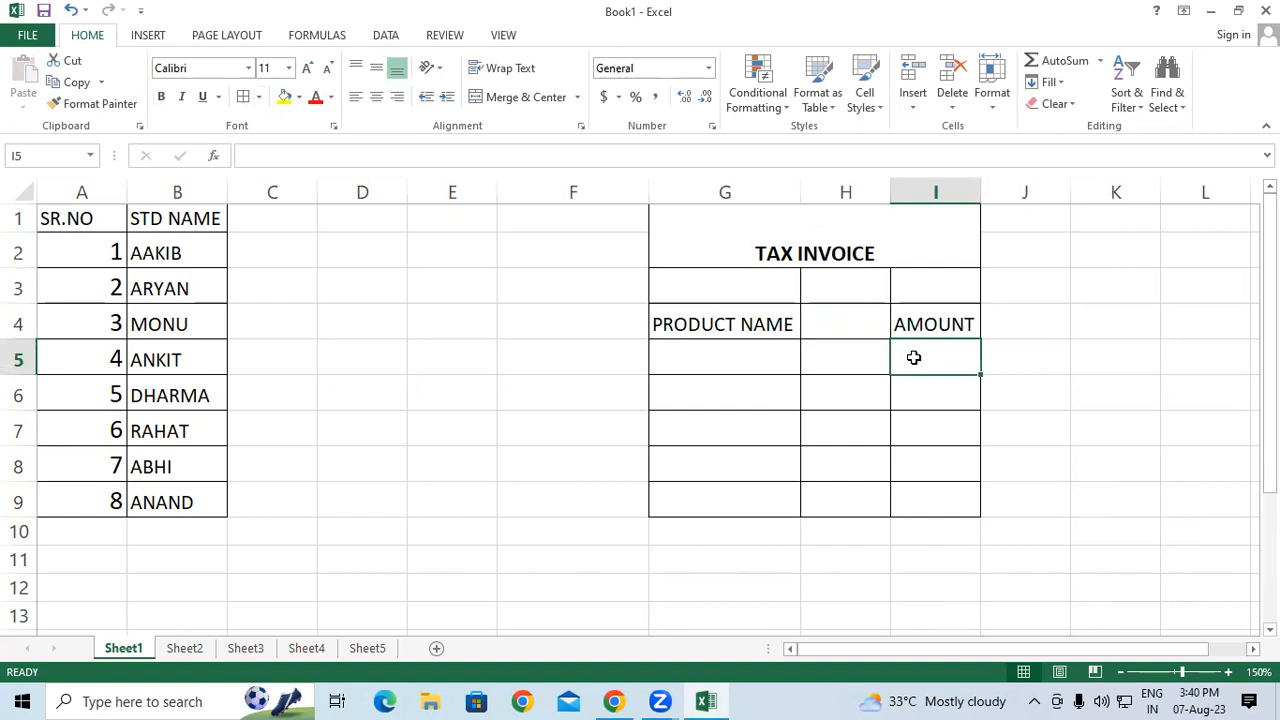
List the products DELL, HP, ACER, LENOVO and APPLE in cells G5 to G9 under PRODUCT NAME
click(719, 355)
text(DELL)
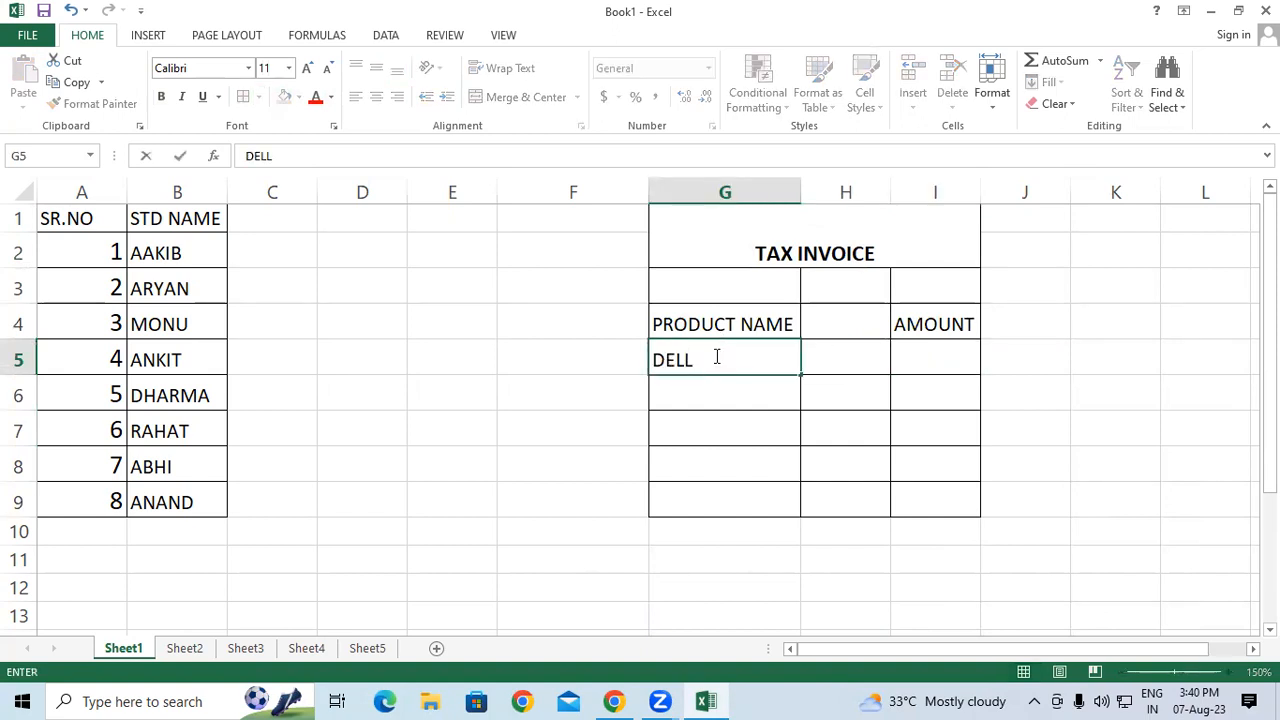
key(Return)
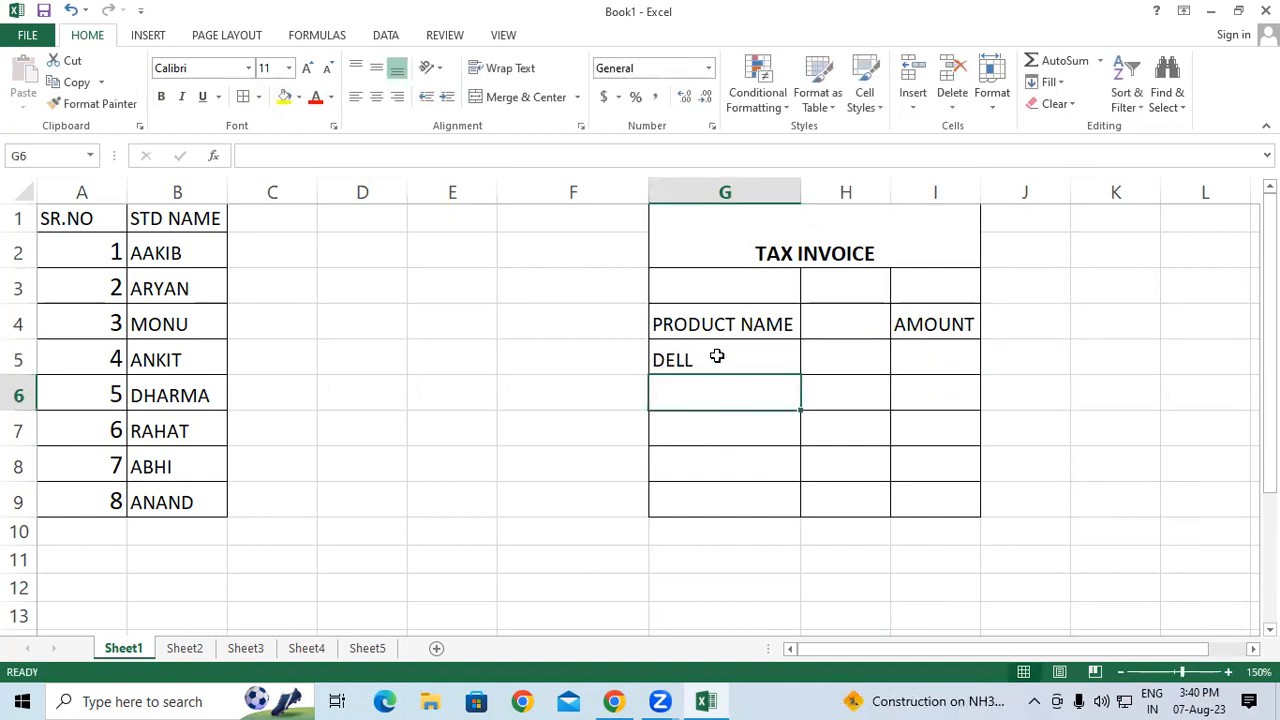
text(HP)
key(Return)
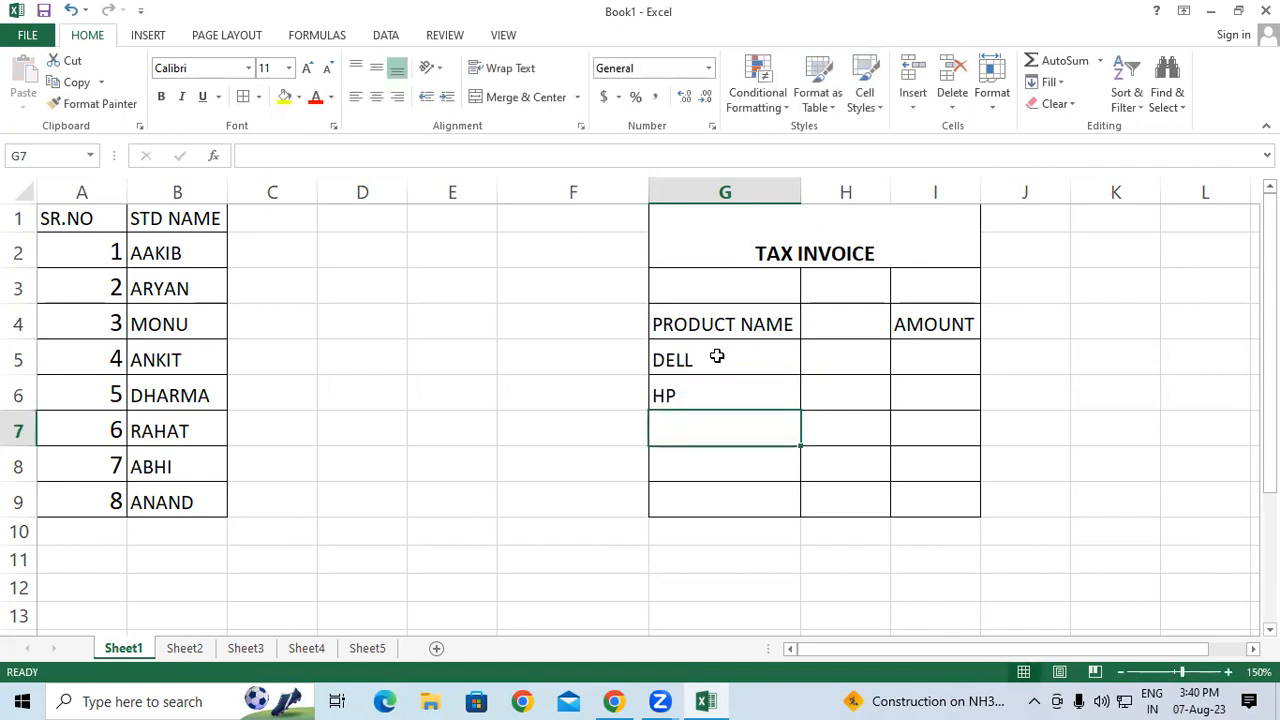
text(ACER)
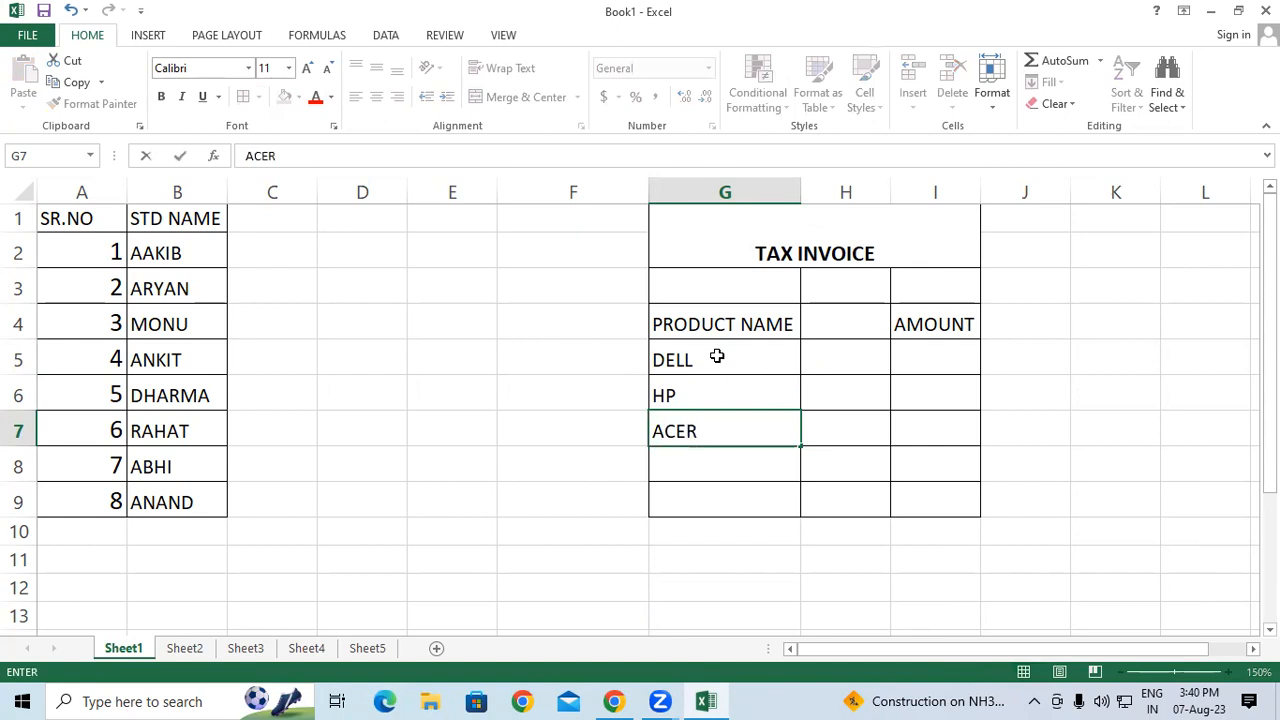
key(Return)
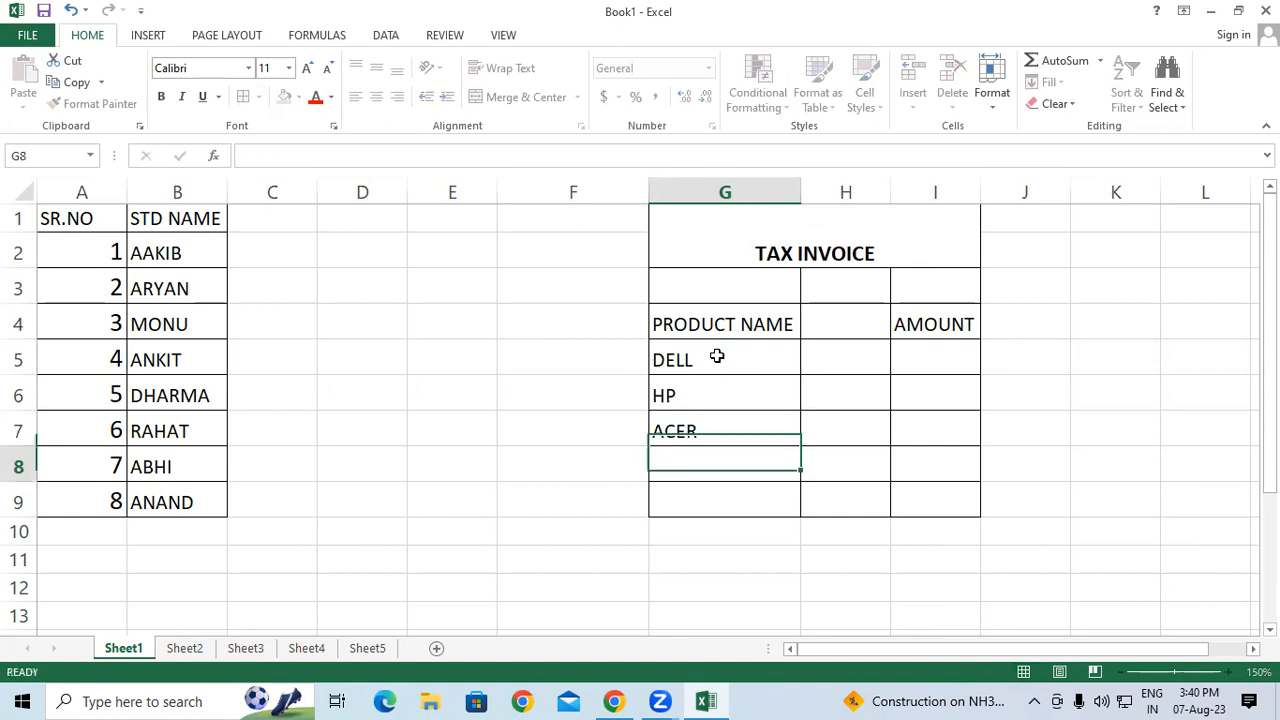
text(LENOVO)
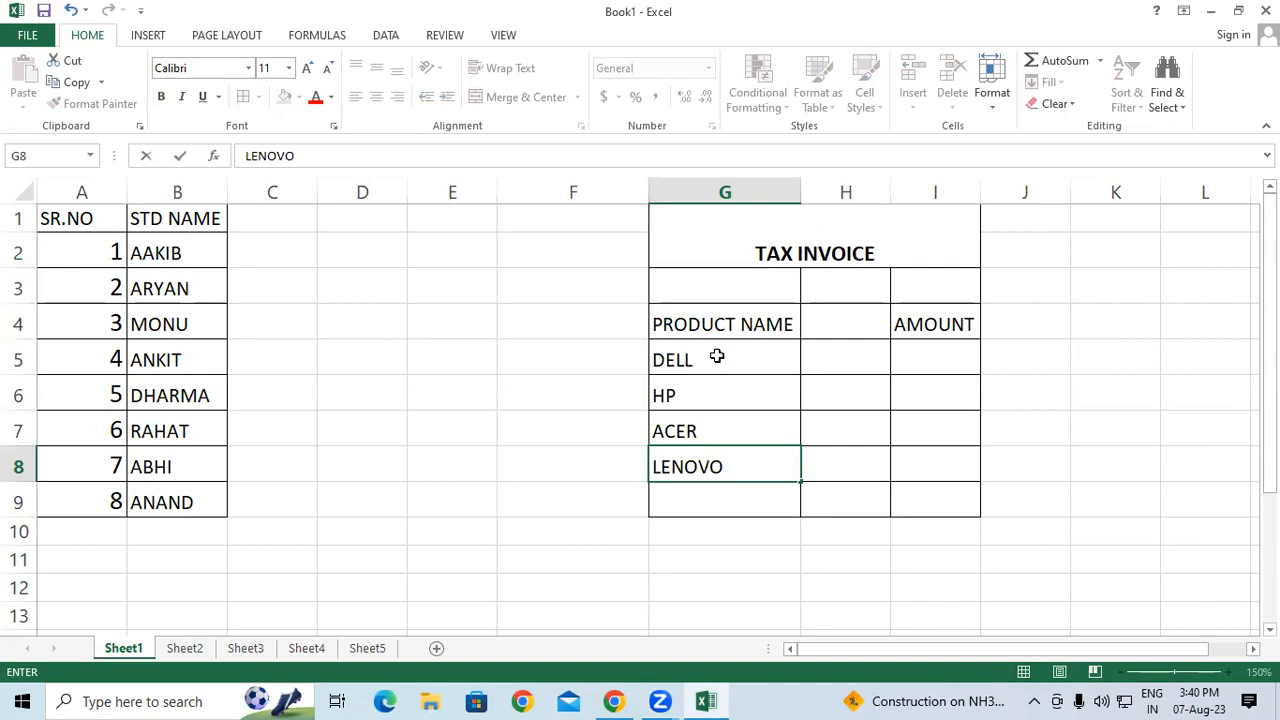
key(Return)
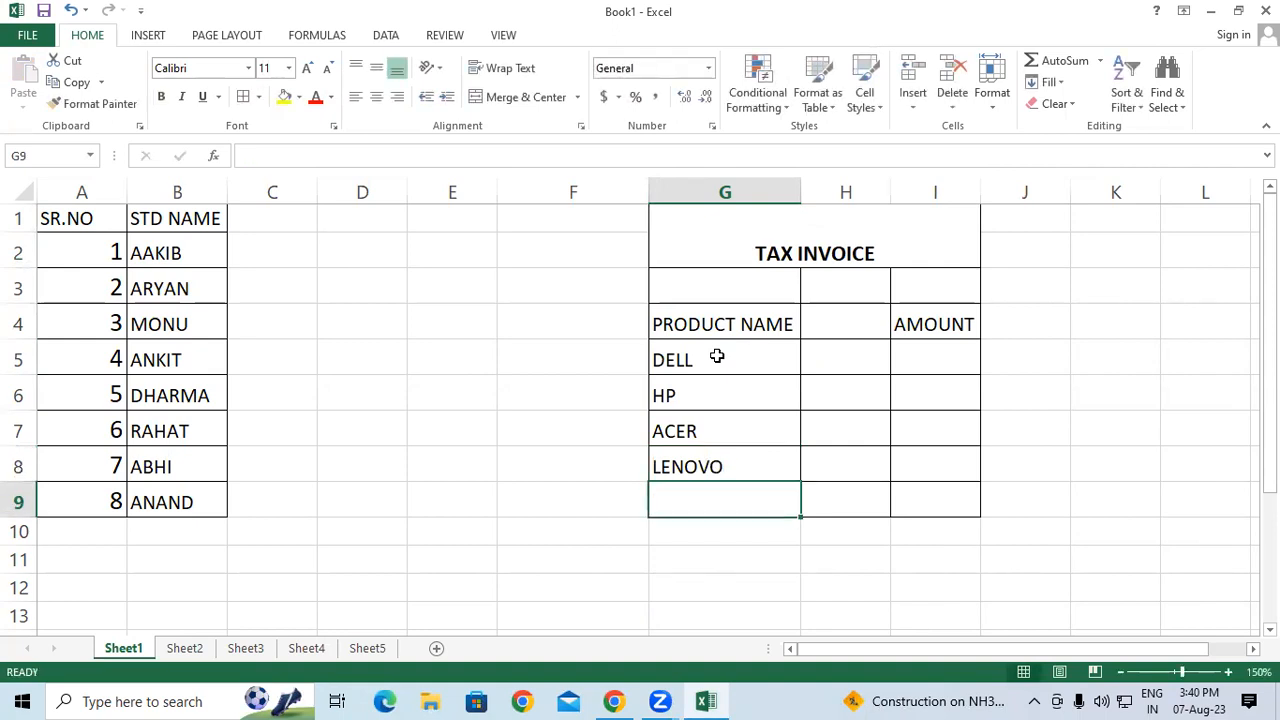
text(APPLE)
key(Return)
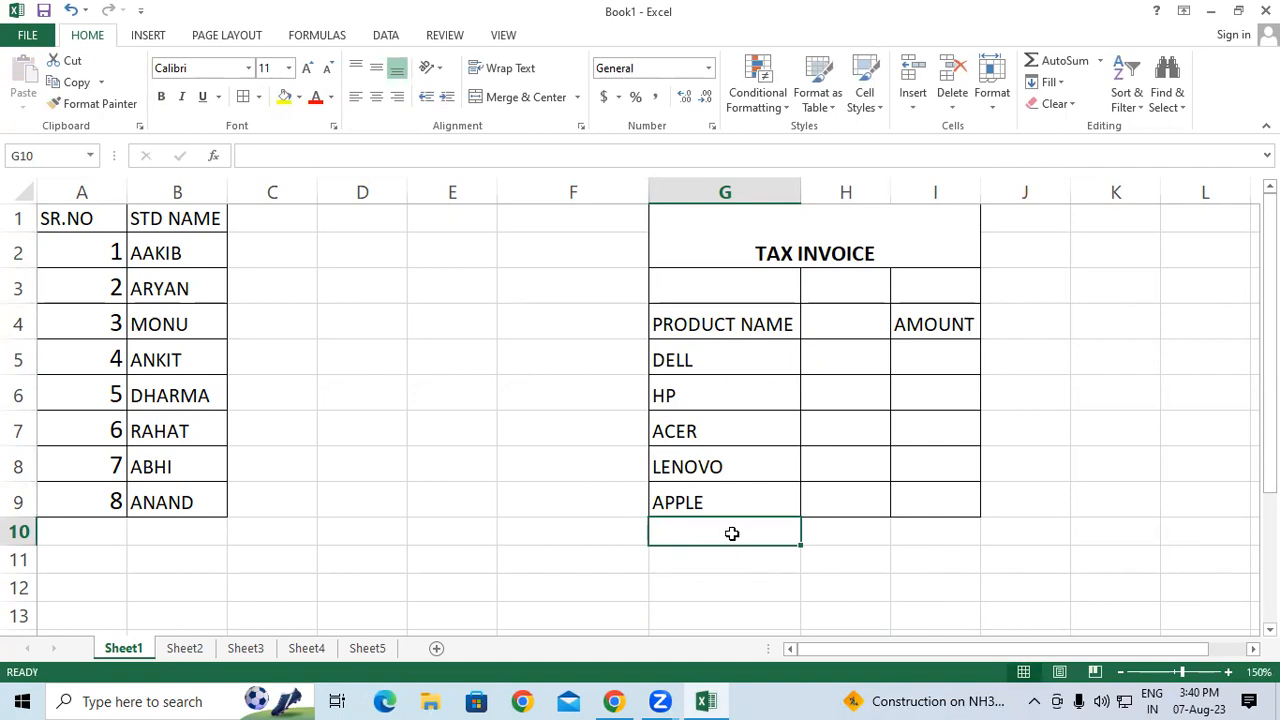
Enter the label TOTAL TAXABLE VALUE in cell G10, below the product list
text(TOTAL)
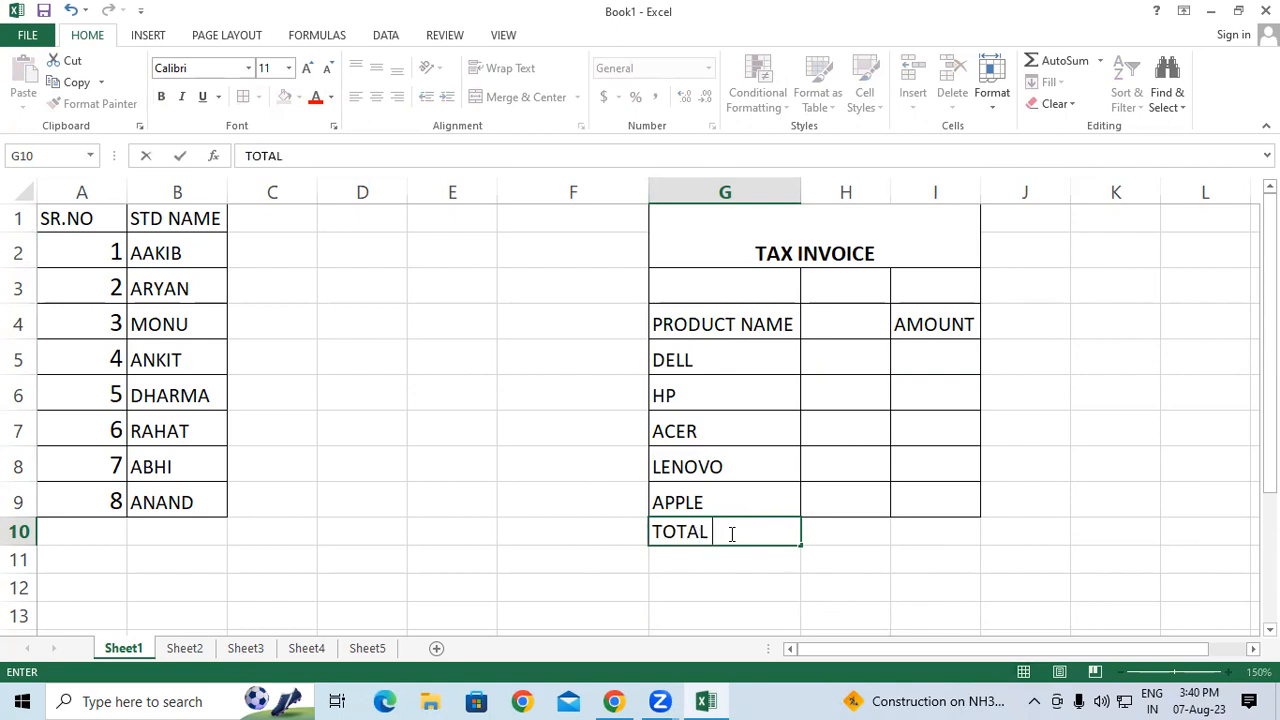
text( TAXABLE)
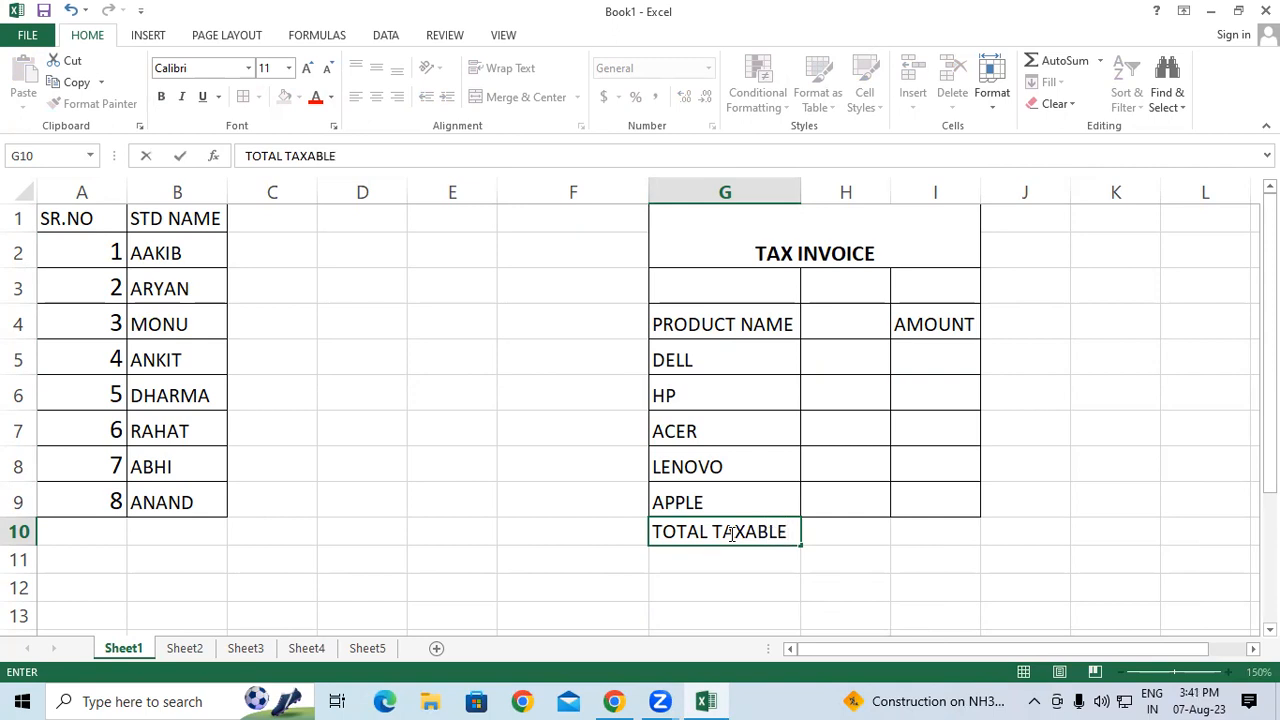
text( VALUE)
key(Return)
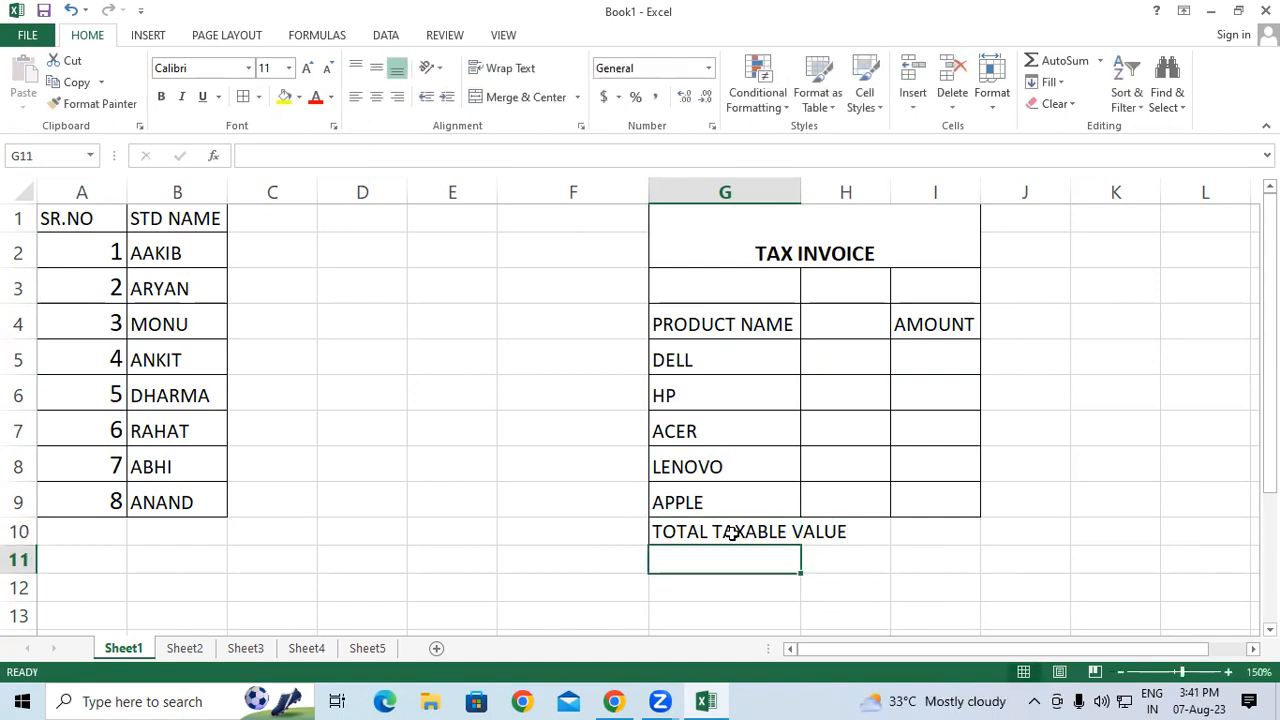
Enter the labels CGST, SGST and TOTAL AMT in cells G11 to G13
text(CGST)
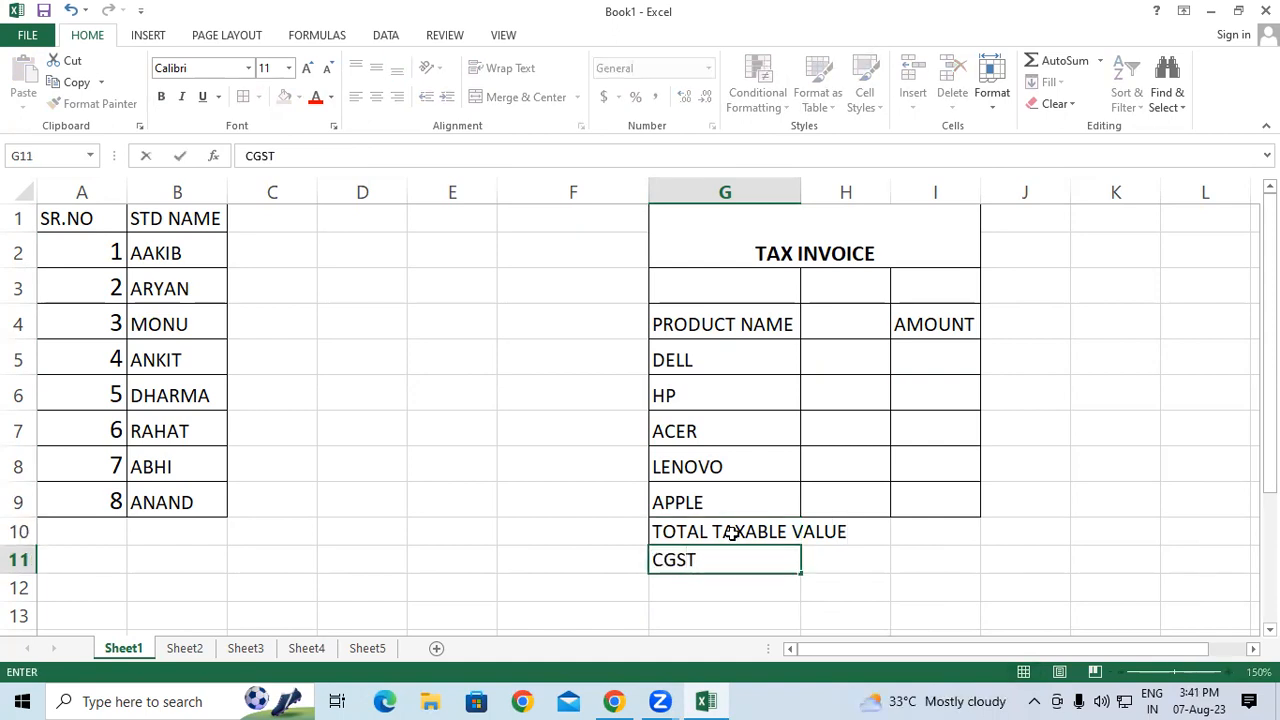
key(Return)
text(SGT)
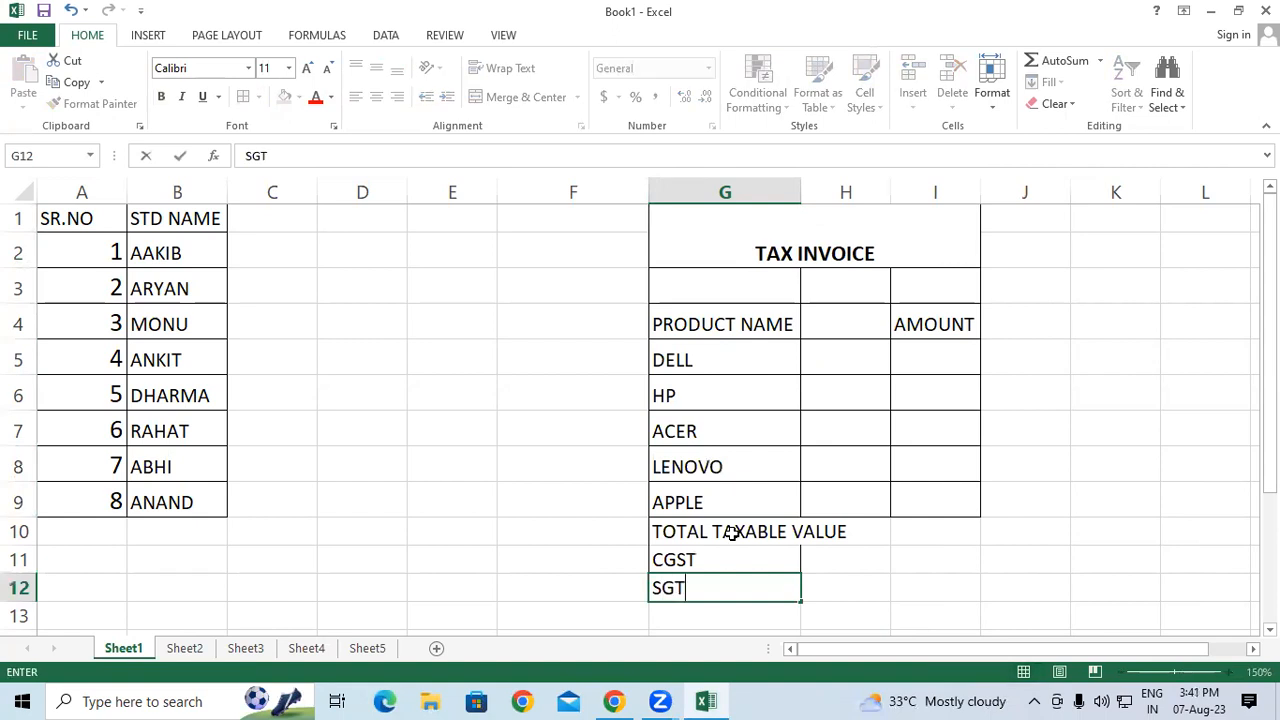
key(BackSpace)
text(ST)
key(Return)
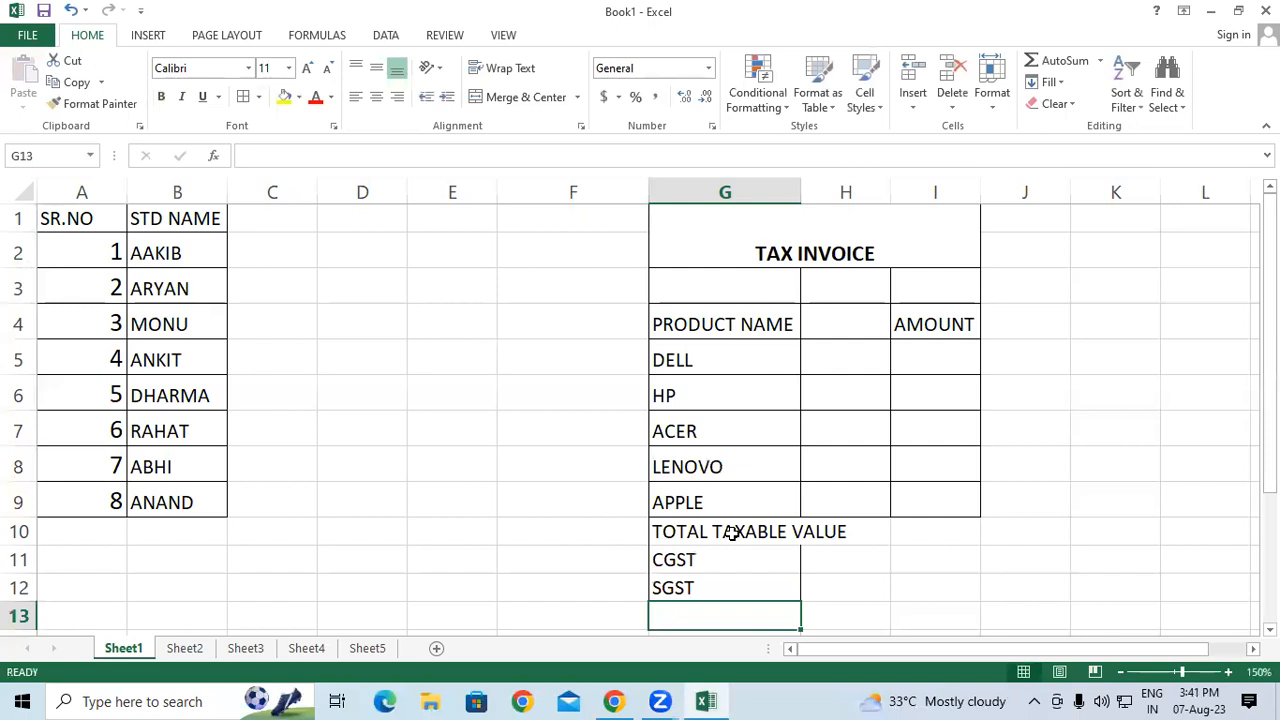
text(TO)
key(shift+Right)
key(shift+Right)
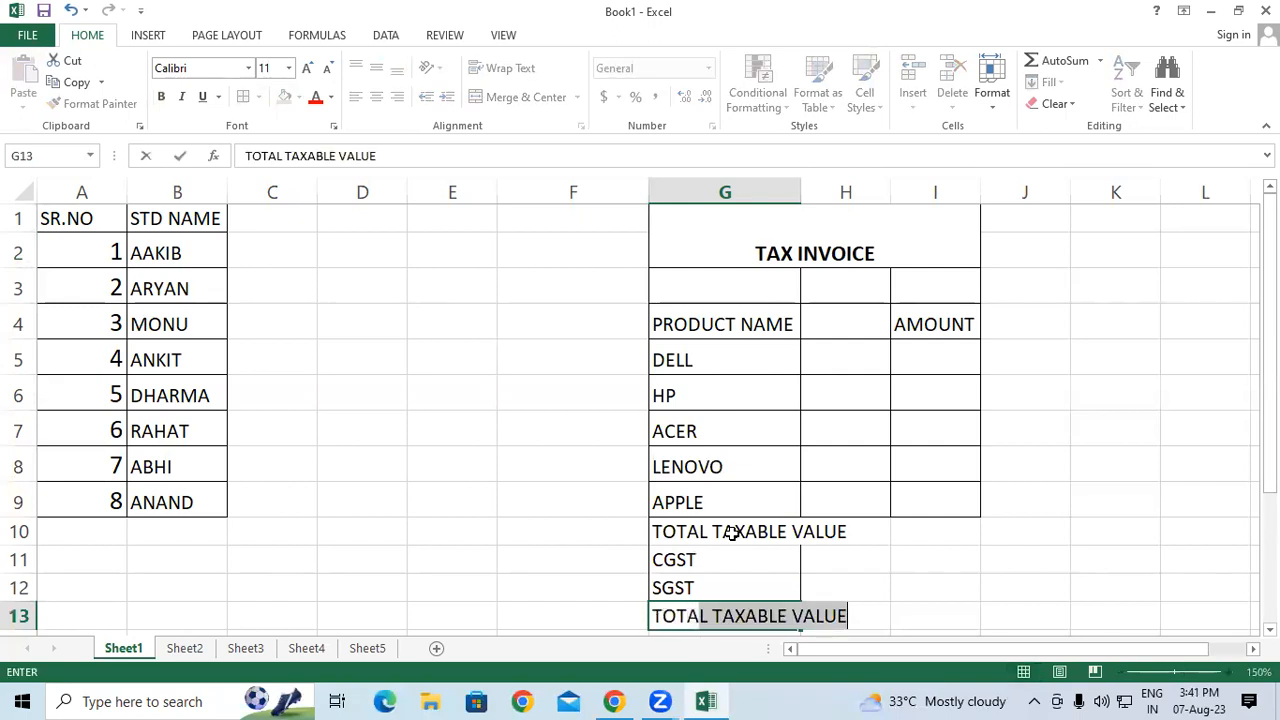
text(AMT)
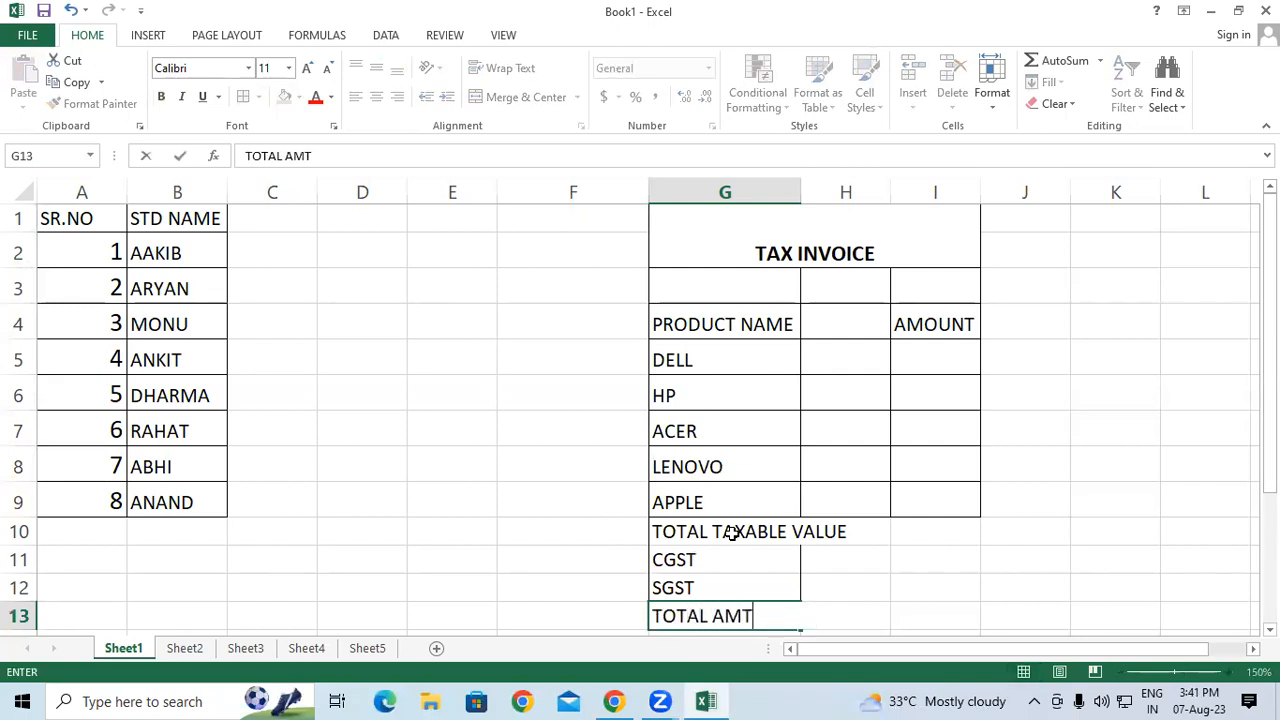
Enter 9% as the CGST and SGST rates in H11 and H12, and widen column G to fit its labels
click(846, 548)
text(9)
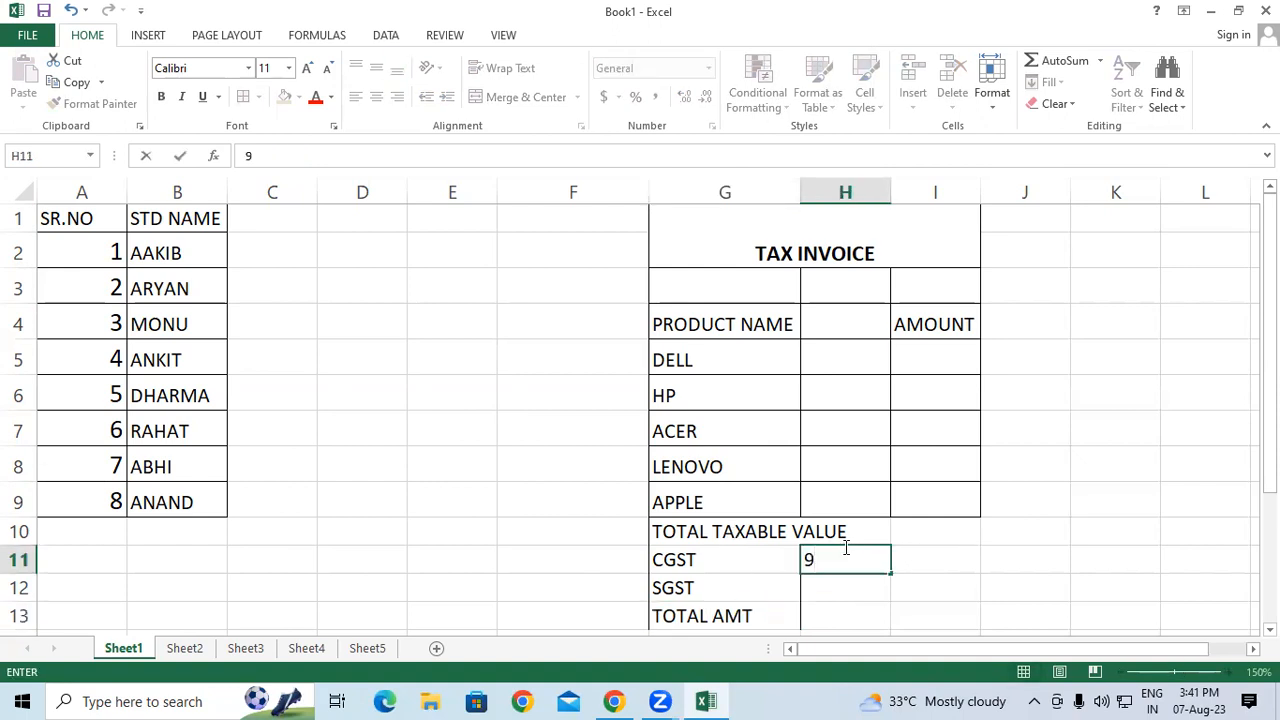
text(%)
key(Return)
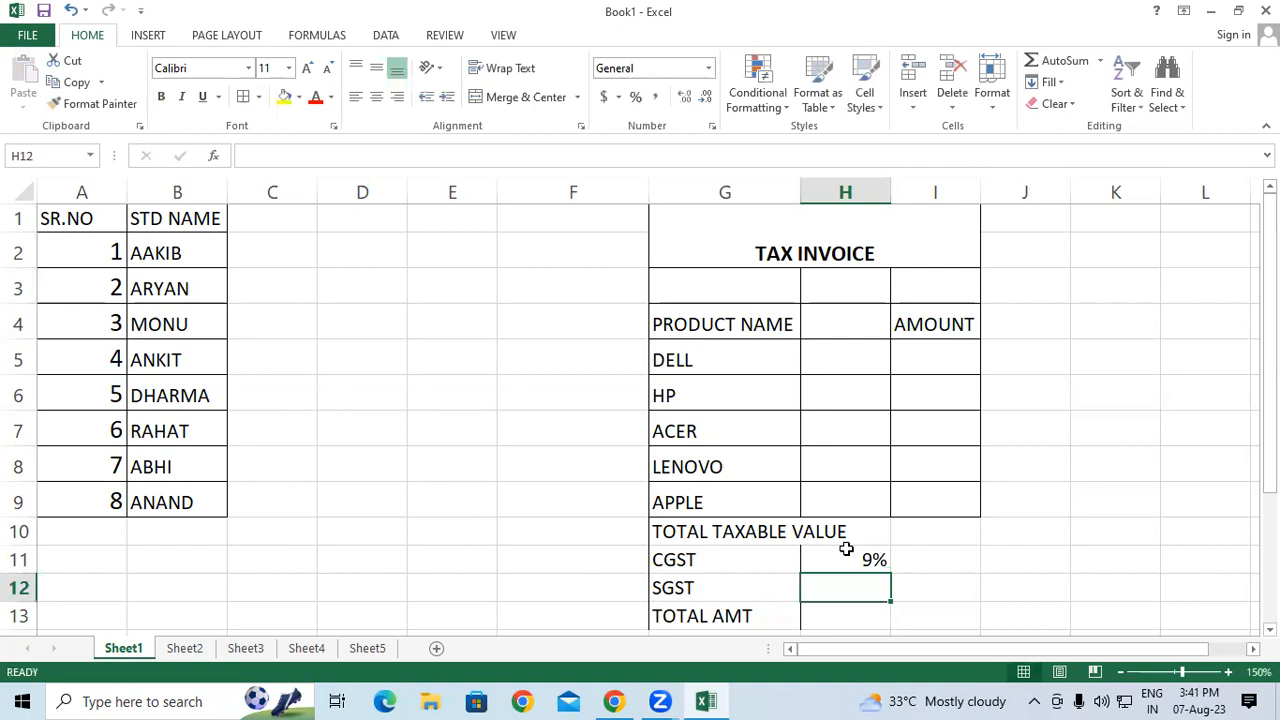
text(9%)
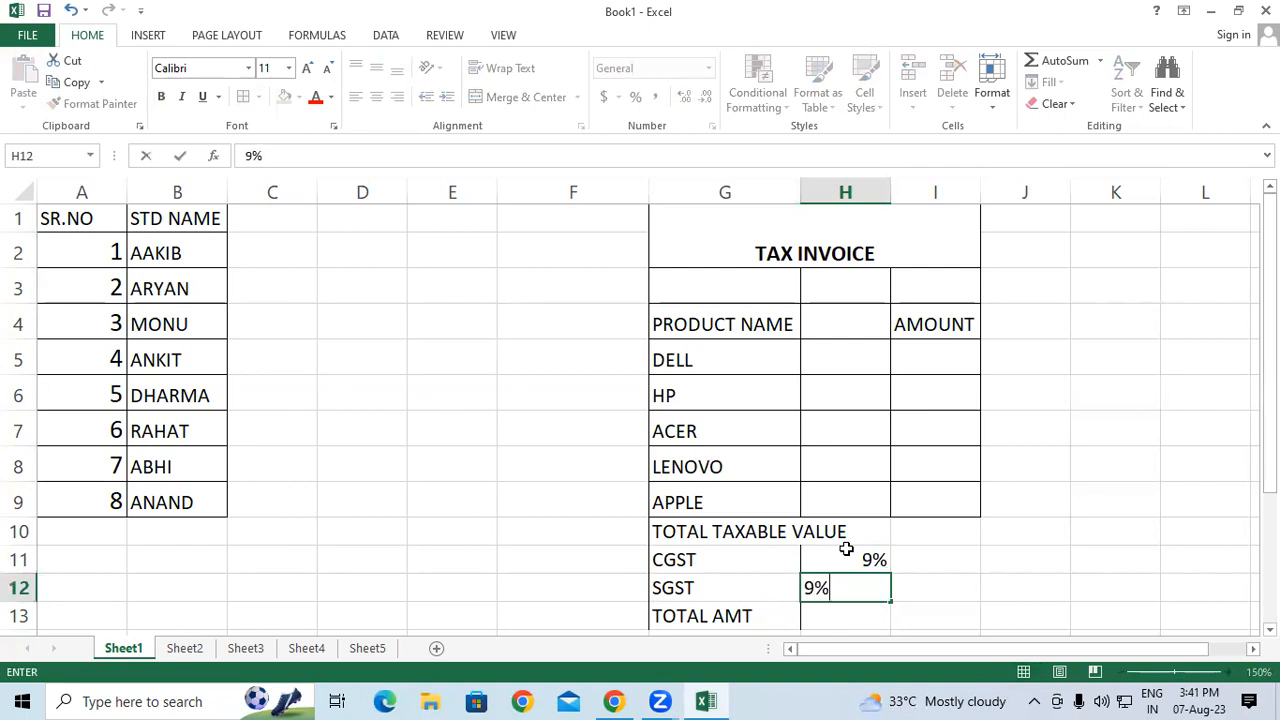
key(Return)
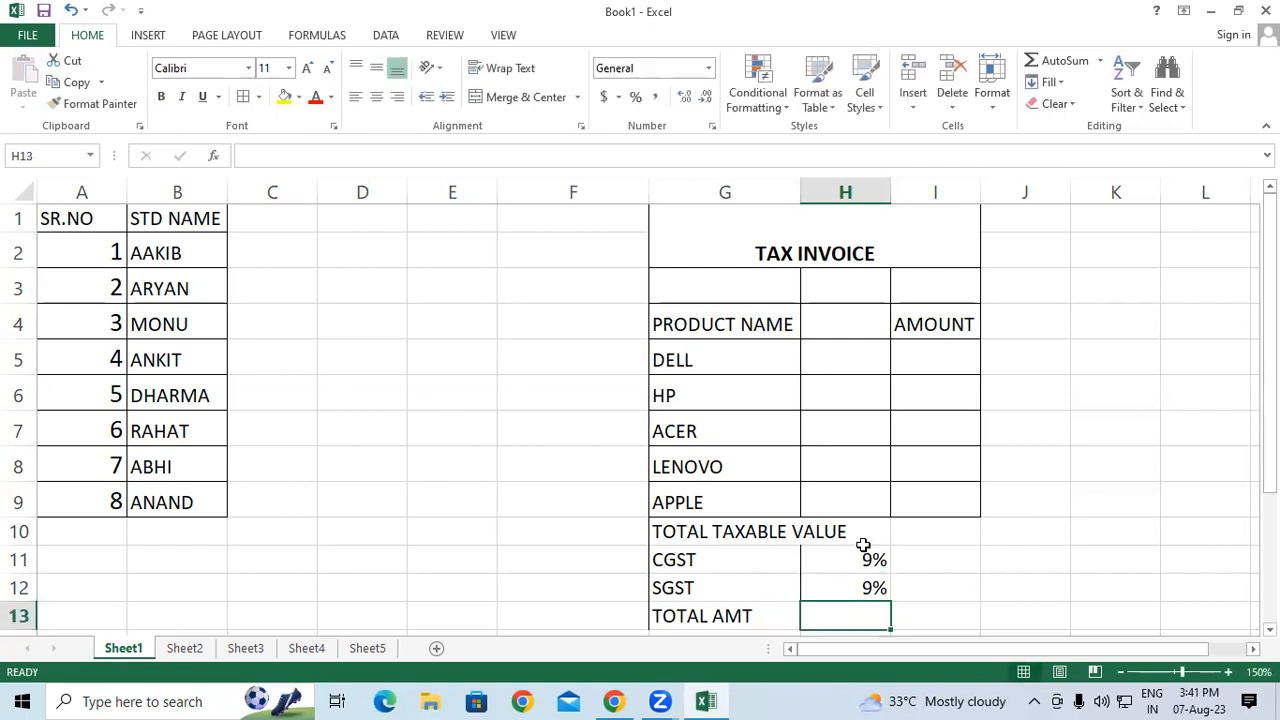
click(782, 194)
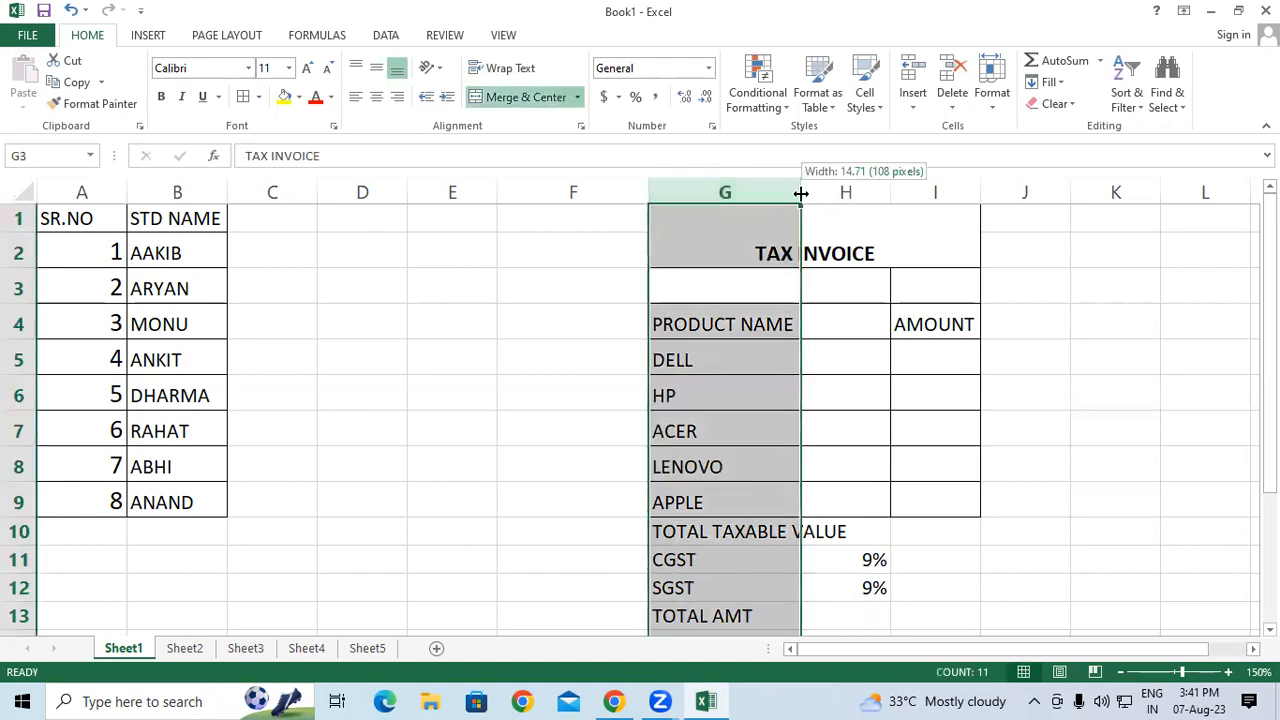
double_click(801, 192)
Make the headings in G4:I4 bold, red and size 12, and widen column I to fit AMOUNT
click(766, 323)
drag(766, 323, 980, 326)
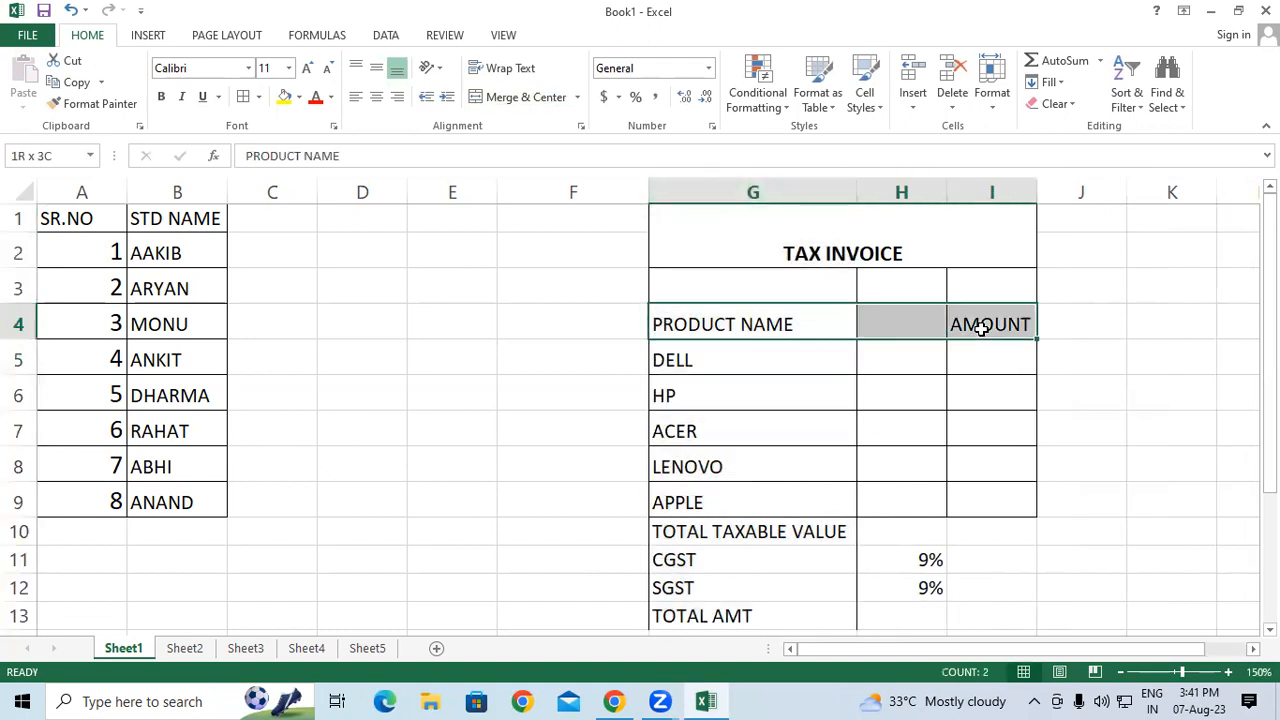
click(162, 96)
click(314, 97)
click(307, 68)
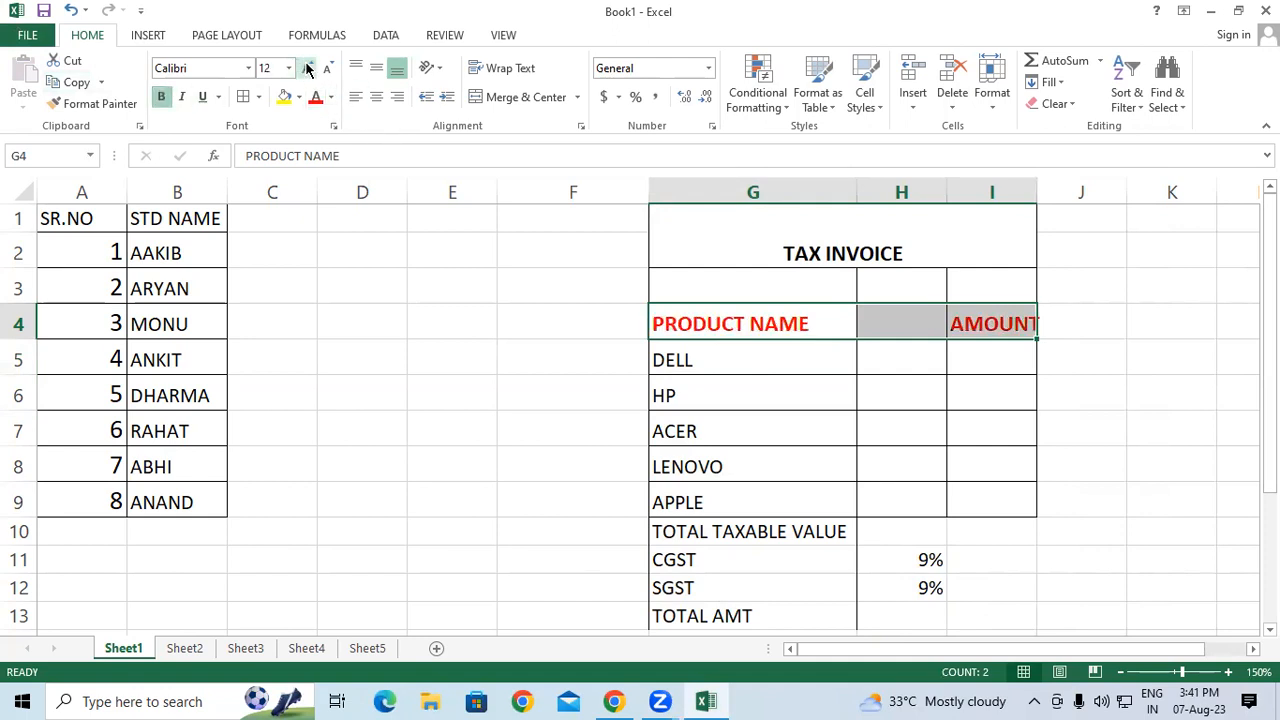
click(1011, 193)
double_click(1039, 190)
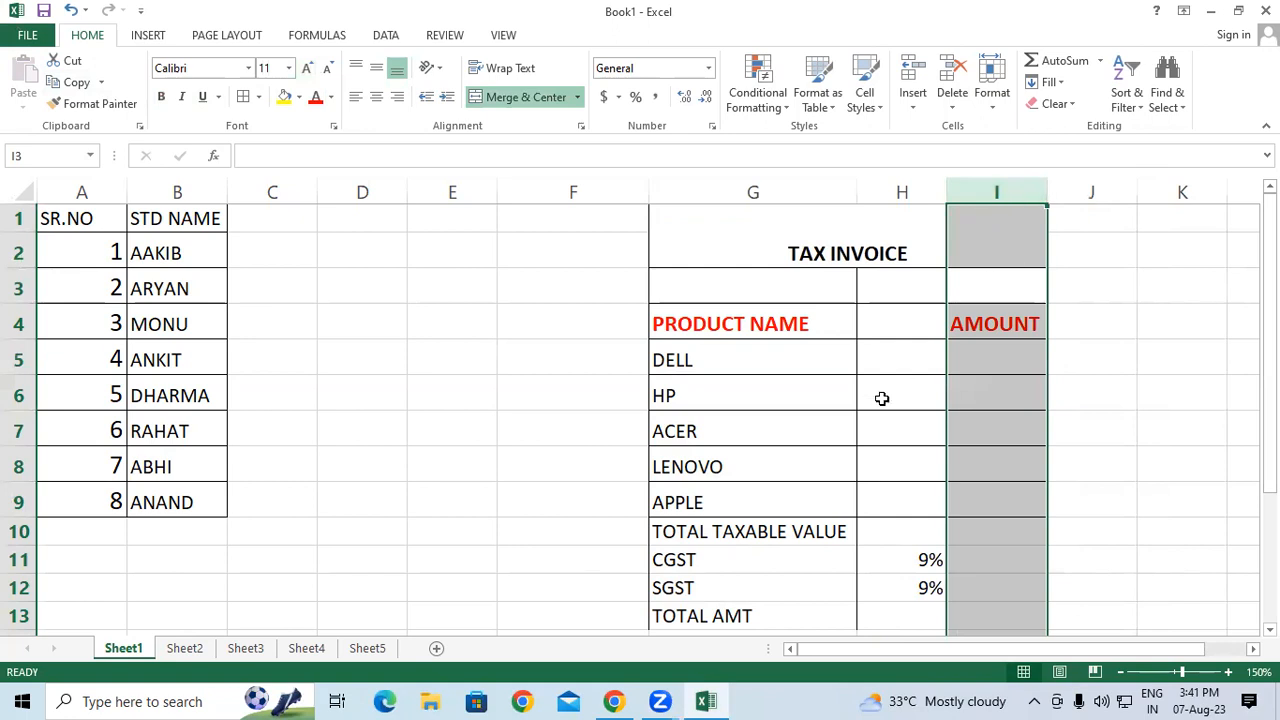
Make the TOTAL TAXABLE VALUE, CGST, SGST and TOTAL AMT labels in G10:G13 bold
click(771, 528)
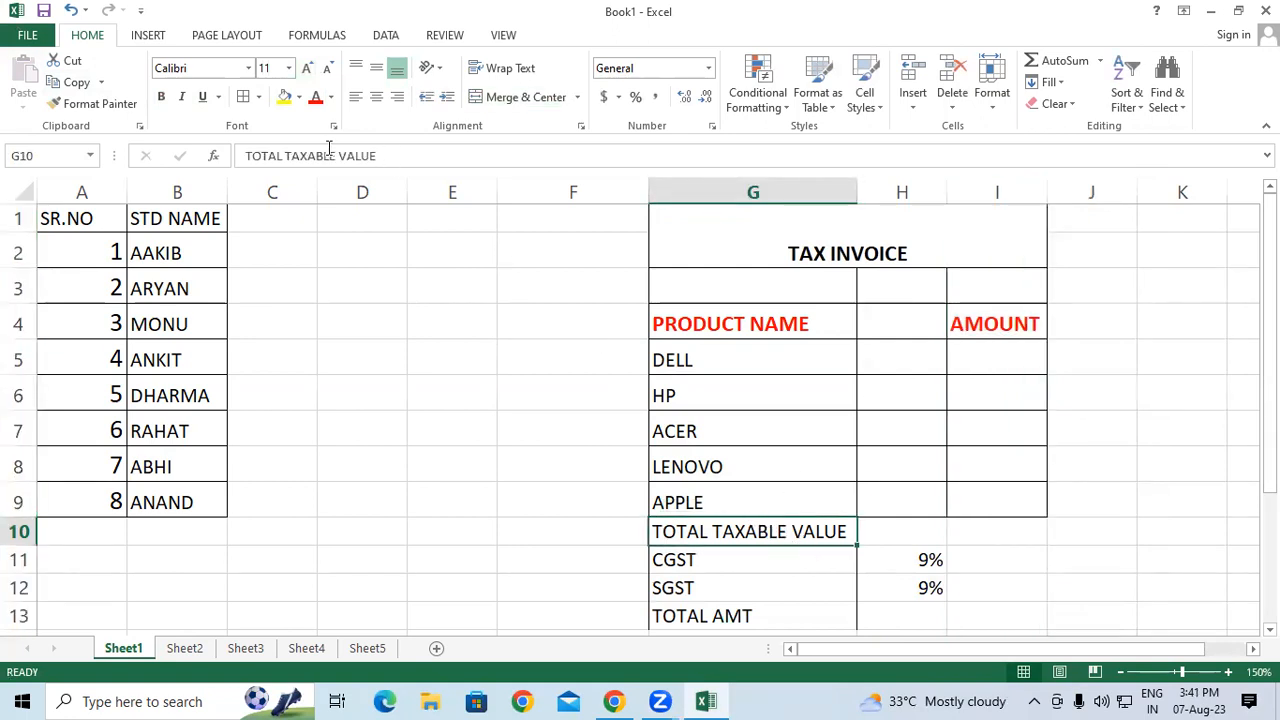
click(161, 97)
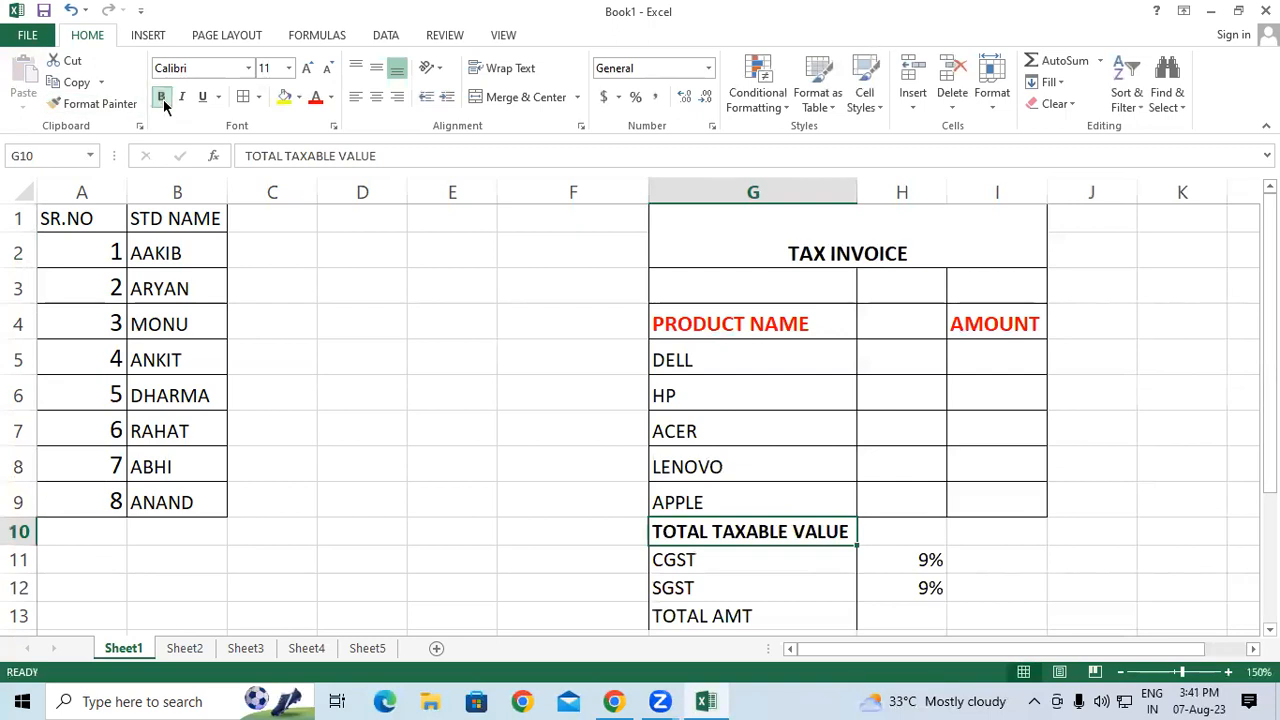
click(720, 555)
drag(715, 557, 706, 611)
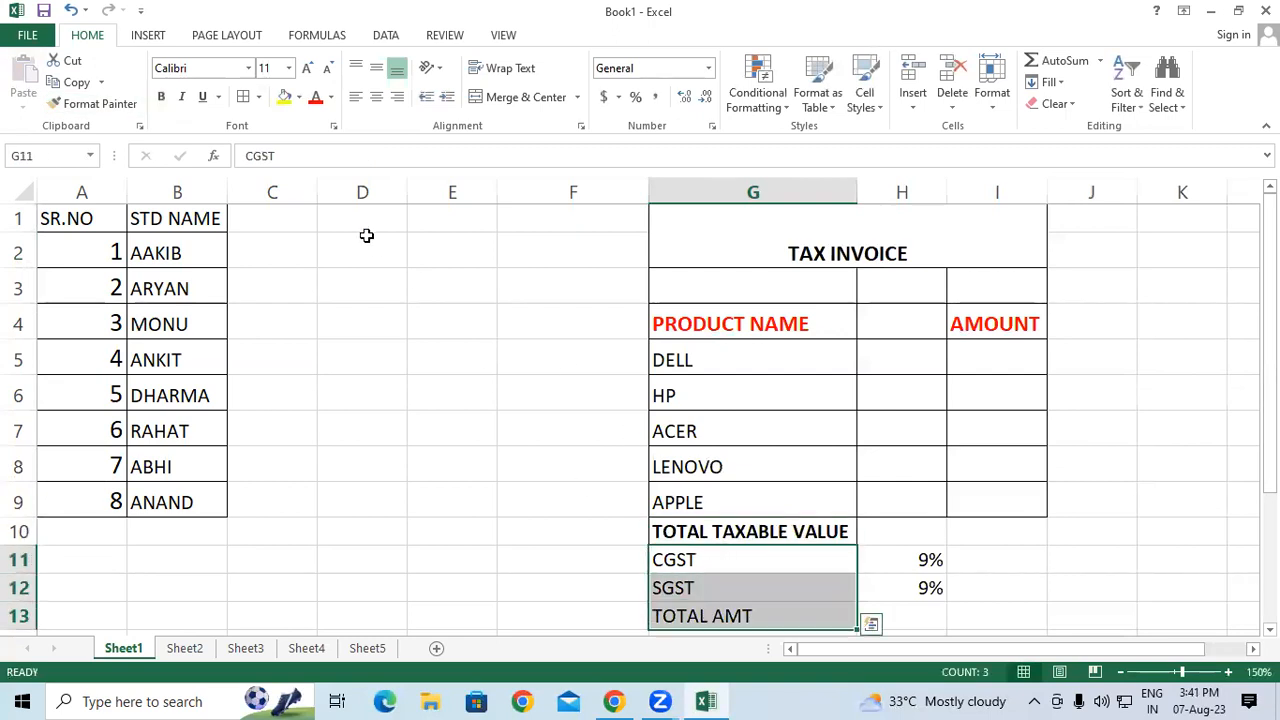
click(163, 99)
Make the 9% CGST and SGST rates in H11:H12 bold
drag(929, 560, 916, 578)
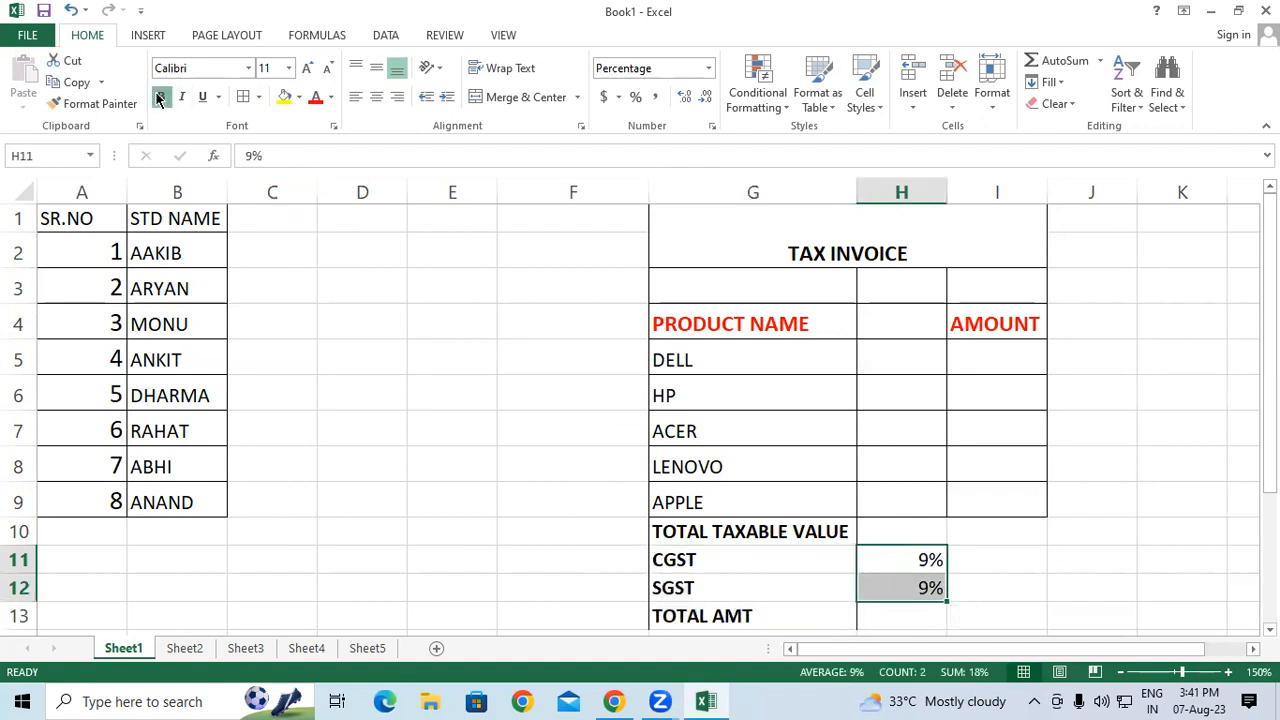
click(1095, 518)
Enter the amounts 11000 for DELL and 15000 for HP in cells I5 and I6
click(1008, 352)
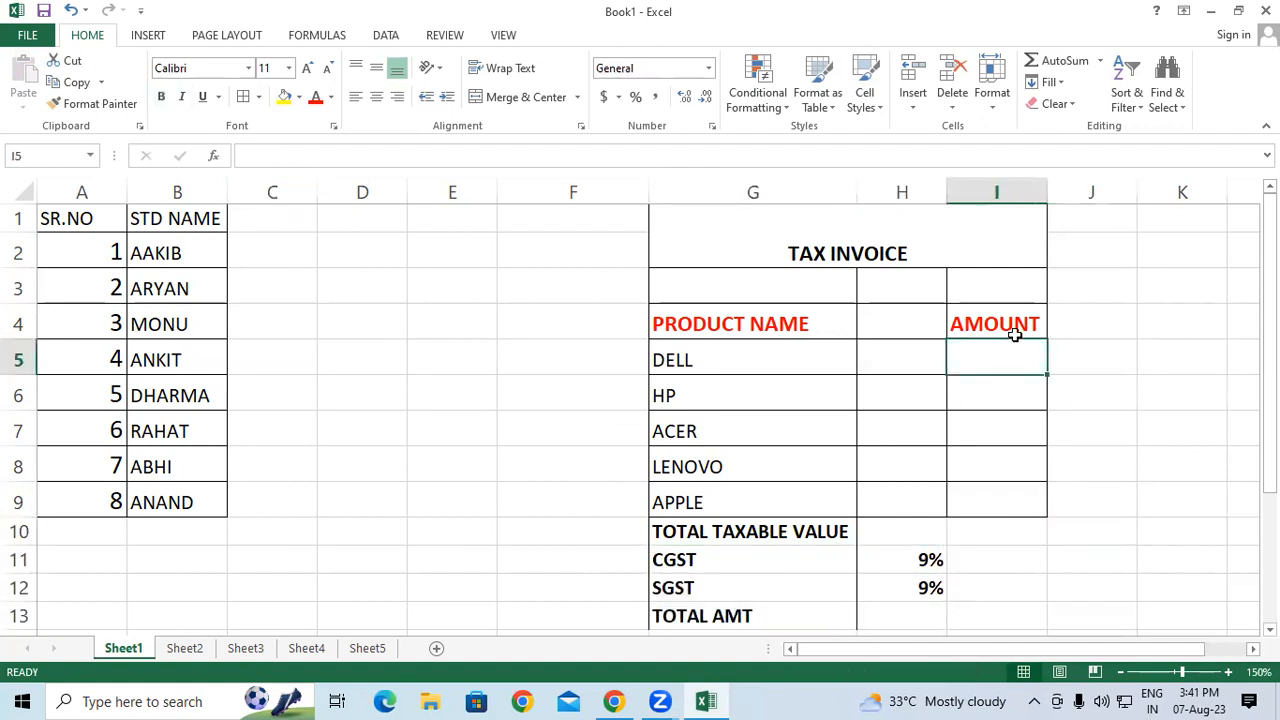
text(11000)
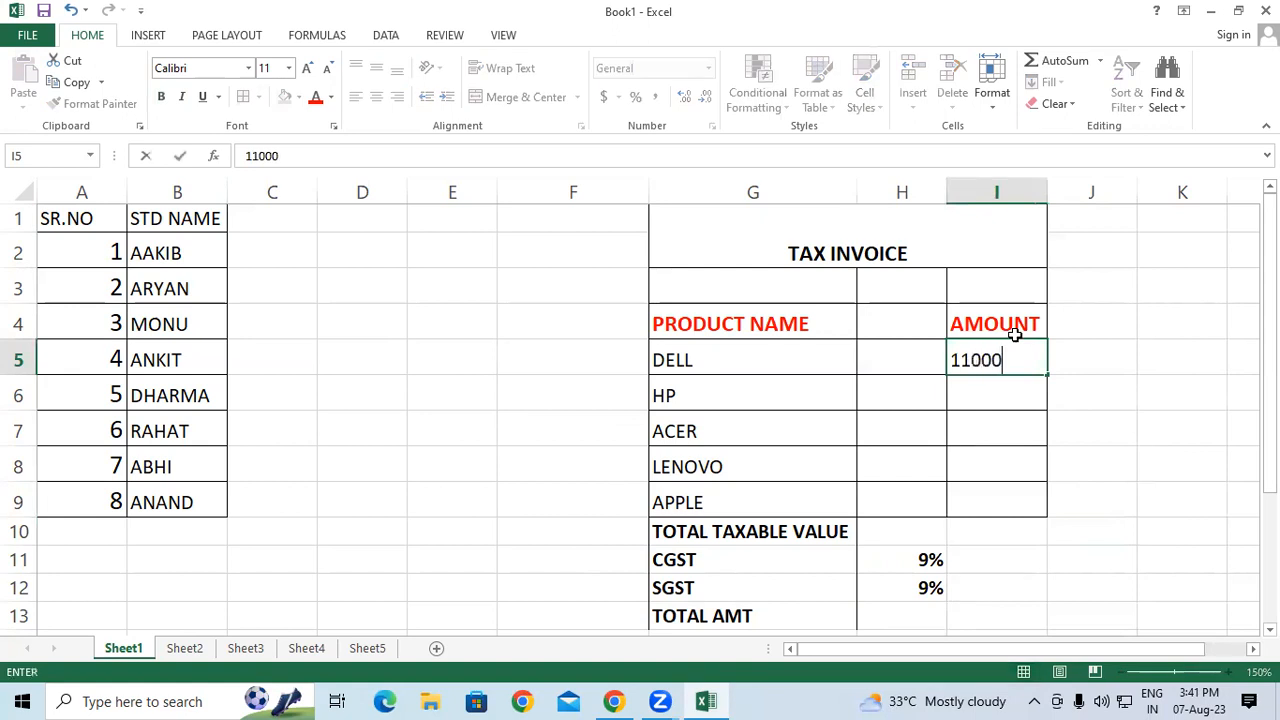
key(Return)
text(1200)
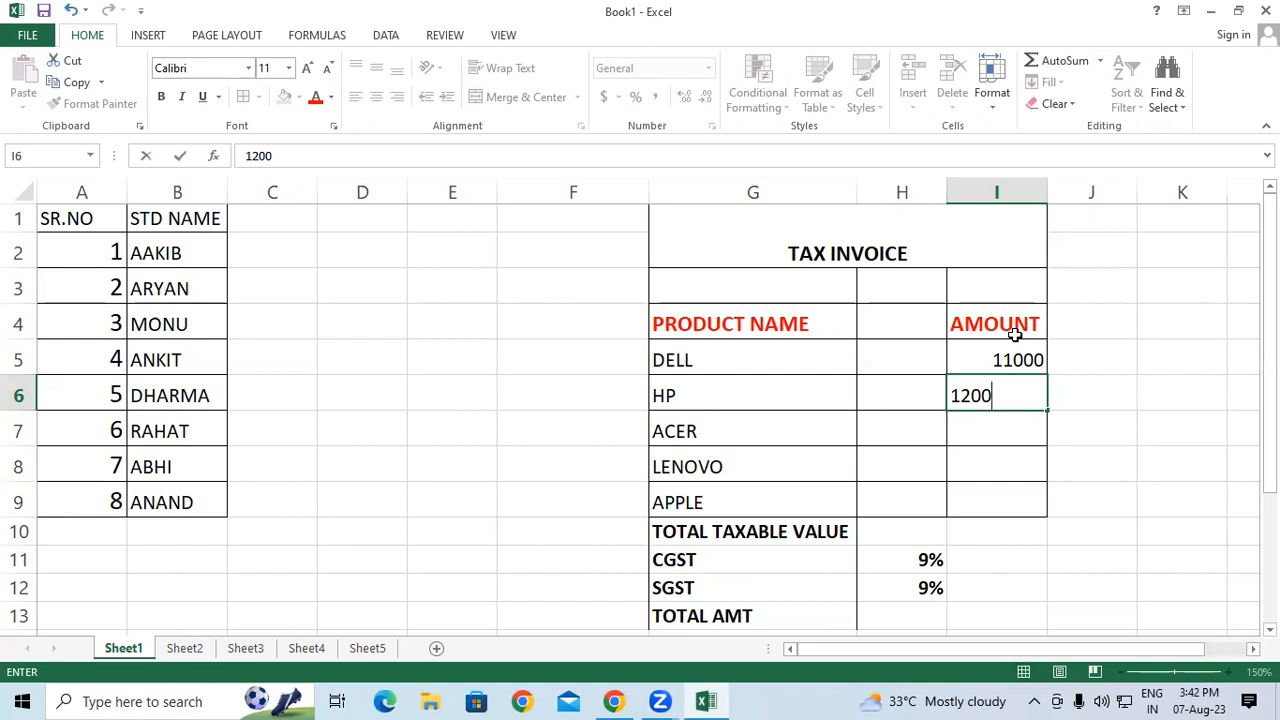
key(BackSpace)
key(BackSpace)
text(5000)
key(Return)
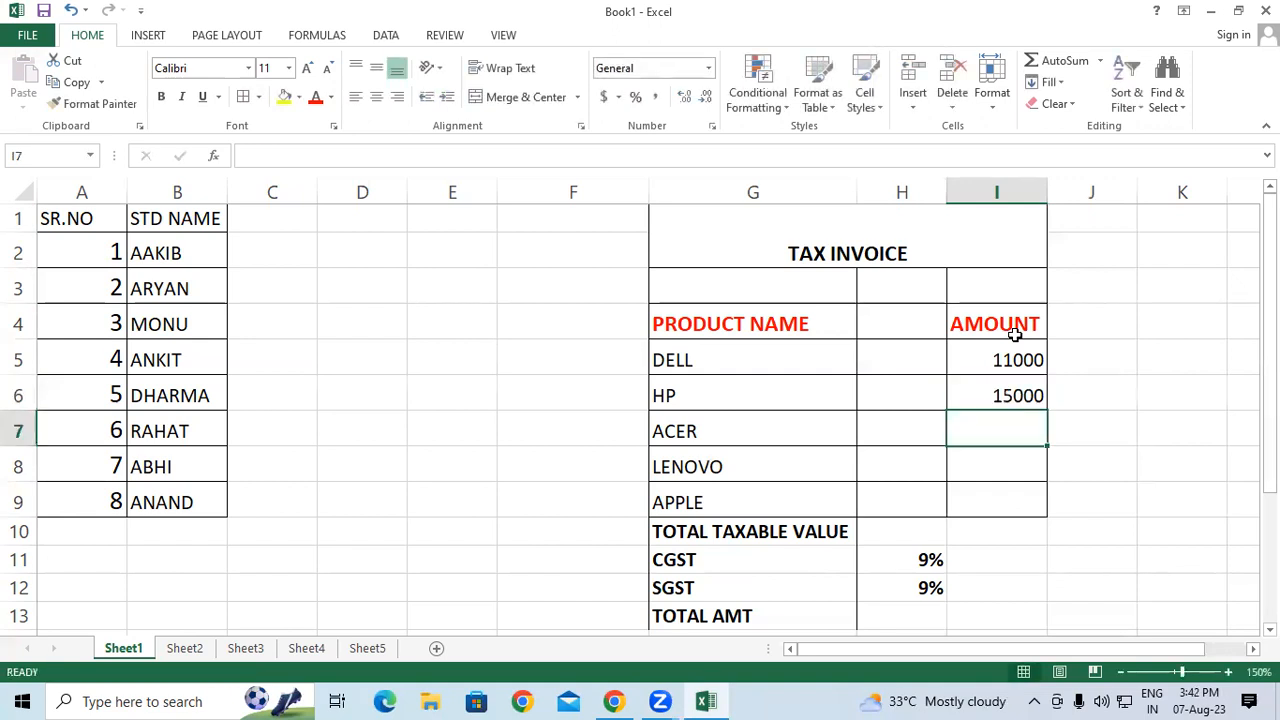
Extend the amount series from I5:I6 down to I9 and increase the font size of I5:I9 by one step
drag(1018, 359, 1052, 496)
click(1086, 503)
click(990, 537)
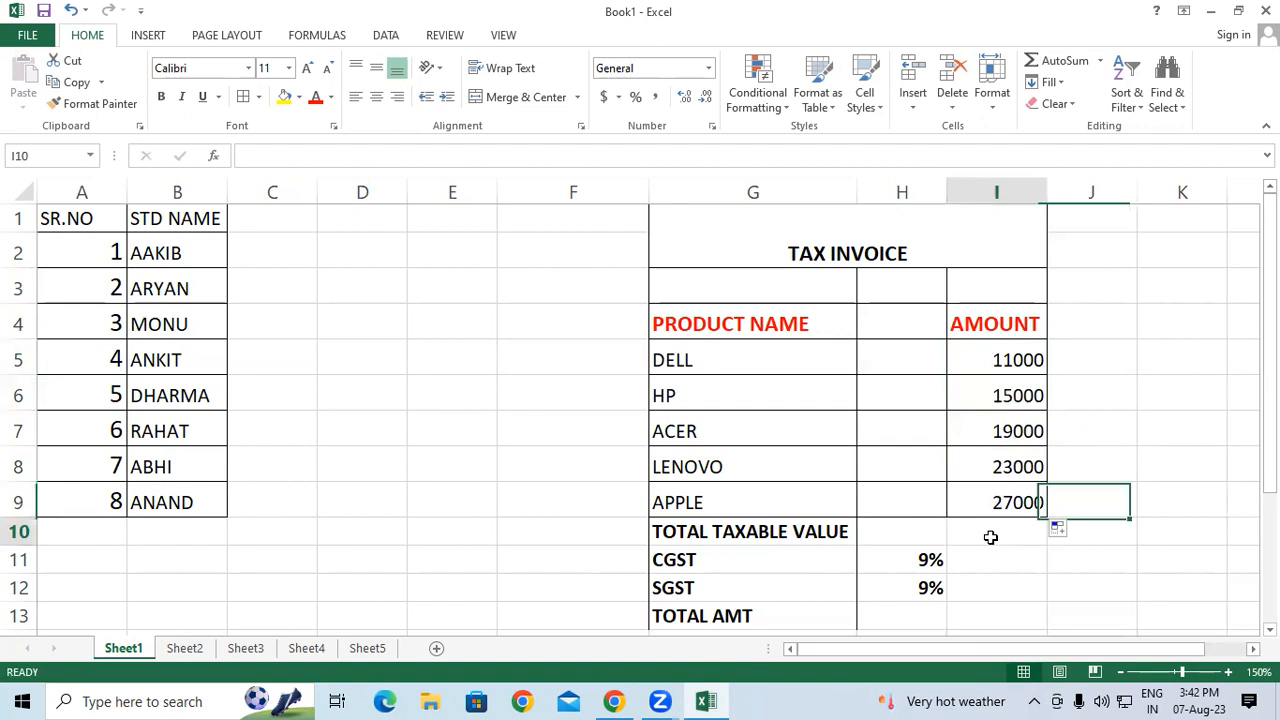
drag(1013, 364, 1014, 497)
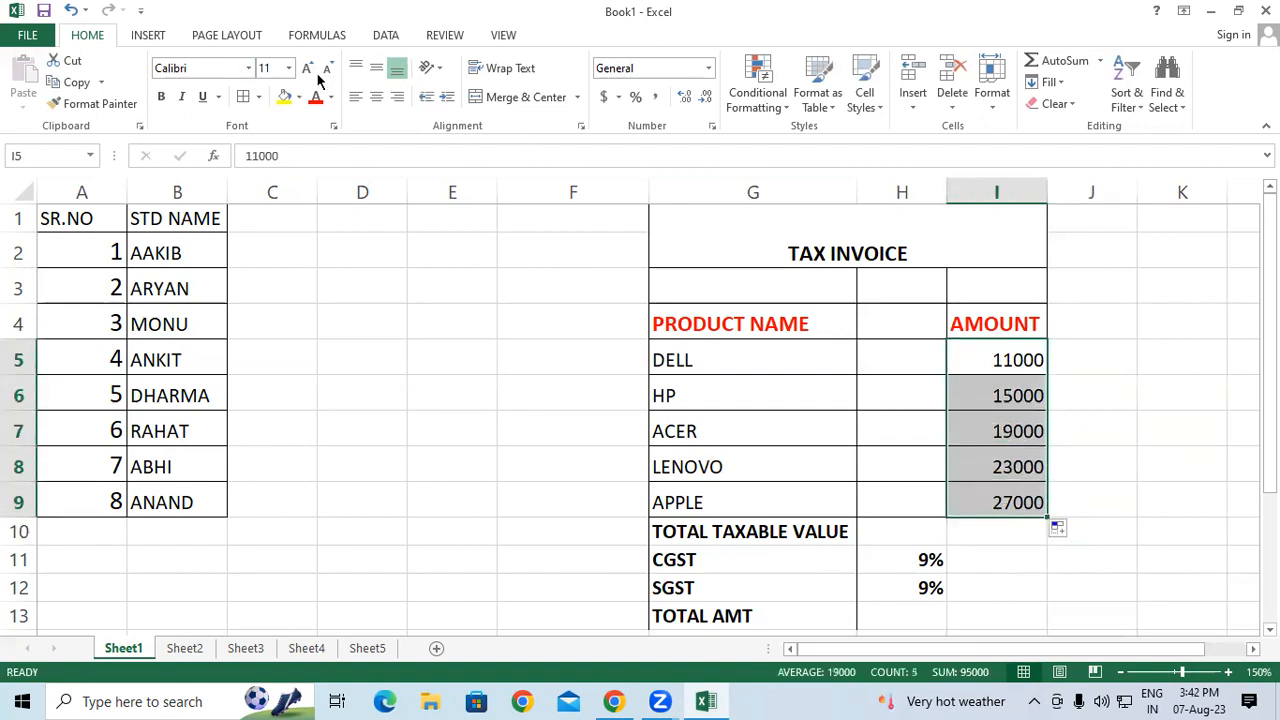
click(306, 67)
Calculate the total taxable value in I10 as the sum of I5:I9 and make it bold at font size 12
click(998, 536)
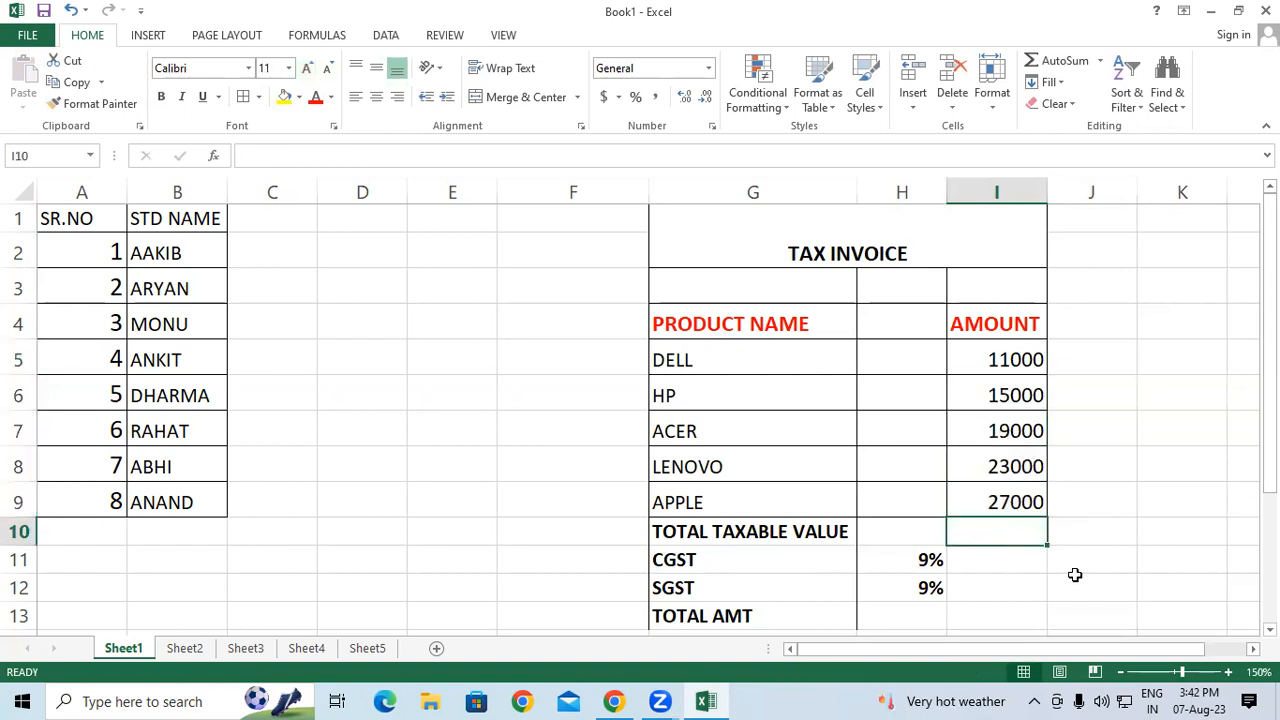
key(alt+equal)
key(Return)
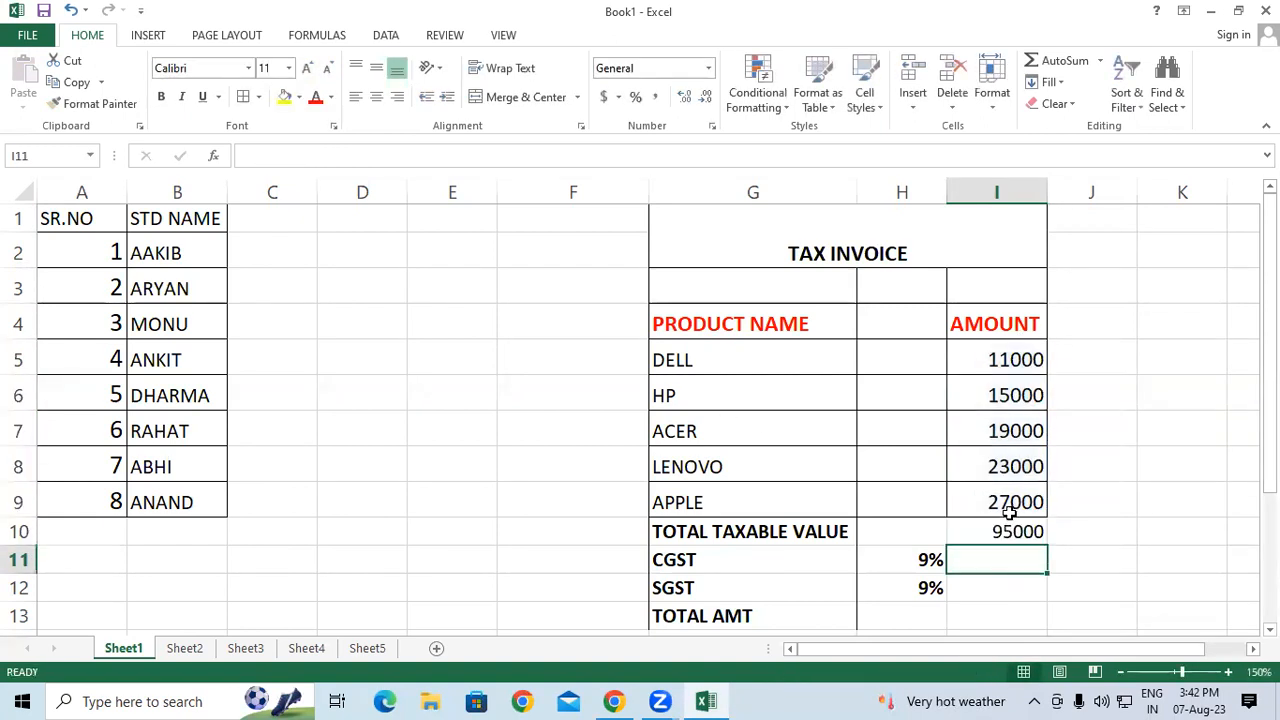
click(1012, 531)
click(161, 96)
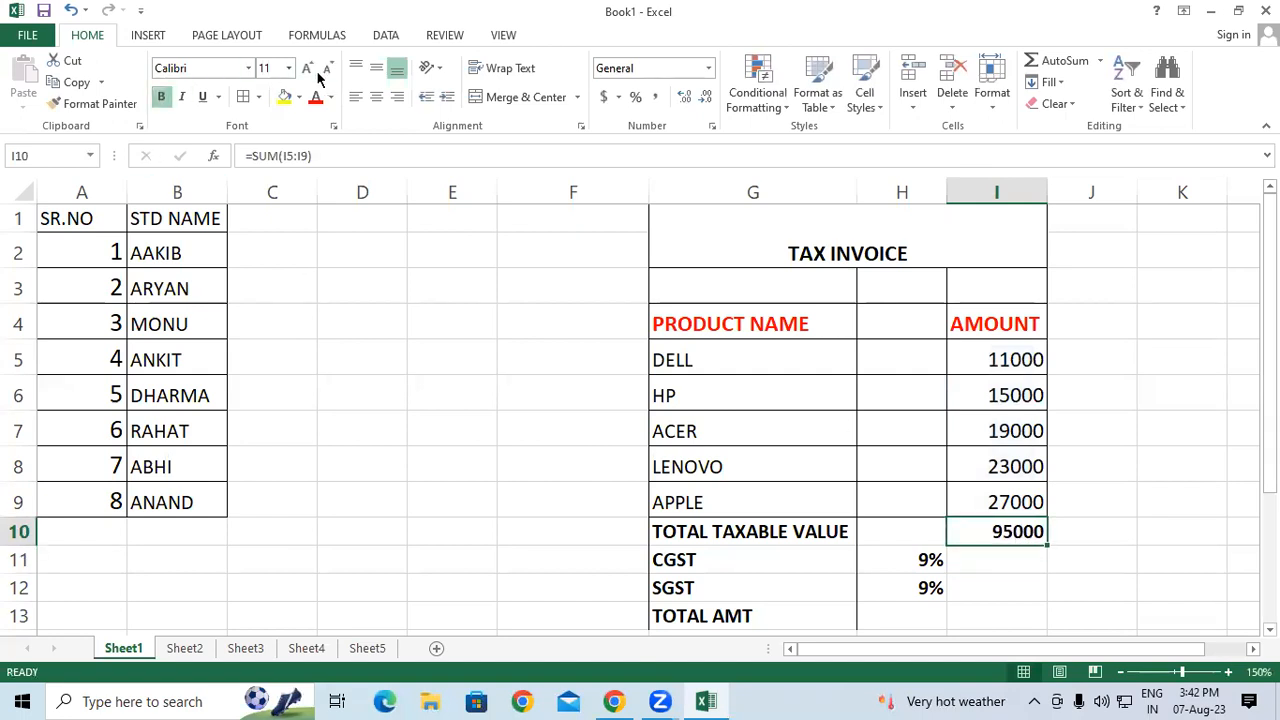
click(307, 67)
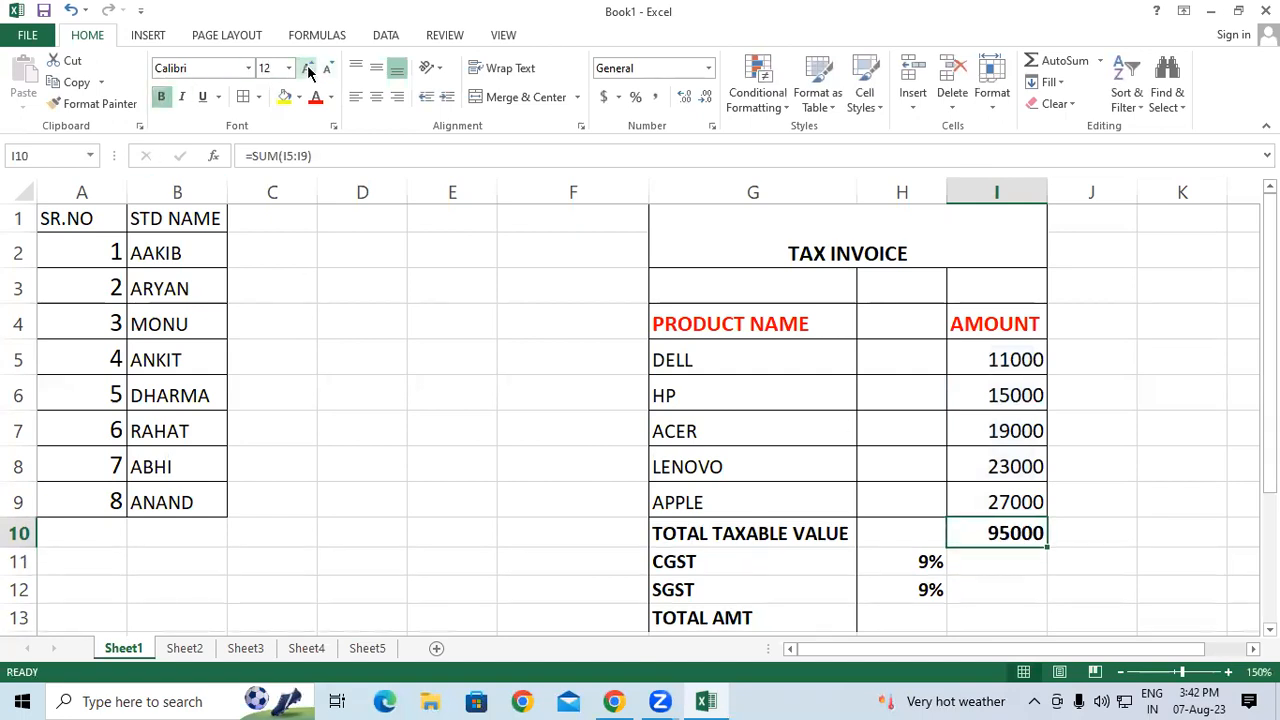
click(1060, 552)
Apply all borders to the totals block G10:I13
scroll(1034, 591, down, 1)
drag(908, 434, 988, 529)
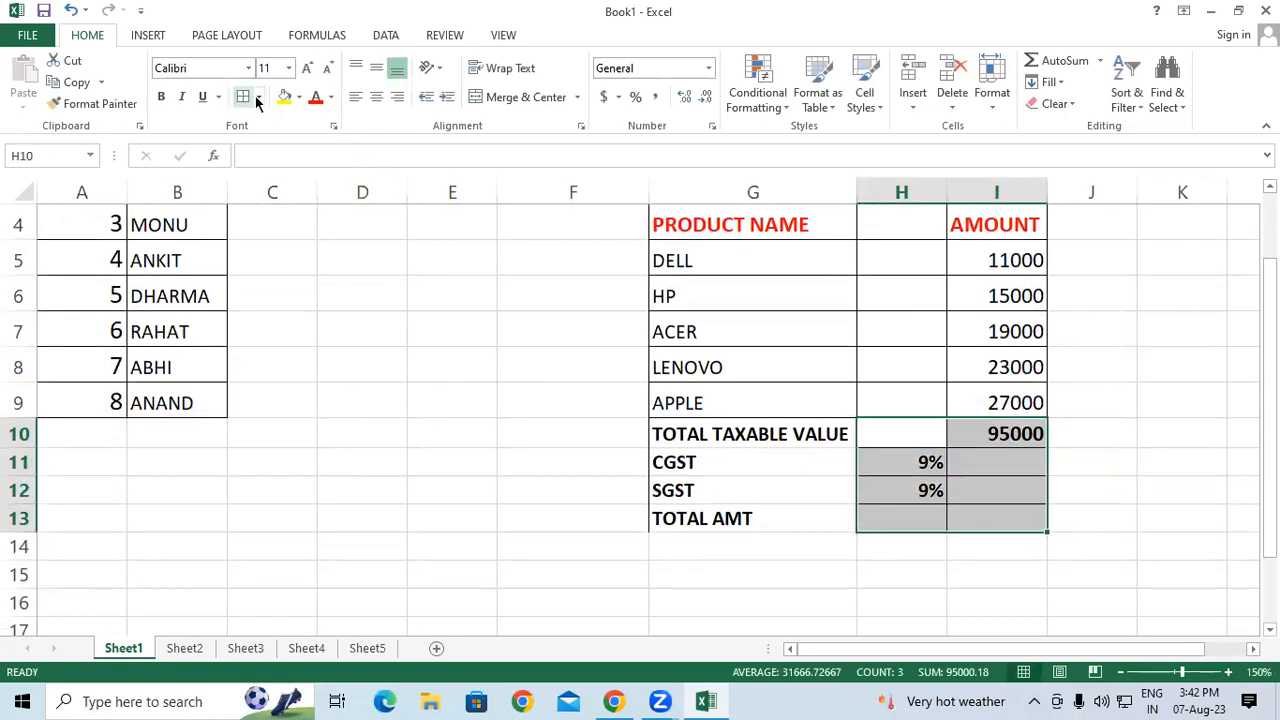
drag(694, 430, 820, 513)
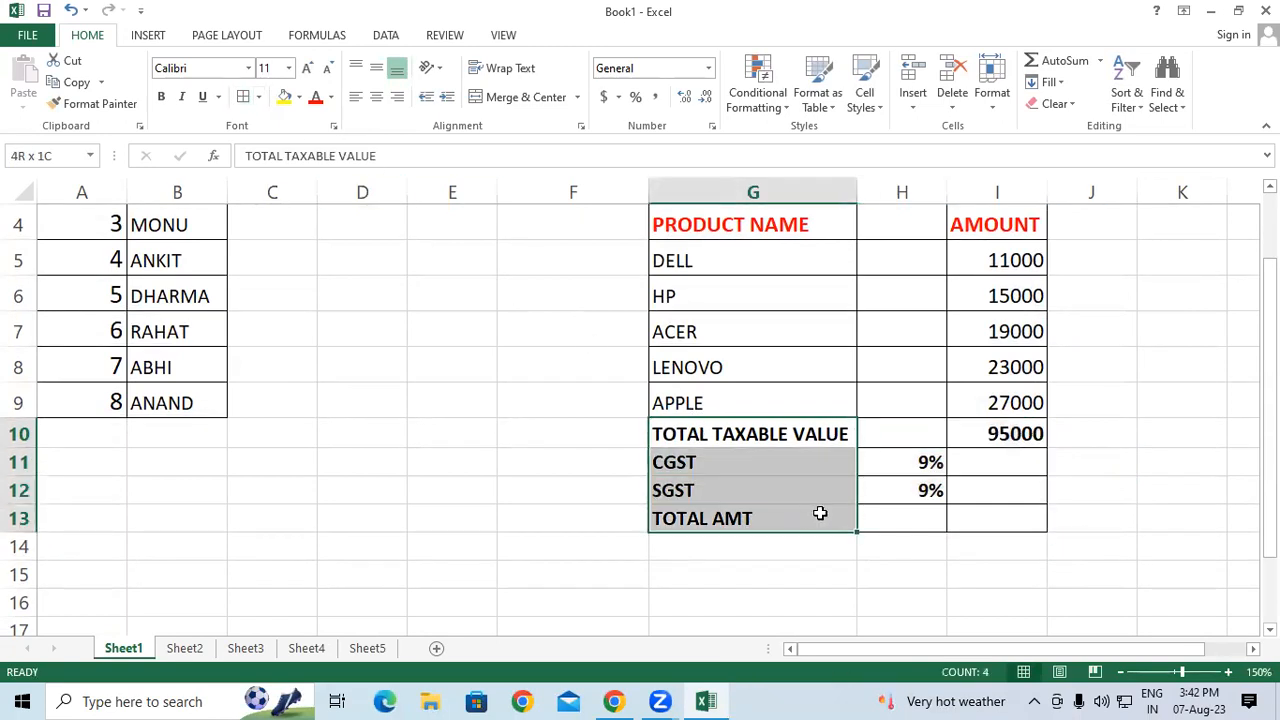
click(245, 97)
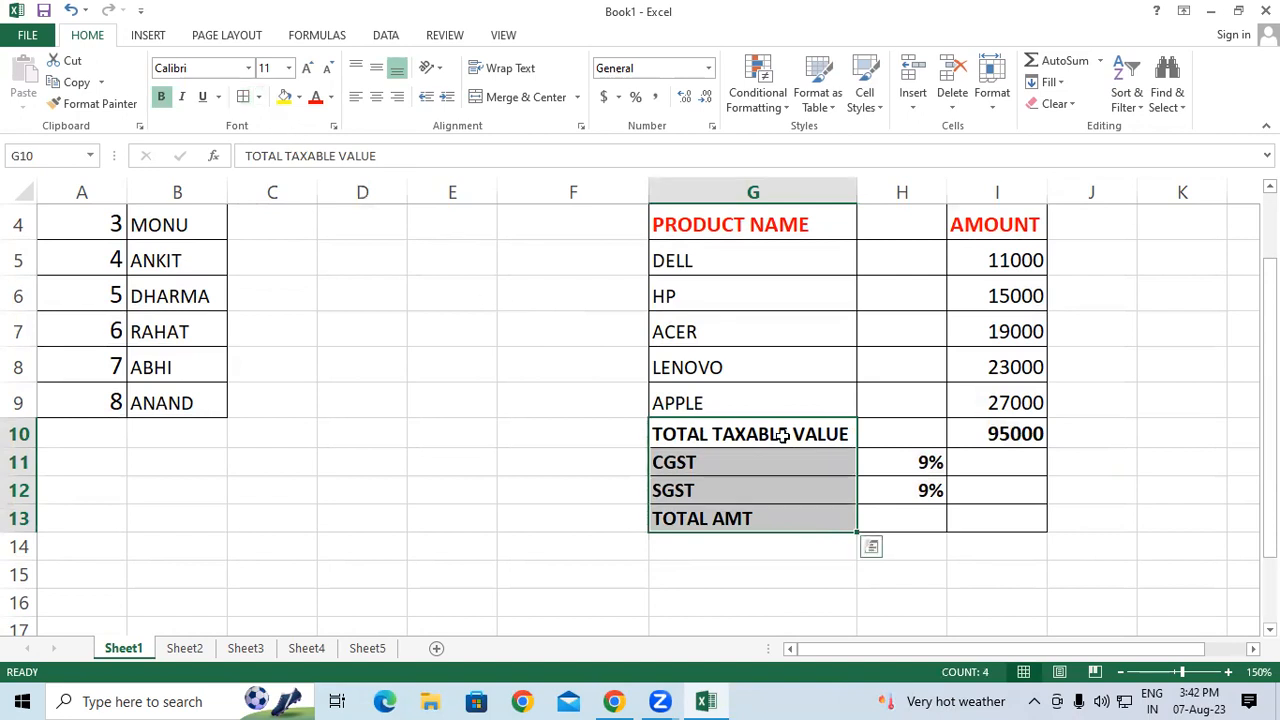
Start the CGST formula in I11 with a reference to the total taxable value in I10
scroll(783, 434, up, 1)
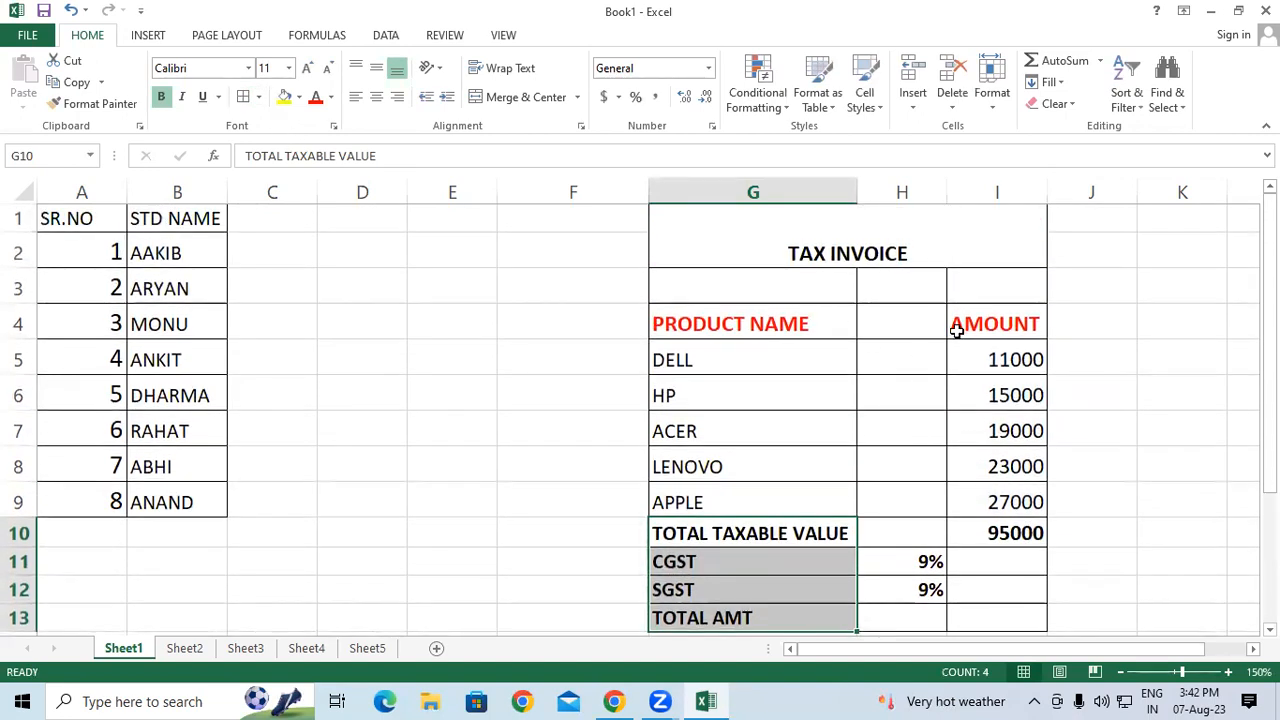
scroll(1071, 597, down, 1)
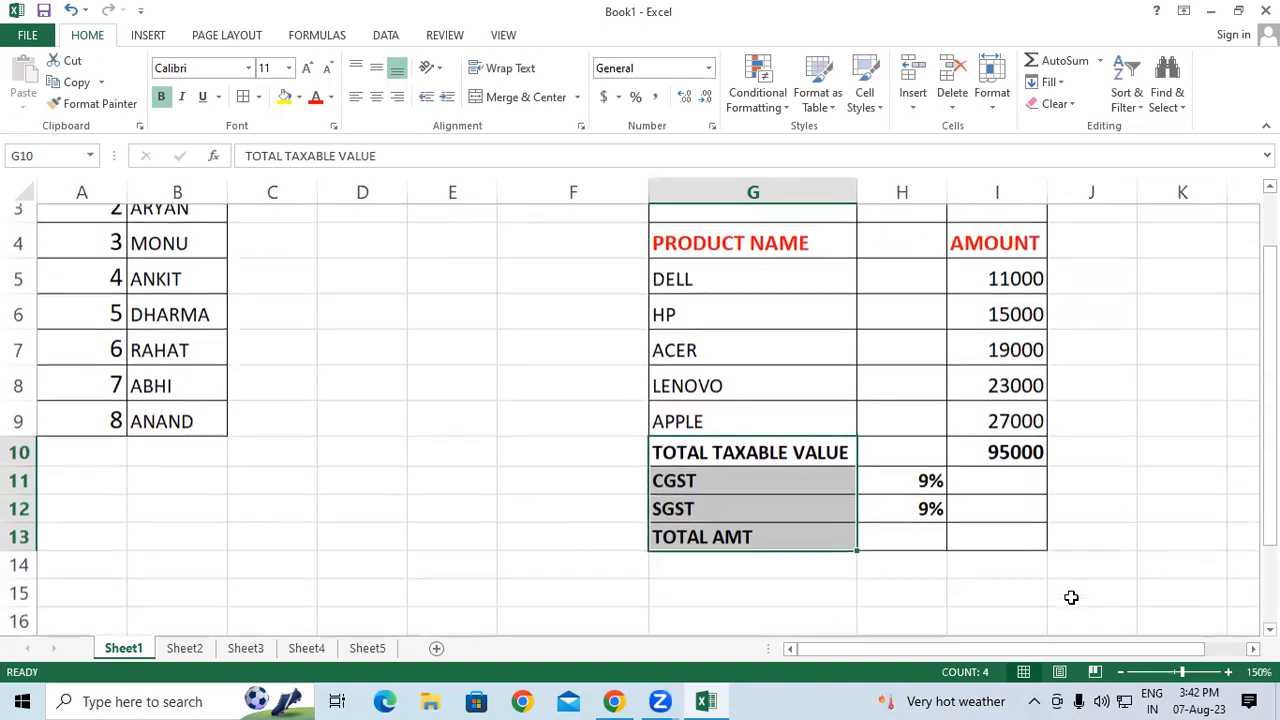
scroll(1071, 597, down, 1)
click(990, 461)
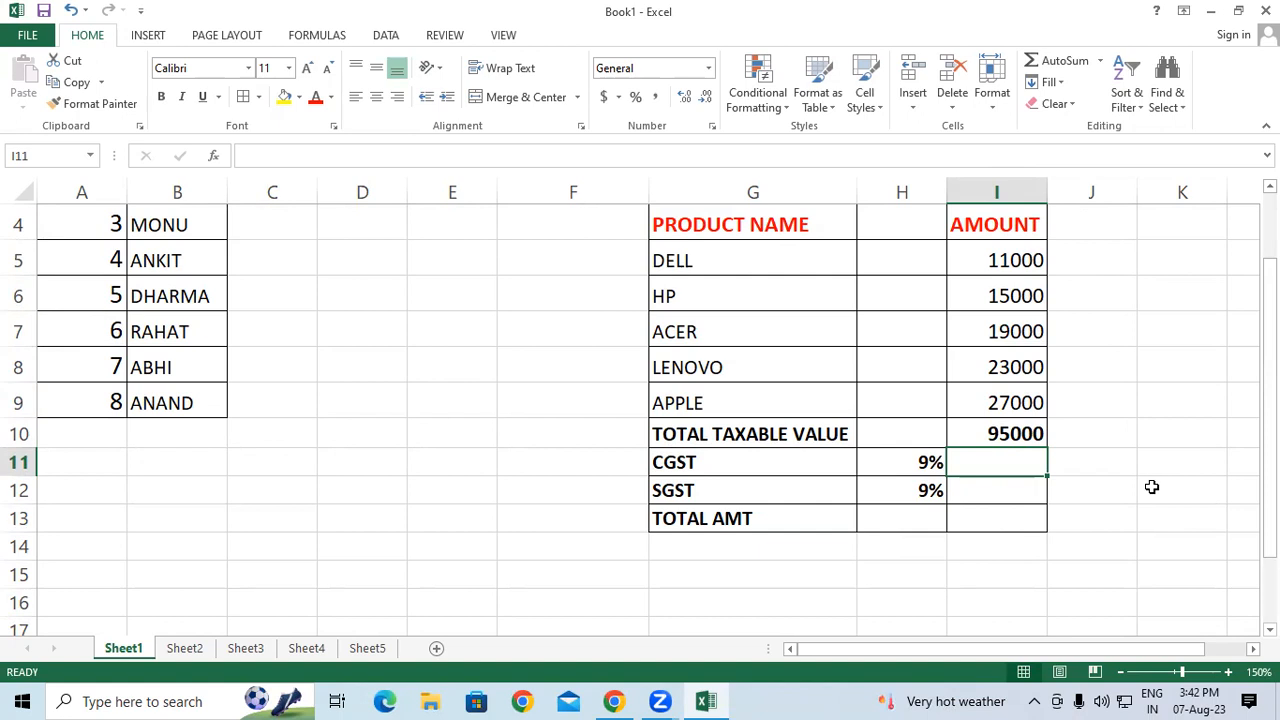
text(=)
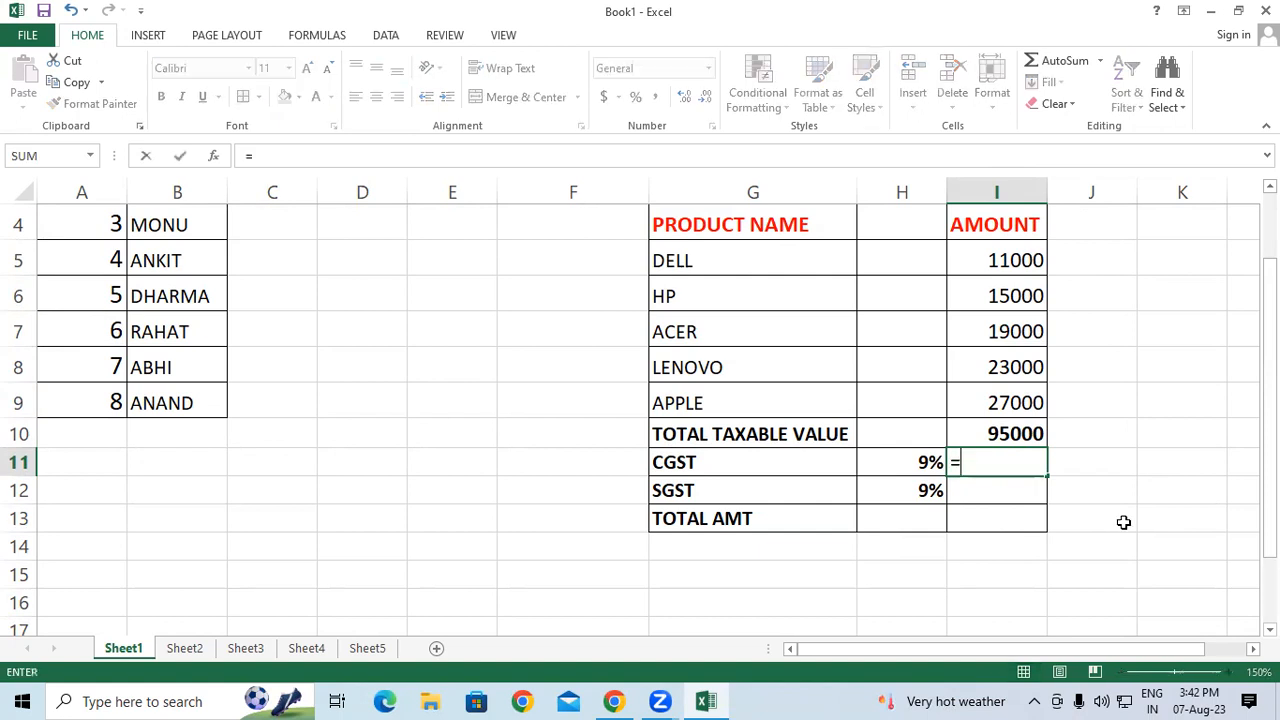
click(995, 441)
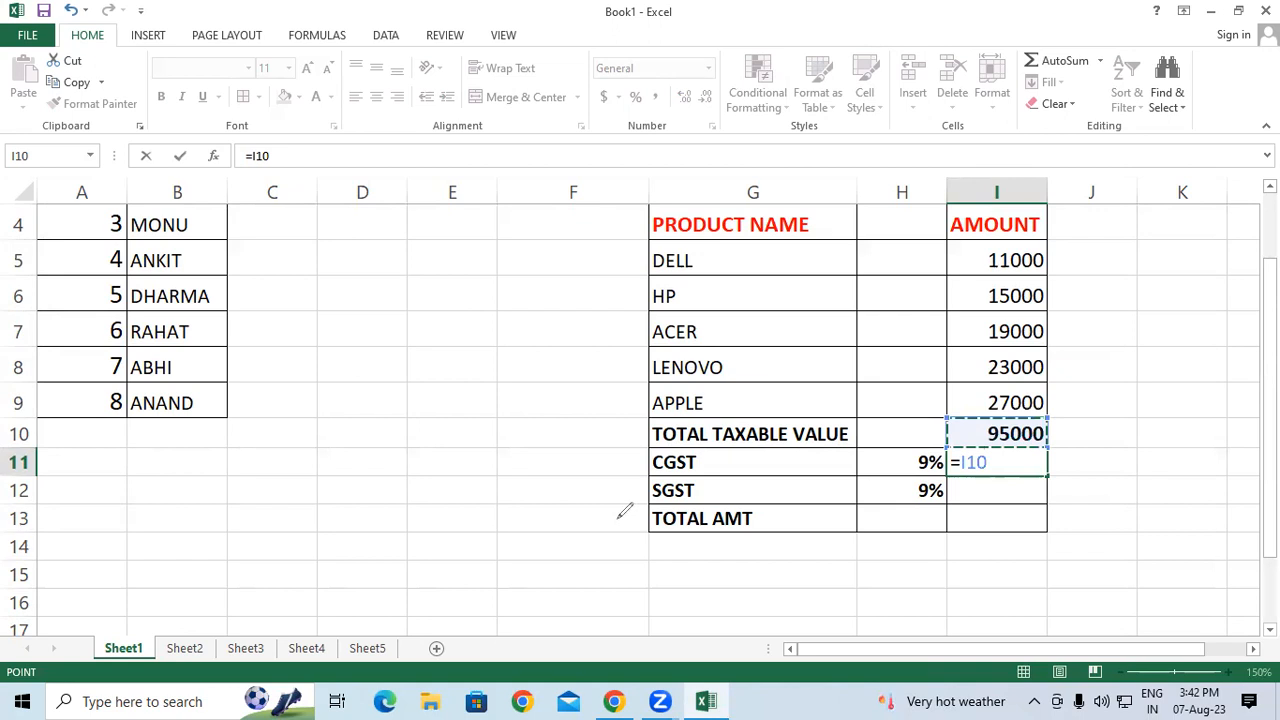
Handwrite the calculations 95000 × 9 / 100 and 95000 × 9% as annotations over the empty cells, and erase them
mouse_move(340, 364)
mouse_down()
mouse_move(376, 350)
mouse_move(365, 302)
mouse_move(420, 302)
mouse_move(430, 282)
mouse_move(500, 285)
mouse_move(494, 240)
mouse_move(535, 258)
mouse_move(532, 225)
mouse_move(549, 250)
mouse_up()
drag(448, 365, 554, 296)
mouse_move(500, 343)
mouse_down()
mouse_move(502, 388)
mouse_move(524, 352)
mouse_move(556, 338)
mouse_up()
mouse_move(372, 530)
mouse_down()
mouse_move(388, 560)
mouse_move(425, 540)
mouse_move(423, 491)
mouse_move(492, 484)
mouse_move(530, 442)
mouse_move(505, 488)
mouse_up()
mouse_move(584, 418)
mouse_down()
mouse_move(562, 445)
mouse_move(578, 470)
mouse_up()
drag(600, 398, 600, 456)
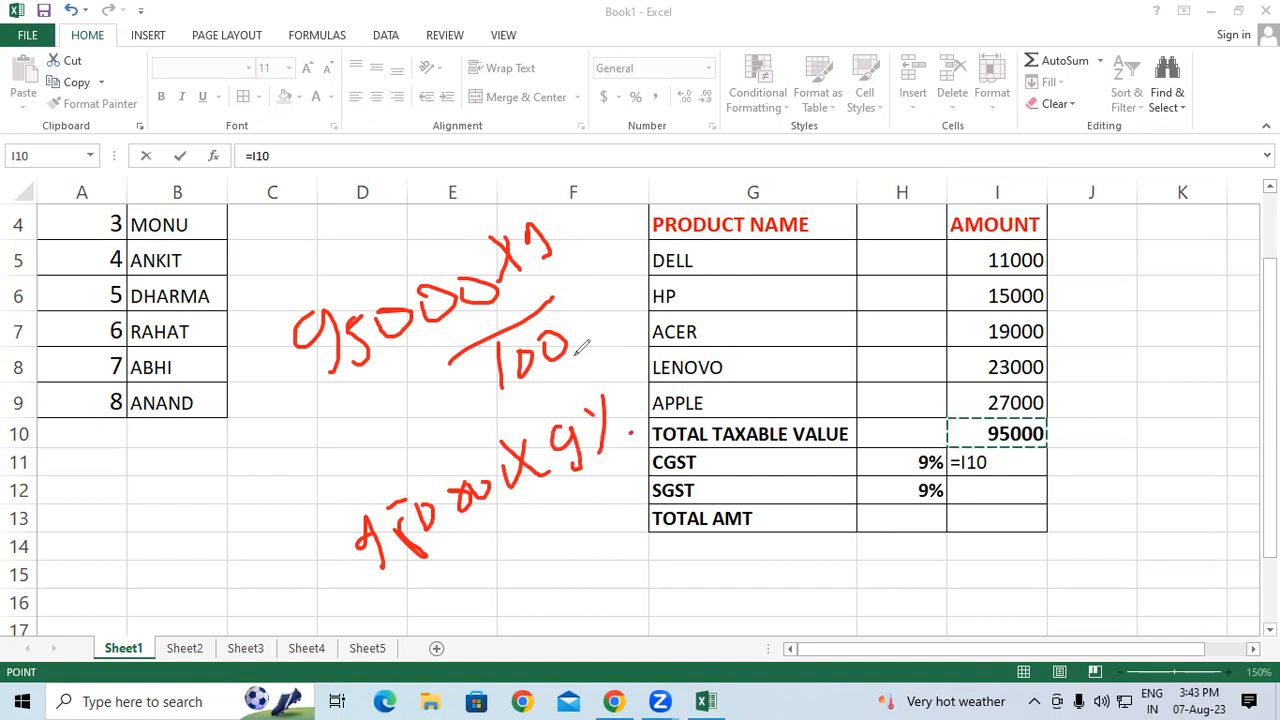
click(841, 157)
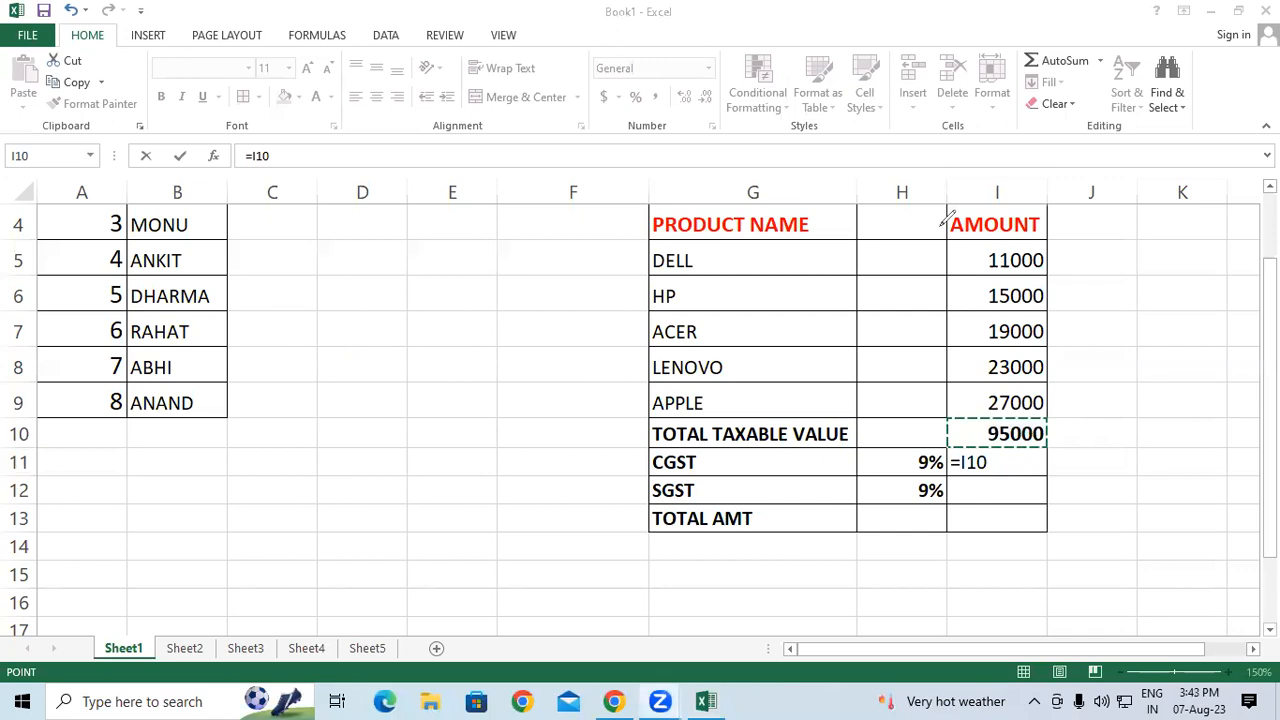
Enter the CGST formula =I10*H11 in cell I11, replacing the unfinished reference
key(BackSpace)
key(BackSpace)
key(BackSpace)
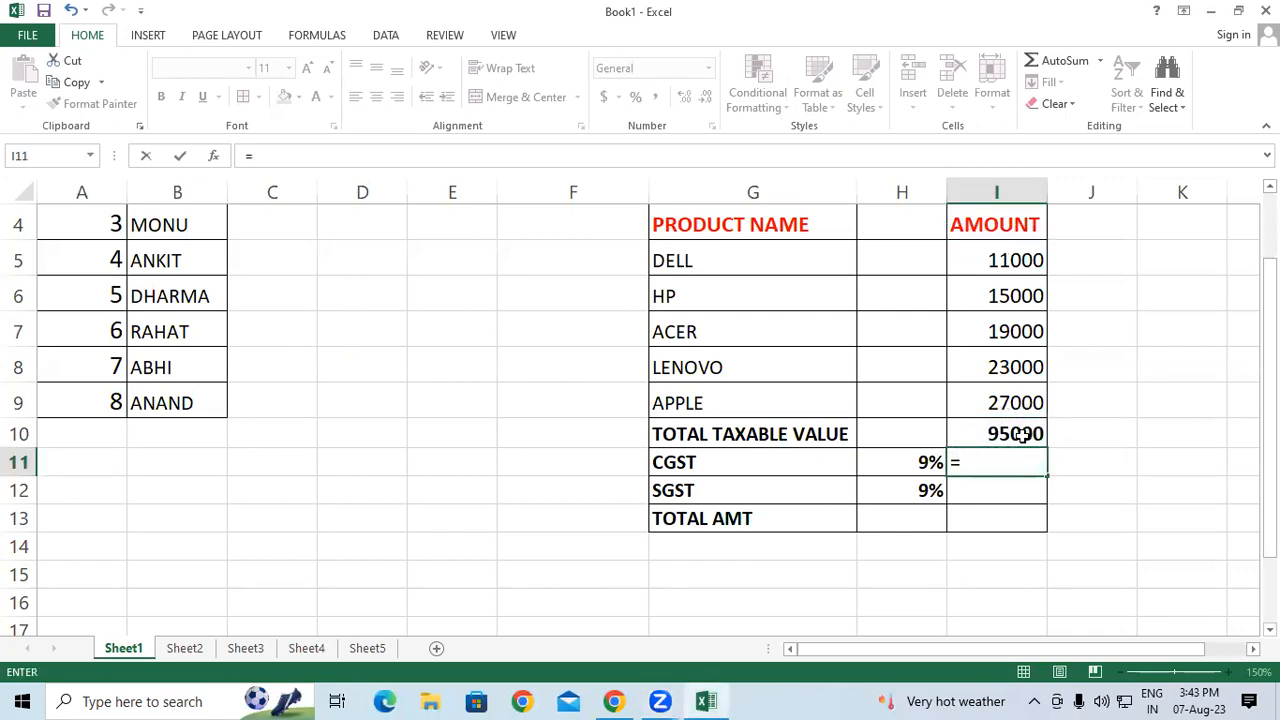
click(1022, 434)
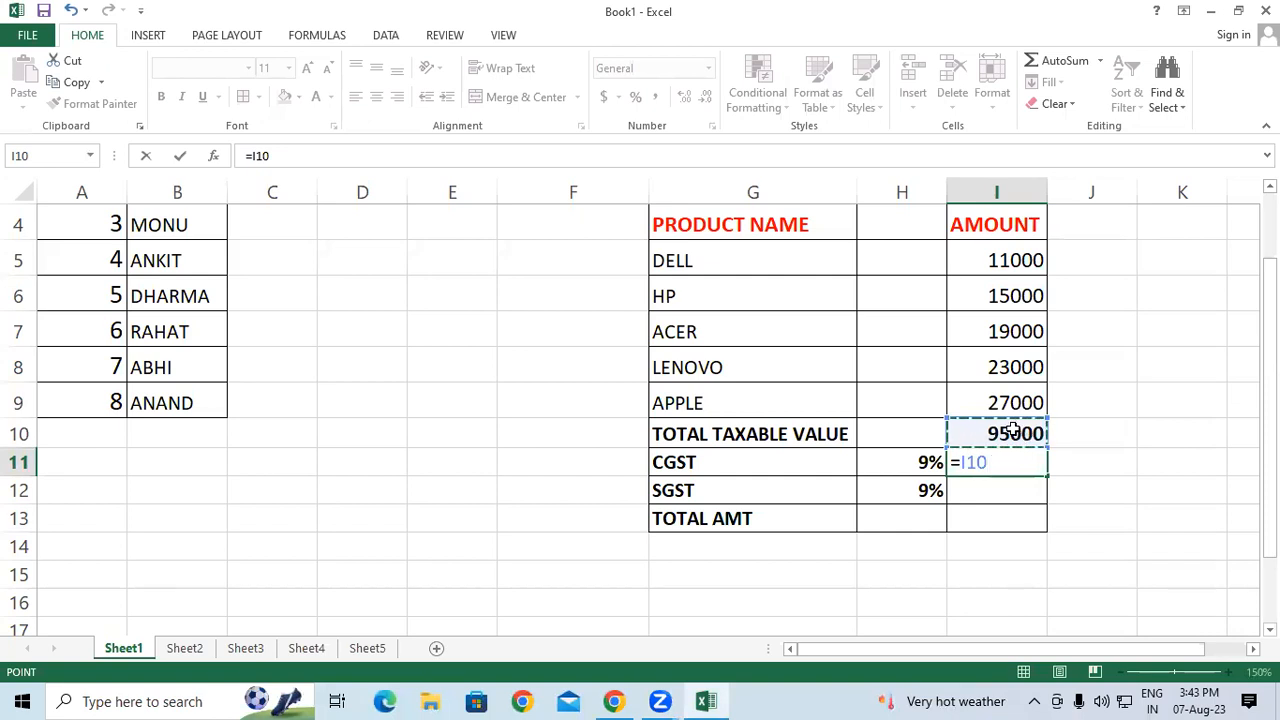
text(*)
click(928, 462)
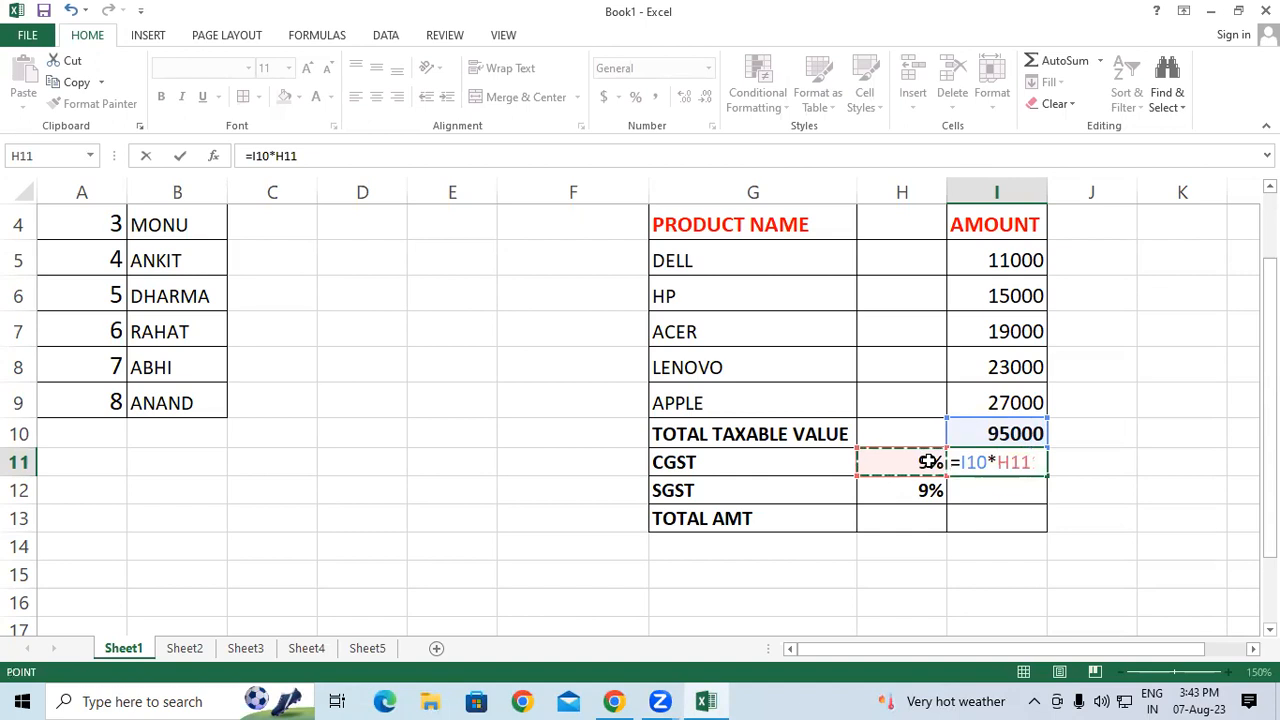
key(Return)
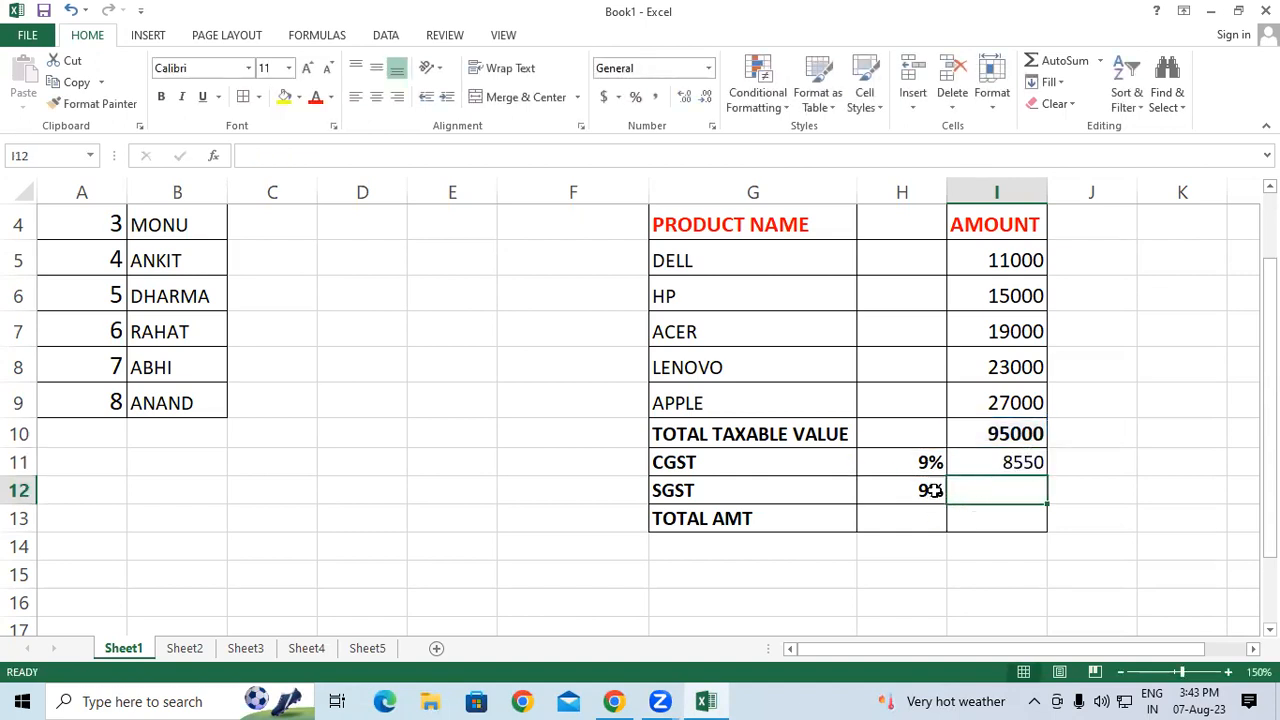
Try filling the relative CGST formula from I11 down to I12, and clear both cells
click(1010, 465)
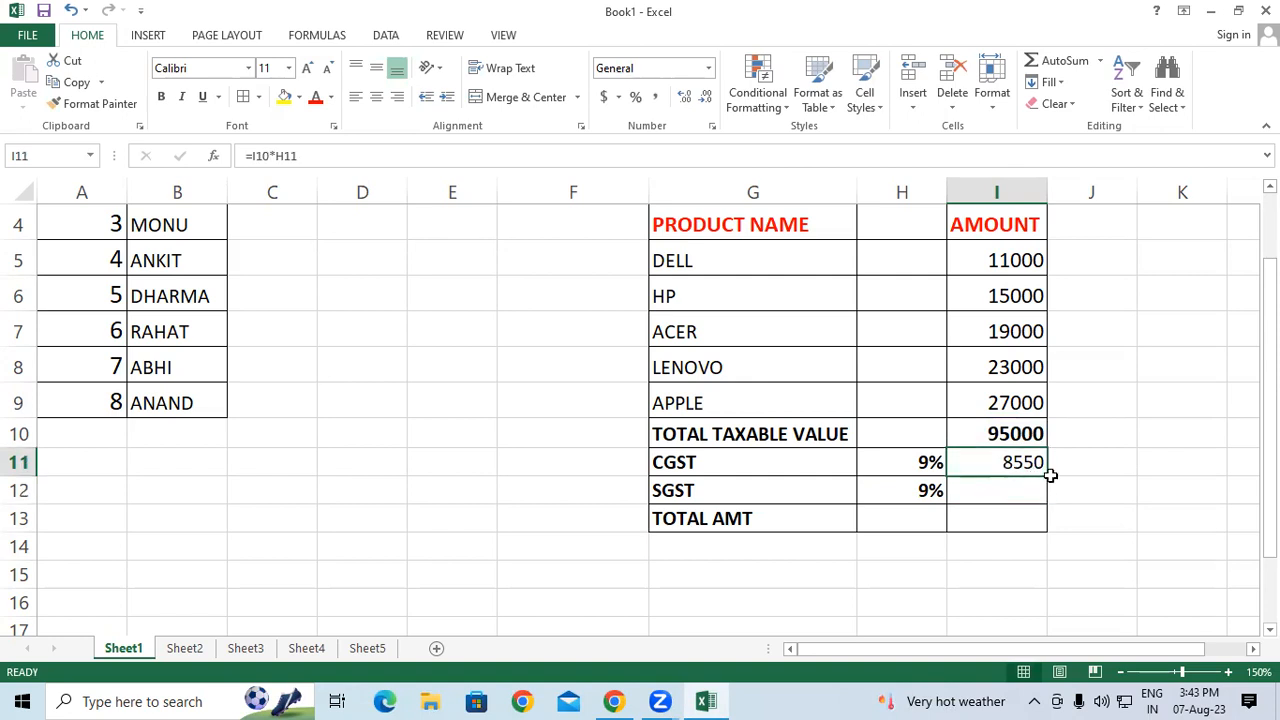
drag(1045, 477, 1057, 489)
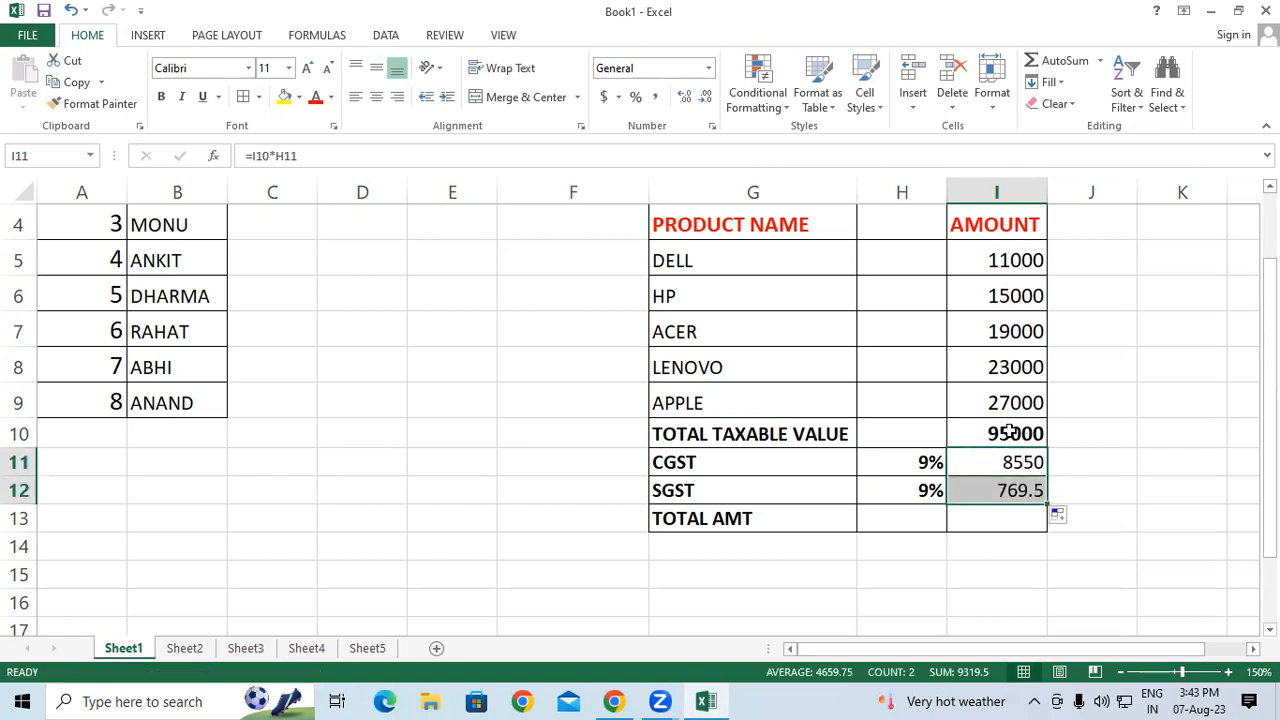
key(Delete)
Calculate CGST in I11 with =$I$10*H11, using an absolute reference, and fill the formula down to I12 for SGST
click(978, 456)
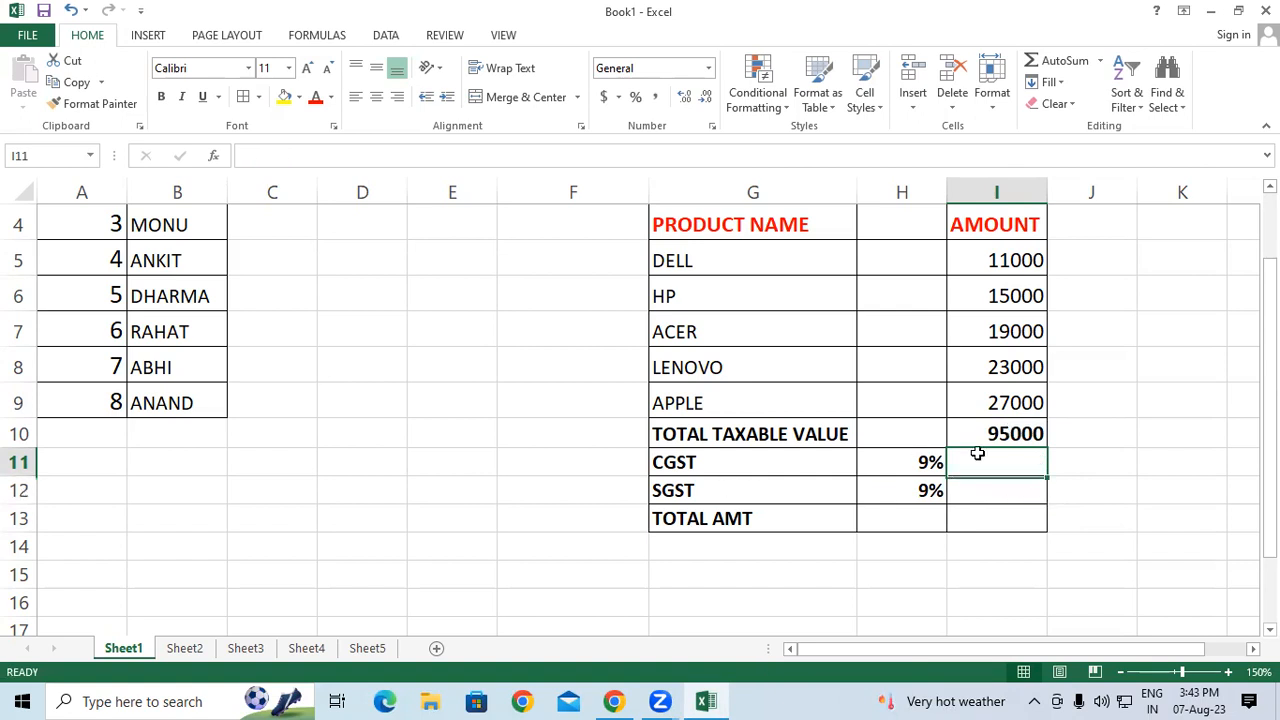
text(=)
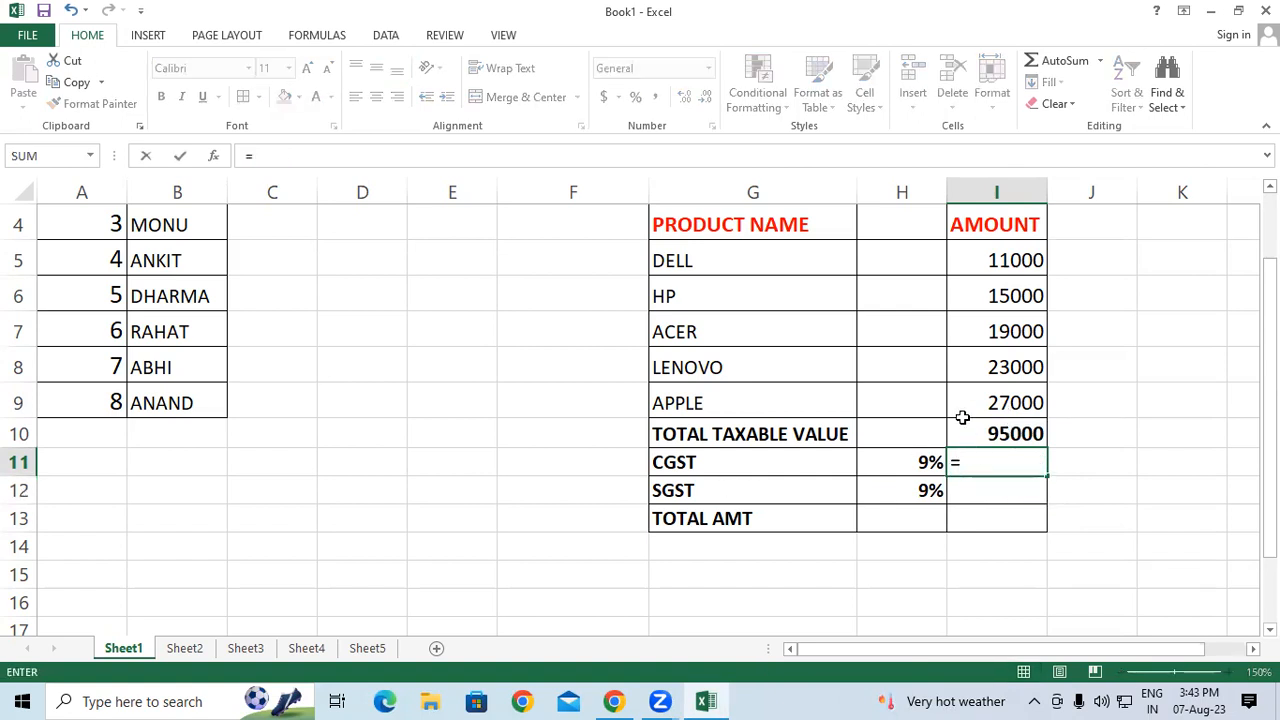
click(1010, 432)
key(F4)
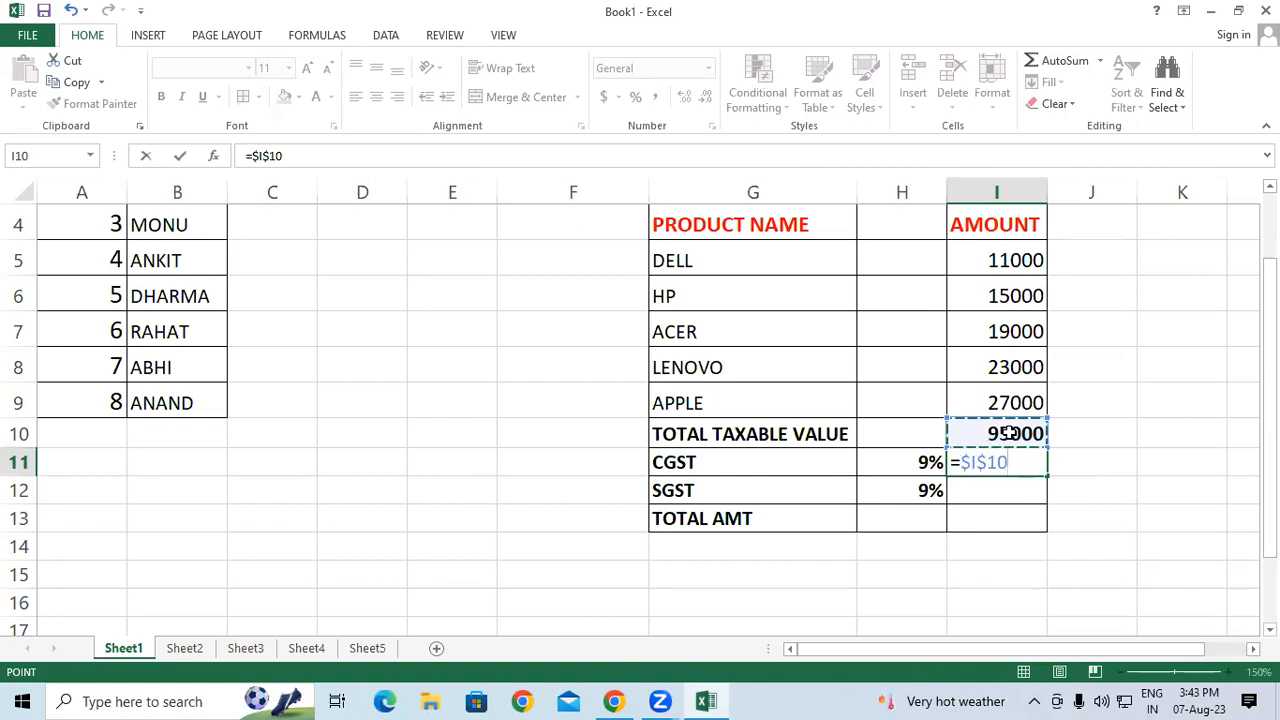
text(*)
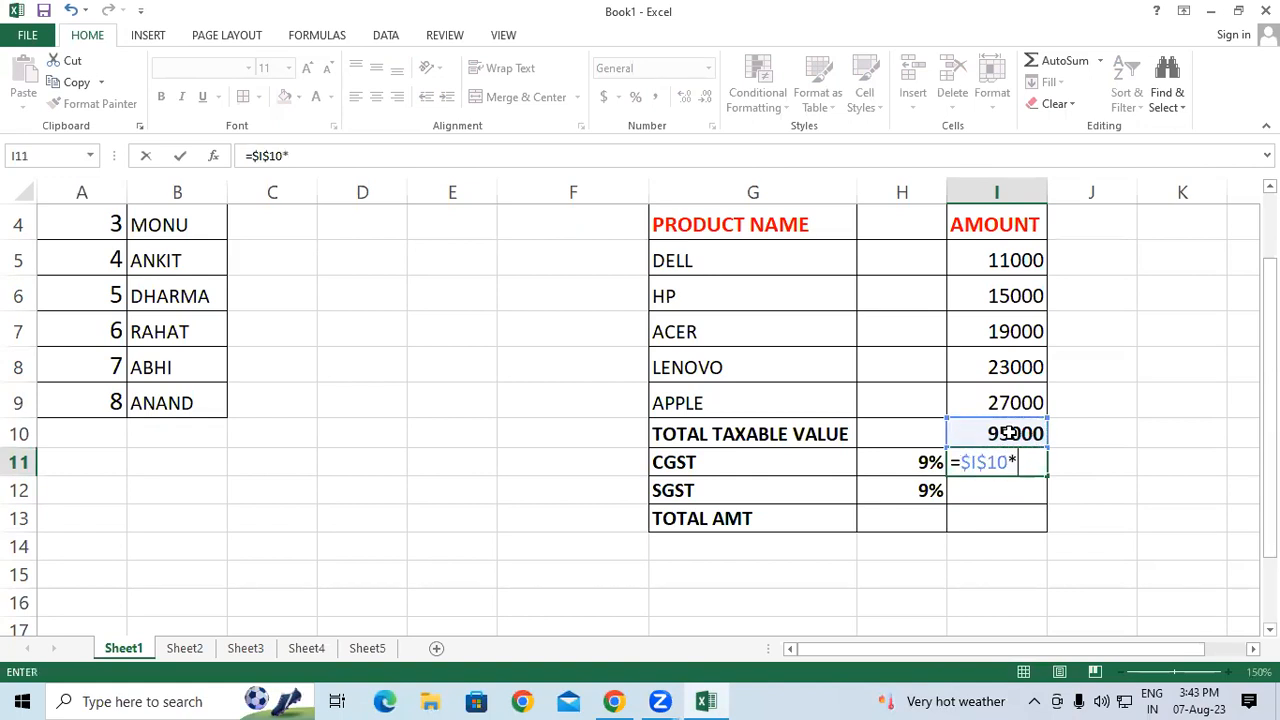
click(908, 458)
key(Return)
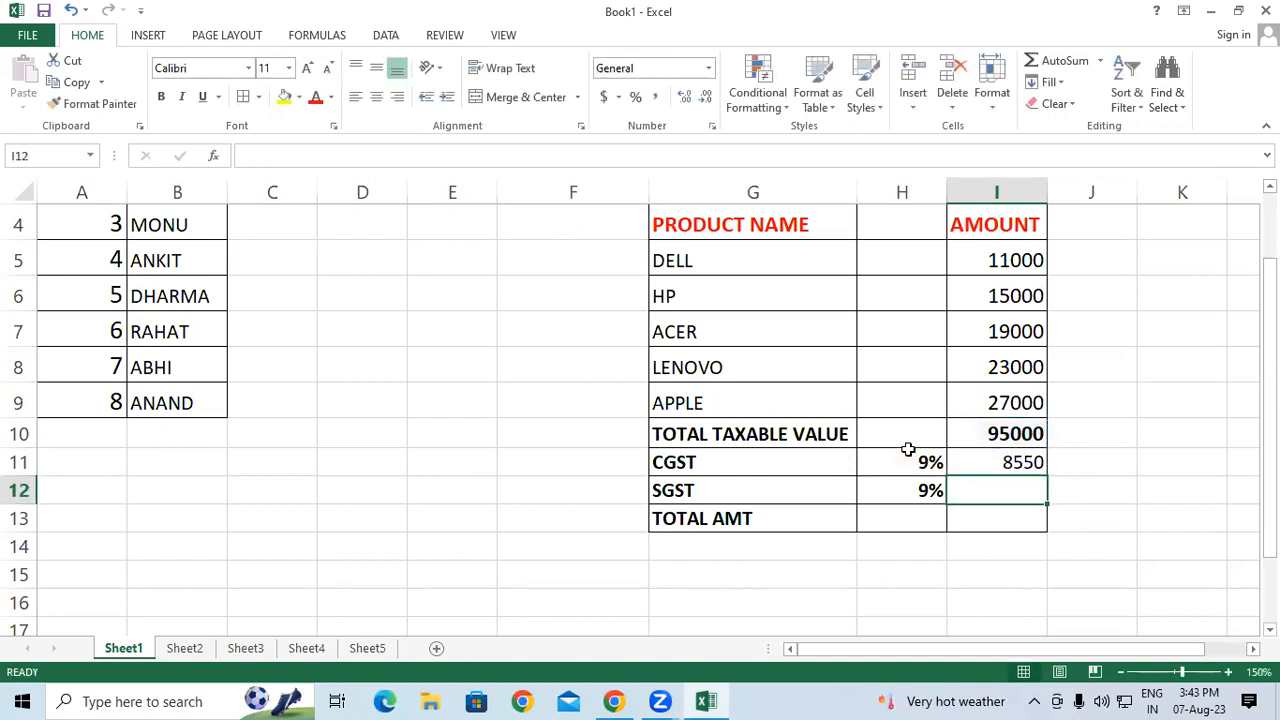
click(1032, 462)
drag(1047, 477, 1046, 500)
Calculate the total amount in I13 with the formula =I10+I11+I12
click(1003, 520)
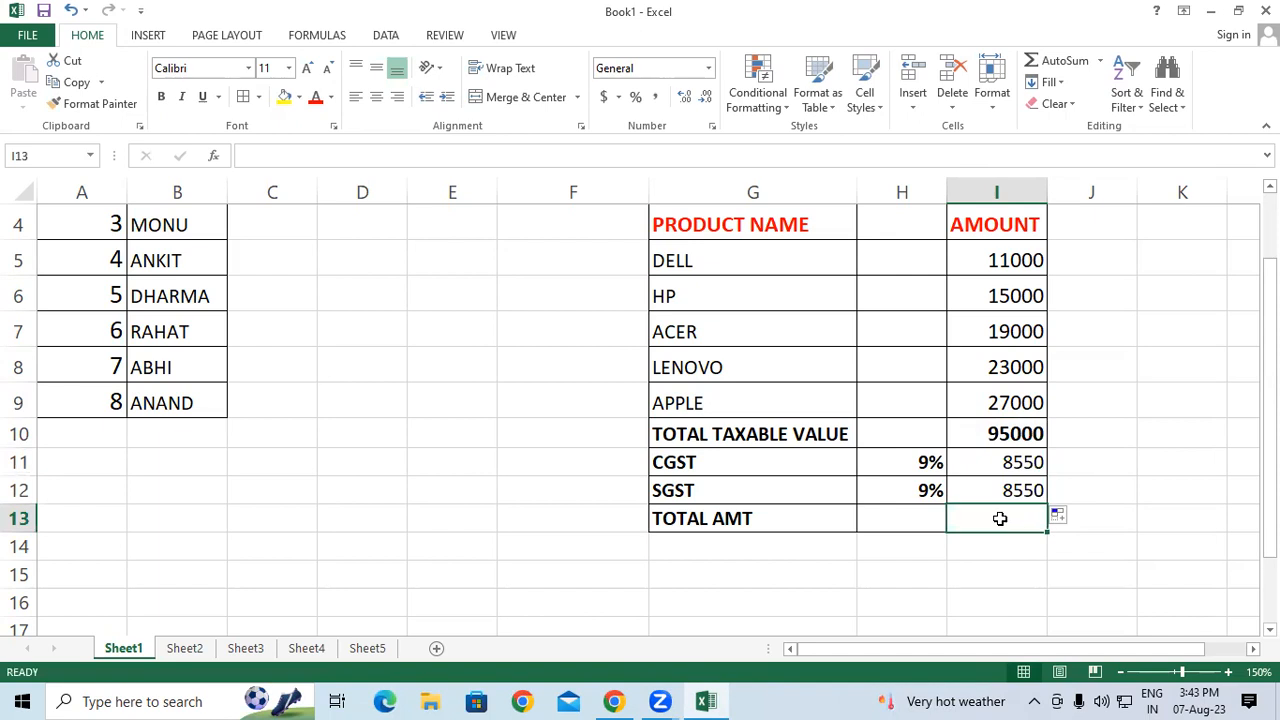
text(=)
click(997, 433)
text(+)
click(1025, 462)
text(+)
click(1020, 488)
key(Return)
Make the total amount in I13 red and increase its font size by two steps
click(1012, 519)
click(317, 98)
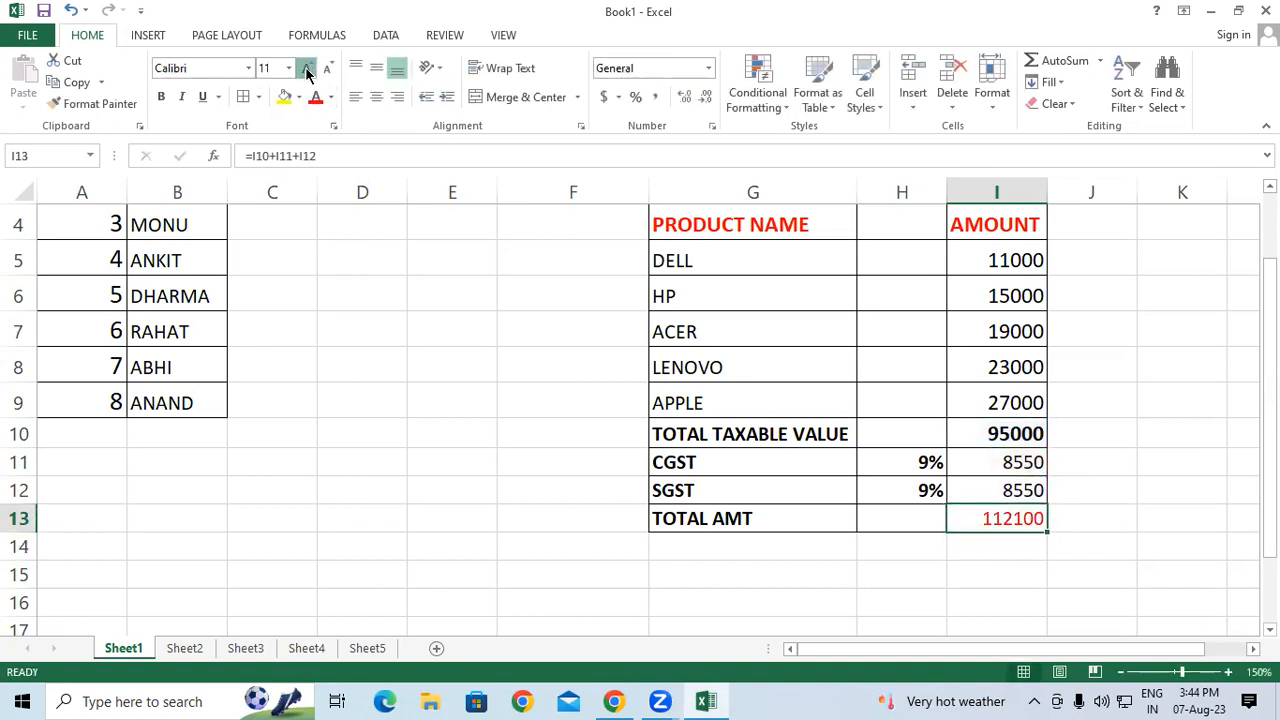
click(306, 67)
click(306, 67)
click(971, 431)
click(1100, 485)
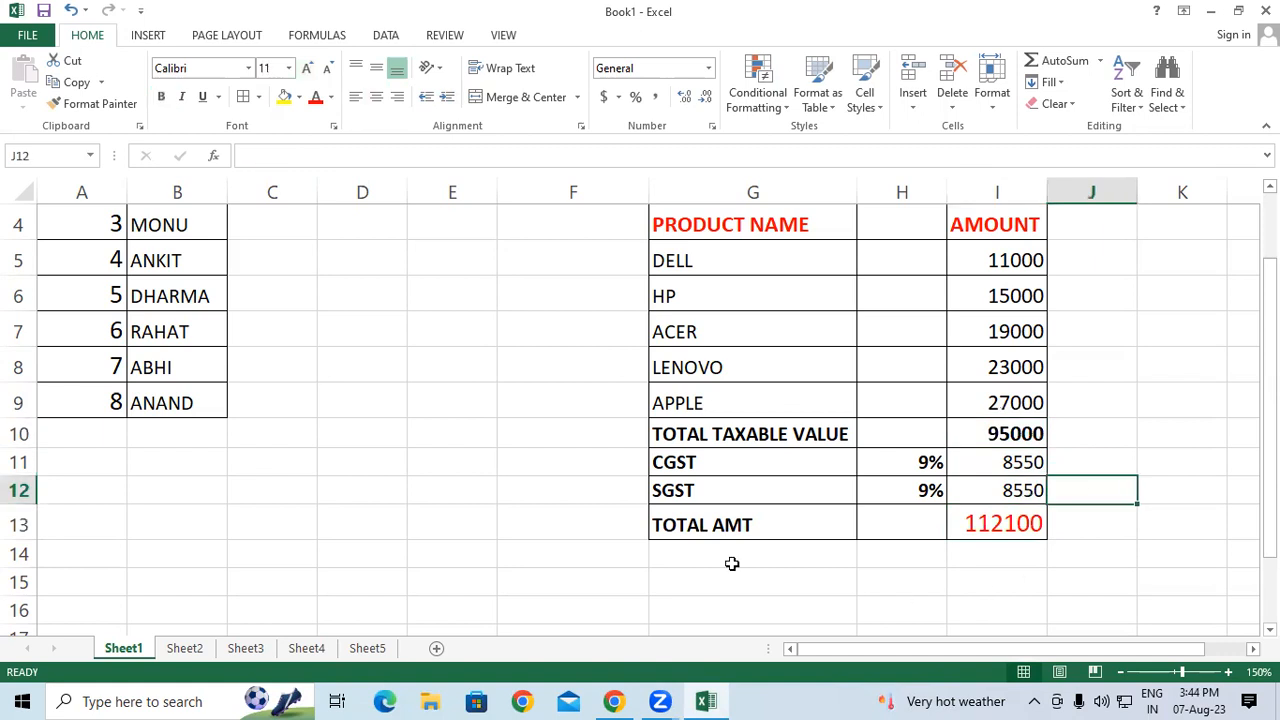
Set the CGST rate in H11 and the SGST rate in H12 to 14%
click(917, 466)
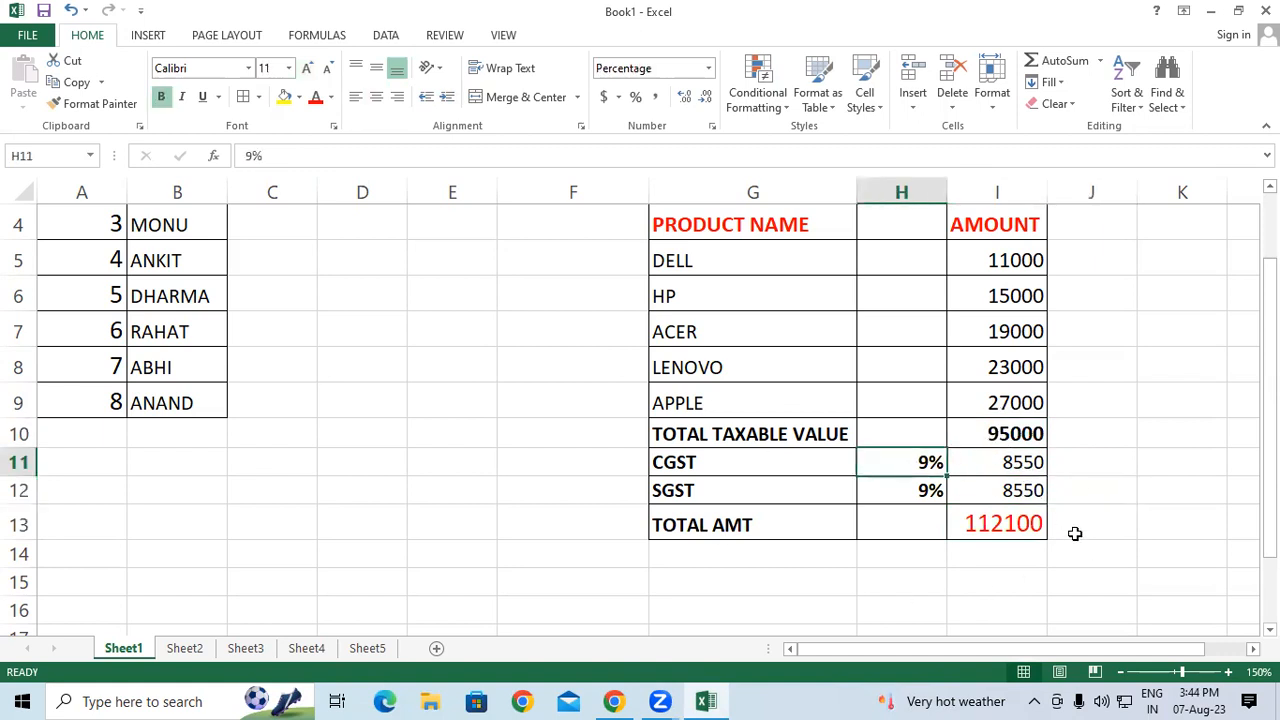
text(14)
key(Return)
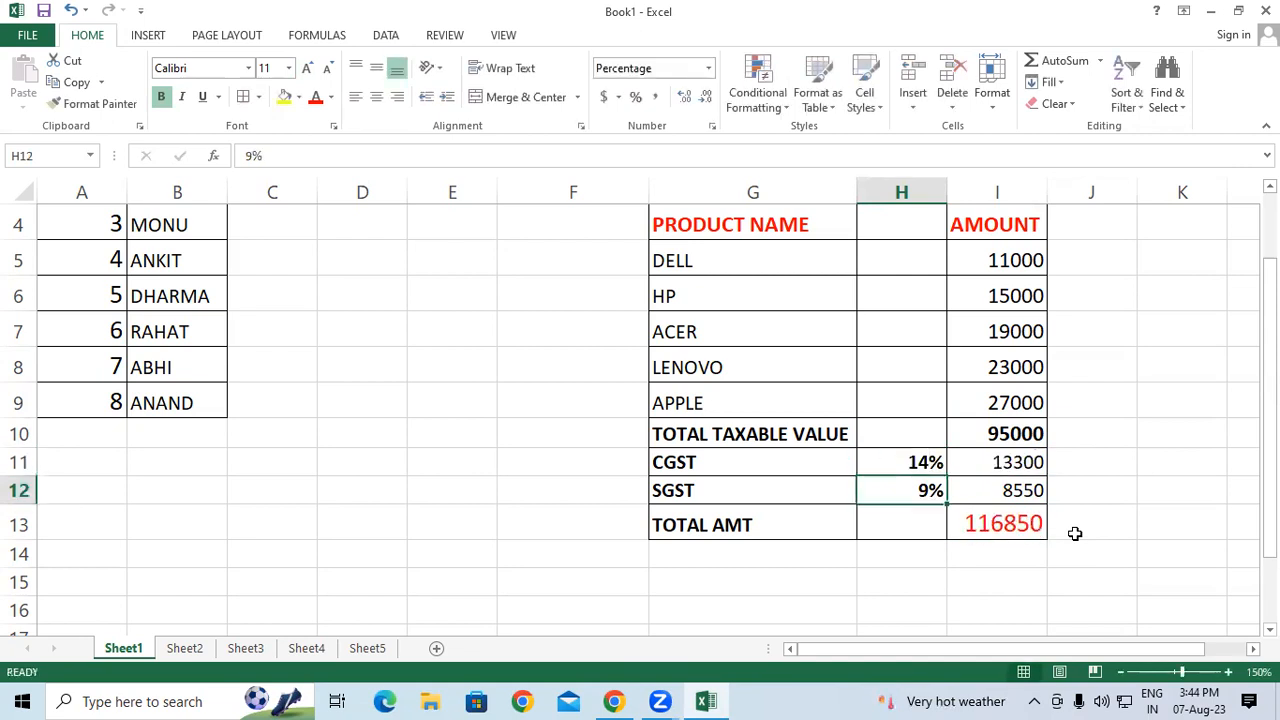
text(14)
key(Return)
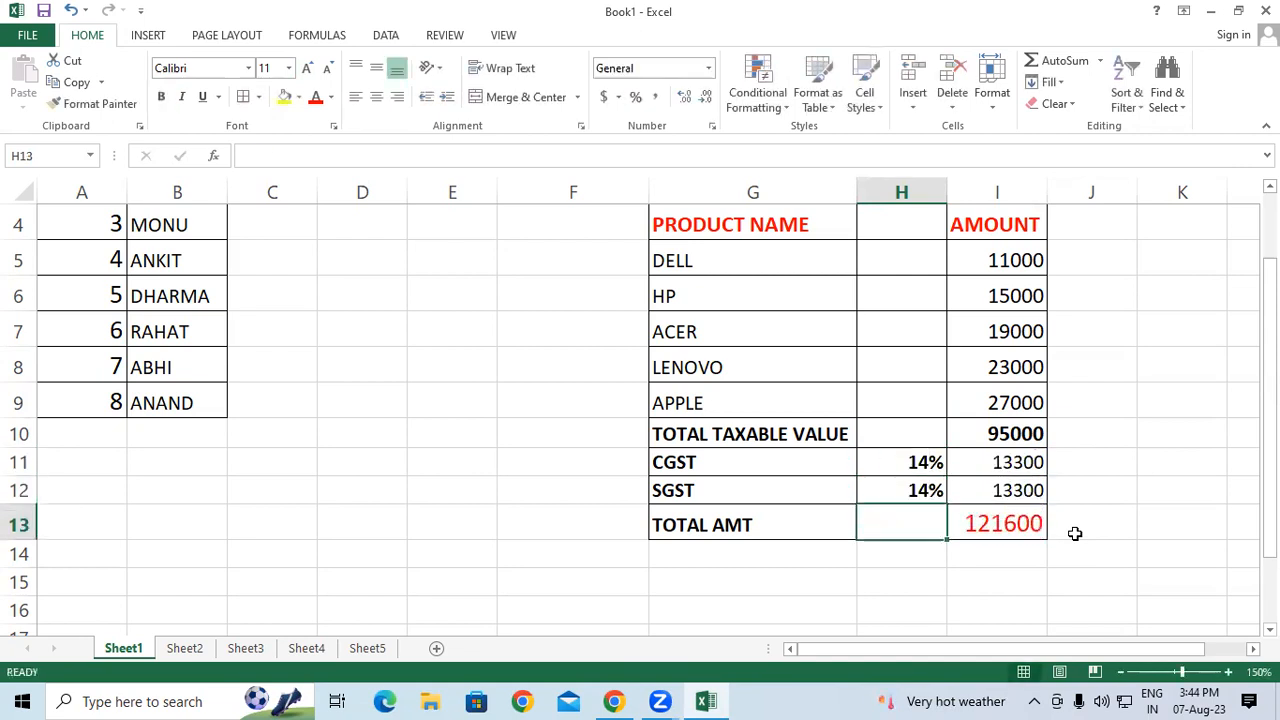
Set the SGST rate in H12 and the CGST rate in H11 to 6%
key(Up)
text(6)
key(Return)
key(Up)
key(Up)
text(+)
key(Return)
key(Up)
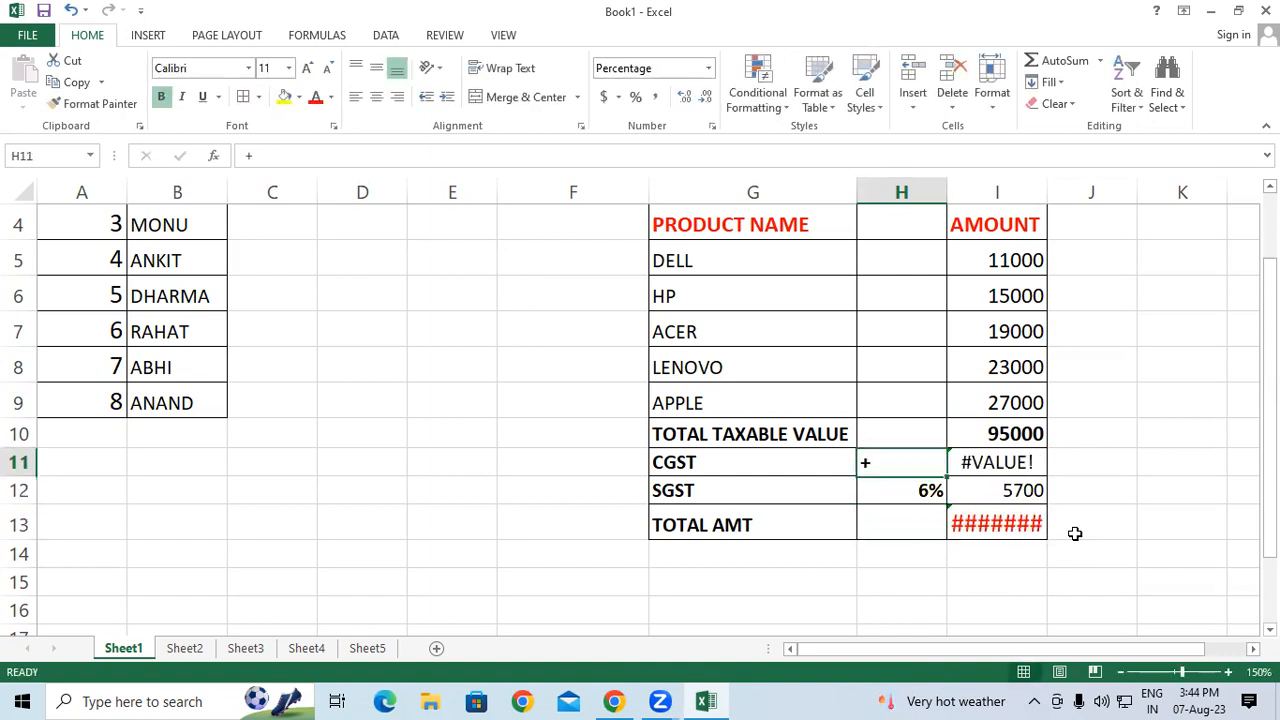
text(6)
key(Return)
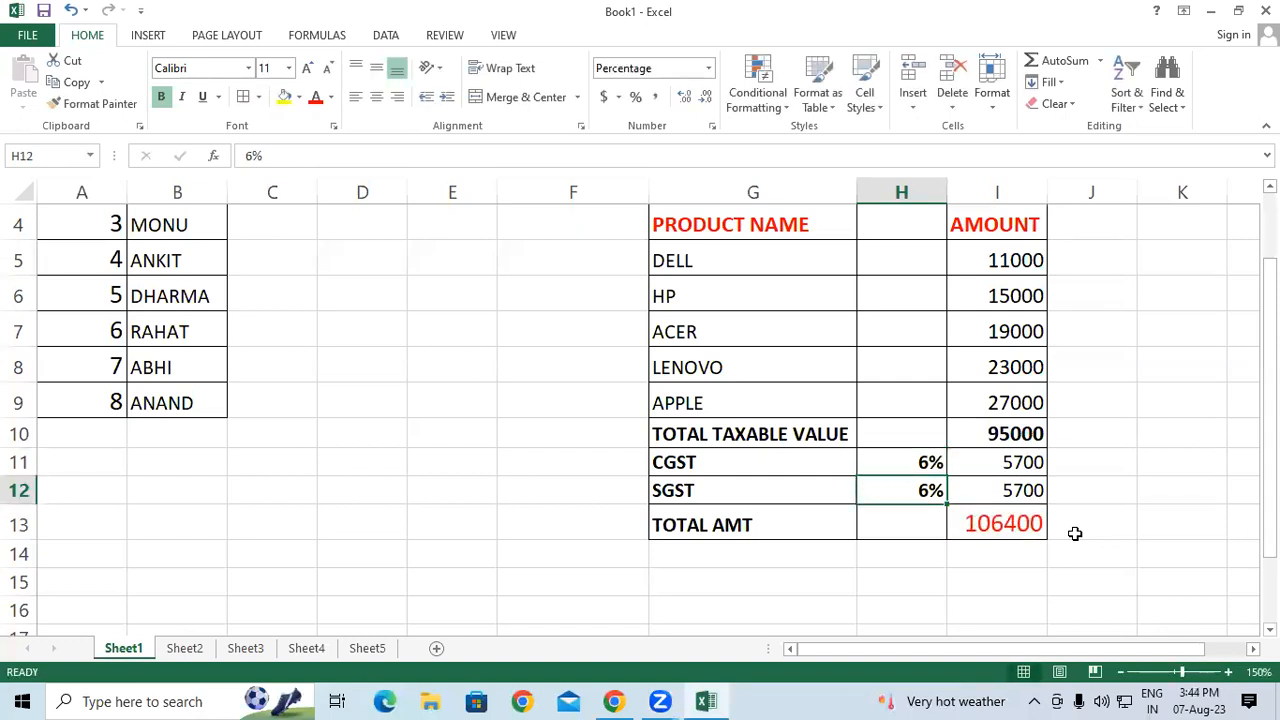
Review the tax invoice and check the CGST formula in I11
scroll(1074, 533, up, 2)
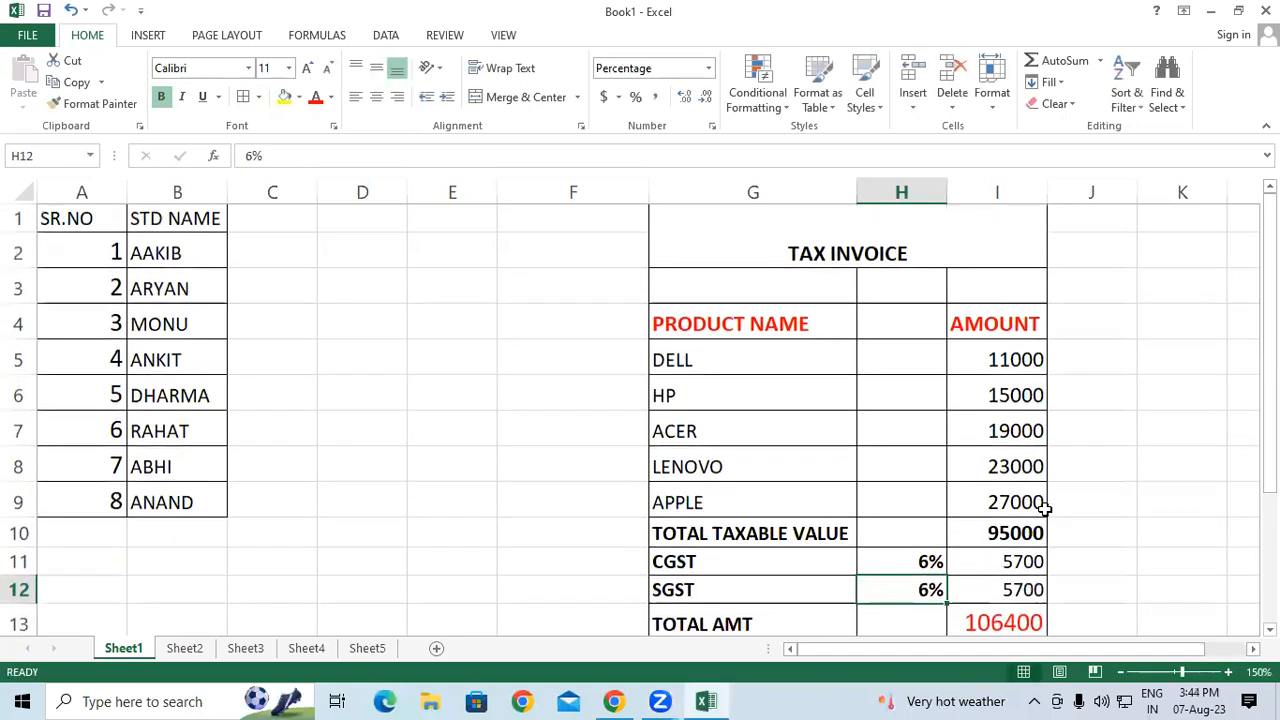
scroll(1062, 503, down, 1)
scroll(1062, 503, up, 1)
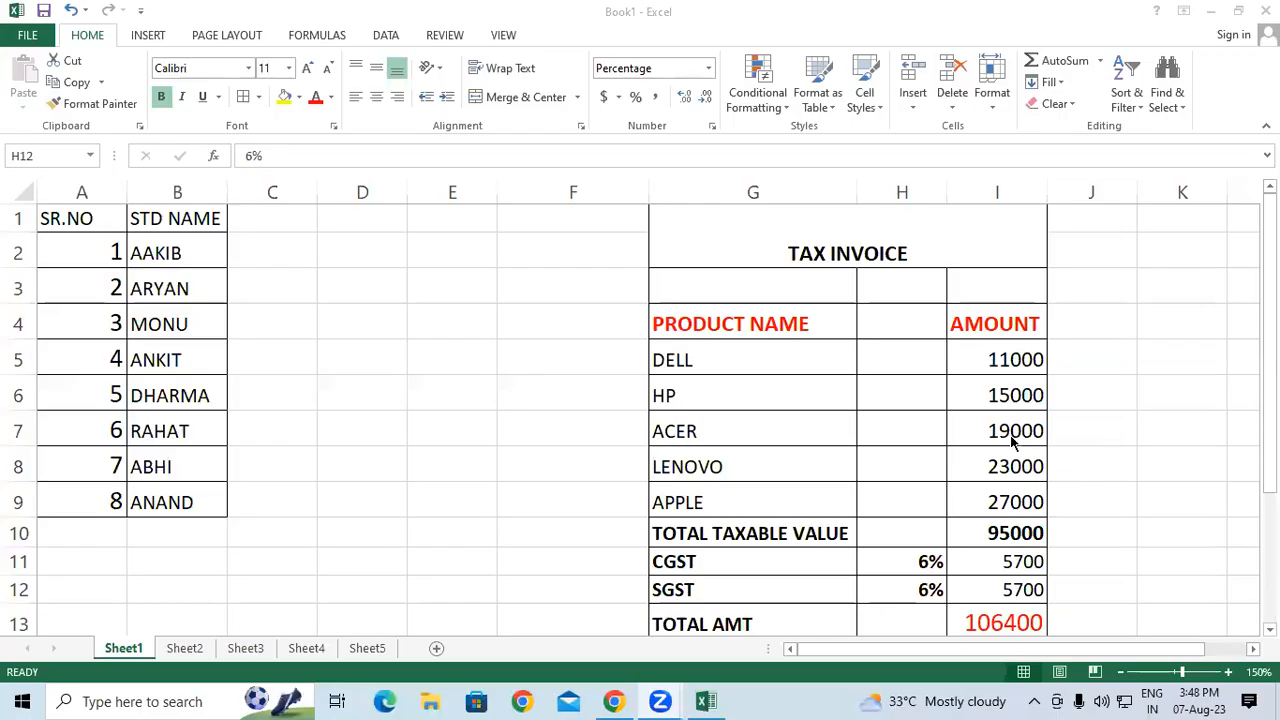
click(972, 558)
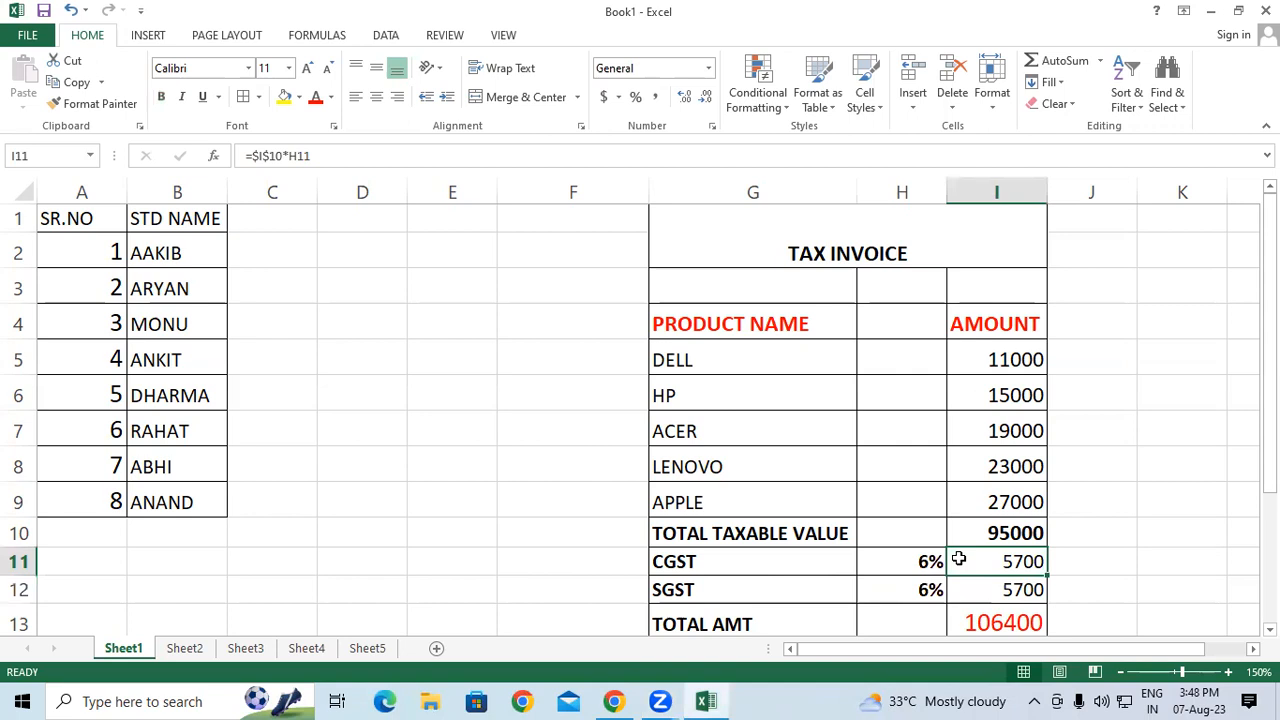
click(495, 530)
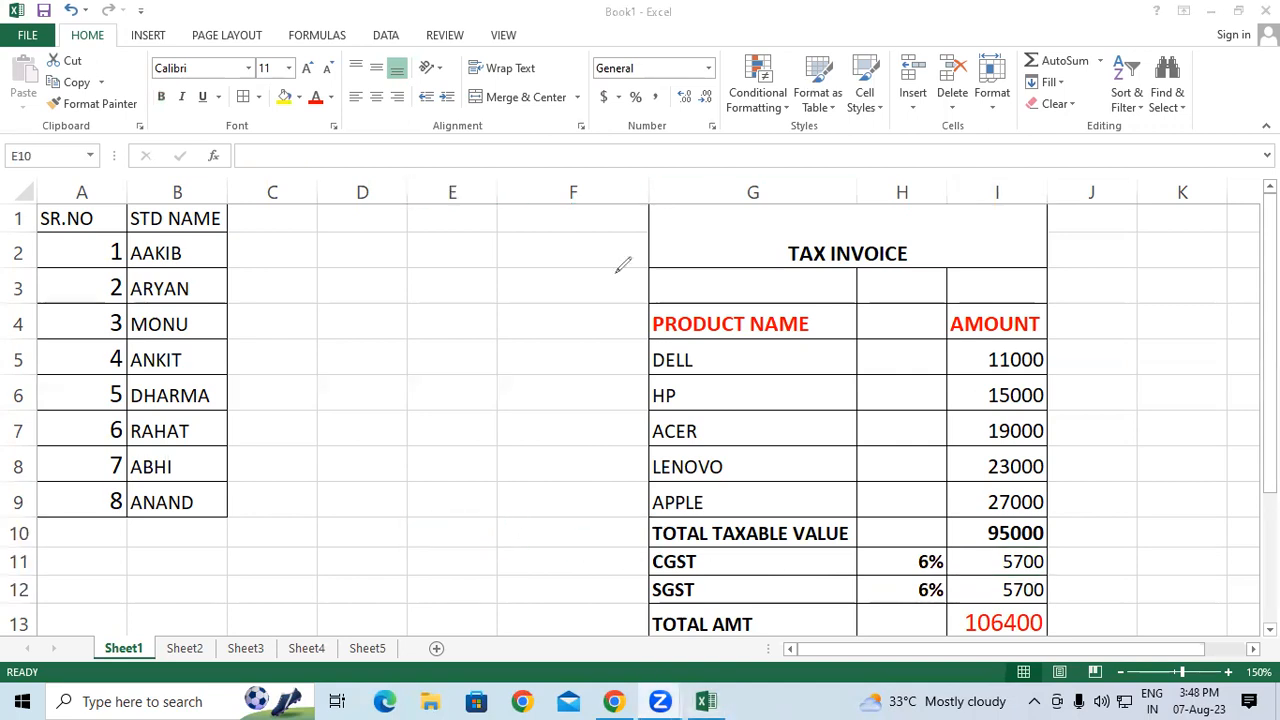
Handwrite the formula "= sel total taxable * X CGST" in red across the sheet as an annotation
mouse_move(307, 318)
mouse_down()
mouse_move(345, 310)
mouse_move(359, 339)
mouse_up()
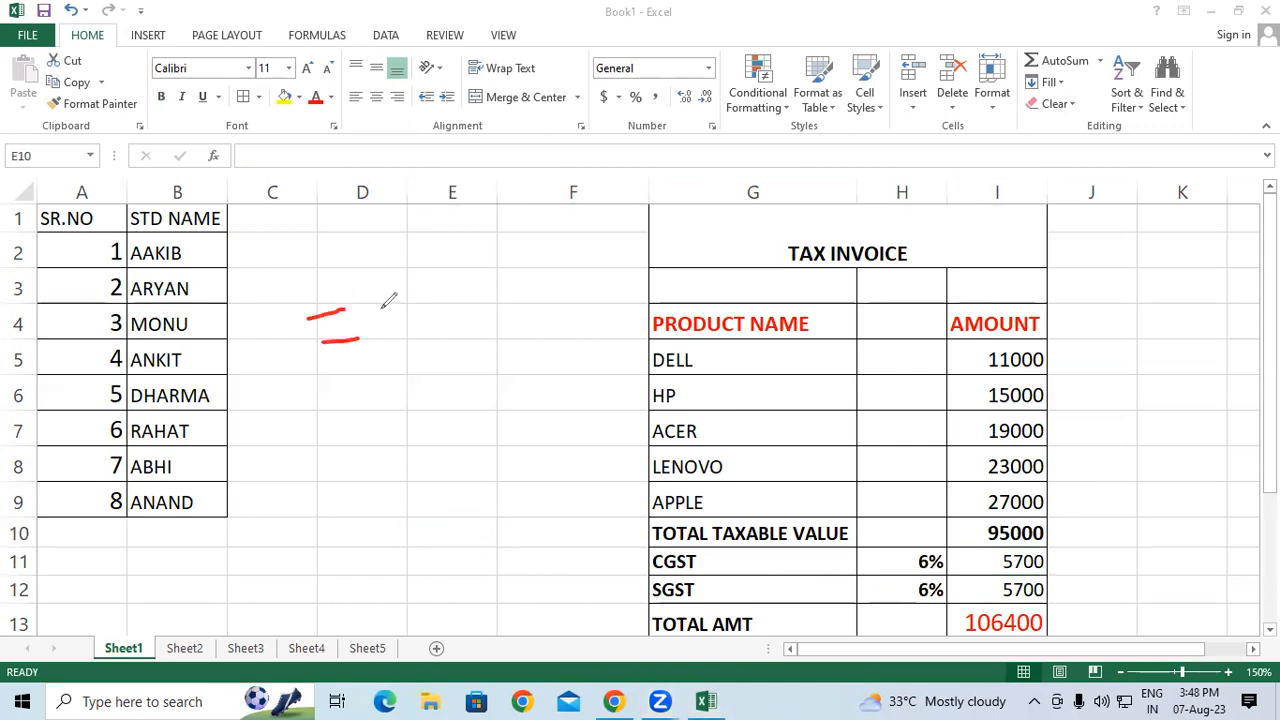
mouse_move(412, 272)
mouse_down()
mouse_move(394, 286)
mouse_move(398, 312)
mouse_move(449, 299)
mouse_up()
mouse_move(478, 247)
mouse_down()
mouse_move(480, 283)
mouse_move(490, 258)
mouse_up()
mouse_move(498, 258)
mouse_down()
mouse_move(510, 243)
mouse_move(530, 270)
mouse_move(546, 237)
mouse_move(568, 256)
mouse_move(594, 238)
mouse_move(628, 250)
mouse_move(650, 212)
mouse_up()
mouse_move(668, 220)
mouse_down()
mouse_move(662, 238)
mouse_move(712, 200)
mouse_move(762, 208)
mouse_move(772, 178)
mouse_move(800, 190)
mouse_move(795, 210)
mouse_move(832, 156)
mouse_move(828, 138)
mouse_move(850, 212)
mouse_move(886, 208)
mouse_up()
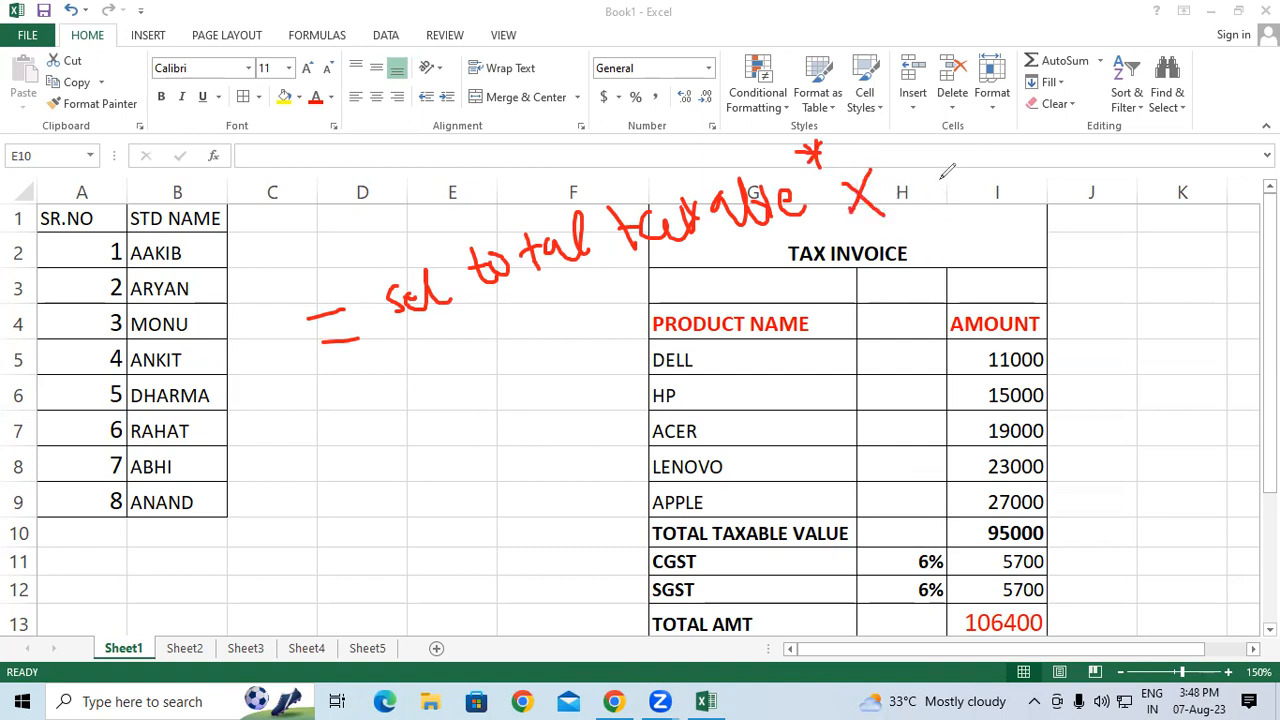
mouse_move(948, 177)
mouse_down()
mouse_move(948, 209)
mouse_move(1001, 188)
mouse_move(994, 199)
mouse_move(1032, 153)
mouse_move(1027, 206)
mouse_up()
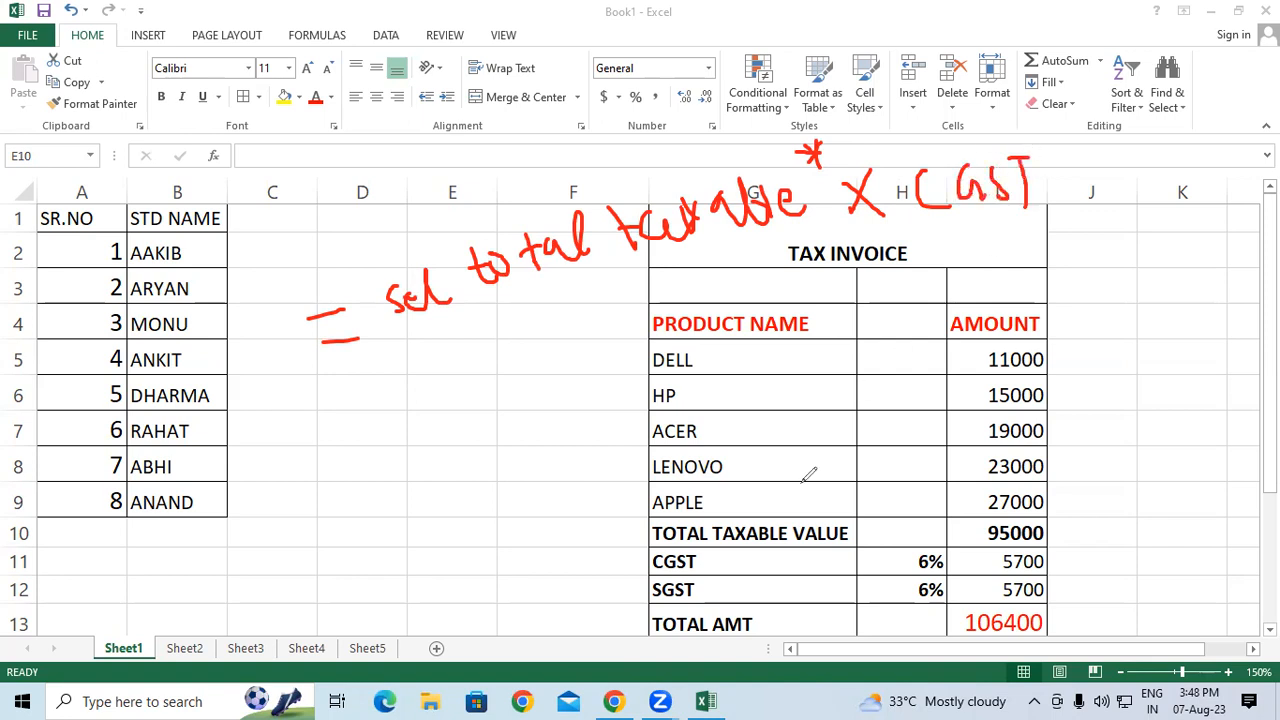
Draw red ticks beside the CGST label and its 6% rate, and clear all annotations from the sheet
drag(722, 568, 772, 528)
mouse_move(899, 561)
mouse_down()
mouse_move(906, 575)
mouse_move(935, 522)
mouse_up()
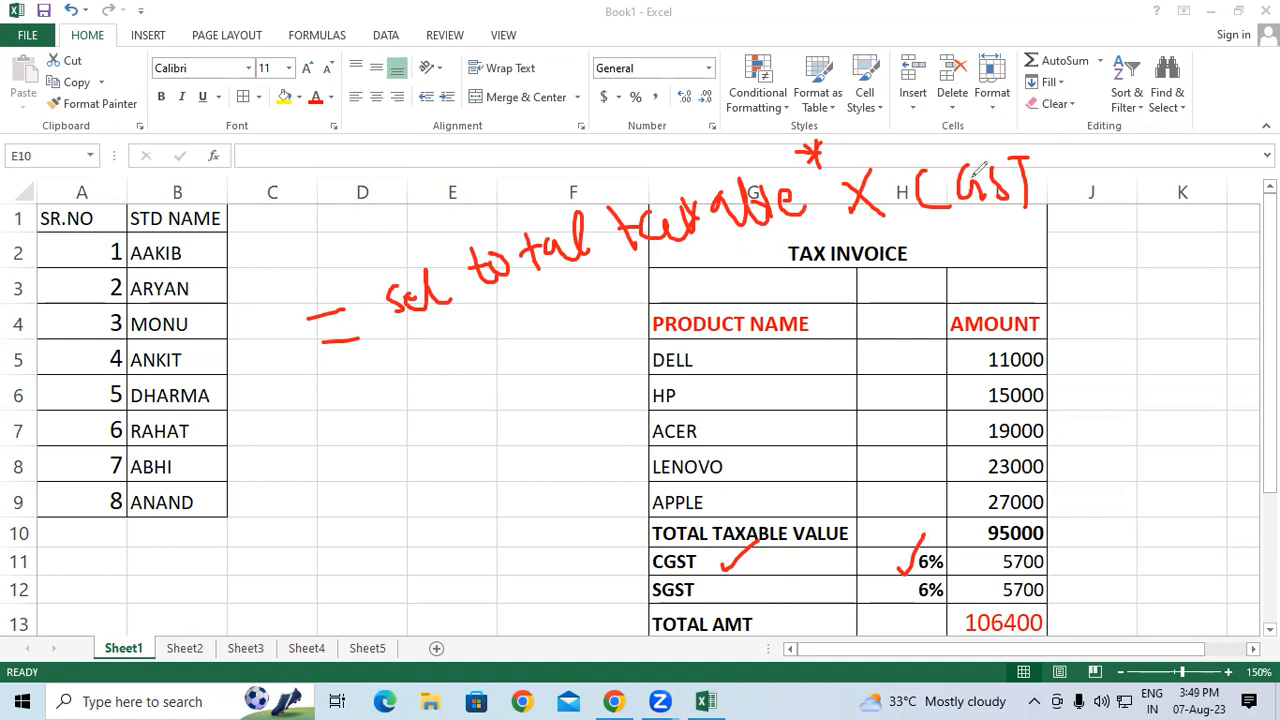
mouse_move(1079, 158)
mouse_down()
mouse_move(1085, 148)
mouse_move(1062, 178)
mouse_move(1090, 157)
mouse_move(1075, 170)
mouse_move(1060, 162)
mouse_move(1070, 172)
mouse_up()
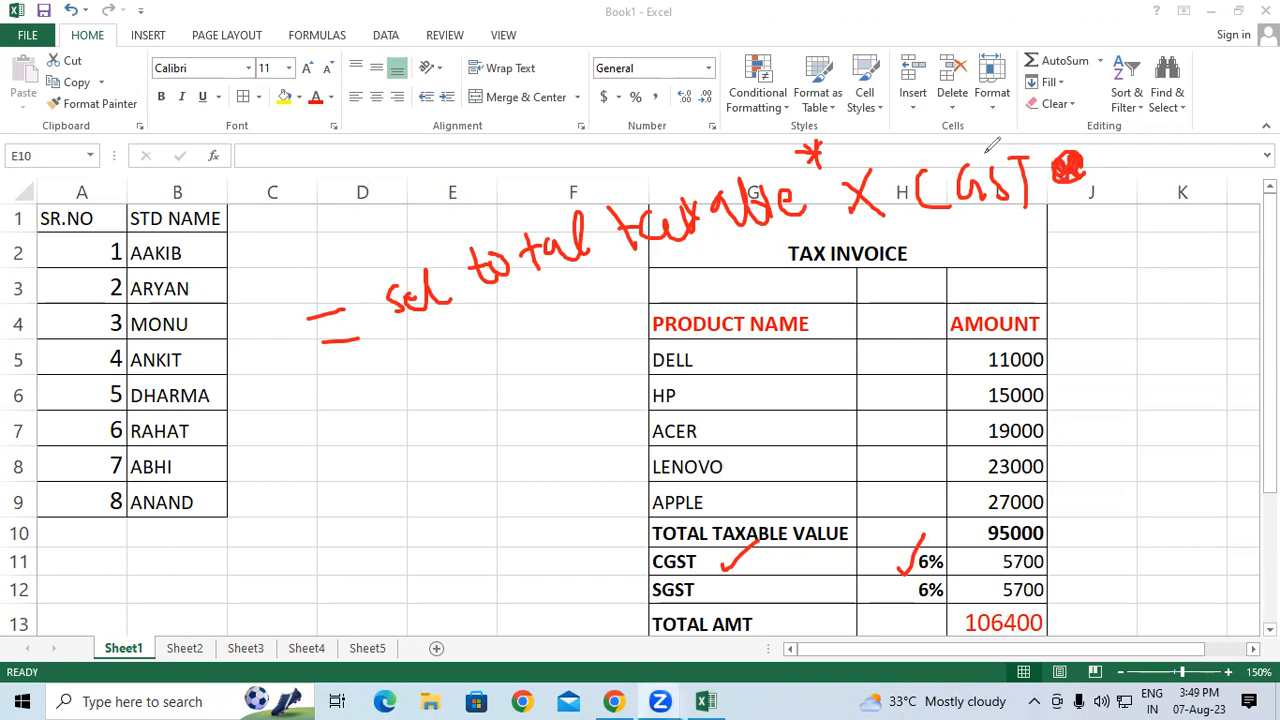
click(1070, 161)
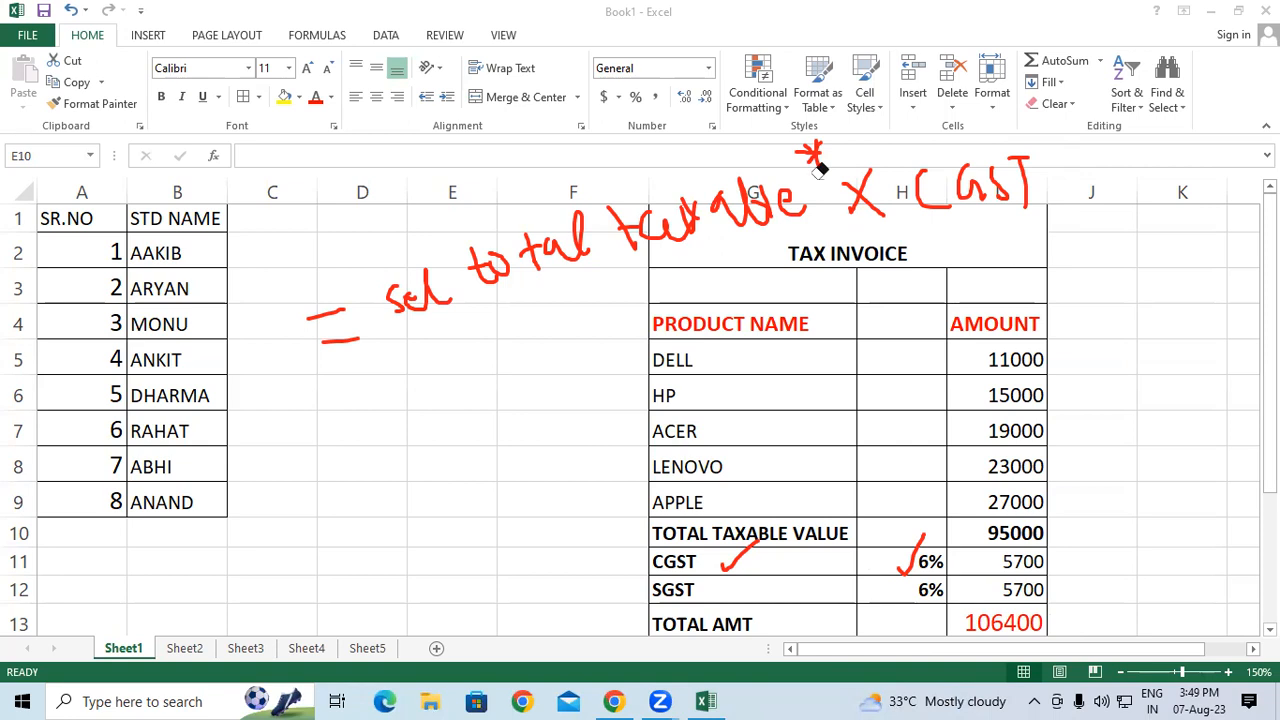
click(457, 80)
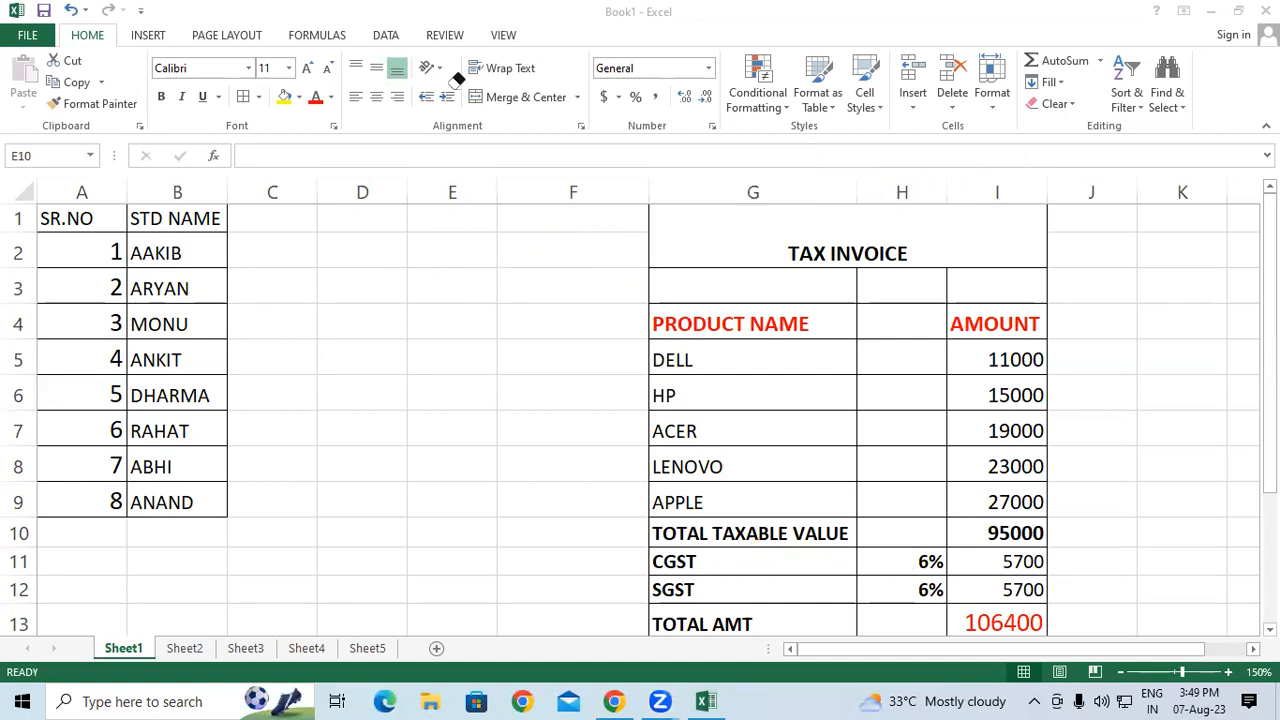